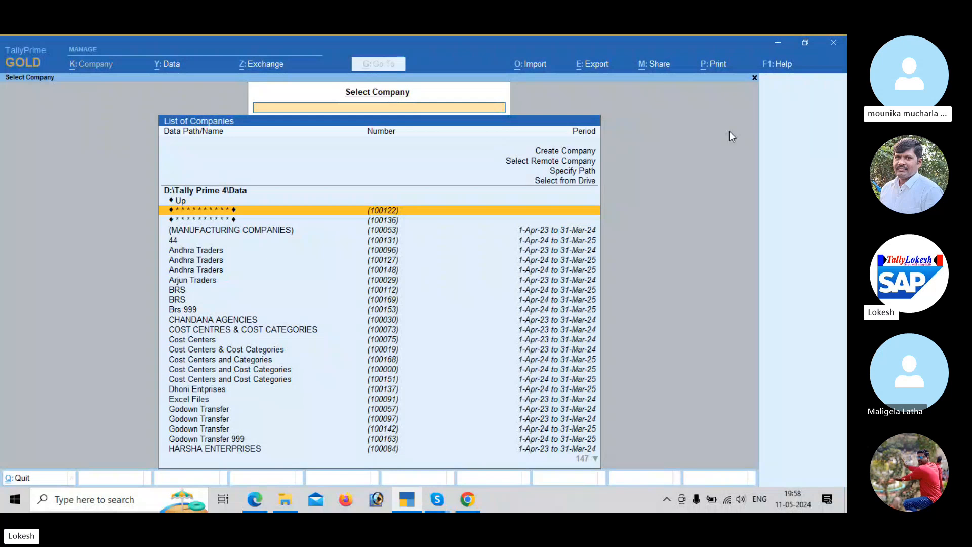
# Step: Switch to the payroll PDF in Edge and select the company name TALLY SOLUTIONS PVT.LTD under Enabling Payroll in Tally Prime
pyautogui.moveTo(261, 495)
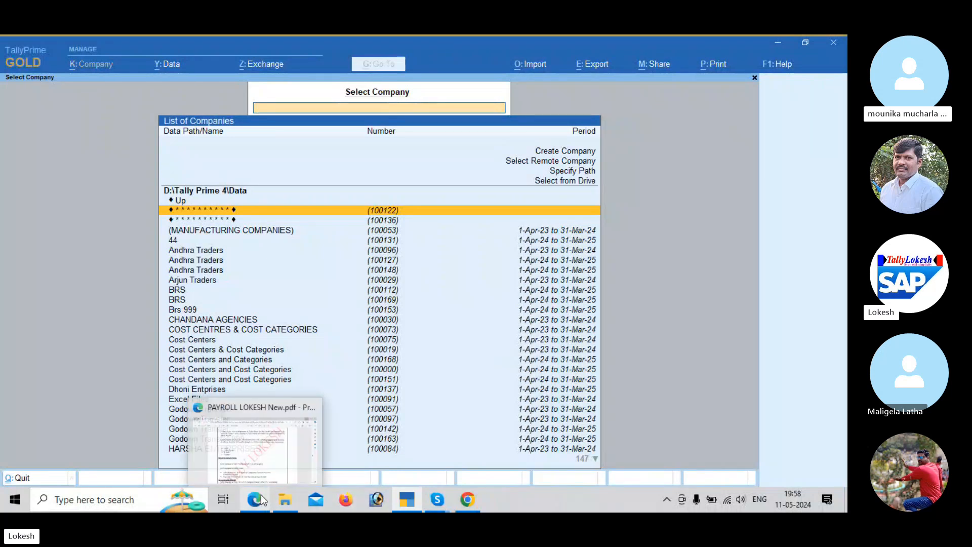
pyautogui.click(281, 443)
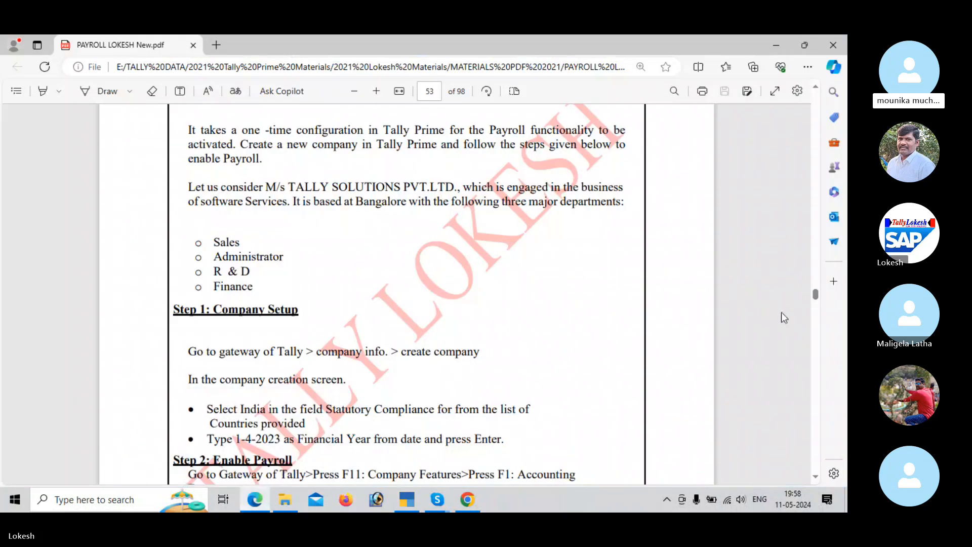
pyautogui.scroll(3, 781, 313)
pyautogui.scroll(-2, 782, 312)
pyautogui.scroll(-3, 781, 313)
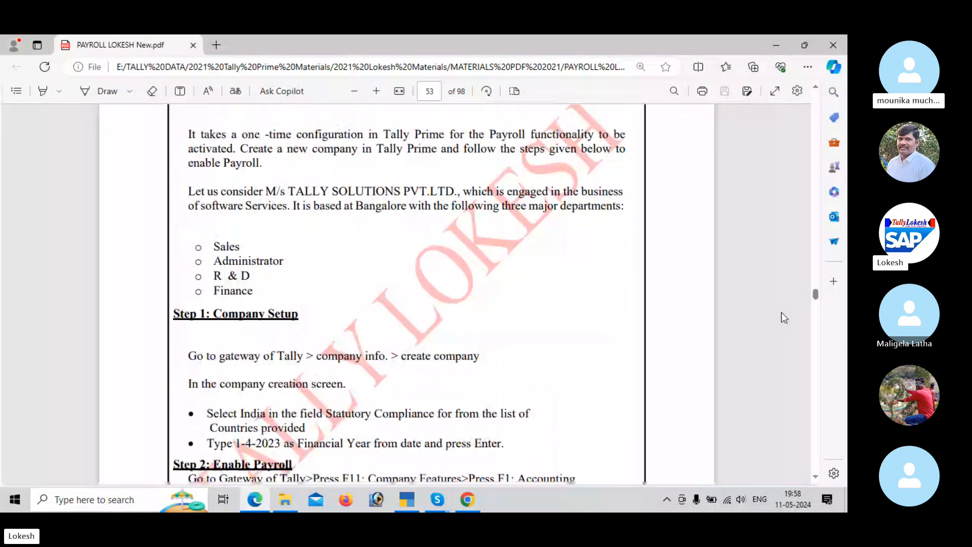
pyautogui.scroll(4, 784, 317)
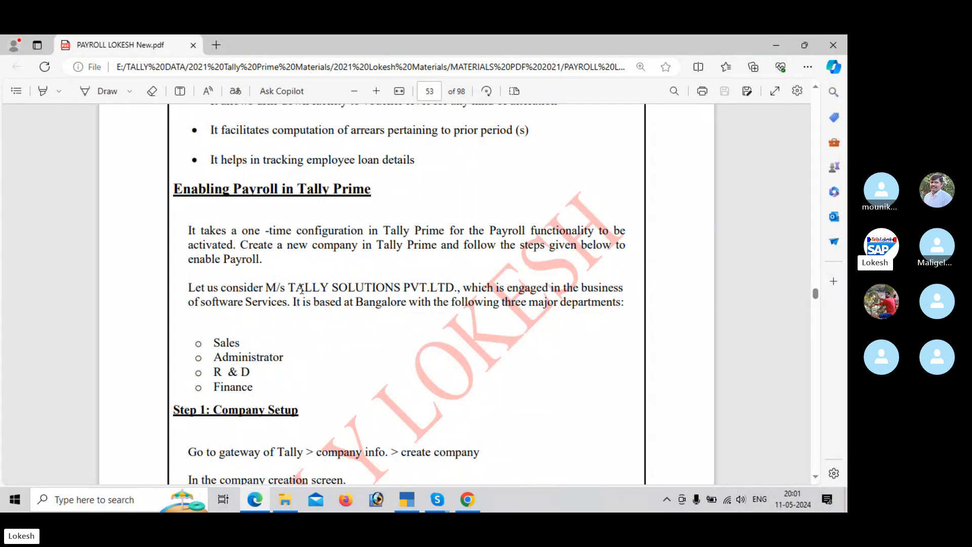
pyautogui.moveTo(289, 285); pyautogui.dragTo(452, 286)
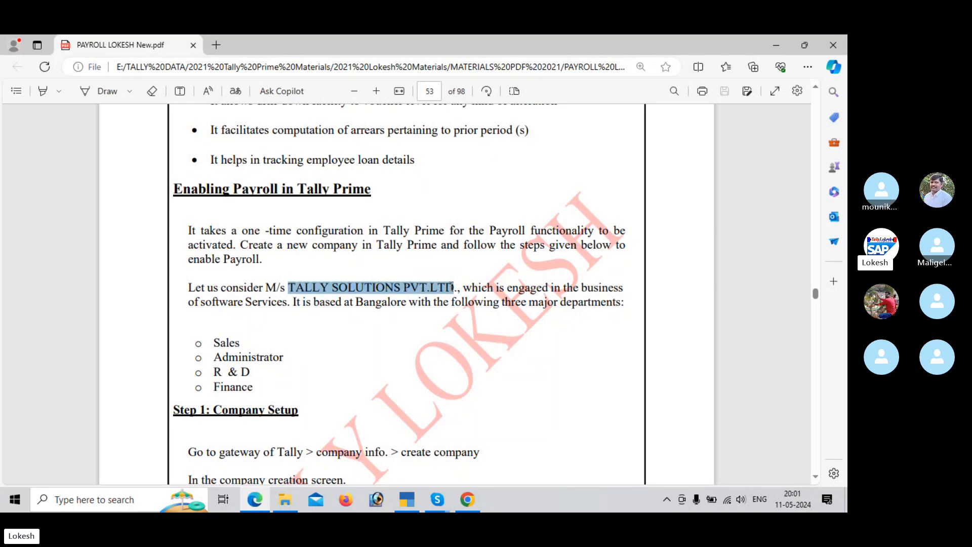
# Step: Switch to TallyPrime and start creating a company with TALLY SOLUTIONS PVT.LTD as company and mailing name
pyautogui.hotkey('alt', 'Tab')
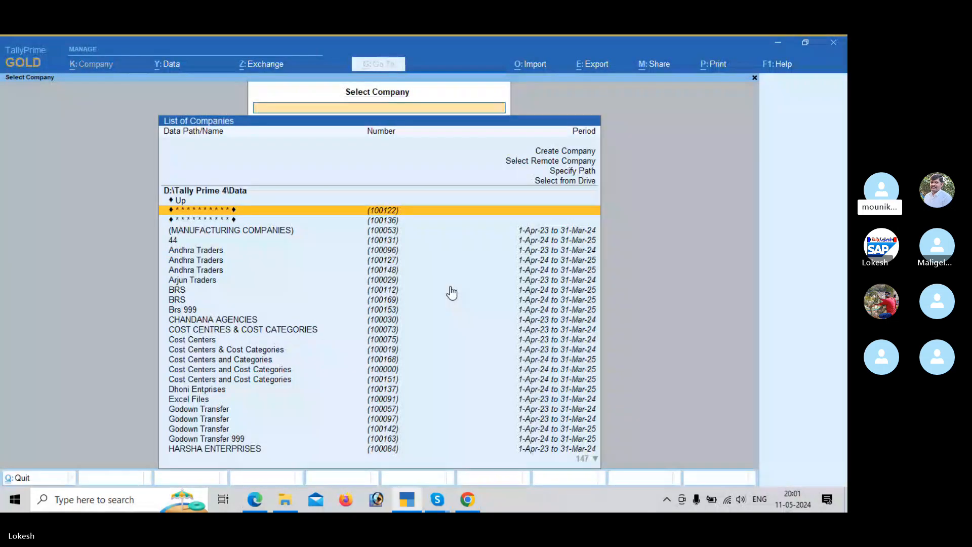
pyautogui.press('Up')
pyautogui.press('Up')
pyautogui.press('Up')
pyautogui.press('Up')
pyautogui.press('Up')
pyautogui.press('Up')
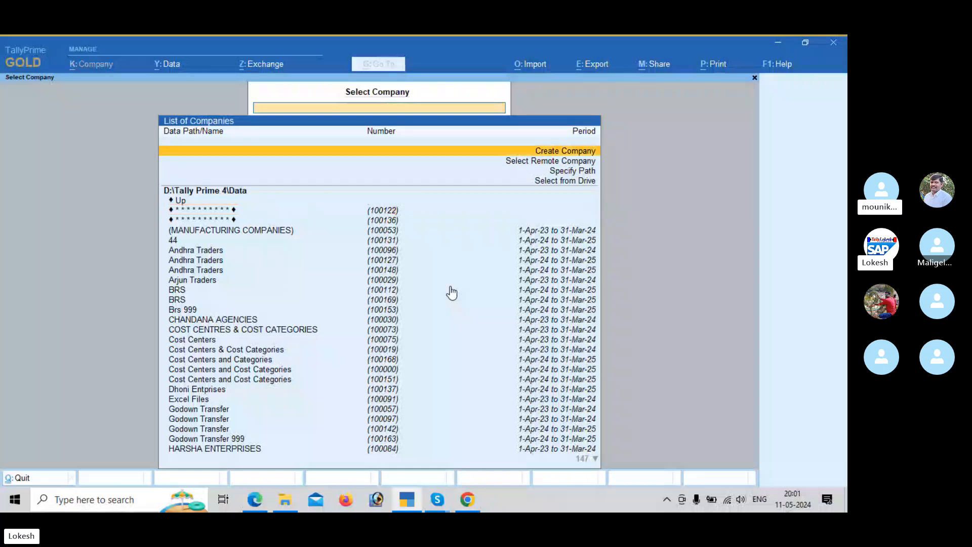
pyautogui.press('Return')
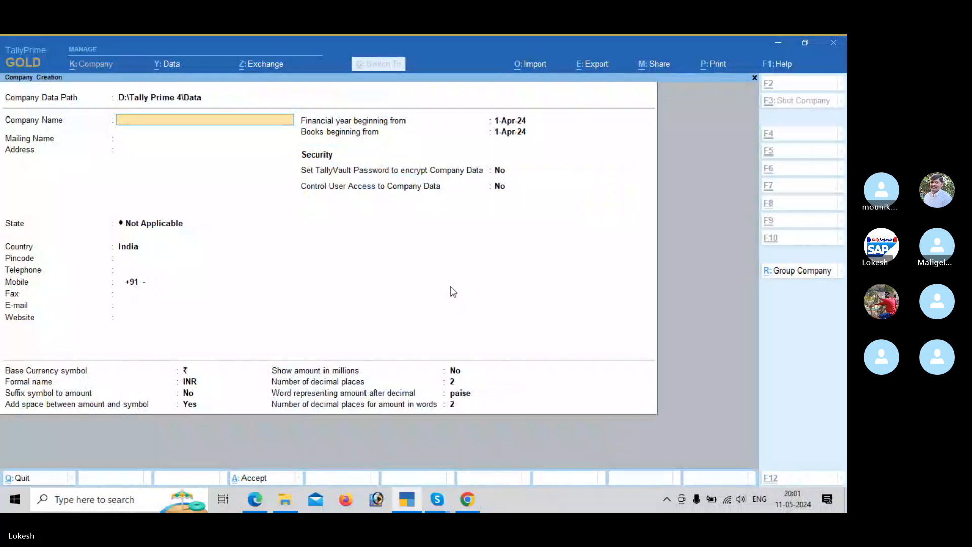
pyautogui.hotkey('ctrl', 'alt', 'v')
pyautogui.press('Return')
# Step: Leave the address blank, set the company's state to Andhra Pradesh, and save the new company
pyautogui.press('Return')
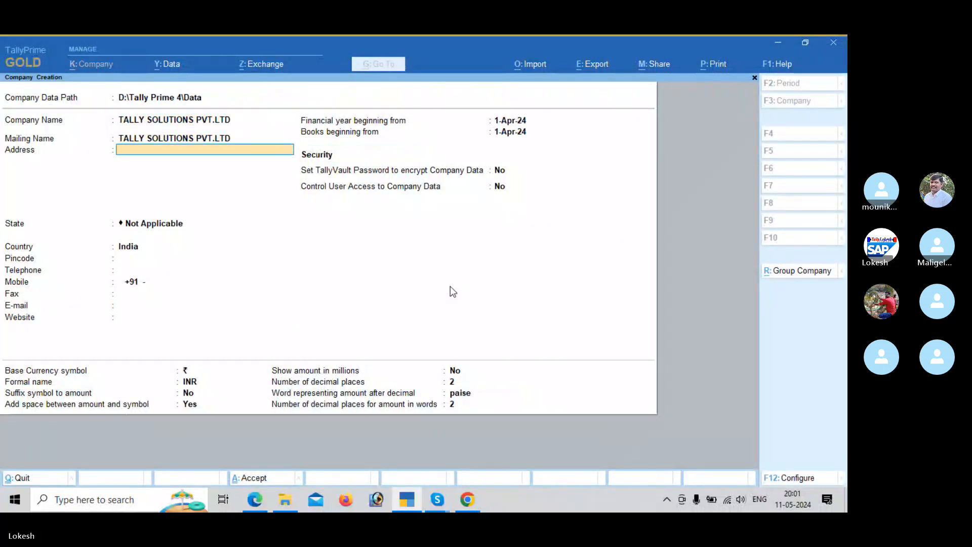
pyautogui.press('Return')
pyautogui.press('Down')
pyautogui.press('Down')
pyautogui.press('Return')
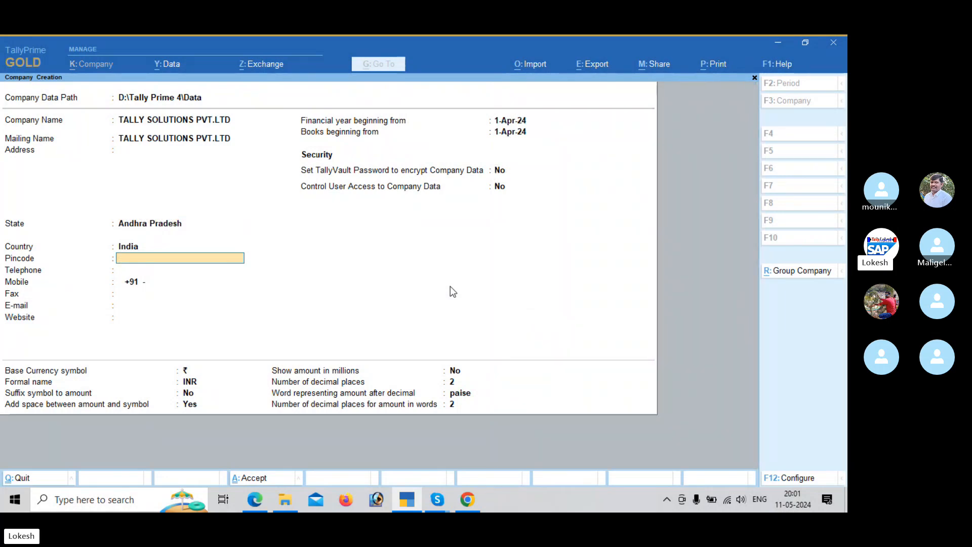
pyautogui.press('ctrl')
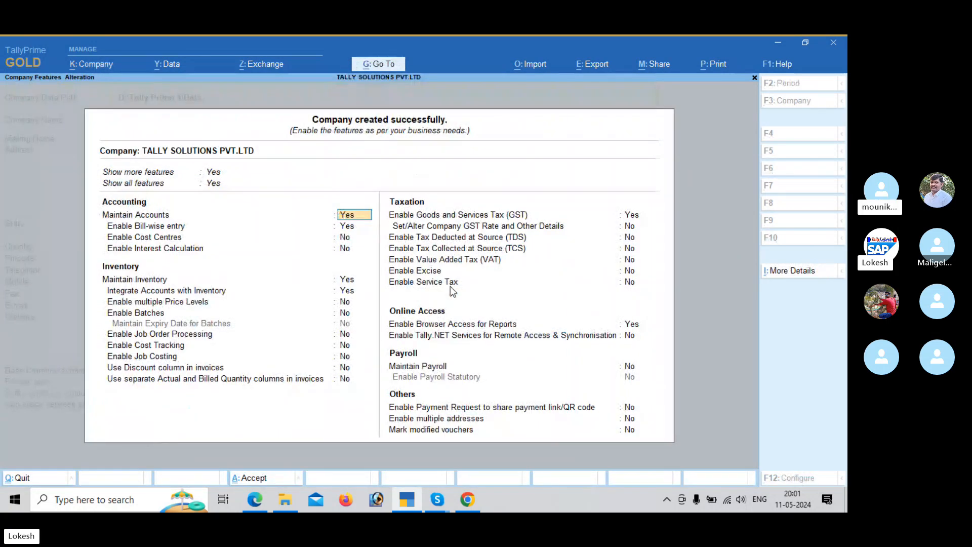
# Step: Turn off bill-wise entry and inventory maintenance in the new company's features
pyautogui.press('Return')
pyautogui.write('n')
pyautogui.press('Return')
pyautogui.press('Return')
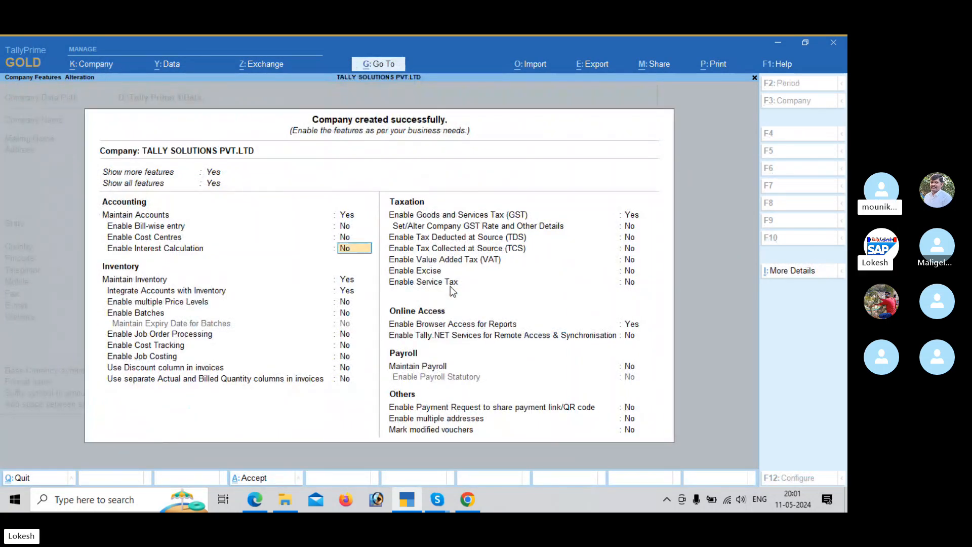
pyautogui.press('Return')
pyautogui.write('n')
pyautogui.press('Return')
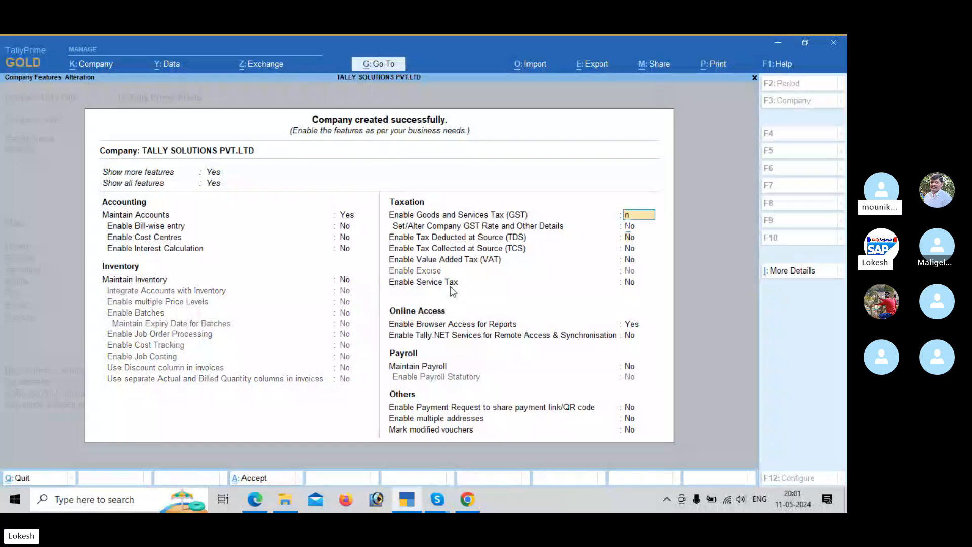
# Step: Disable Goods and Services Tax (GST) and browser access for reports in the company features
pyautogui.write('n')
pyautogui.press('Return')
pyautogui.press('Return')
pyautogui.press('Return')
pyautogui.press('Return')
pyautogui.press('Return')
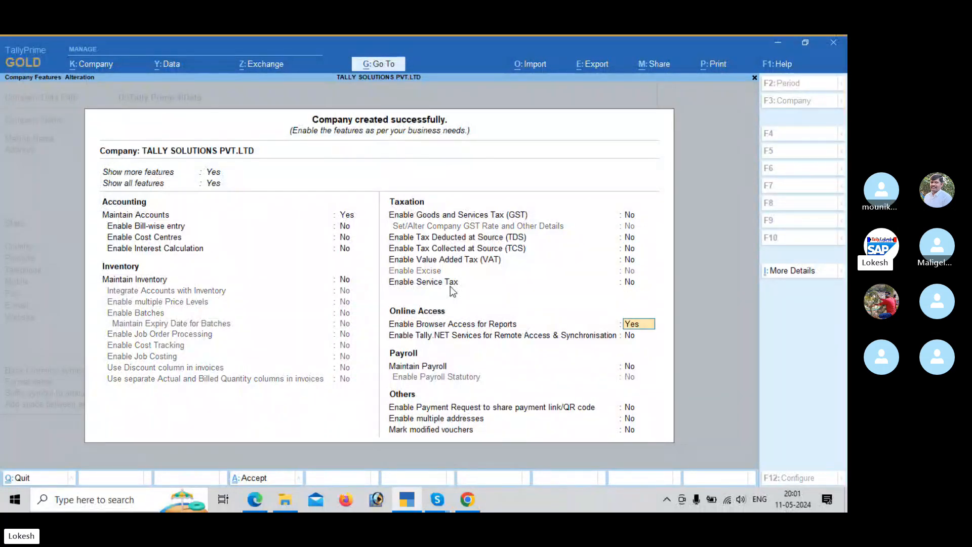
pyautogui.write('n')
pyautogui.press('Return')
pyautogui.press('Return')
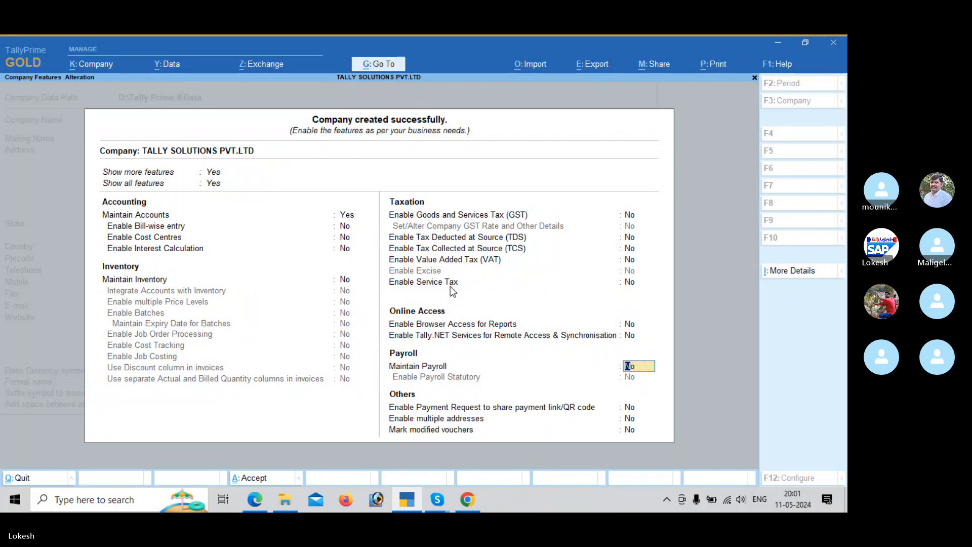
# Step: Enable Maintain Payroll and Enable Payroll Statutory for the company
pyautogui.write('y')
pyautogui.press('Return')
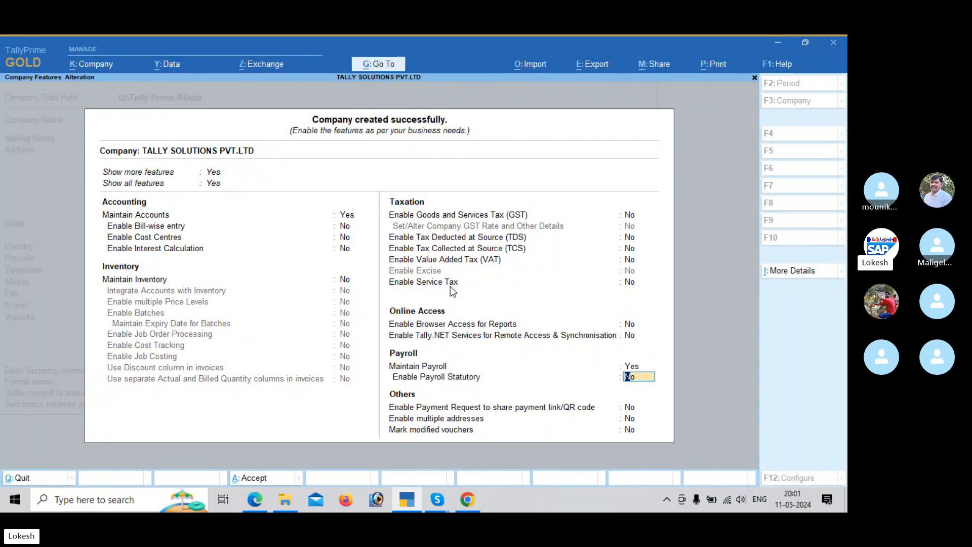
pyautogui.write('y')
pyautogui.press('Return')
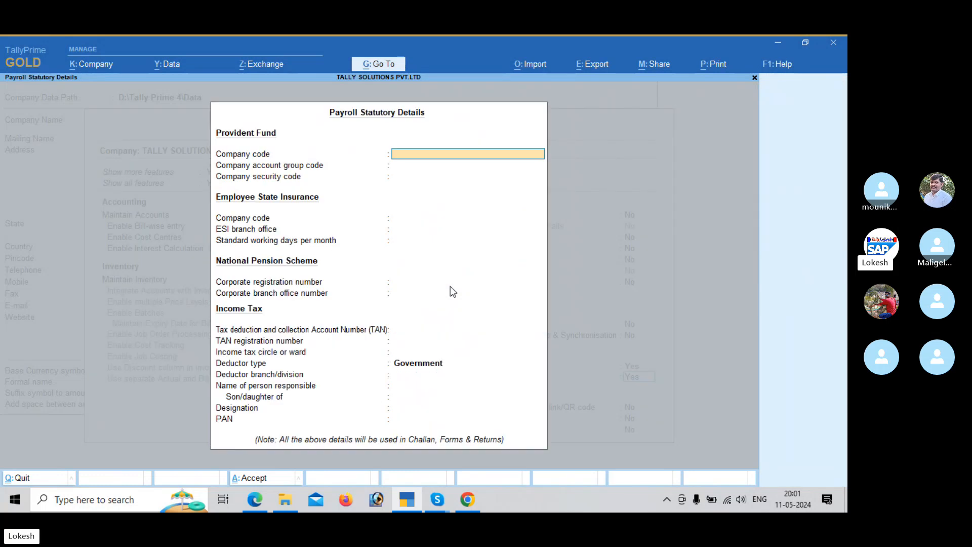
# Step: Set the income tax deductor type to Others, leave the other payroll statutory details blank, and accept the company features
pyautogui.click(452, 292)
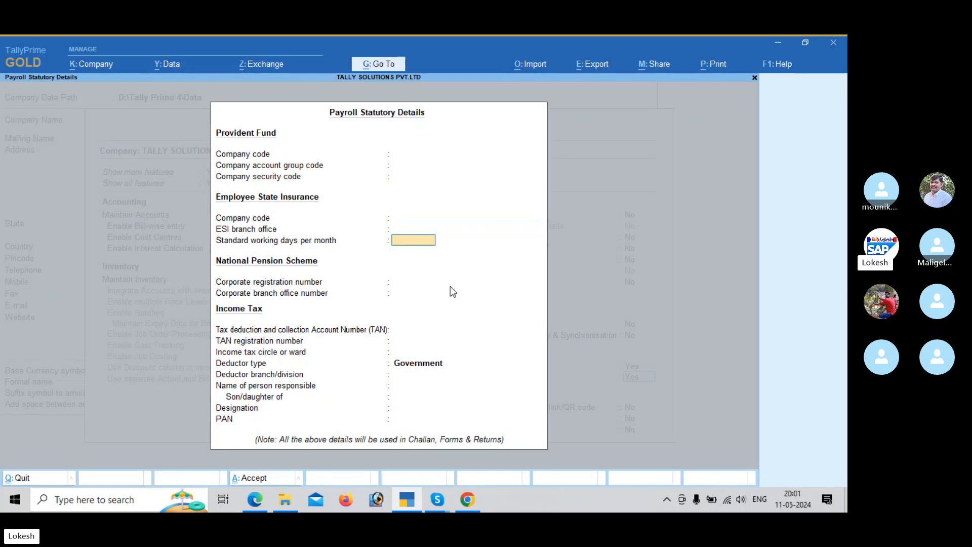
pyautogui.press('Return')
pyautogui.press('Return')
pyautogui.press('Return')
pyautogui.press('Return')
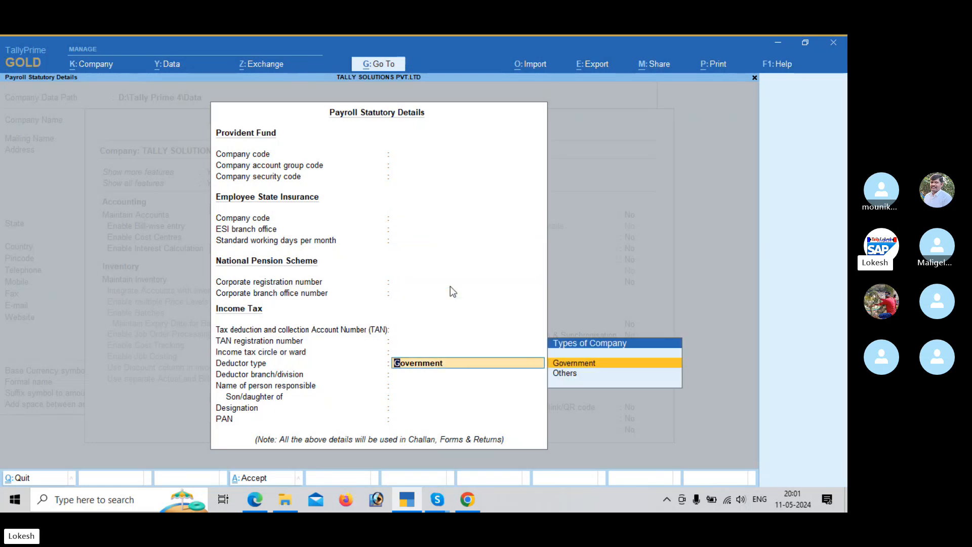
pyautogui.press('Down')
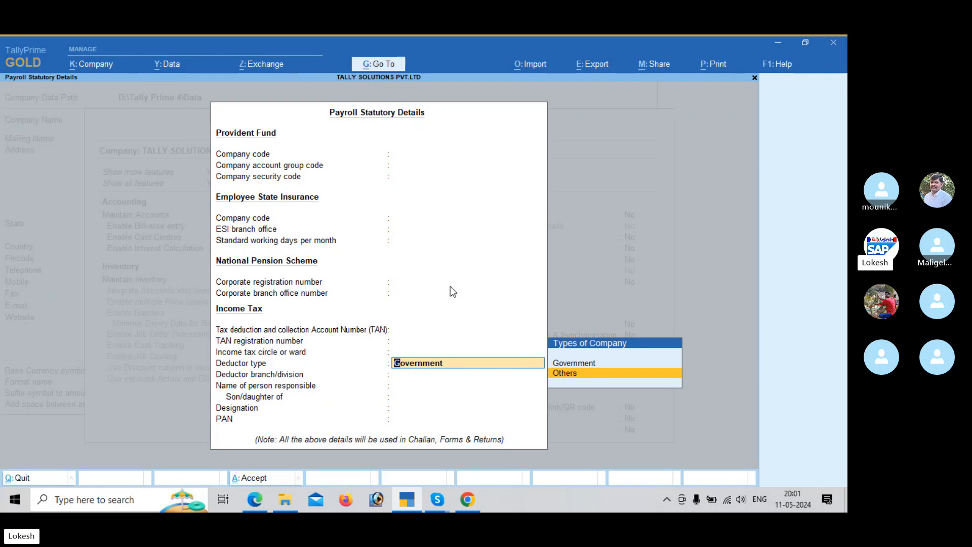
pyautogui.press('Return')
pyautogui.press('Return')
pyautogui.press('Return')
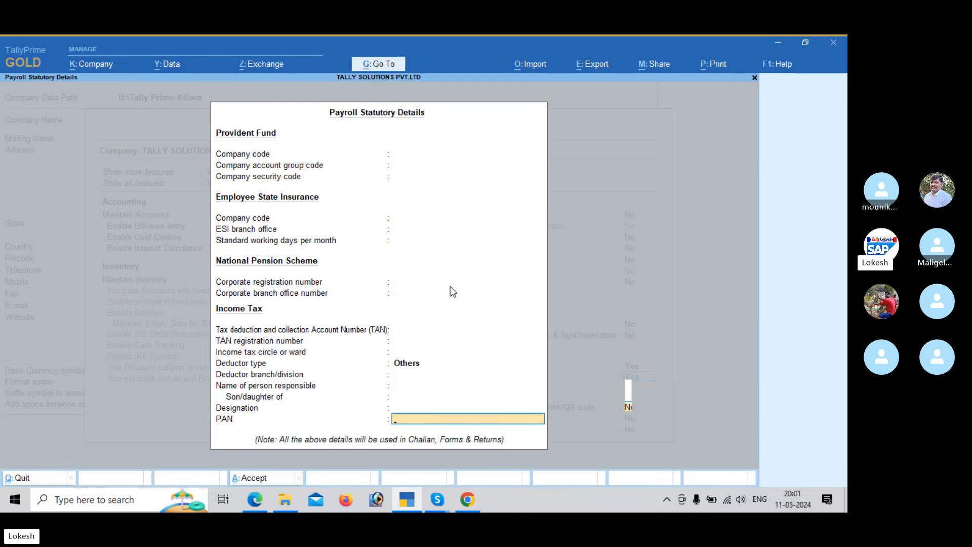
pyautogui.press('Return')
pyautogui.press('Return')
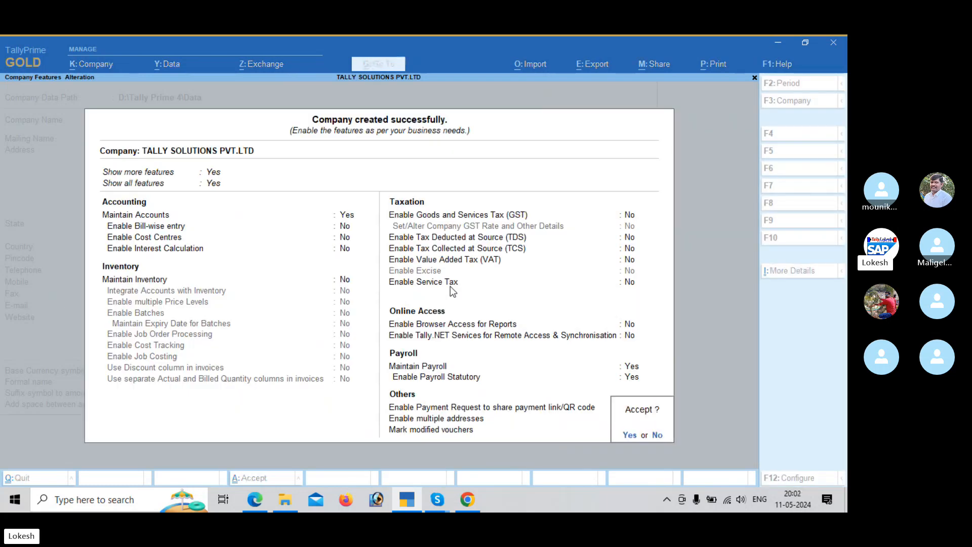
pyautogui.press('Return')
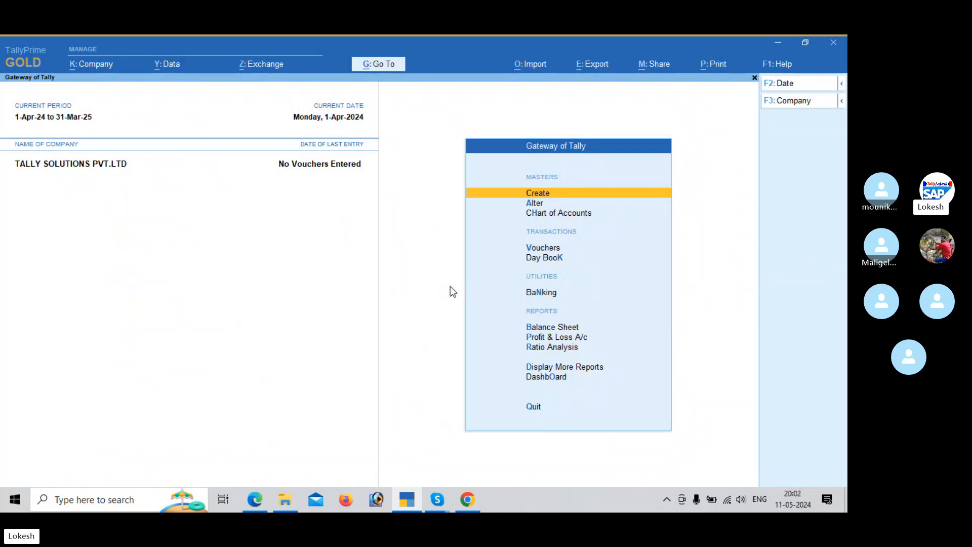
# Step: Open the creation form for an Employee Group among the payroll masters
pyautogui.press('Return')
pyautogui.press('Down')
pyautogui.press('Down')
pyautogui.press('Down')
pyautogui.press('Down')
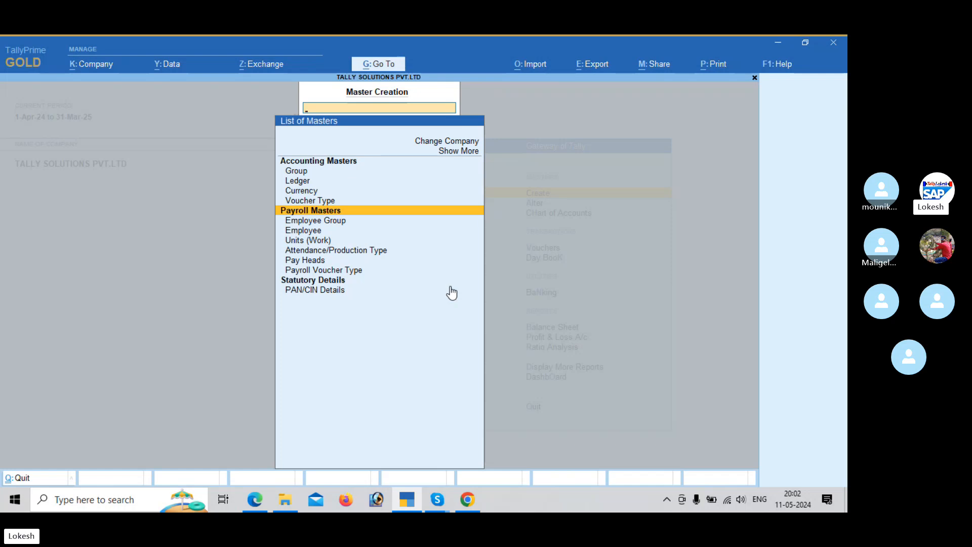
pyautogui.press('Down')
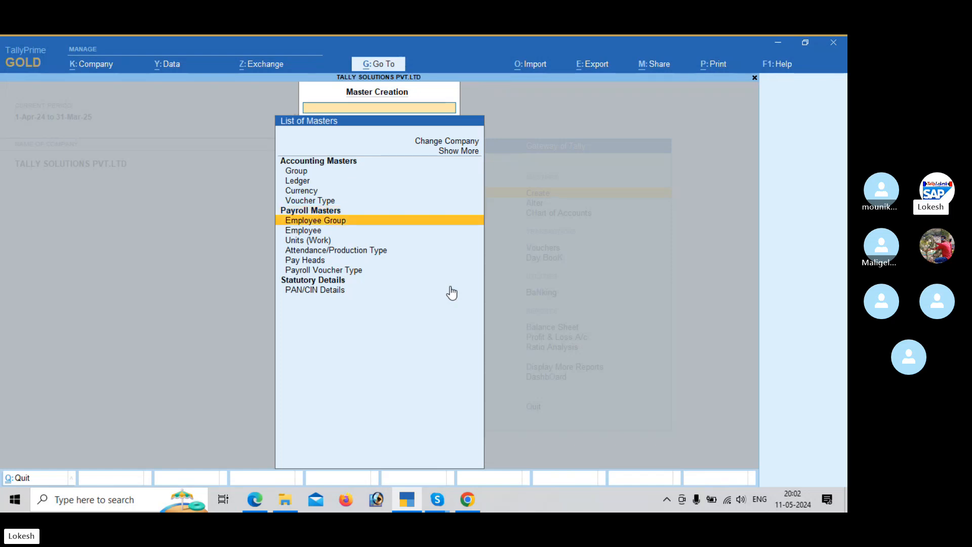
pyautogui.press('Return')
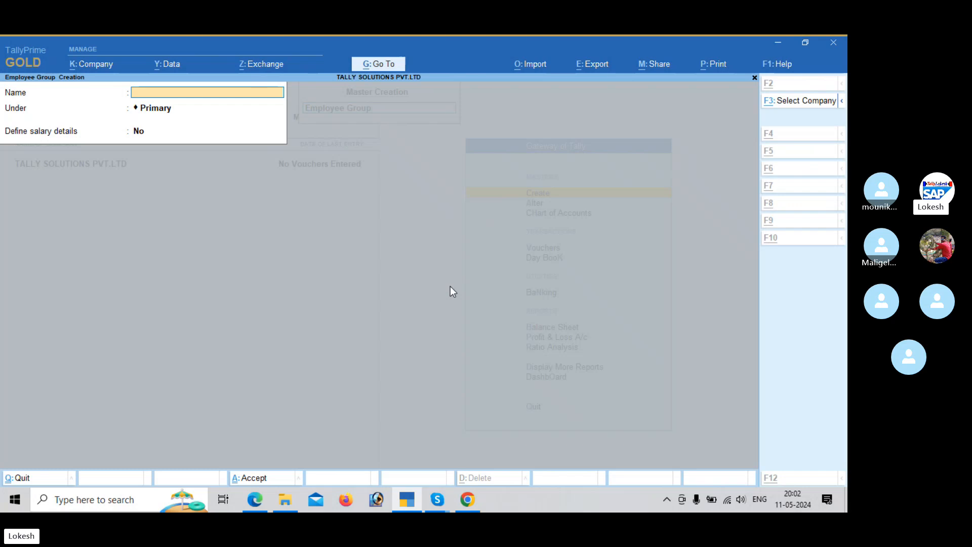
# Step: Check the department list in the payroll PDF and create the employee group Sales under Primary without salary details
pyautogui.hotkey('alt', 'Tab')
pyautogui.scroll(-3, 451, 287)
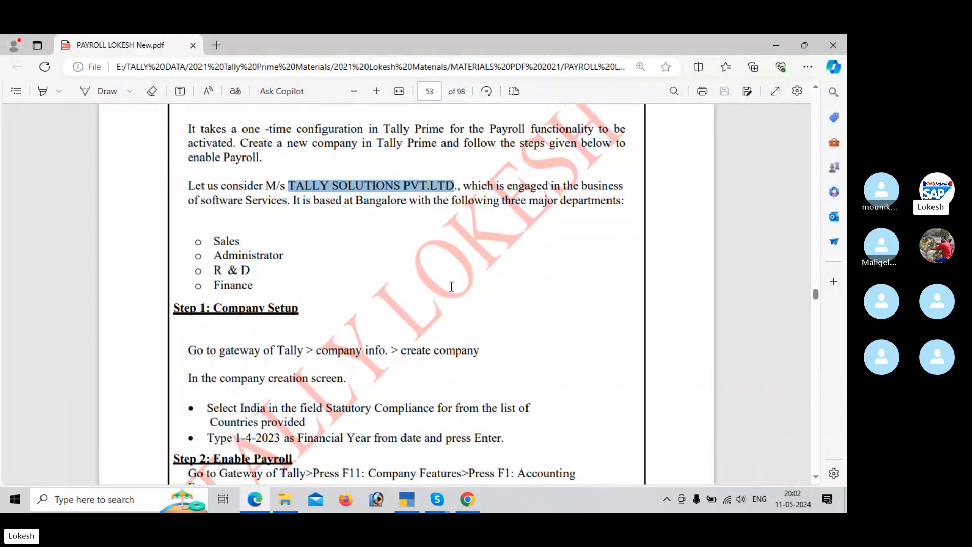
pyautogui.hotkey('alt', 'Tab')
pyautogui.write('Sales')
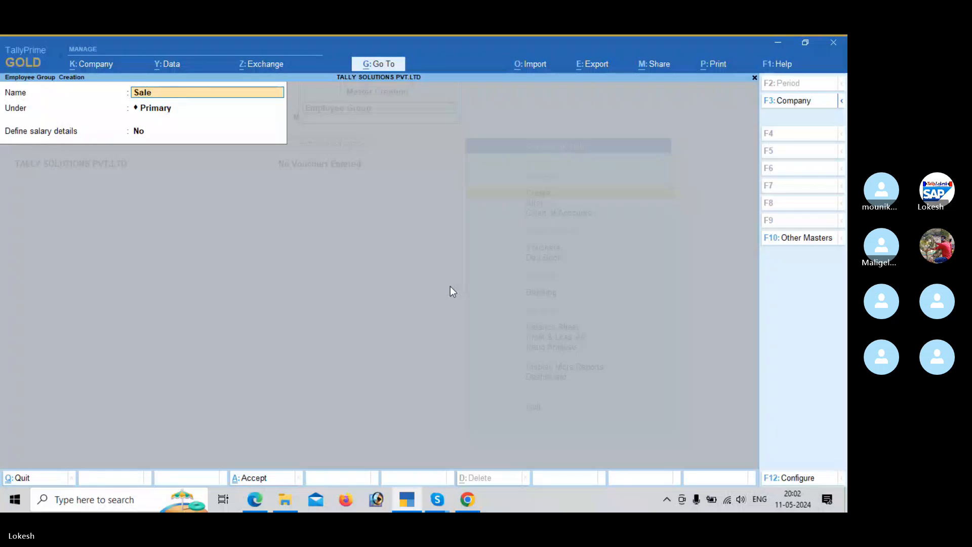
pyautogui.press('Return')
pyautogui.press('Return')
# Step: Create the employee group Administrator under Primary without salary details
pyautogui.press('Return')
pyautogui.press('Return')
pyautogui.write('Administrator')
pyautogui.press('Return')
pyautogui.press('Return')
pyautogui.press('Return')
pyautogui.press('Return')
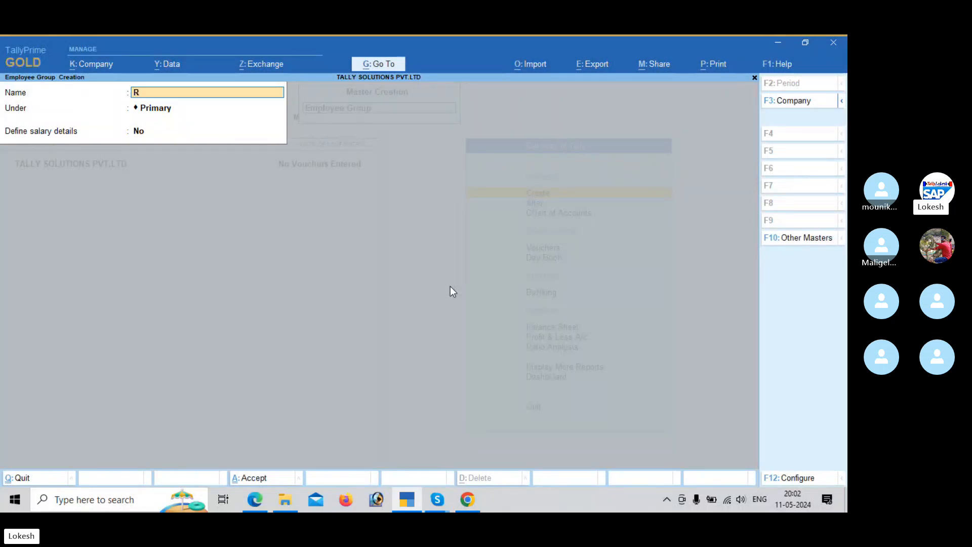
# Step: Create an employee group for the R & D department under Primary without salary details
pyautogui.write('R.B.O')
pyautogui.press('Return')
pyautogui.press('Return')
pyautogui.press('Return')
pyautogui.press('Return')
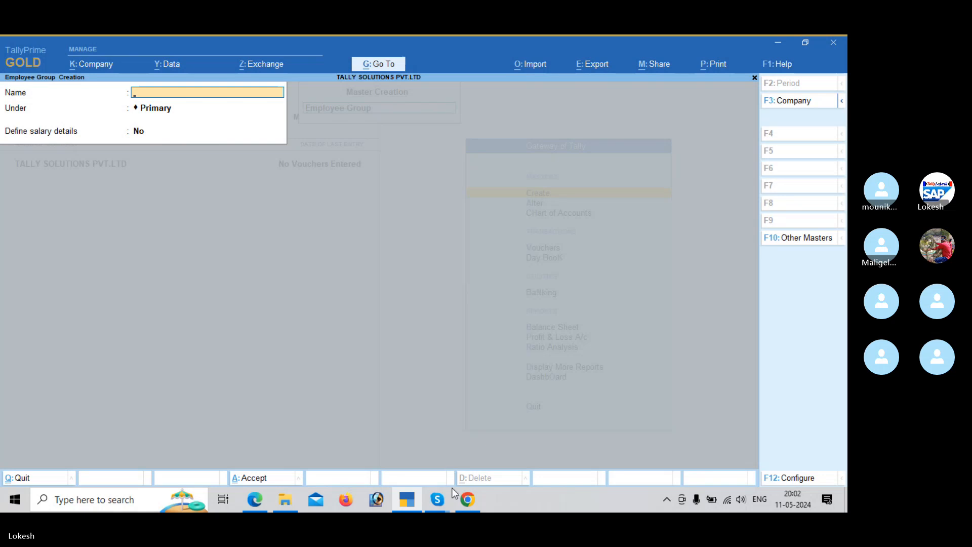
# Step: Switch to the Skype call, mute the other participant whose microphone is on, and minimize the call window
pyautogui.moveTo(441, 501)
pyautogui.click(441, 445)
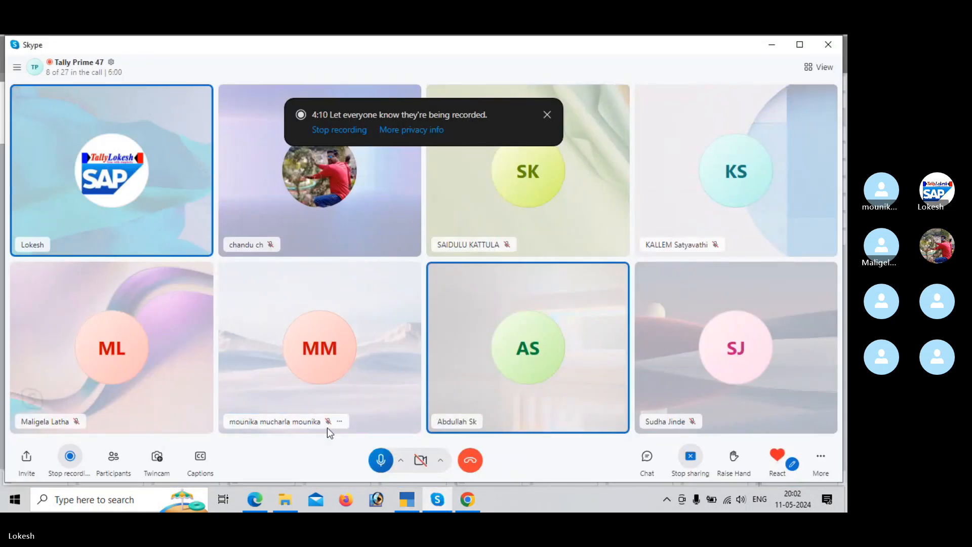
pyautogui.click(487, 423)
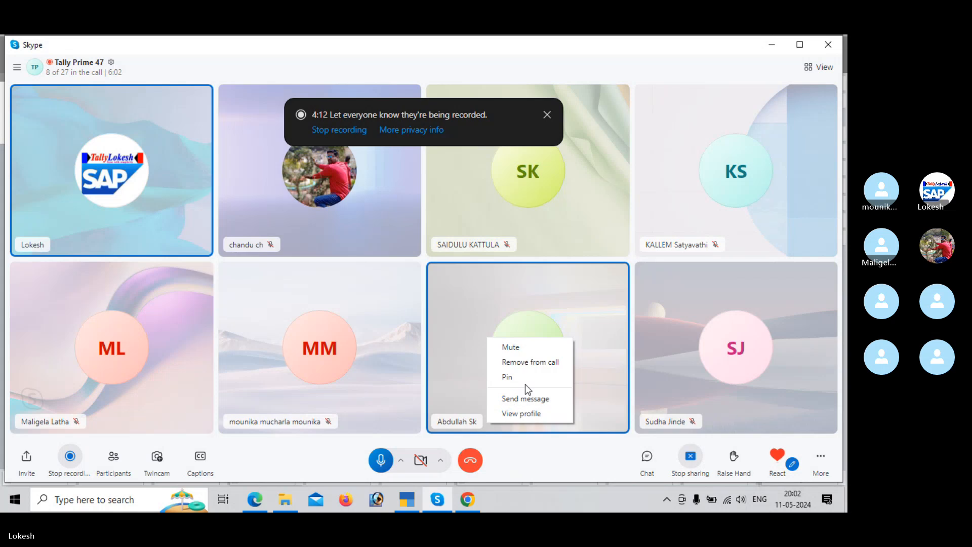
pyautogui.click(545, 347)
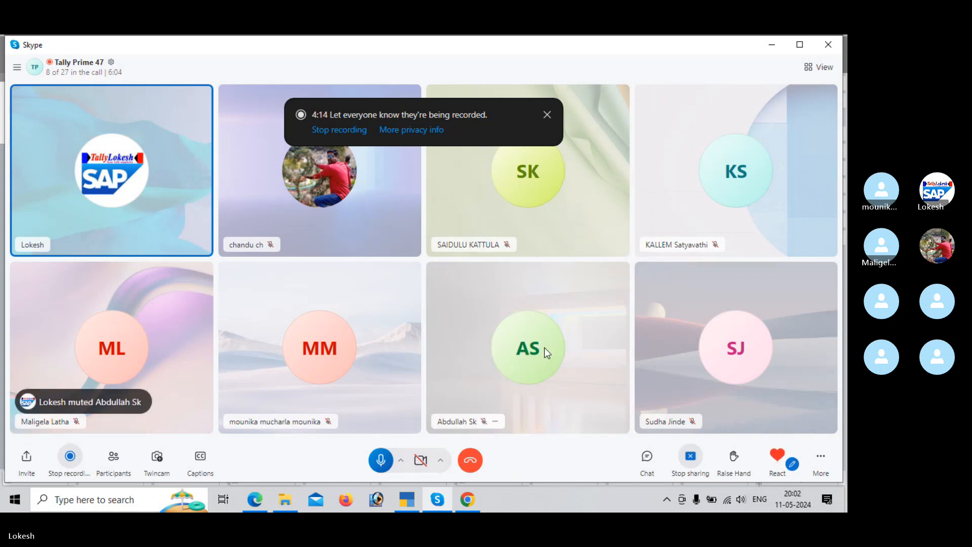
pyautogui.click(770, 46)
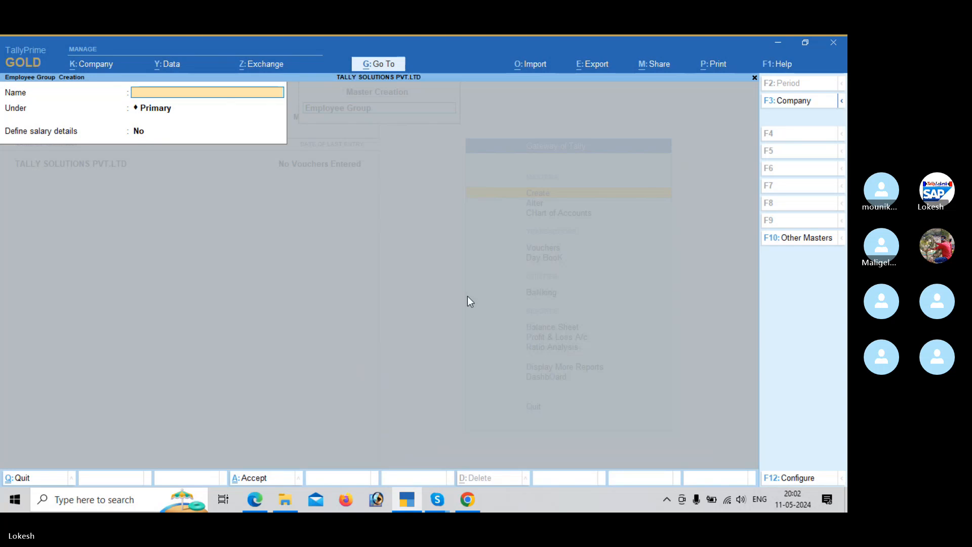
# Step: Check the remaining department in the payroll PDF and create the employee group Finance under Primary without salary details
pyautogui.hotkey('alt', 'Tab')
pyautogui.press('Tab')
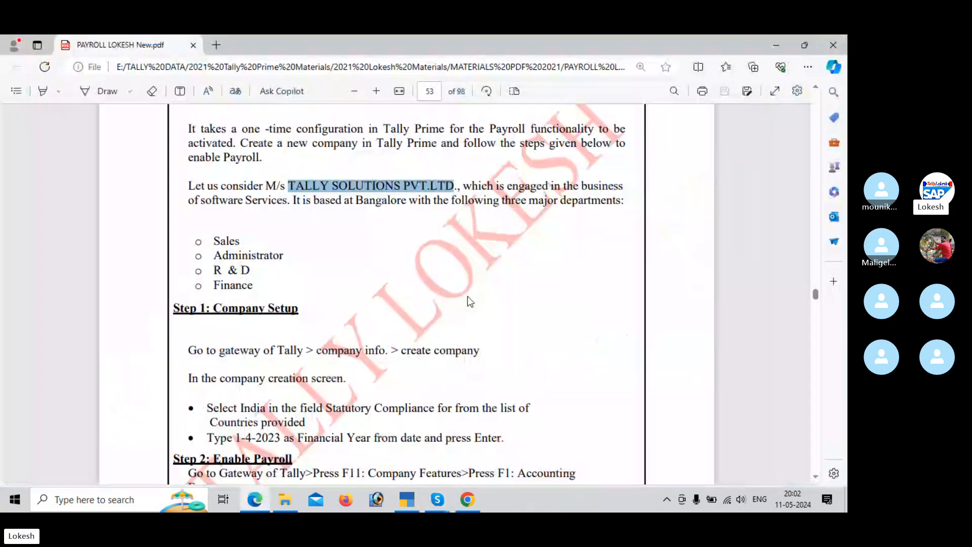
pyautogui.hotkey('alt', 'Tab')
pyautogui.press('Tab')
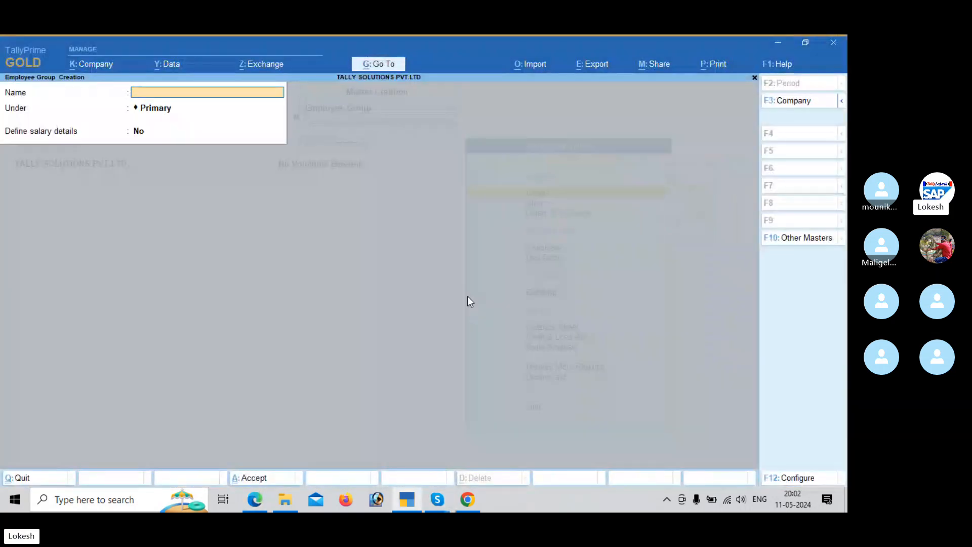
pyautogui.write('nance')
pyautogui.press('Return')
pyautogui.press('Return')
pyautogui.press('Return')
pyautogui.press('Return')
# Step: Leave the employee group form and open the creation form for a new employee master
pyautogui.press('Escape')
pyautogui.press('Down')
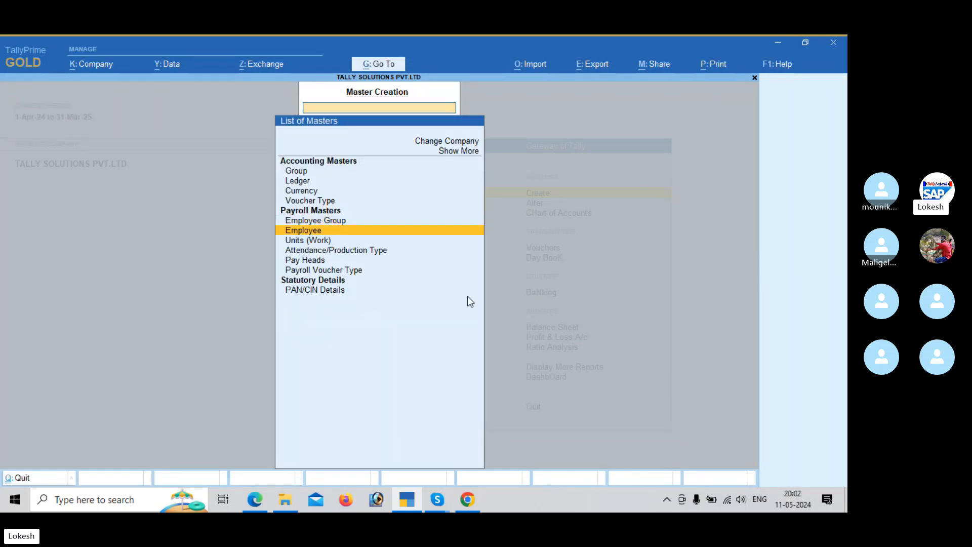
pyautogui.press('Return')
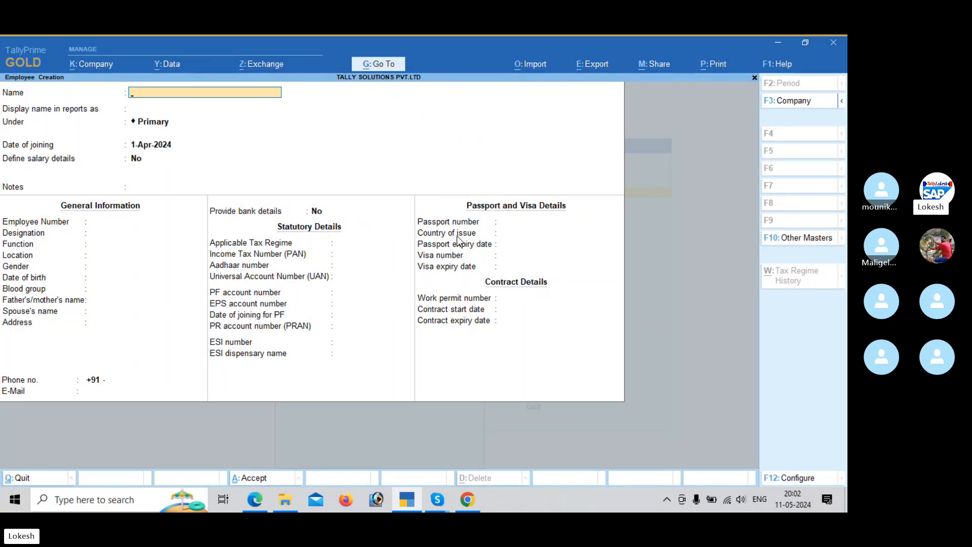
# Step: Configure employee creation to exclude display name, notes, statutory details, passport and visa details, and contract details
pyautogui.click(803, 479)
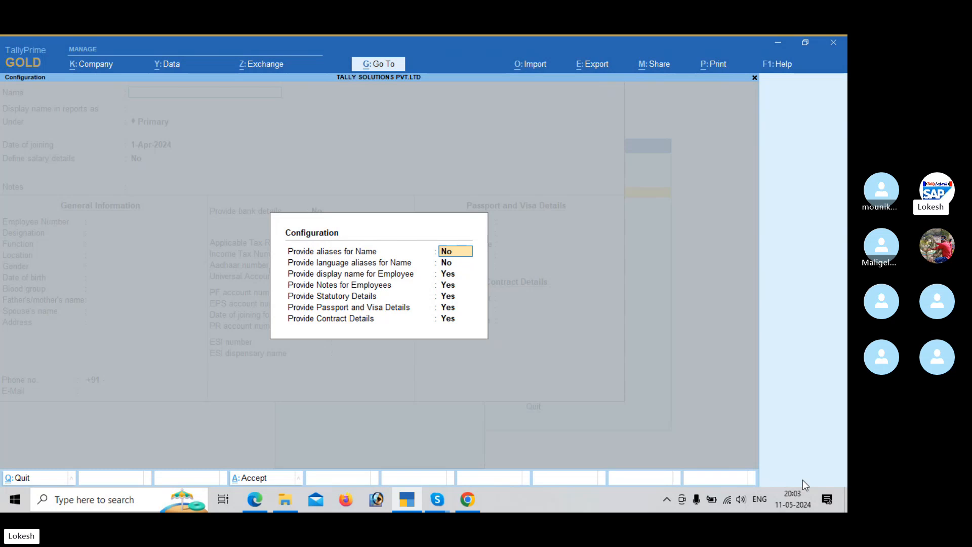
pyautogui.press('Down')
pyautogui.press('Down')
pyautogui.press('n')
pyautogui.press('Return')
pyautogui.press('n')
pyautogui.press('Return')
pyautogui.press('n')
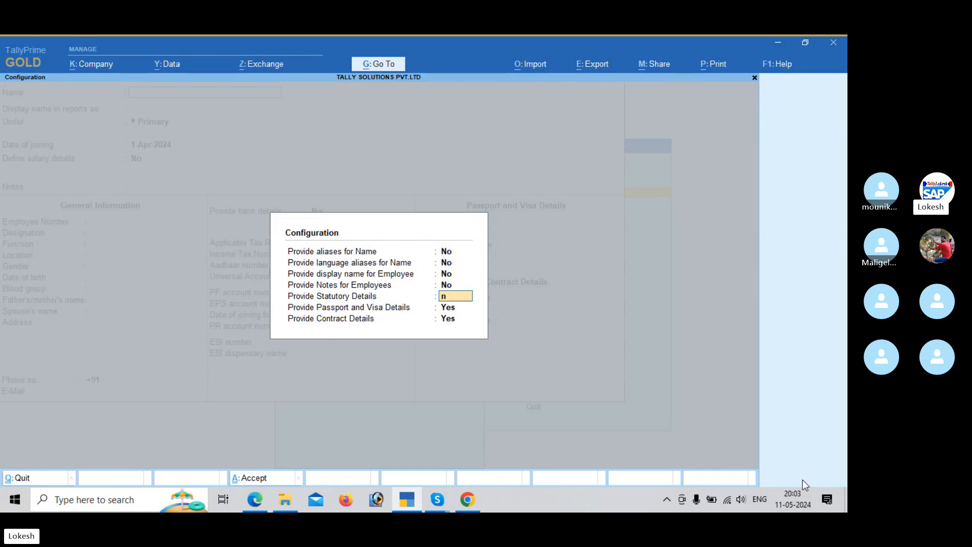
pyautogui.press('Return')
pyautogui.press('n')
pyautogui.press('Return')
pyautogui.press('n')
pyautogui.press('Return')
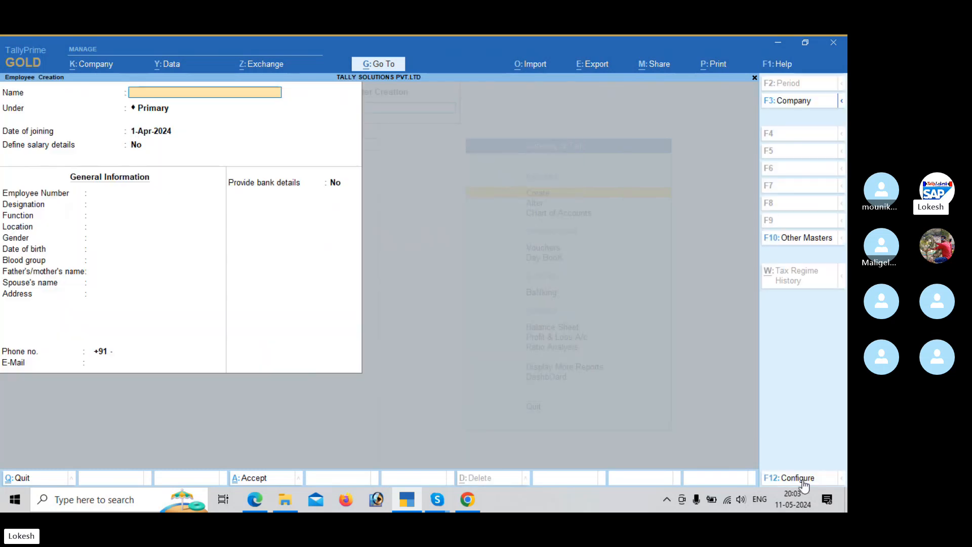
# Step: Configure employee creation to include display name, notes, statutory details, passport and visa details, and contract details
pyautogui.click(802, 479)
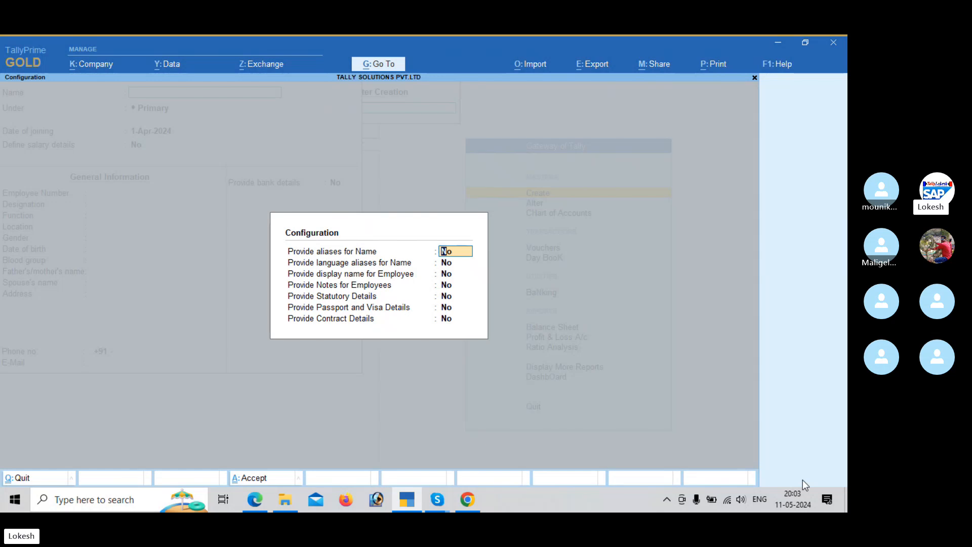
pyautogui.press('Down')
pyautogui.press('Down')
pyautogui.press('y')
pyautogui.press('Return')
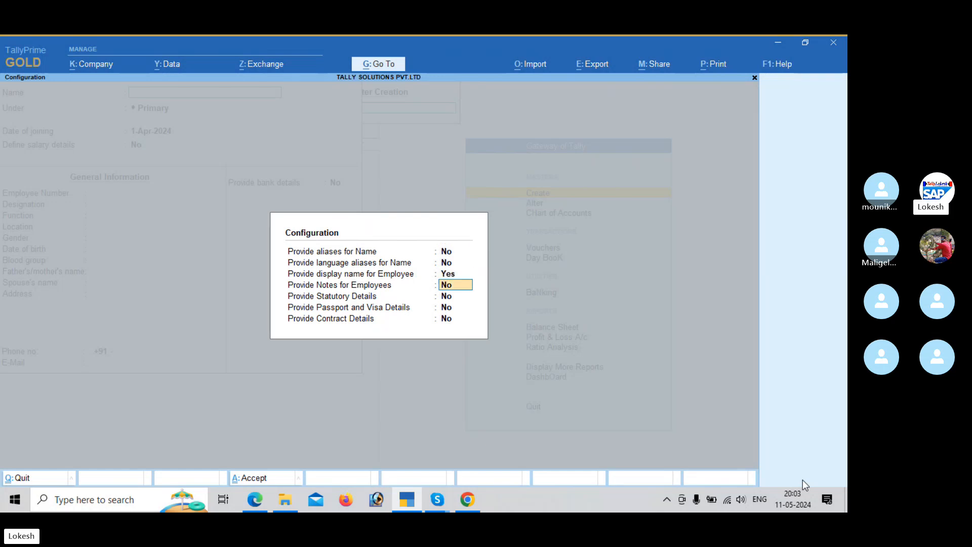
pyautogui.press('y')
pyautogui.press('Return')
pyautogui.press('y')
pyautogui.press('Return')
pyautogui.press('y')
pyautogui.press('Return')
pyautogui.press('y')
pyautogui.press('Return')
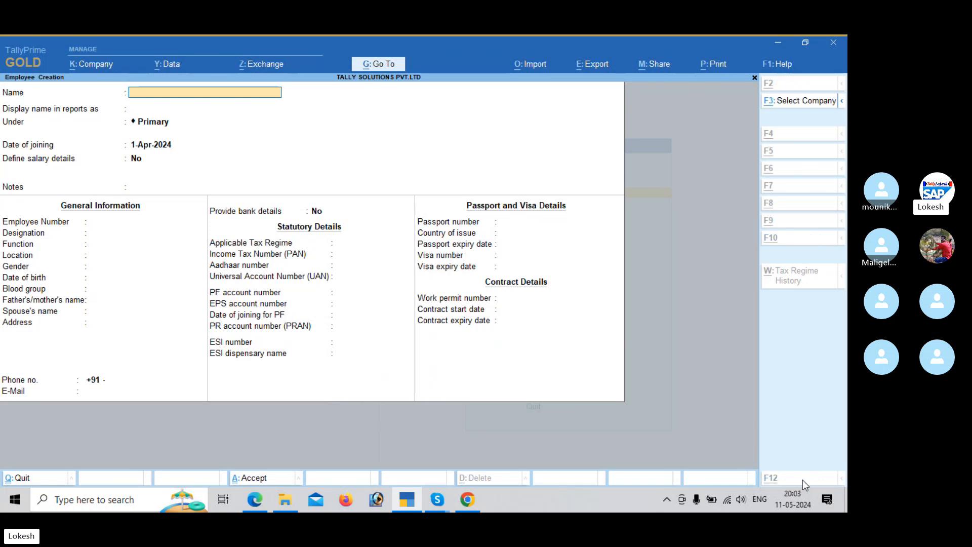
# Step: Find the sample employee record on page 56 of the payroll PDF and enter that employee's name as name and display name
pyautogui.hotkey('alt', 'Tab')
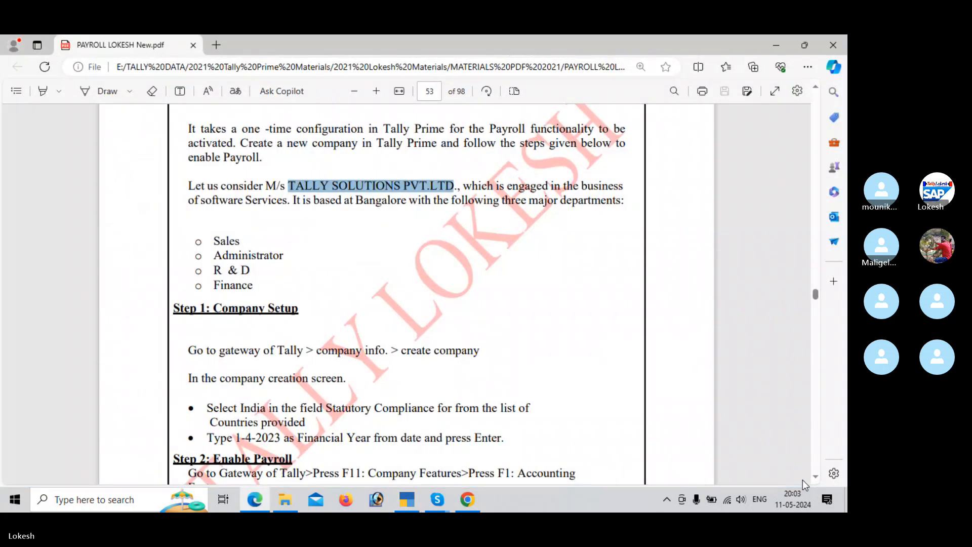
pyautogui.scroll(-4, 803, 479)
pyautogui.scroll(-12, 803, 479)
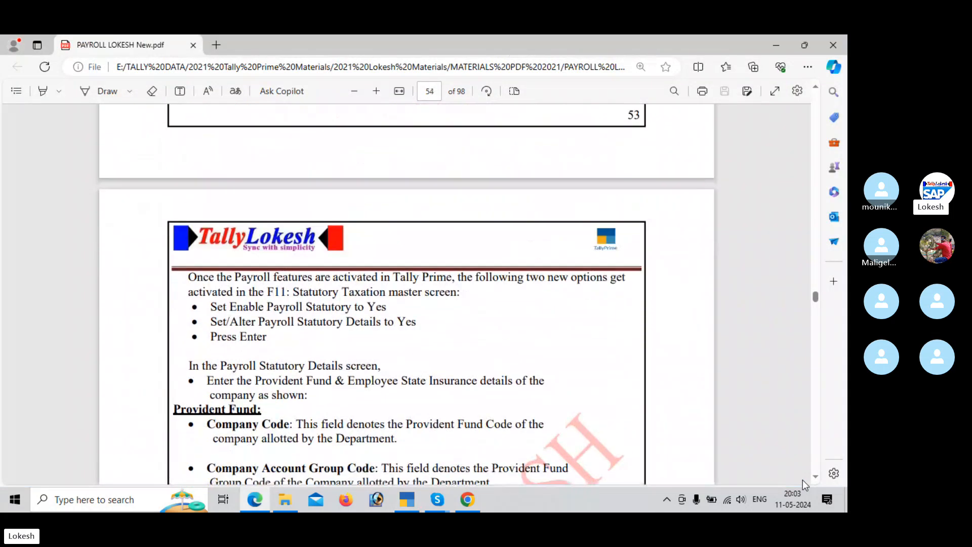
pyautogui.scroll(-10, 803, 479)
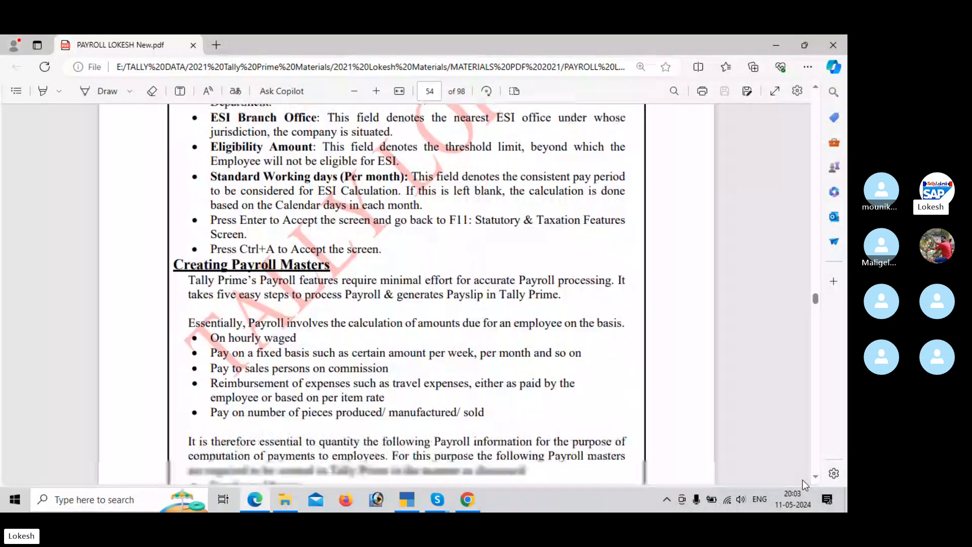
pyautogui.scroll(-15, 802, 480)
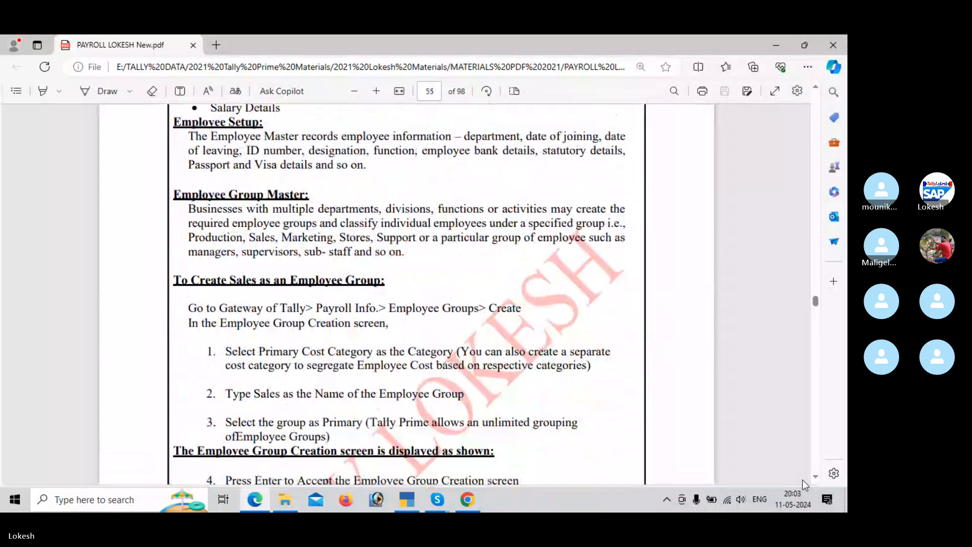
pyautogui.scroll(-10, 803, 479)
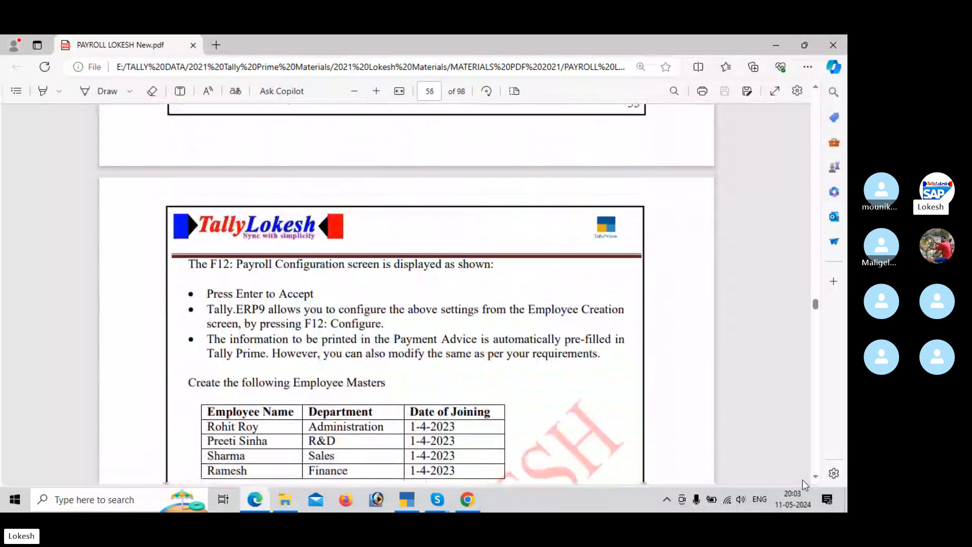
pyautogui.scroll(-8, 803, 479)
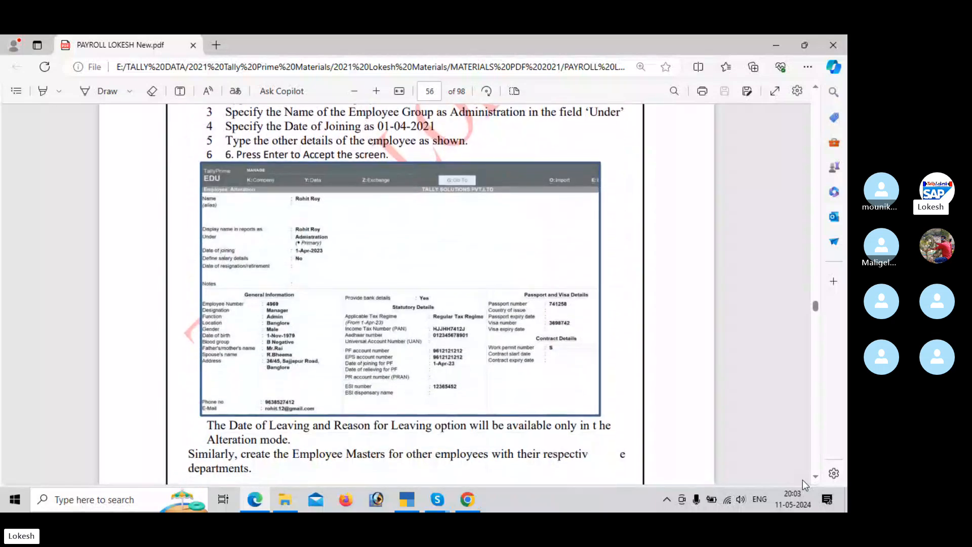
pyautogui.hotkey('alt', 'Tab')
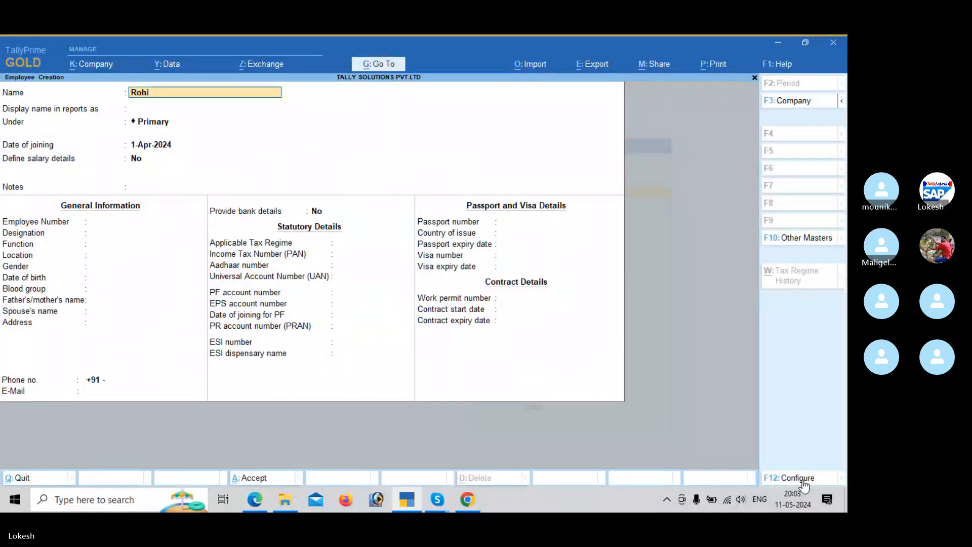
pyautogui.press('Return')
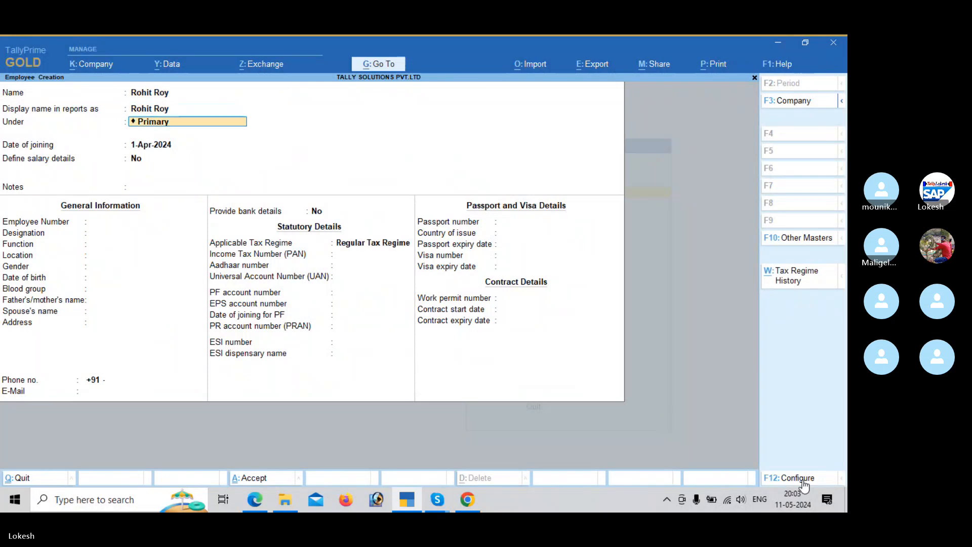
# Step: Place the employee under the Administrator group, keeping the joining date 1-Apr-2024, no salary details and blank notes
pyautogui.hotkey('alt', 'Tab')
pyautogui.hotkey('alt', 'Tab')
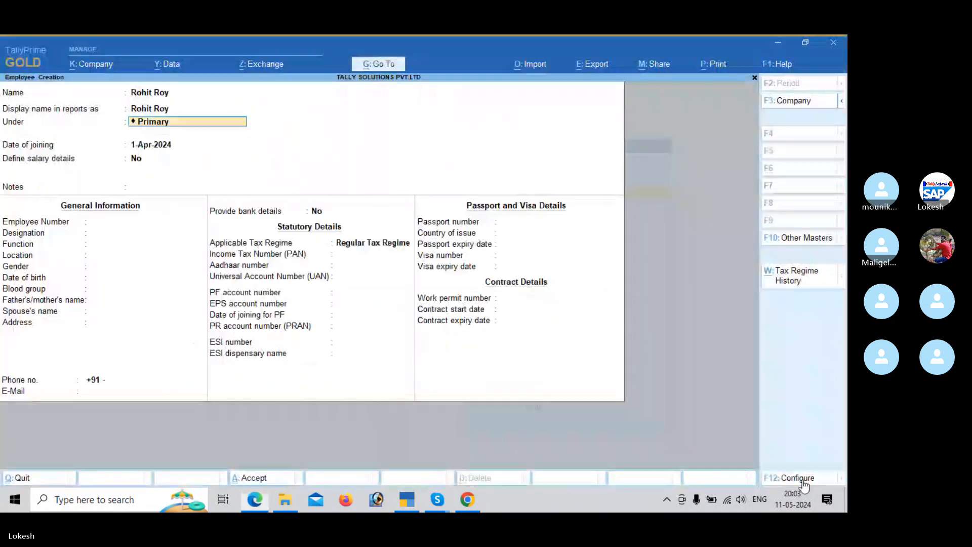
pyautogui.write('ad')
pyautogui.press('Return')
pyautogui.press('Return')
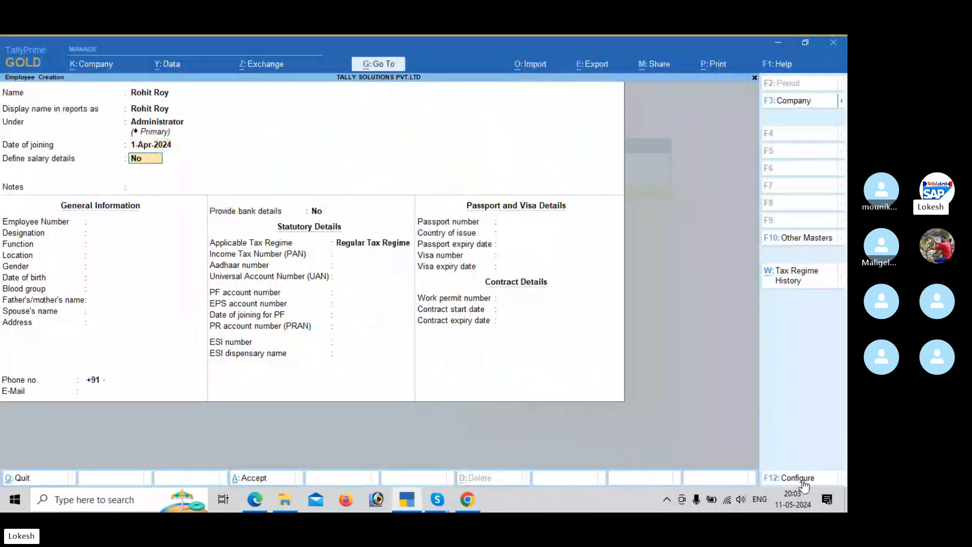
pyautogui.press('Return')
pyautogui.press('Return')
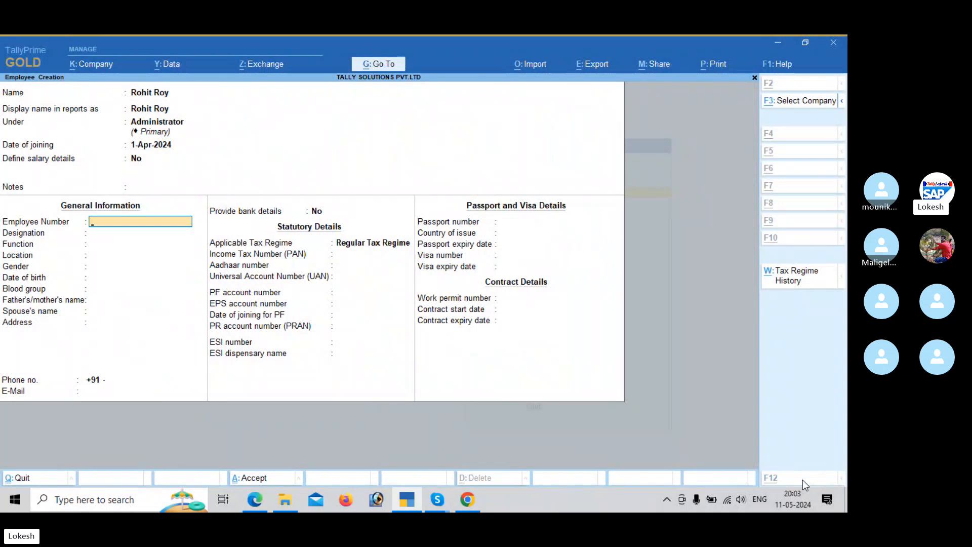
# Step: Enter the employee number from the payroll PDF and set the designation to Manager
pyautogui.hotkey('alt', 'Tab')
pyautogui.hotkey('alt', 'Tab')
pyautogui.write('4')
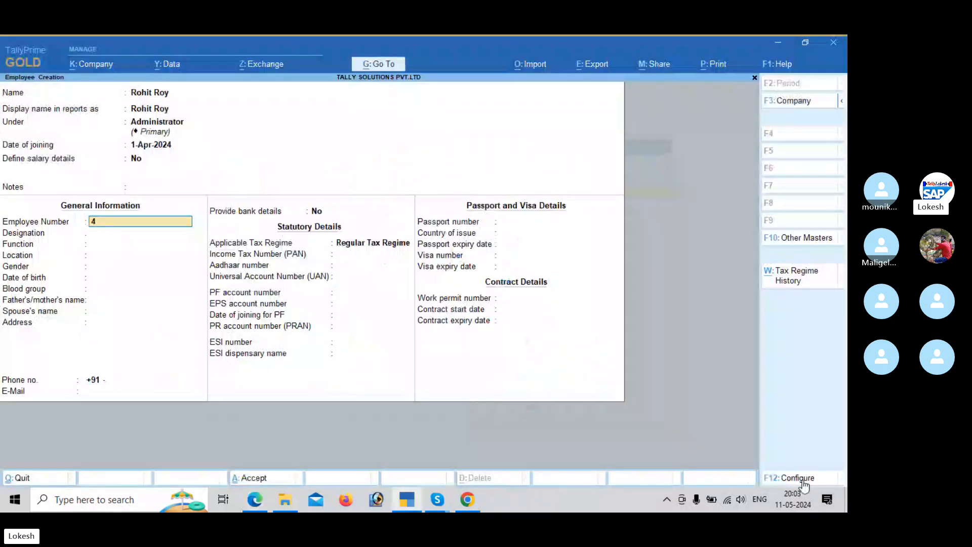
pyautogui.write('969')
pyautogui.press('Return')
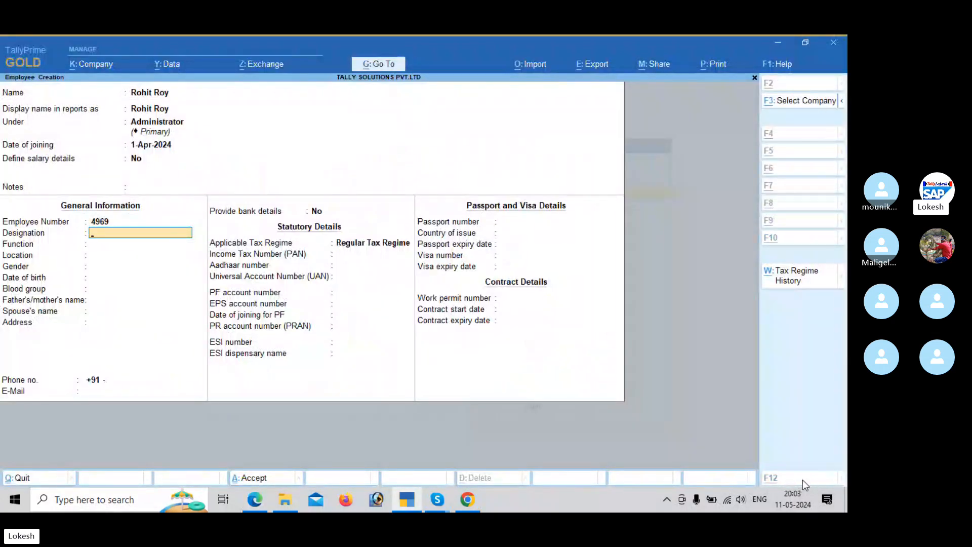
pyautogui.hotkey('alt', 'Tab')
pyautogui.hotkey('alt', 'Tab')
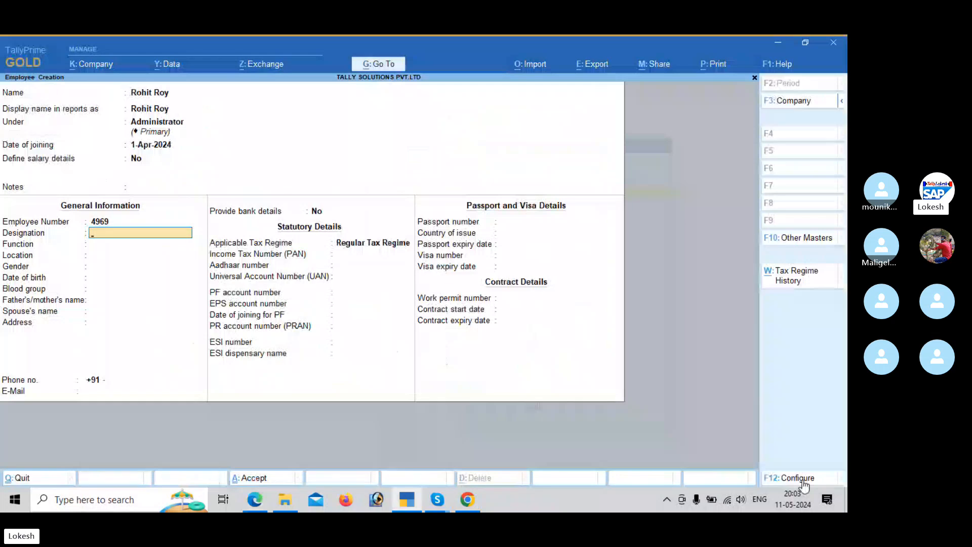
pyautogui.write('Manager')
pyautogui.press('Return')
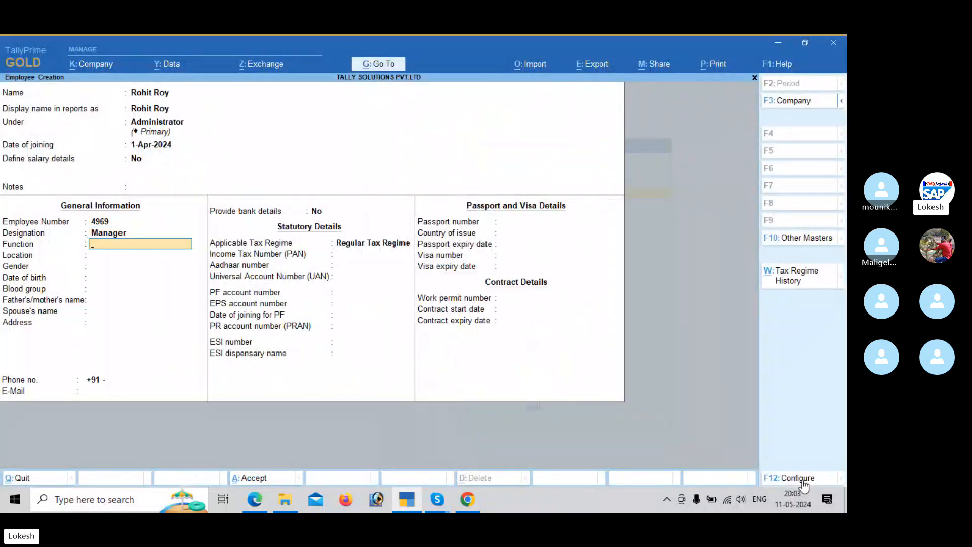
# Step: Check the payroll PDF and set the employee's function to Admin
pyautogui.hotkey('alt', 'Tab')
pyautogui.hotkey('alt', 'Tab')
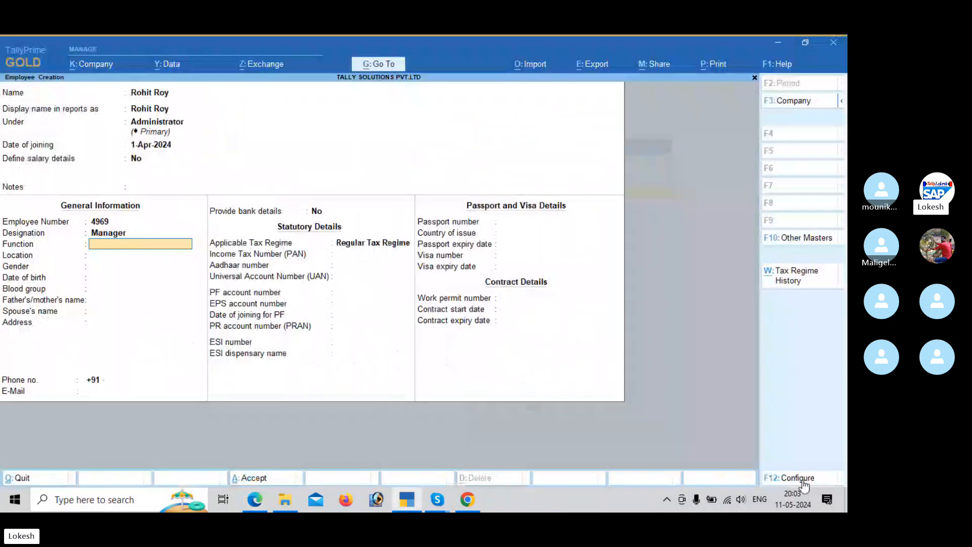
pyautogui.write('Adm')
pyautogui.write('o')
pyautogui.write('n')
pyautogui.press('Return')
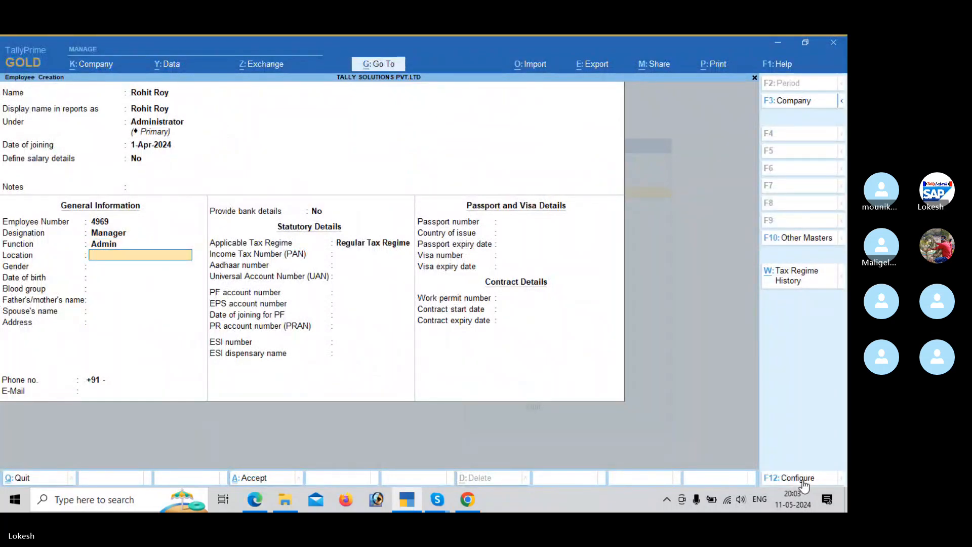
# Step: Check the payroll PDF and set the employee's location to Banglore
pyautogui.hotkey('alt', 'Tab')
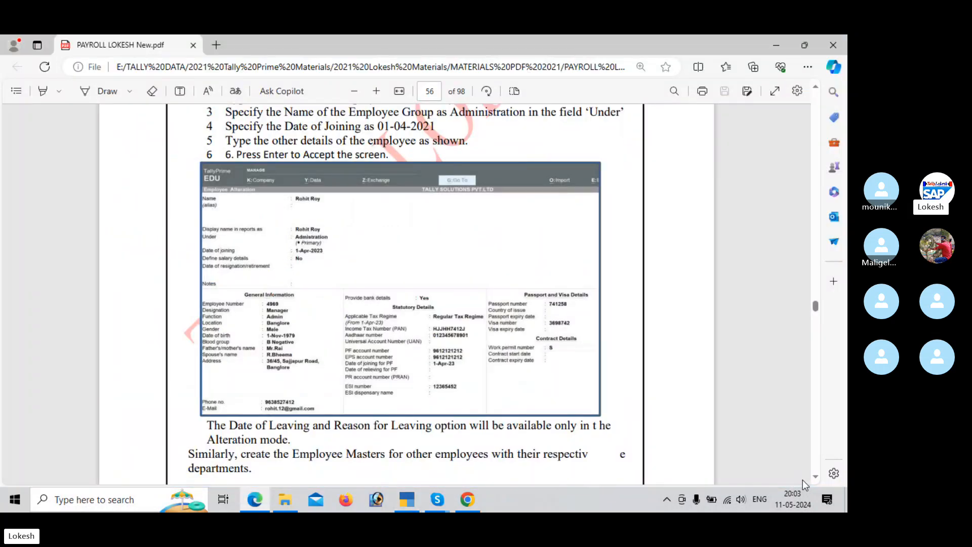
pyautogui.hotkey('alt', 'Tab')
pyautogui.write('Bangol')
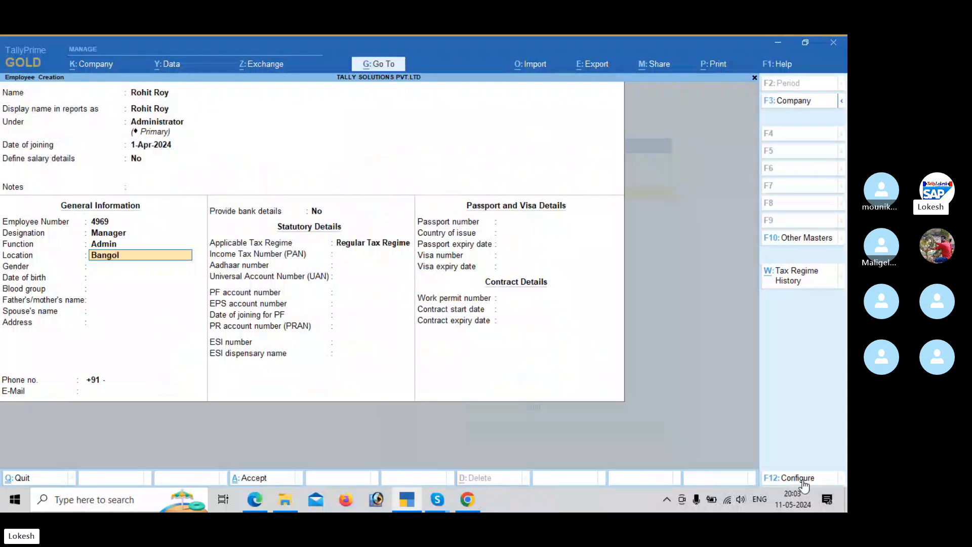
pyautogui.press('BackSpace')
pyautogui.press('BackSpace')
pyautogui.write('lore')
pyautogui.press('Return')
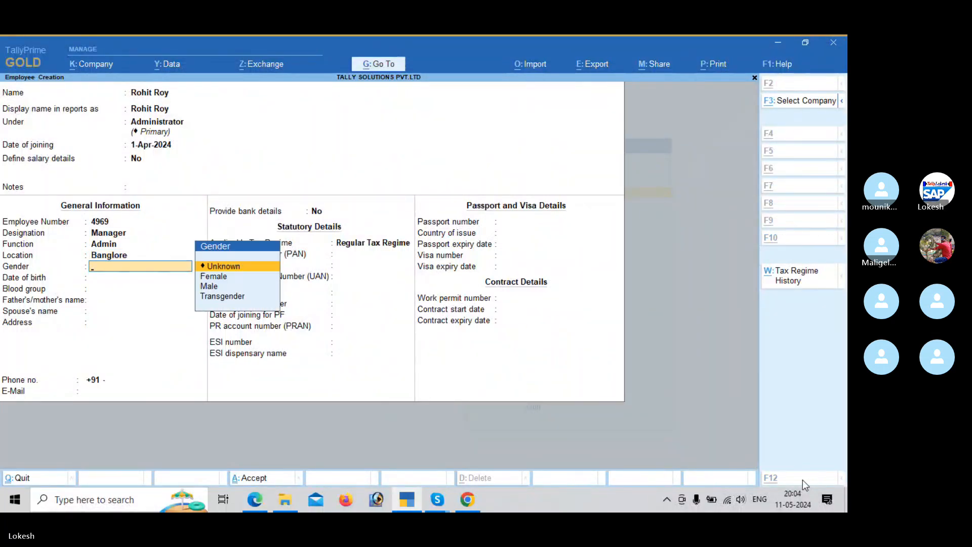
# Step: Check the payroll PDF and set the employee's gender to Male
pyautogui.hotkey('alt', 'Tab')
# Step: Enter the employee's date of birth as given in the payroll PDF
pyautogui.hotkey('alt', 'Tab')
pyautogui.write('M')
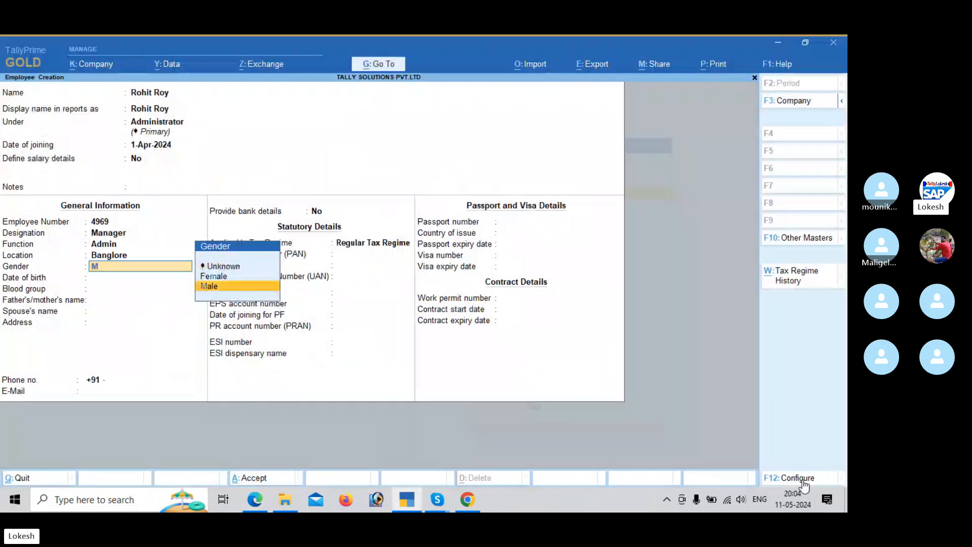
pyautogui.press('Return')
pyautogui.hotkey('alt', 'Tab')
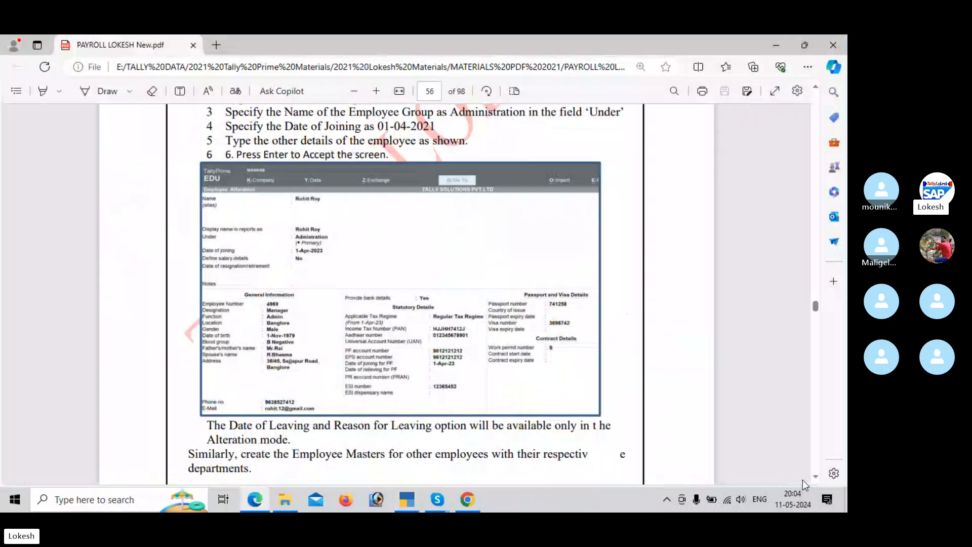
pyautogui.hotkey('alt', 'Tab')
pyautogui.write('1')
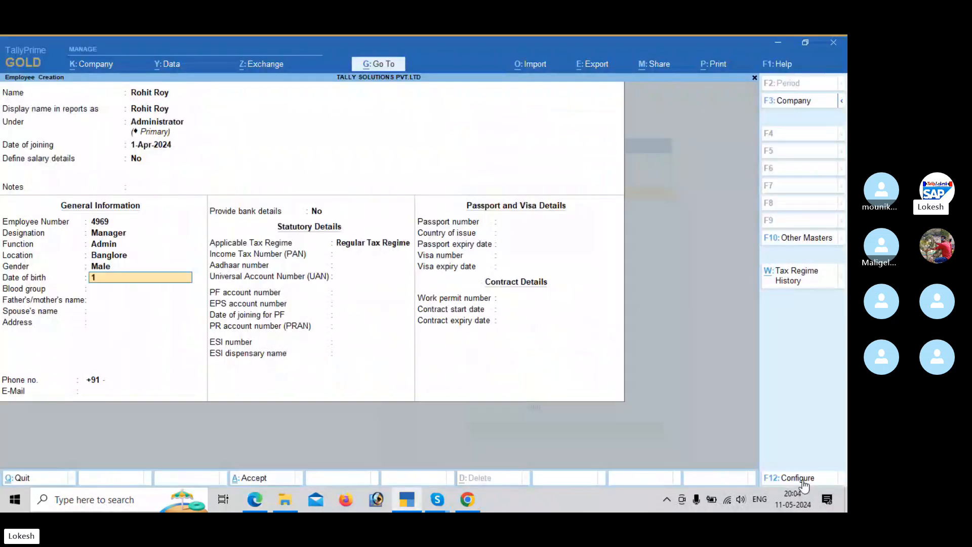
pyautogui.write('-nov-')
pyautogui.hotkey('alt', 'Tab')
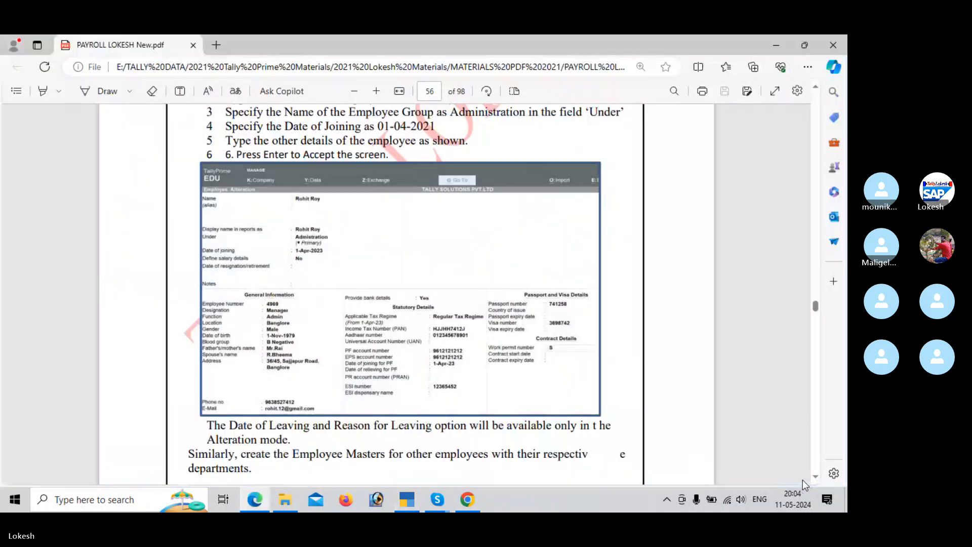
pyautogui.hotkey('alt', 'Tab')
pyautogui.write('1979')
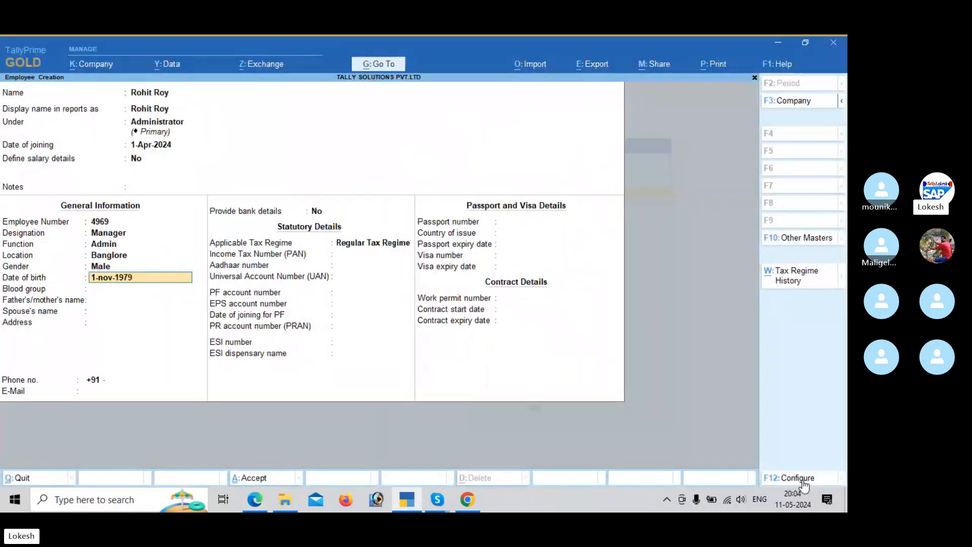
pyautogui.press('Return')
# Step: Set the blood group to B Negative and enter the father's name as given in the payroll PDF
pyautogui.write('b')
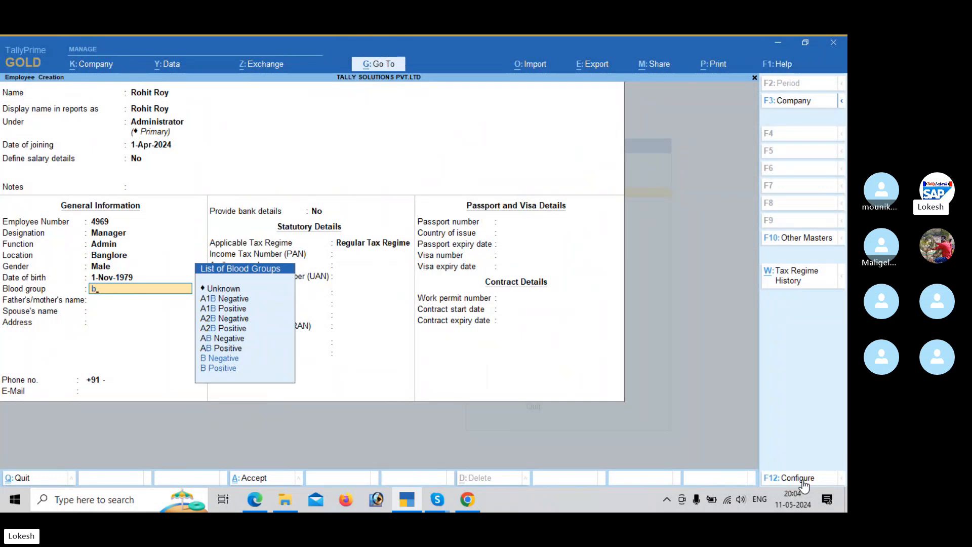
pyautogui.press('Return')
pyautogui.hotkey('alt', 'Tab')
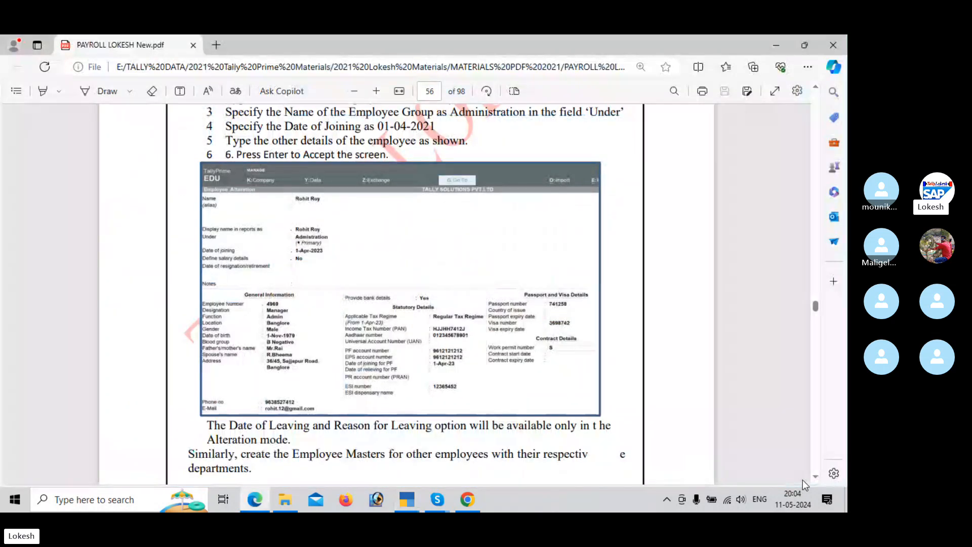
pyautogui.hotkey('alt', 'Tab')
pyautogui.write('M')
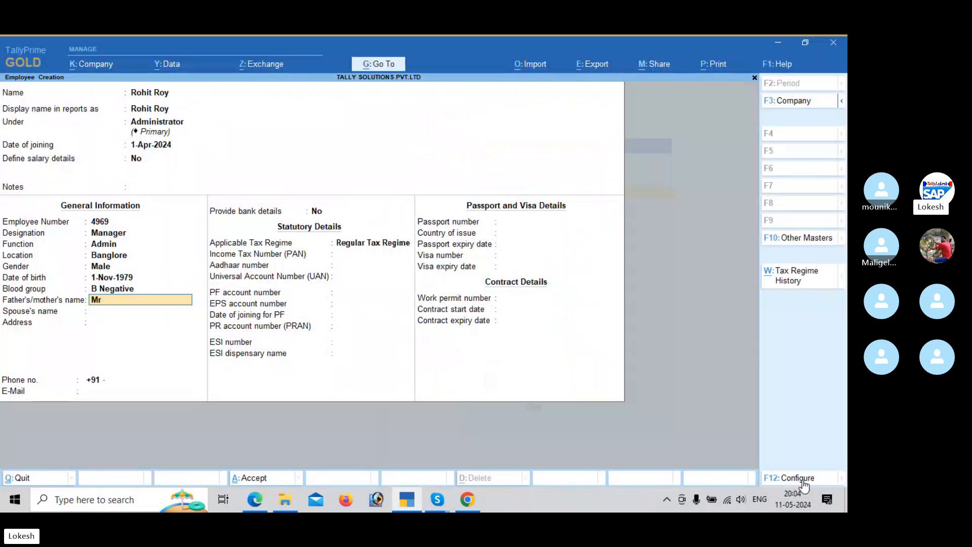
pyautogui.write('r.Rai')
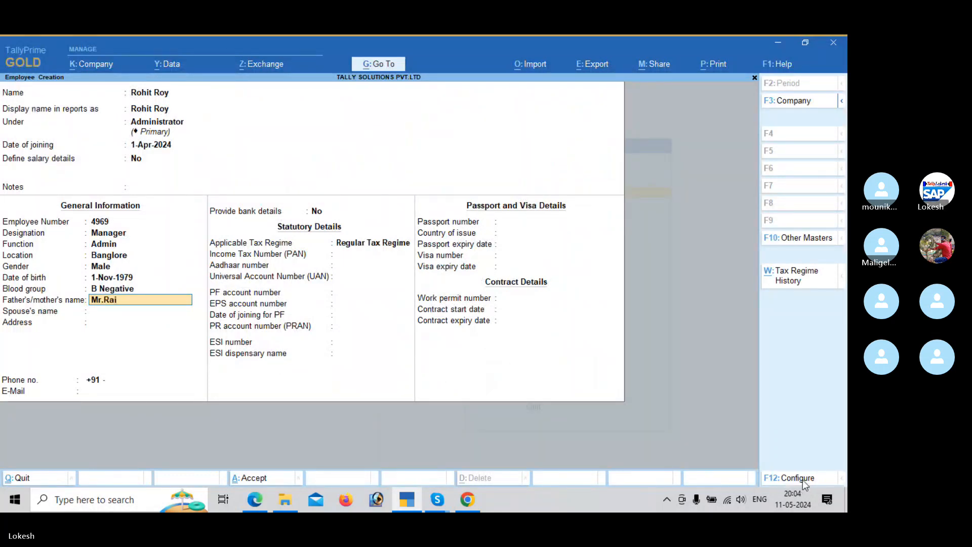
pyautogui.press('Return')
# Step: Check the payroll PDF and enter the name of the employee's spouse
pyautogui.hotkey('alt', 'Tab')
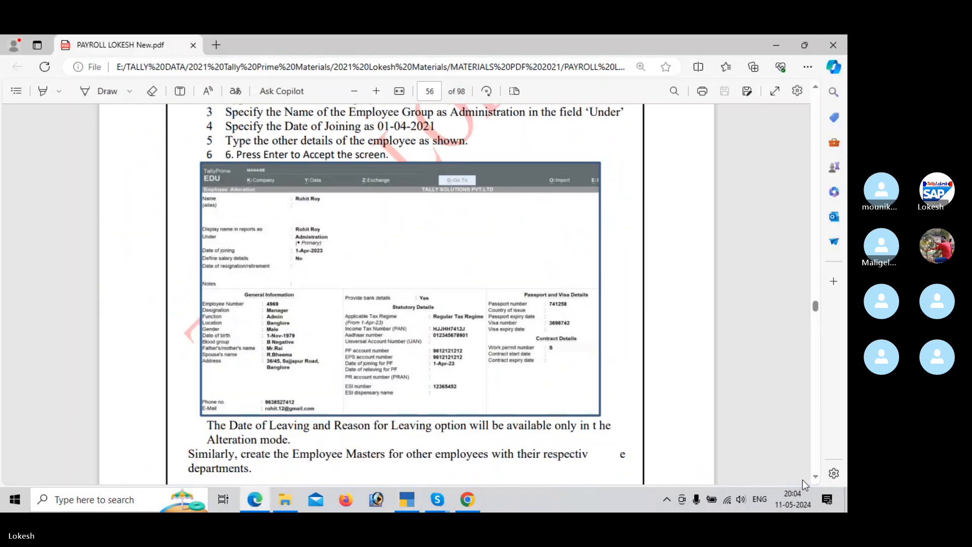
pyautogui.hotkey('alt', 'Tab')
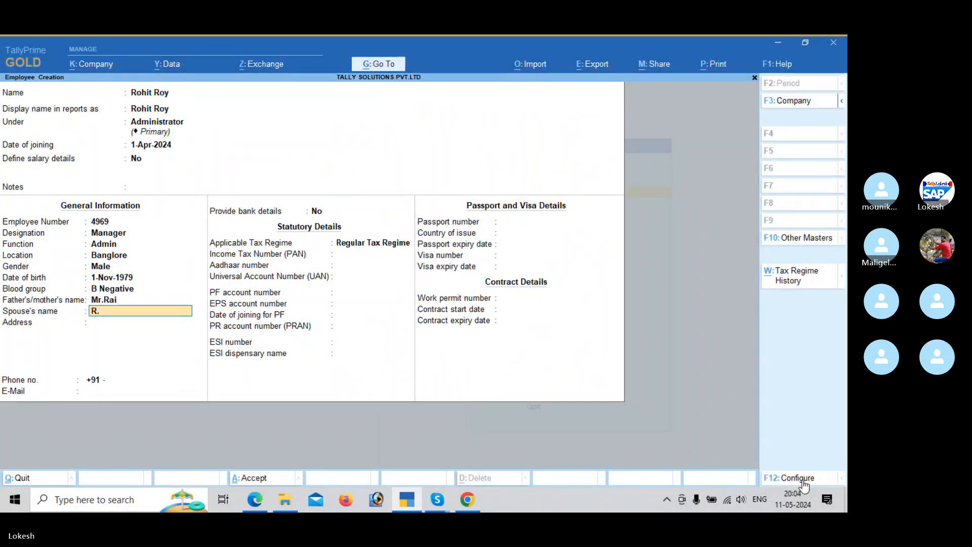
pyautogui.press('BackSpace')
pyautogui.write('Bheema')
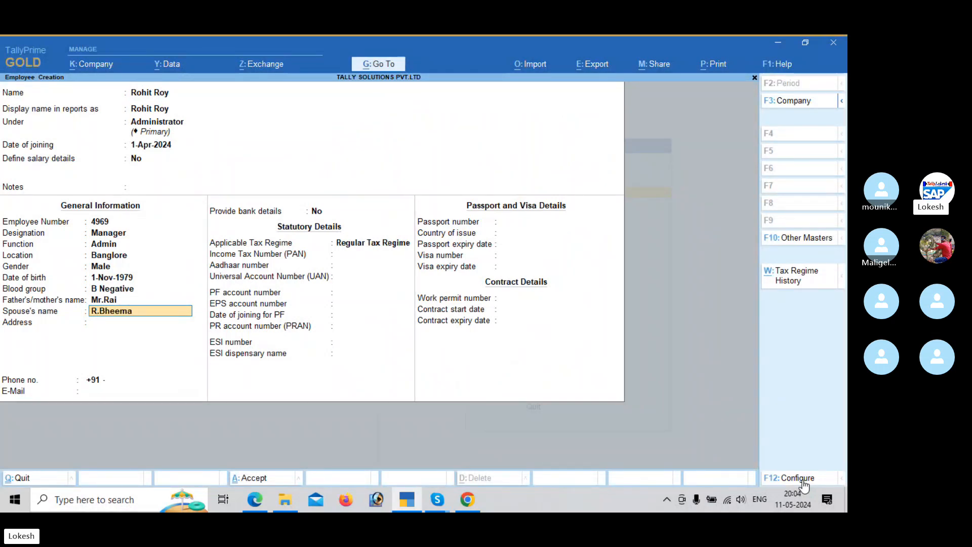
pyautogui.press('Return')
# Step: Check the payroll PDF and enter the employee's postal address
pyautogui.hotkey('alt', 'Tab')
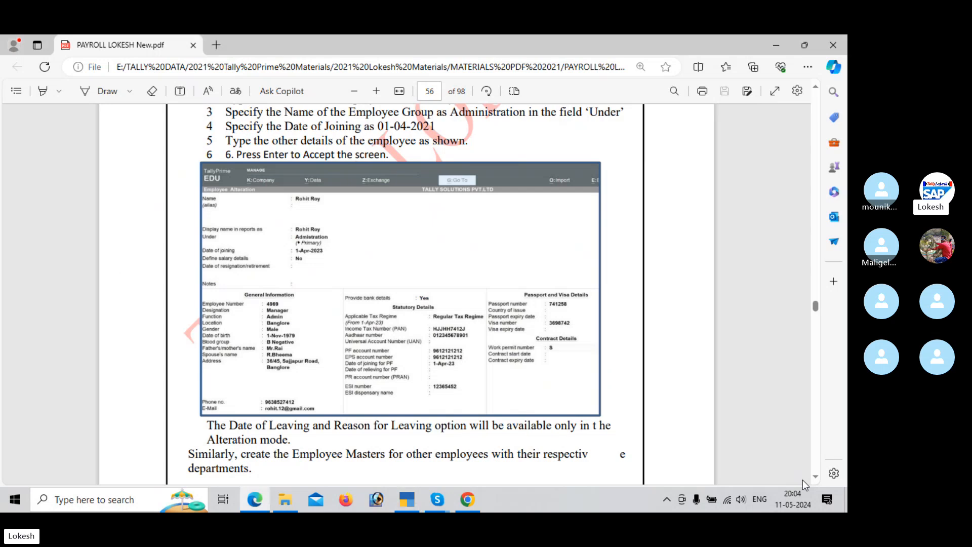
pyautogui.hotkey('alt', 'Tab')
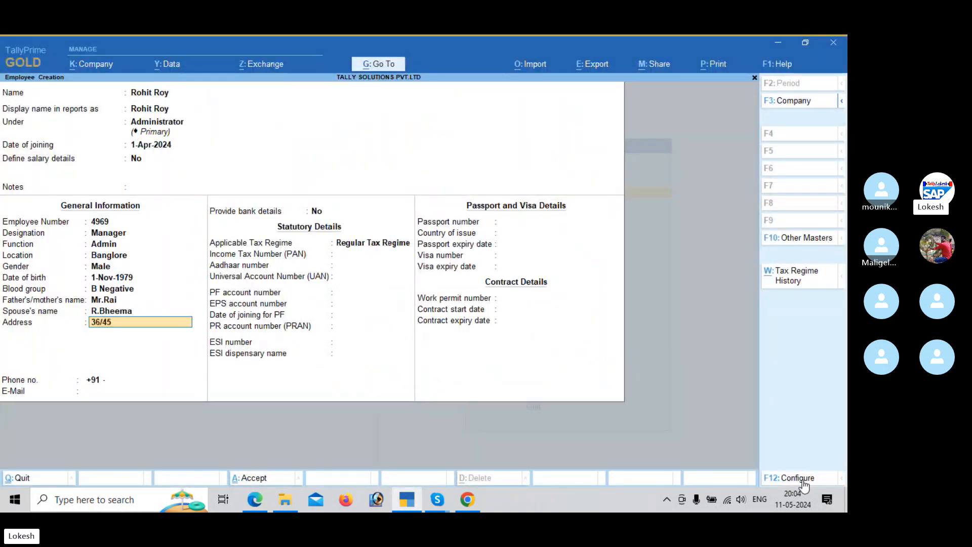
pyautogui.hotkey('alt', 'Tab')
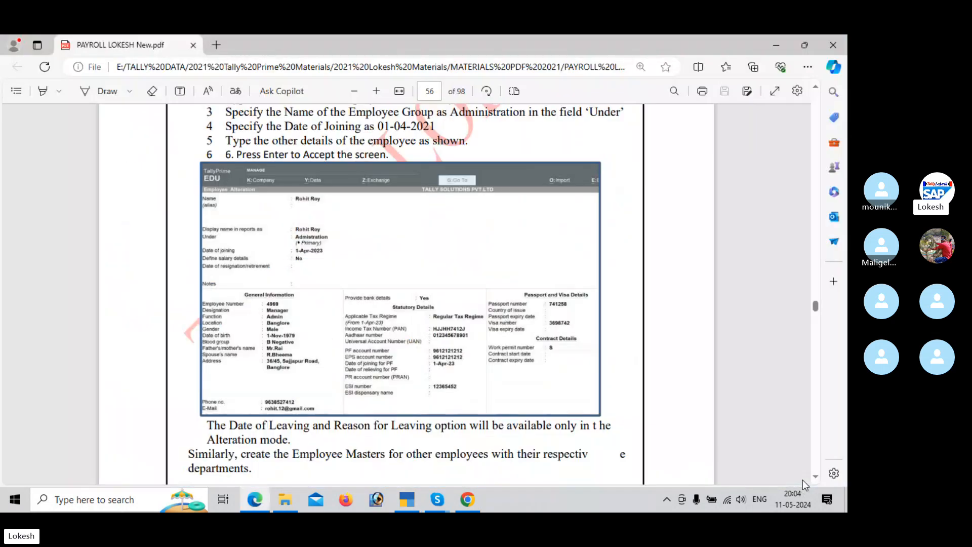
pyautogui.hotkey('alt', 'Tab')
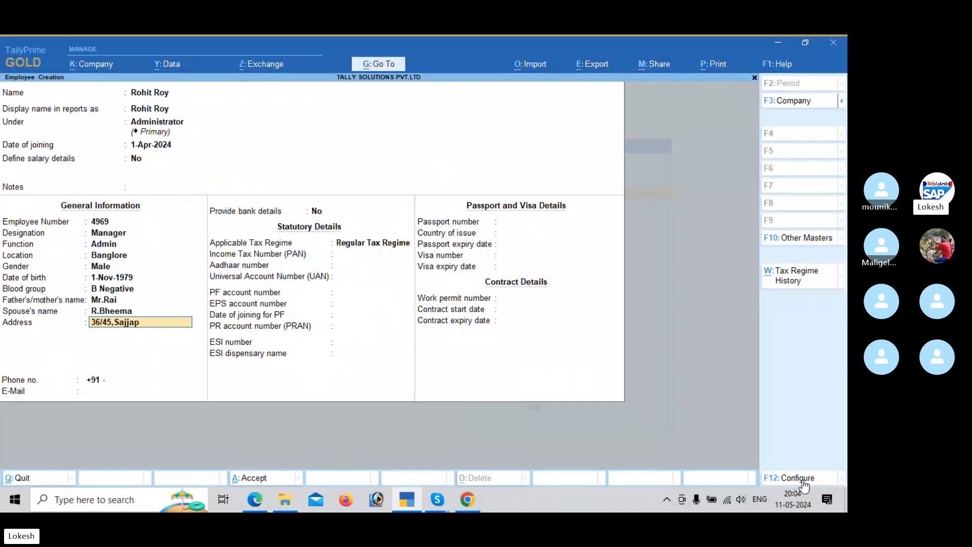
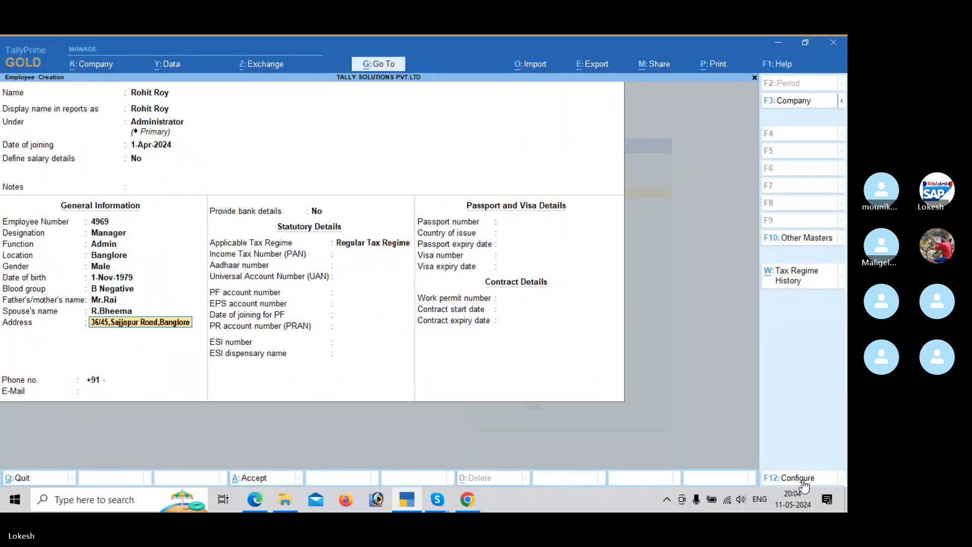
pyautogui.press('Return')
pyautogui.press('Return')
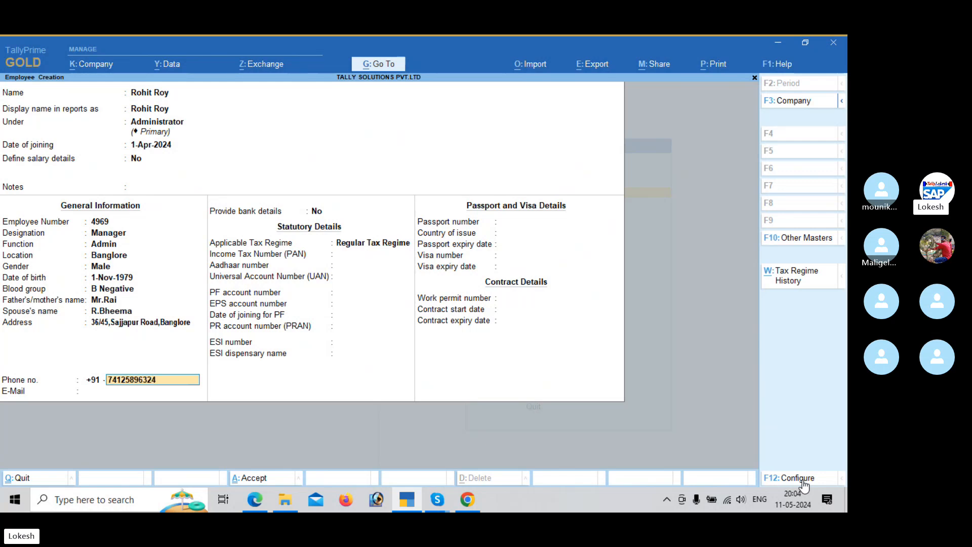
# Step: Enter the employee's phone number and e-mail address
pyautogui.press('Return')
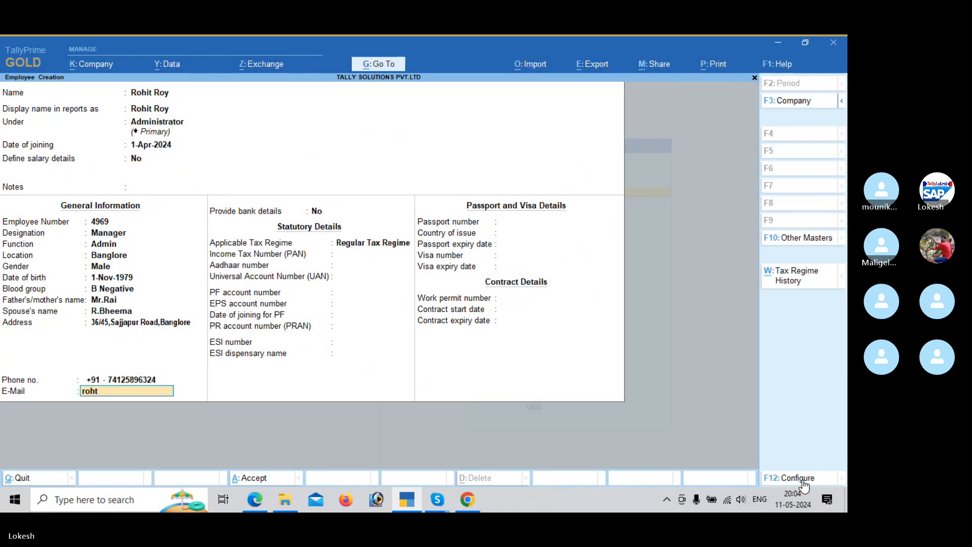
pyautogui.press('Return')
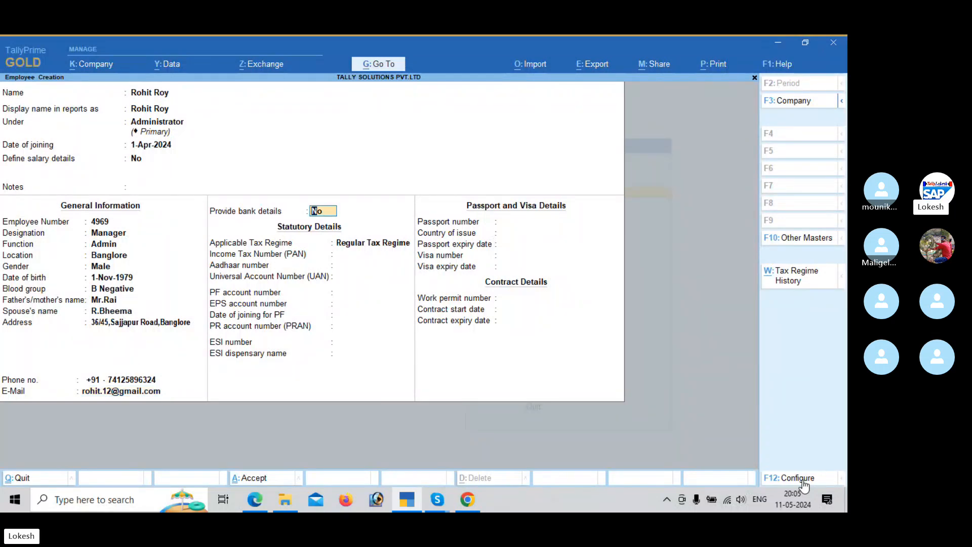
# Step: Enable bank details for the employee and enter the bank account number
pyautogui.press('y')
pyautogui.press('Return')
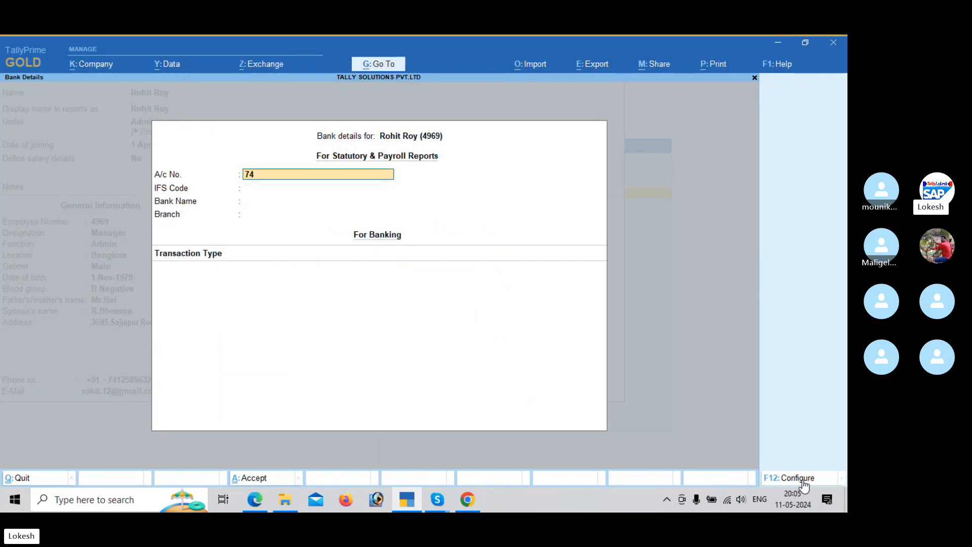
pyautogui.press('Return')
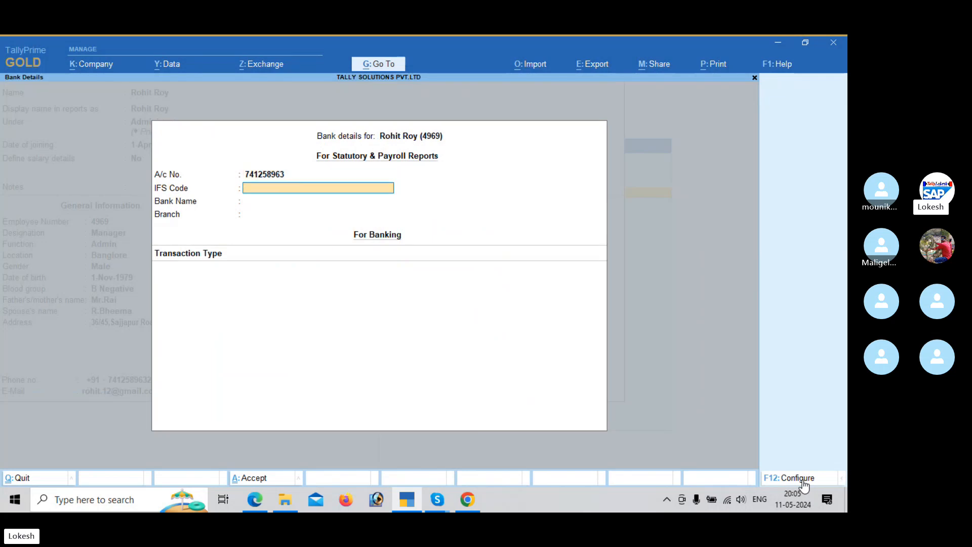
# Step: Set the IFS code in the employee's bank details to SBI748211
pyautogui.write('SBI74821')
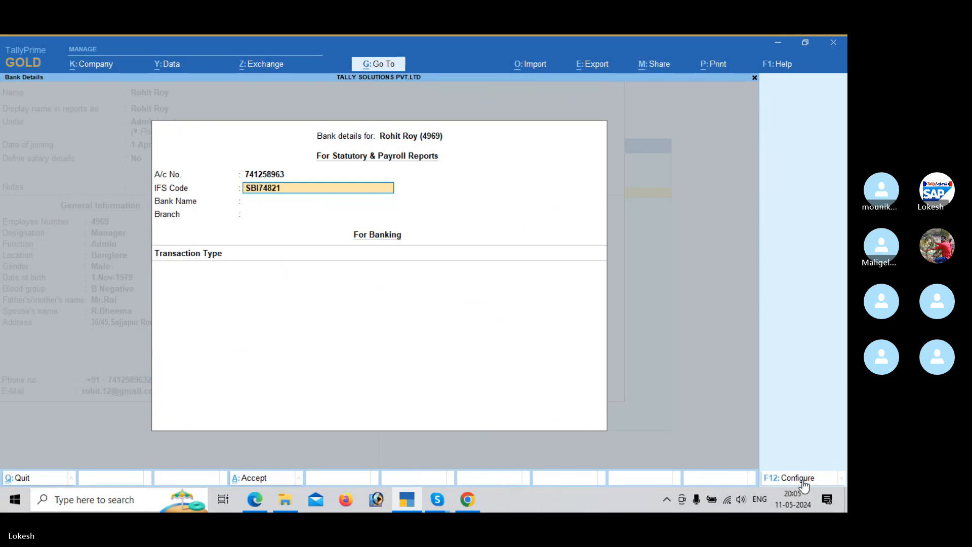
pyautogui.write('1')
pyautogui.press('Return')
pyautogui.press('Return')
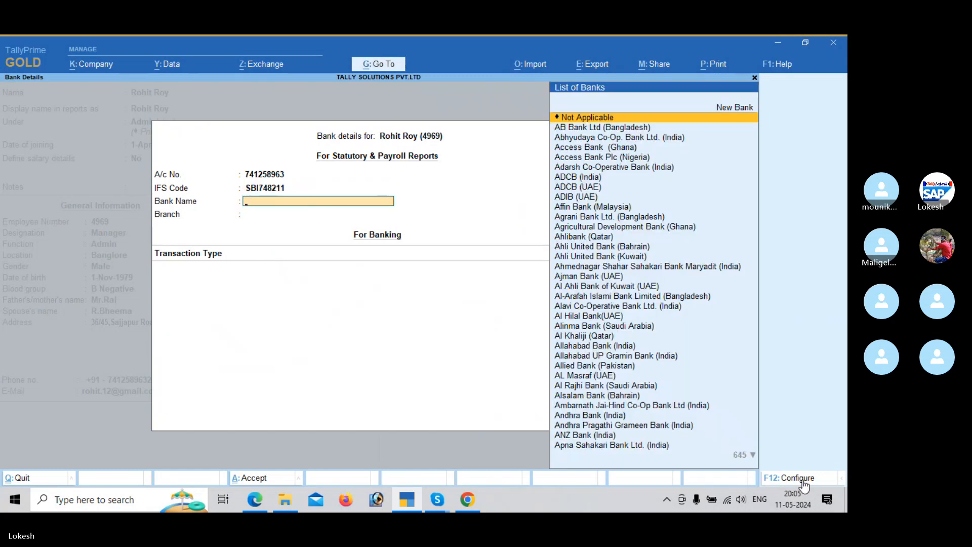
# Step: Choose State Bank of India (India) as the bank name in the employee's bank details
pyautogui.write('Sta')
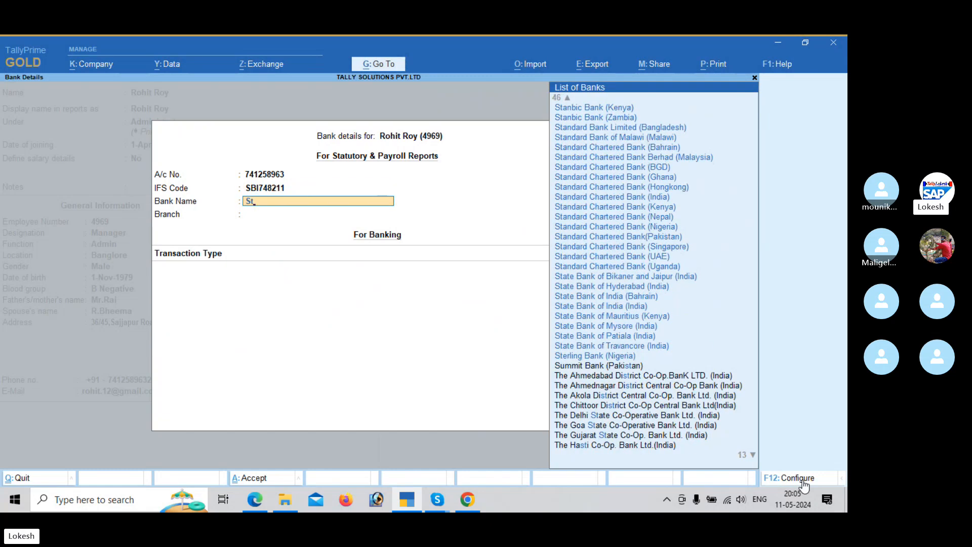
pyautogui.press('Down')
pyautogui.press('Down')
pyautogui.press('Down')
pyautogui.press('Down')
pyautogui.press('Down')
pyautogui.press('Down')
pyautogui.press('Down')
pyautogui.press('Down')
pyautogui.press('Down')
pyautogui.press('Down')
pyautogui.press('Down')
pyautogui.press('Down')
pyautogui.press('Down')
pyautogui.press('Down')
pyautogui.press('Down')
pyautogui.press('Down')
pyautogui.press('Down')
pyautogui.press('Down')
pyautogui.press('Down')
pyautogui.press('Down')
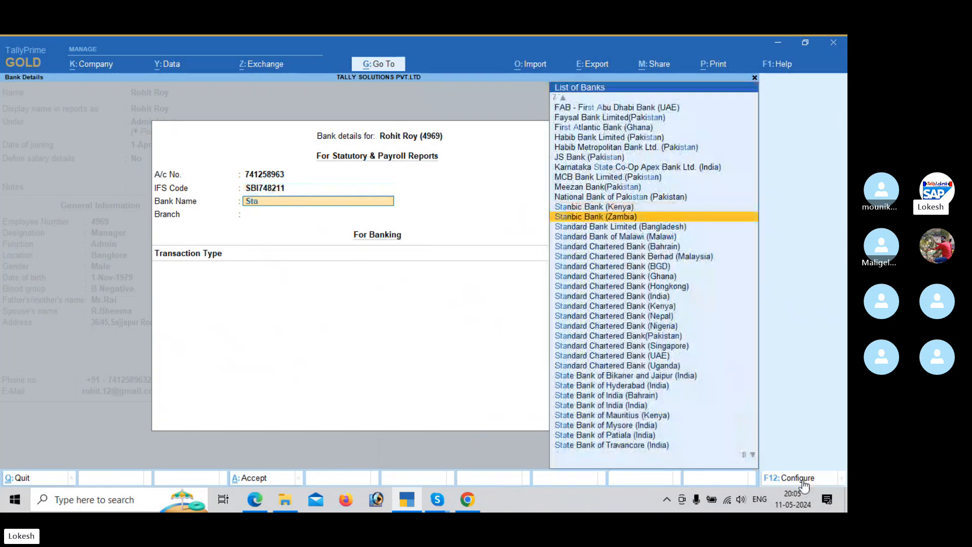
pyautogui.press('Up')
pyautogui.press('Up')
pyautogui.press('Up')
pyautogui.press('Up')
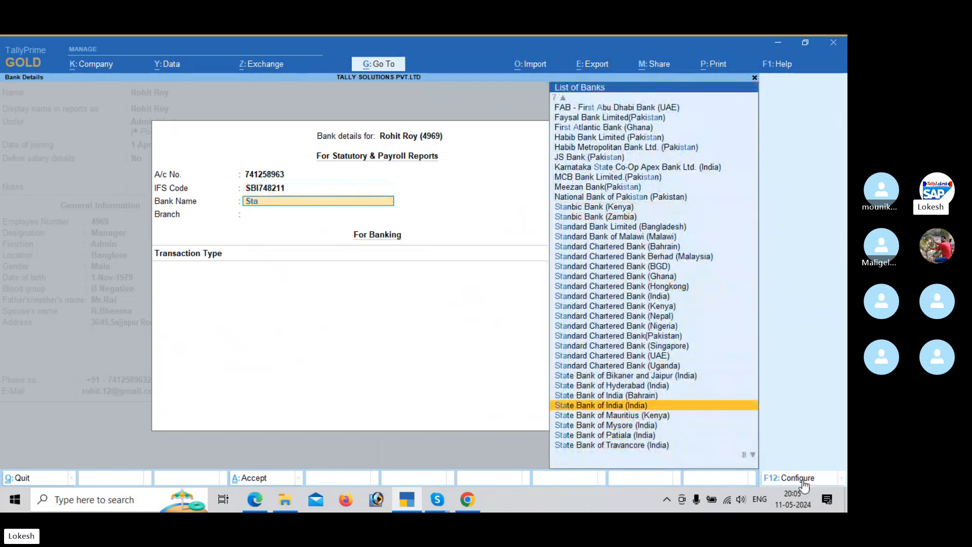
pyautogui.press('Return')
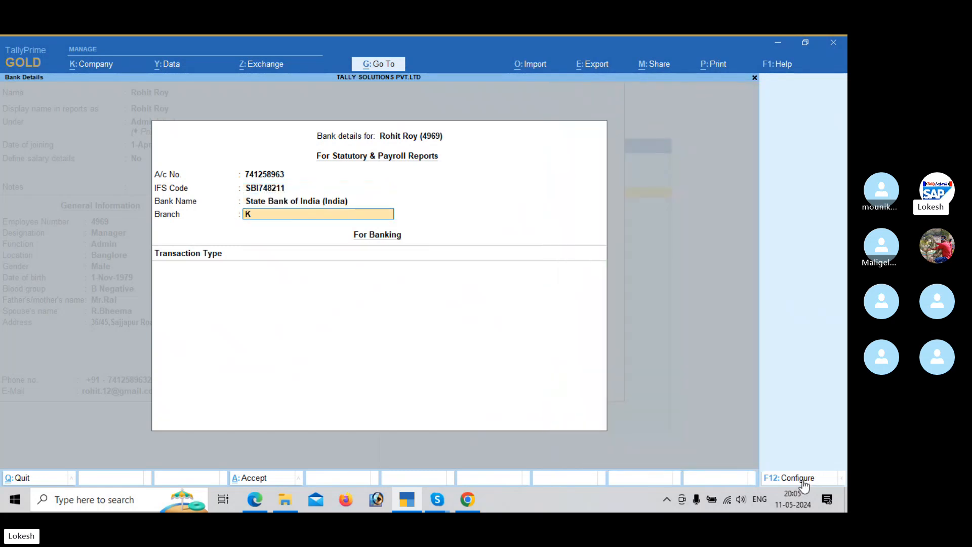
# Step: Set the bank branch to Kadapa and finish the bank details without adding a transaction type
pyautogui.write('pa')
pyautogui.press('Return')
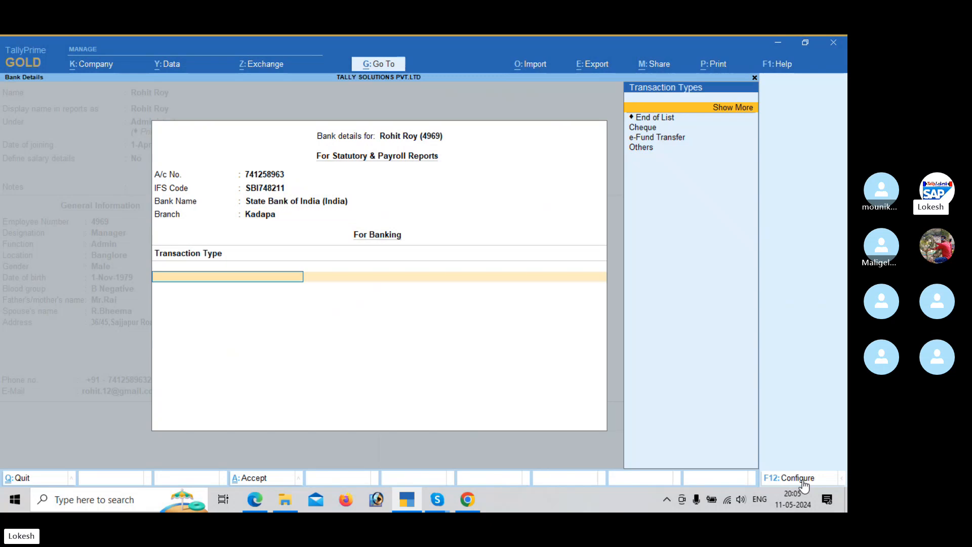
pyautogui.press('Return')
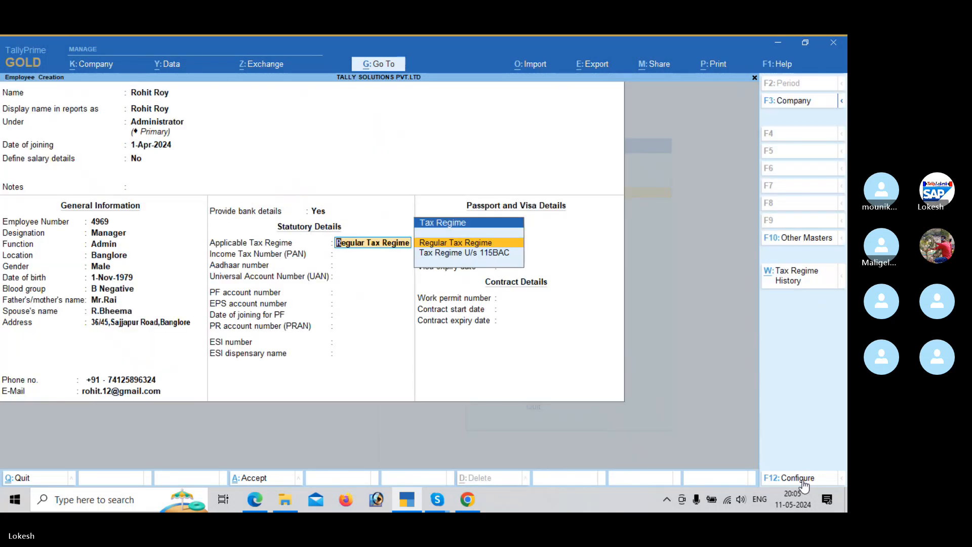
# Step: Keep Regular Tax Regime as the applicable tax regime and leave the remaining statutory details blank
pyautogui.press('Return')
pyautogui.press('Return')
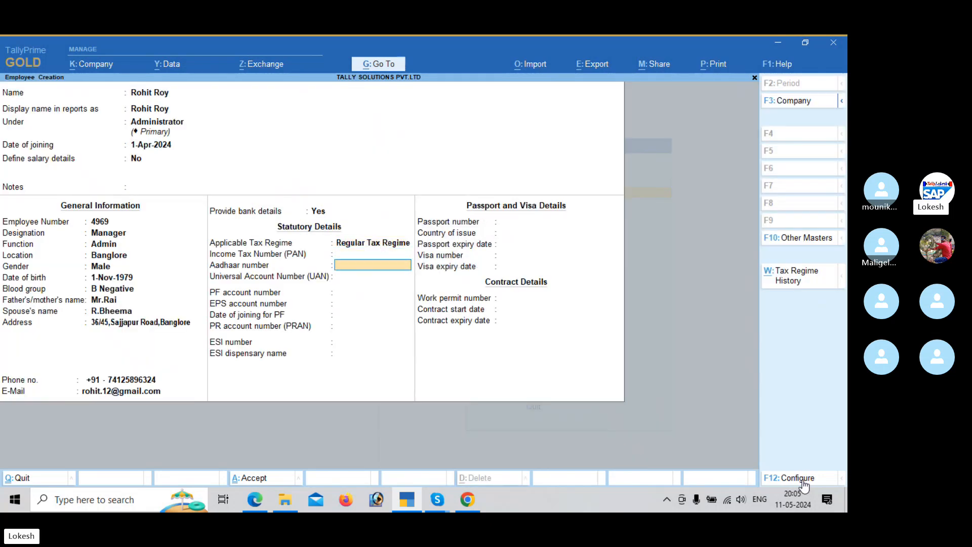
pyautogui.press('Return')
pyautogui.press('Return')
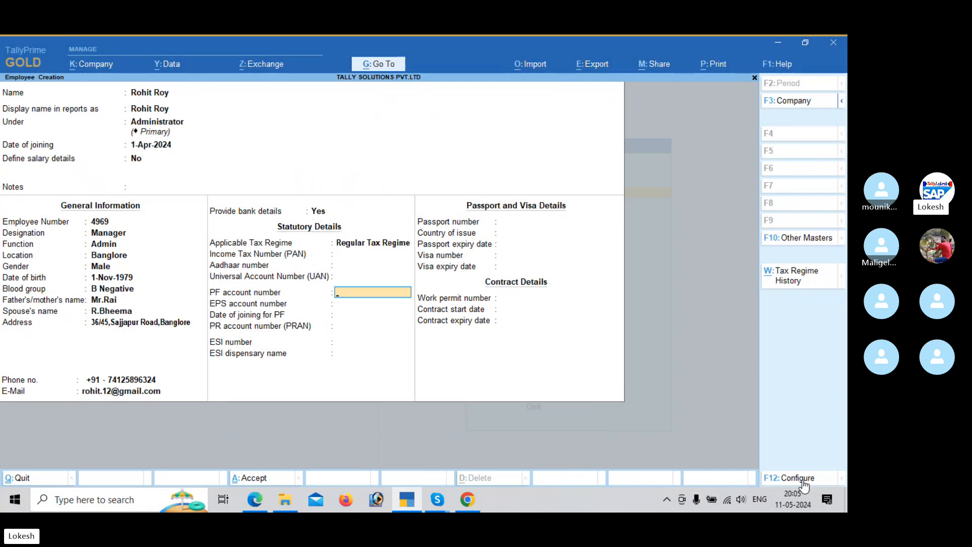
pyautogui.press('Return')
pyautogui.press('Return')
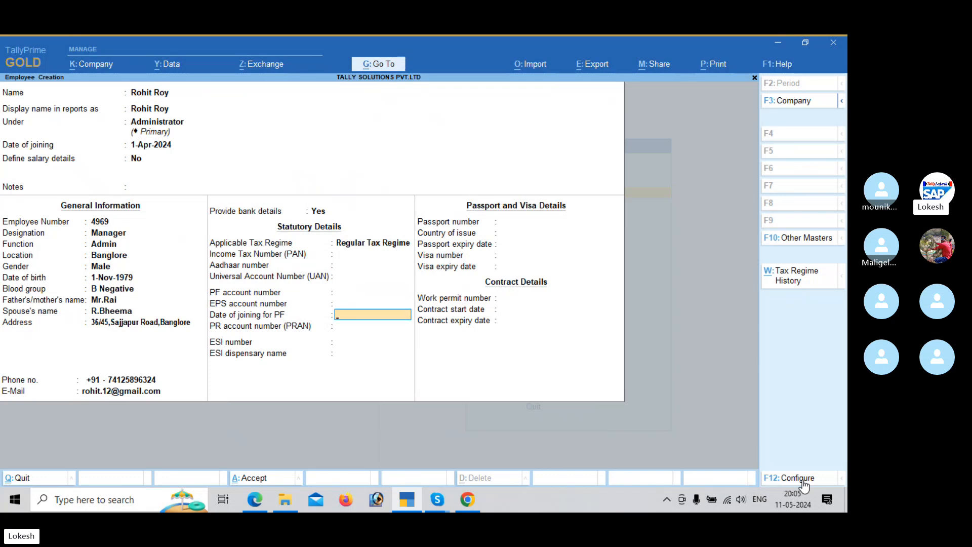
pyautogui.press('Return')
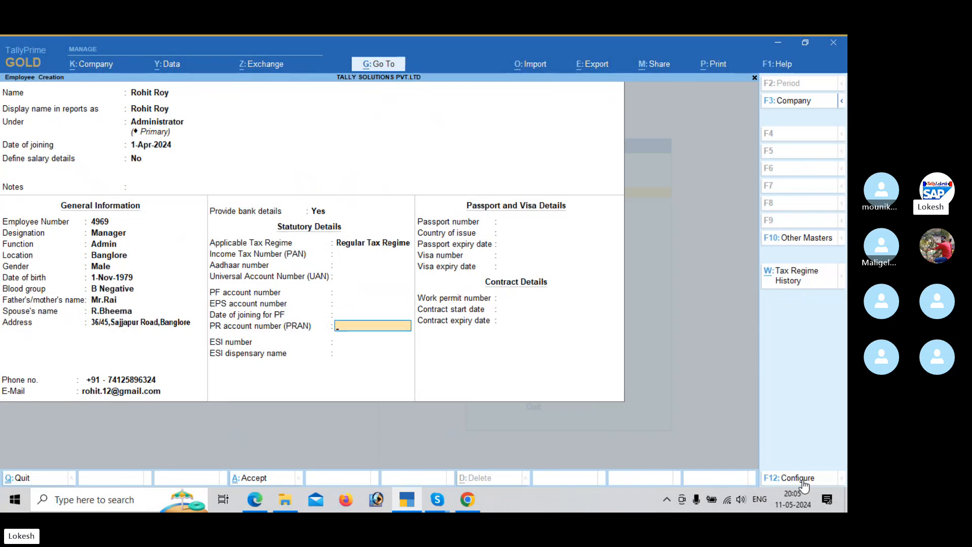
pyautogui.press('Return')
# Step: Leave the passport, visa and contract details blank and save the employee master
pyautogui.press('Return')
pyautogui.press('Return')
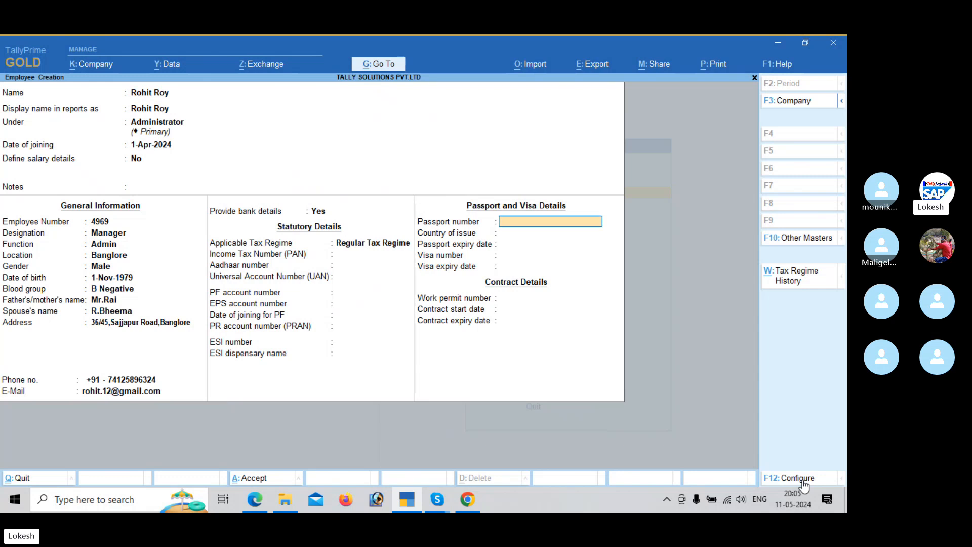
pyautogui.press('Return')
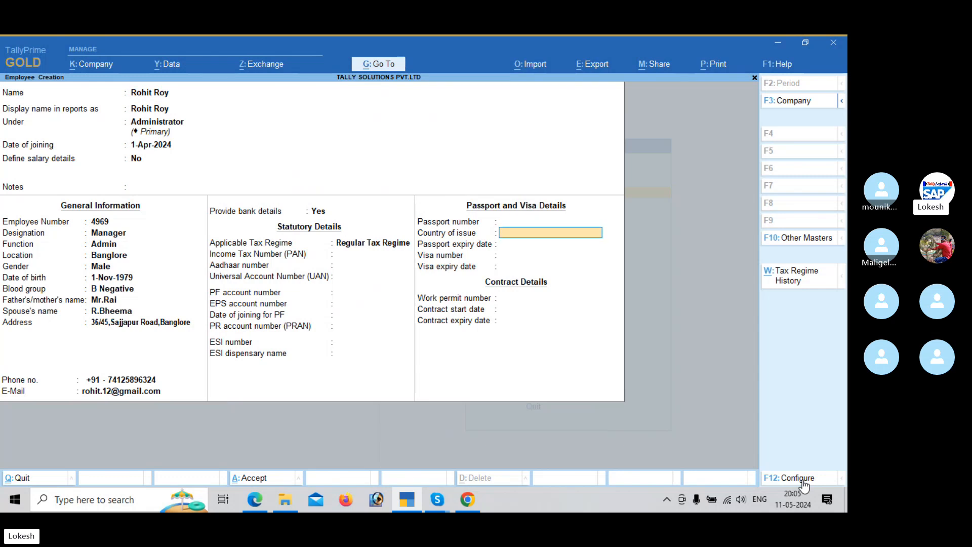
pyautogui.press('Return')
pyautogui.press('Return')
pyautogui.press('Return')
pyautogui.press('Return')
pyautogui.press('Return')
pyautogui.press('Return')
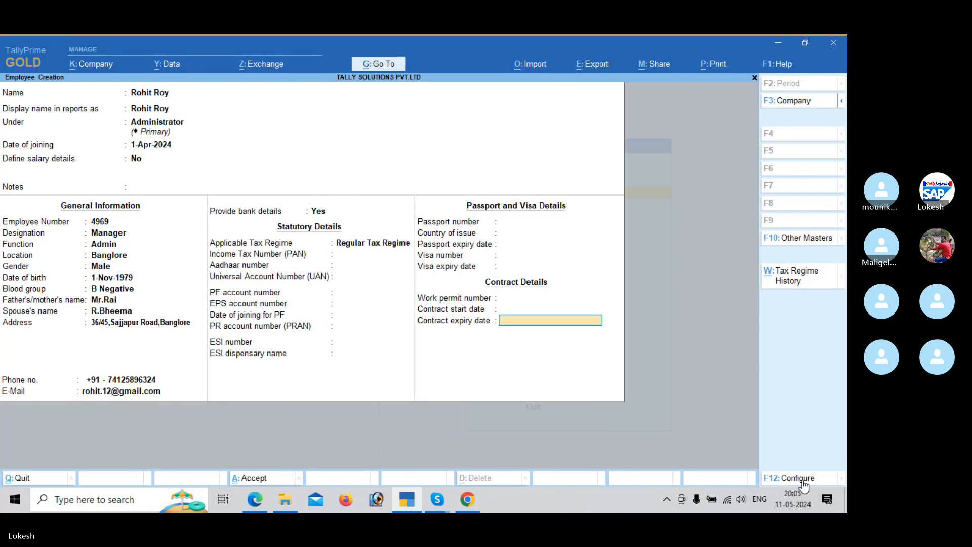
pyautogui.press('Return')
pyautogui.press('Return')
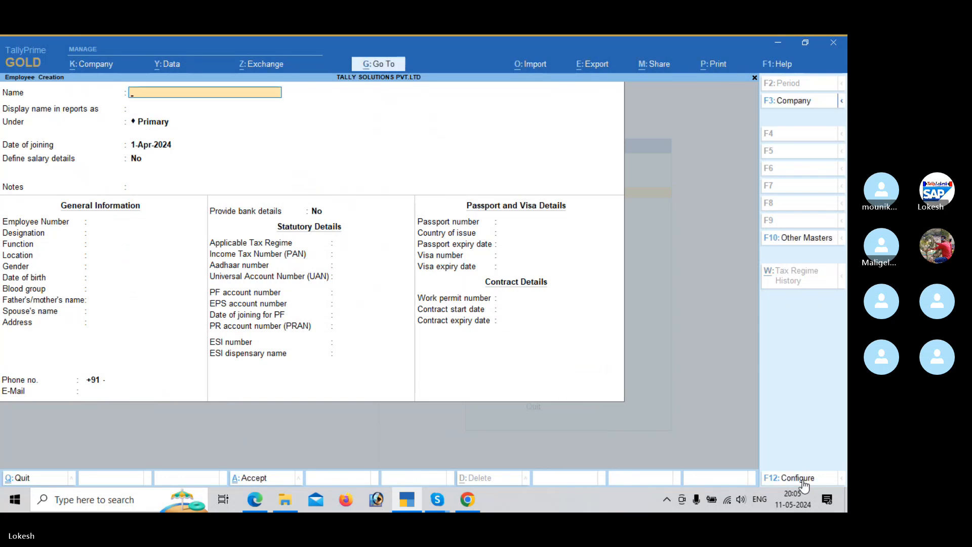
# Step: Find the employee masters table in the payroll PDF and enter the second listed employee's first name in the TallyPrime employee master
pyautogui.hotkey('alt', 'Tab')
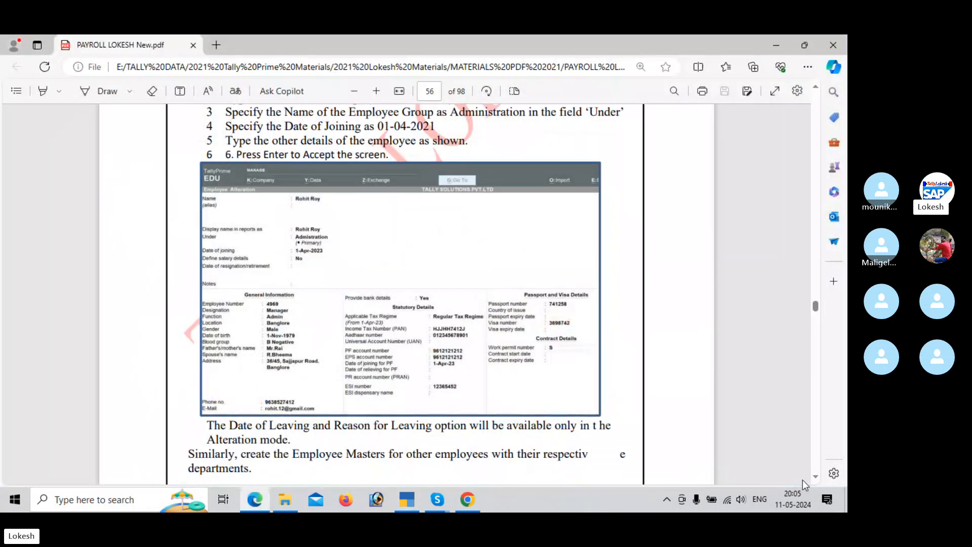
pyautogui.scroll(5, 805, 486)
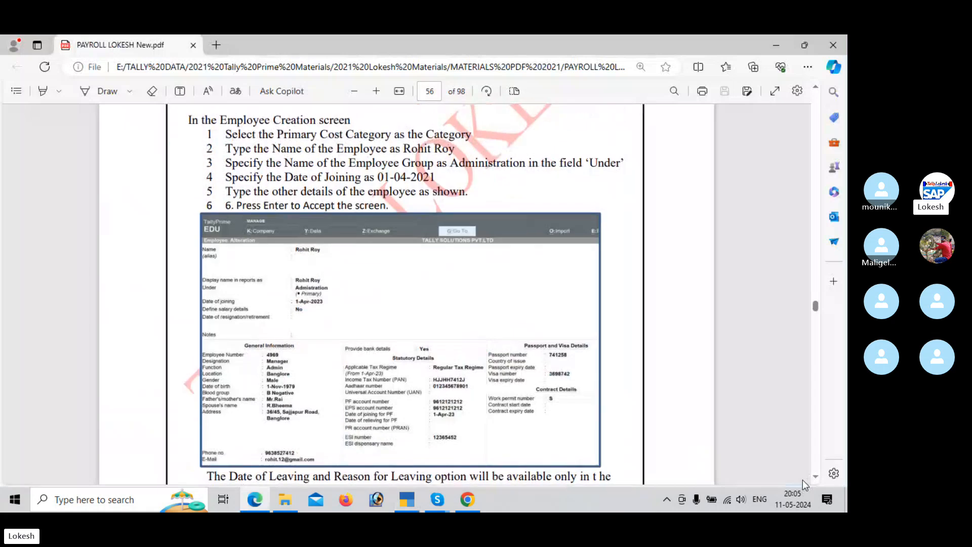
pyautogui.scroll(1, 805, 486)
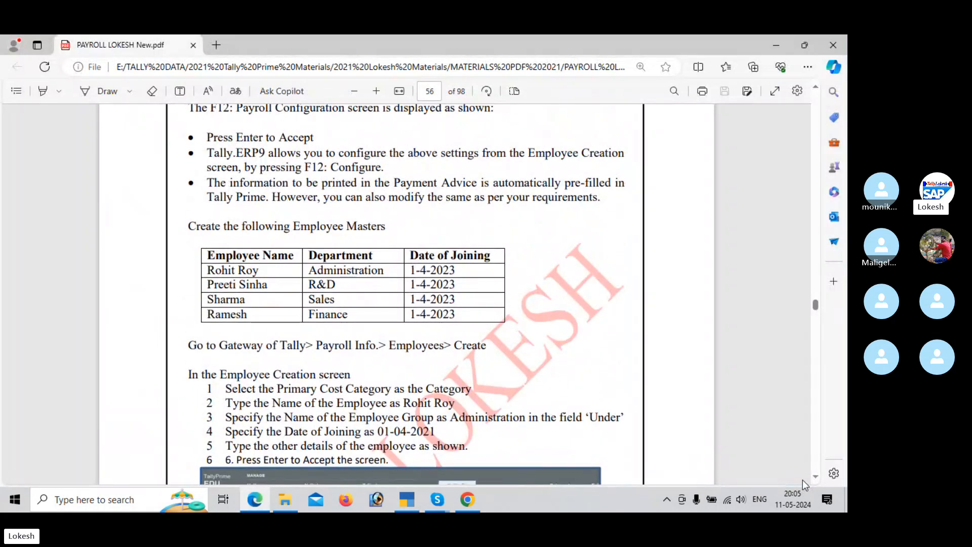
pyautogui.hotkey('alt', 'Tab')
pyautogui.write('Pre')
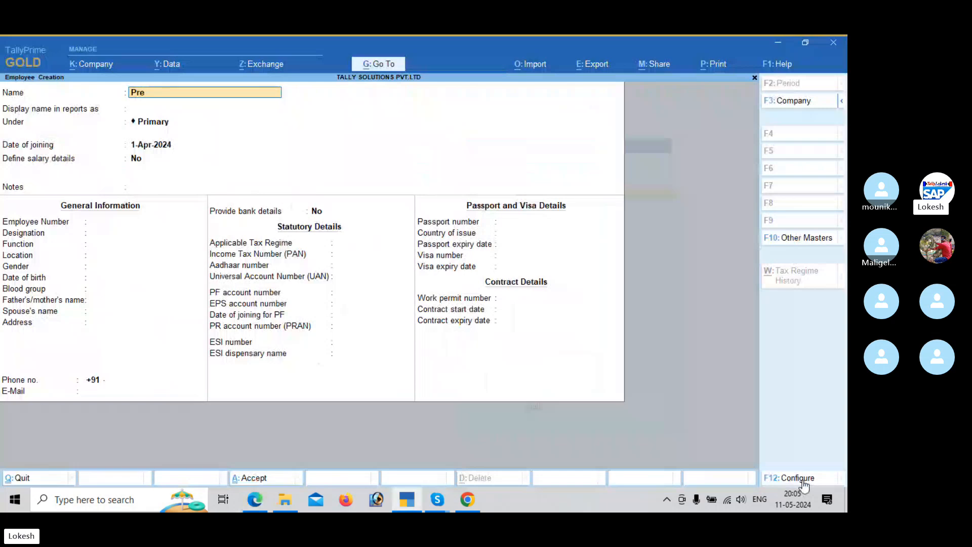
pyautogui.press('Return')
pyautogui.press('Return')
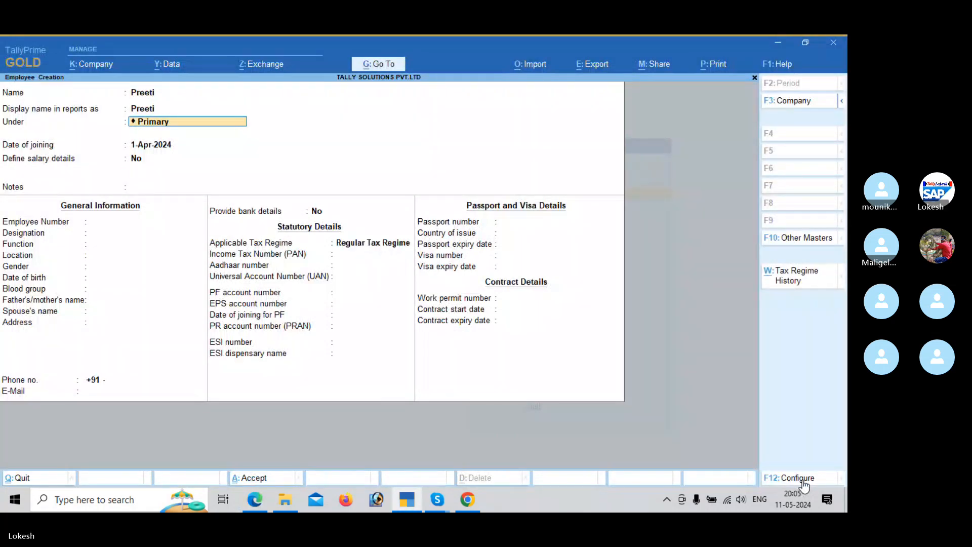
# Step: Place the employee under the R & D group, keep 1-Apr-2024 as the date of joining and save the master
pyautogui.hotkey('alt', 'Tab')
pyautogui.hotkey('alt', 'Tab')
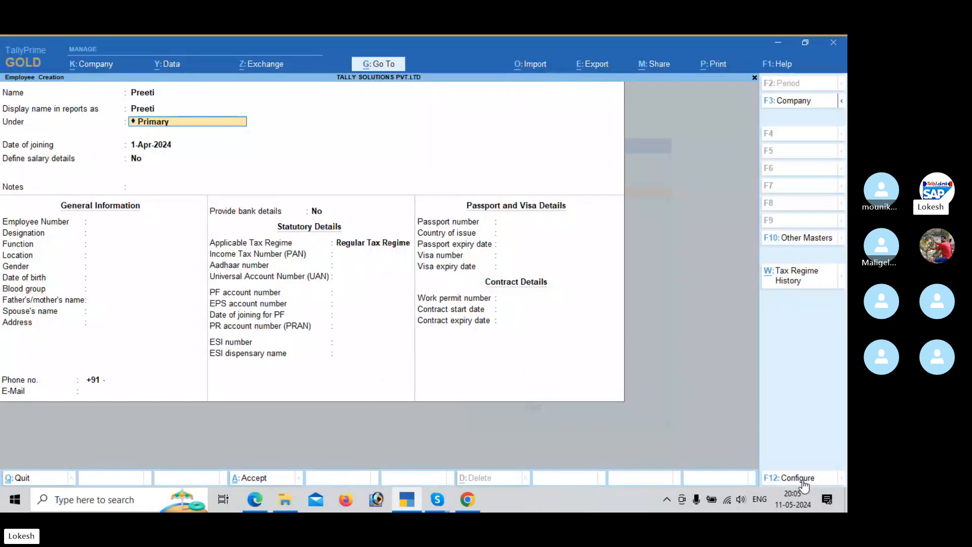
pyautogui.write('R')
pyautogui.press('Return')
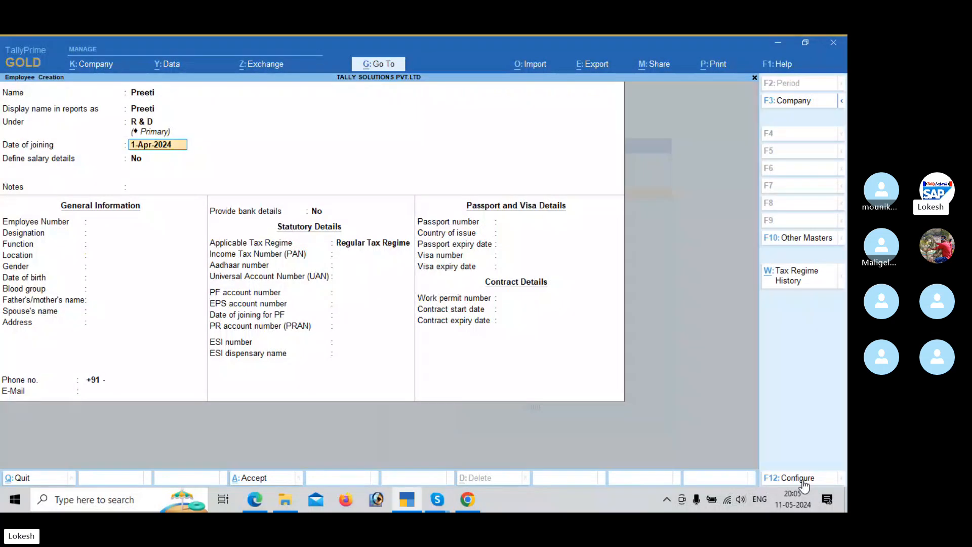
pyautogui.hotkey('ctrl', 'a')
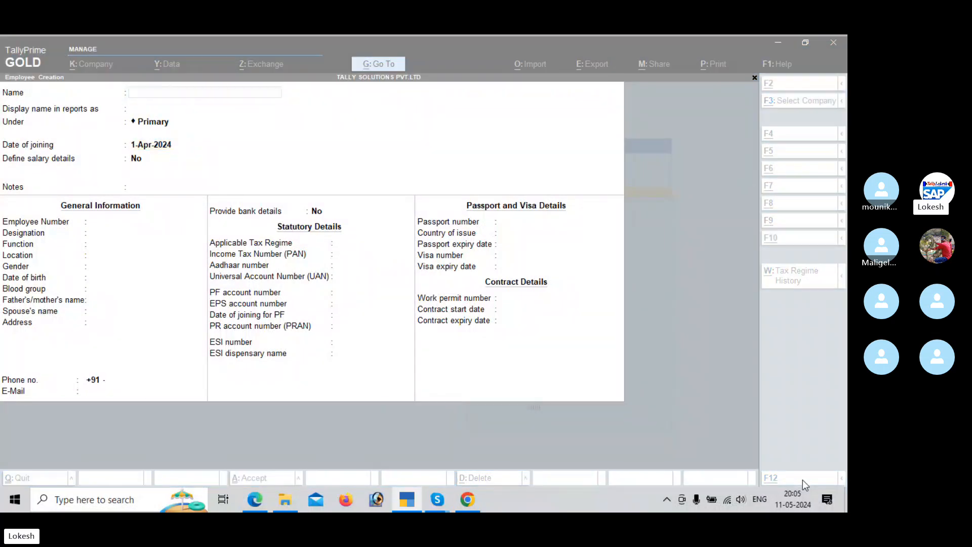
# Step: Create the third employee listed in the payroll PDF under the Sales group, joining on 1-Apr-2024, and save the master
pyautogui.hotkey('alt', 'Tab')
pyautogui.hotkey('alt', 'Tab')
pyautogui.write('Sh')
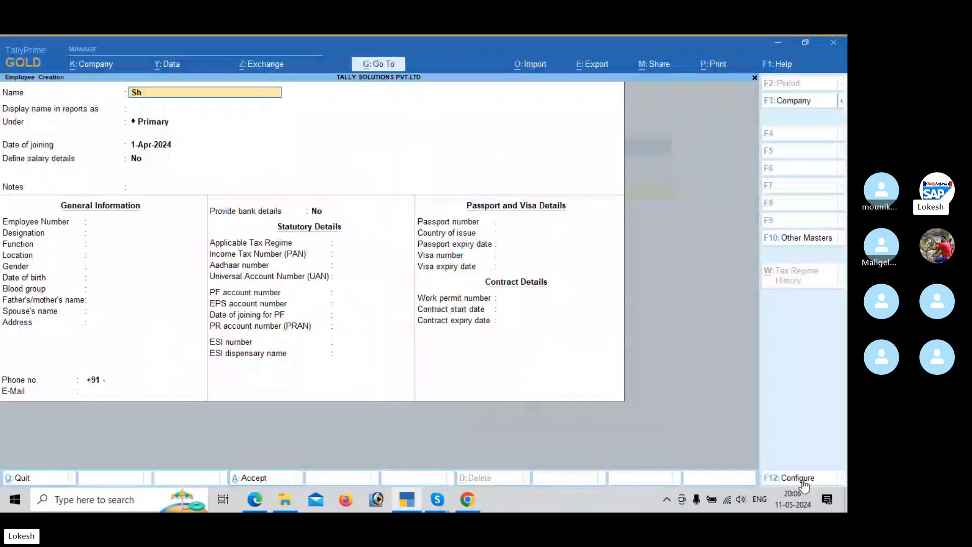
pyautogui.write('arma')
pyautogui.press('Return')
pyautogui.press('Return')
pyautogui.write('Sa')
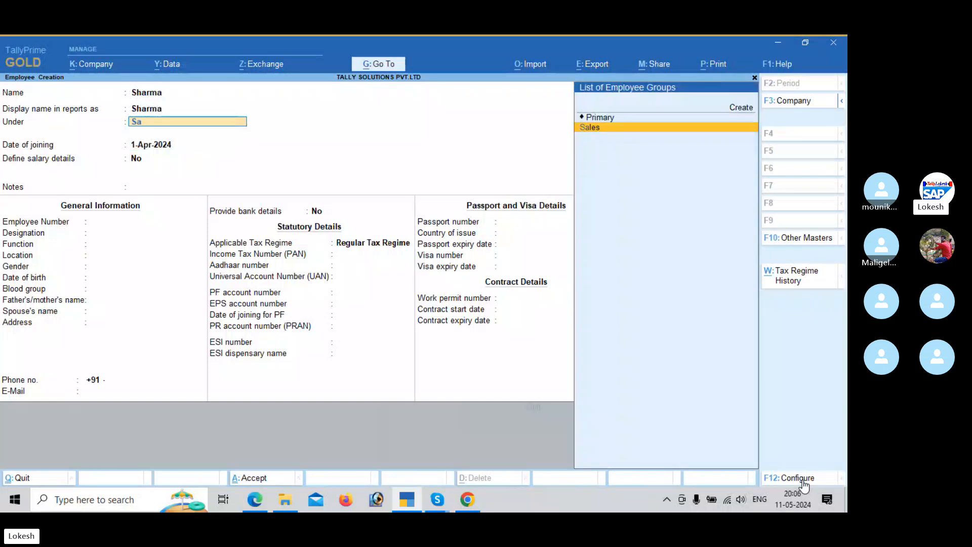
pyautogui.press('Return')
pyautogui.hotkey('alt', 'Tab')
pyautogui.hotkey('alt', 'Tab')
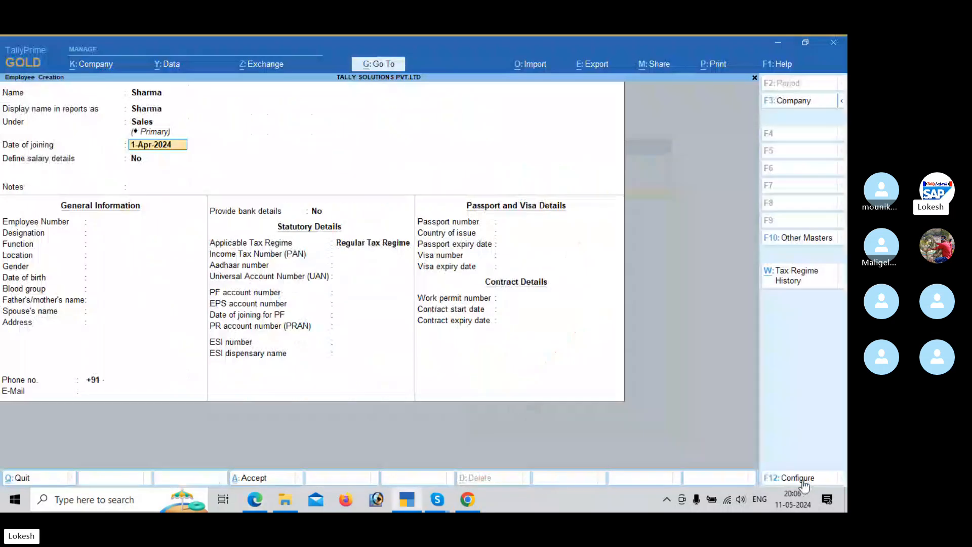
pyautogui.hotkey('ctrl', 'a')
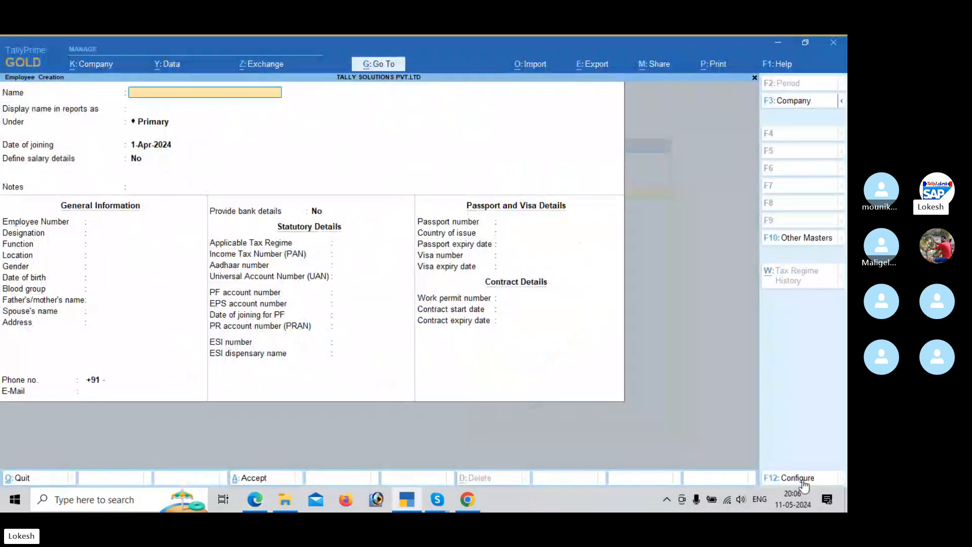
# Step: Create the fourth employee listed in the payroll PDF under the Finance group and save the master with the remaining details blank
pyautogui.hotkey('alt', 'Tab')
pyautogui.hotkey('alt', 'Tab')
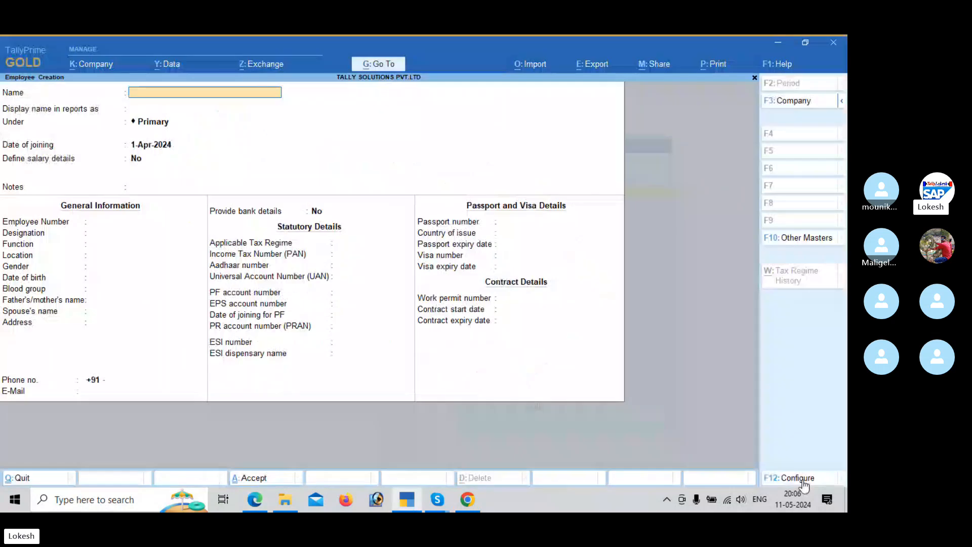
pyautogui.write('Ramesh')
pyautogui.press('Return')
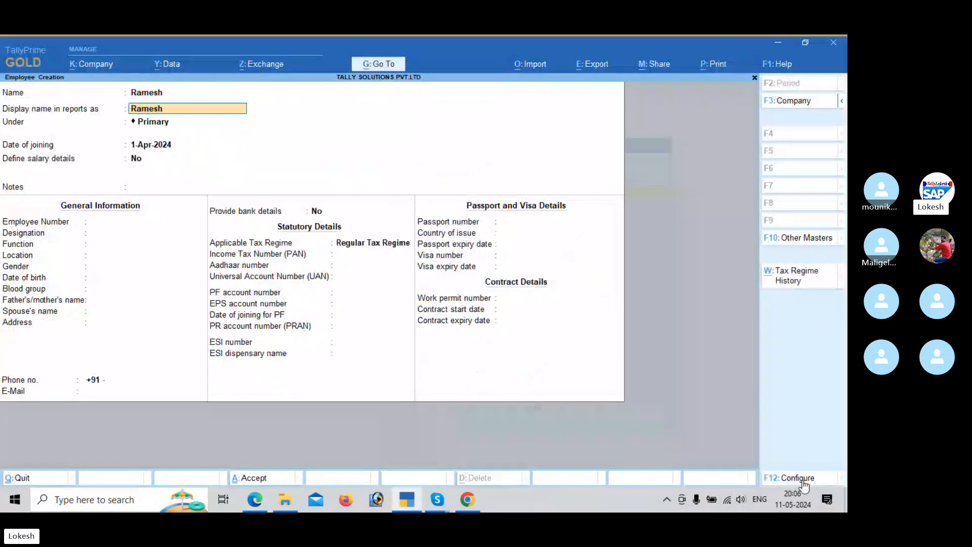
pyautogui.press('Return')
pyautogui.hotkey('alt', 'Tab')
pyautogui.hotkey('alt', 'Tab')
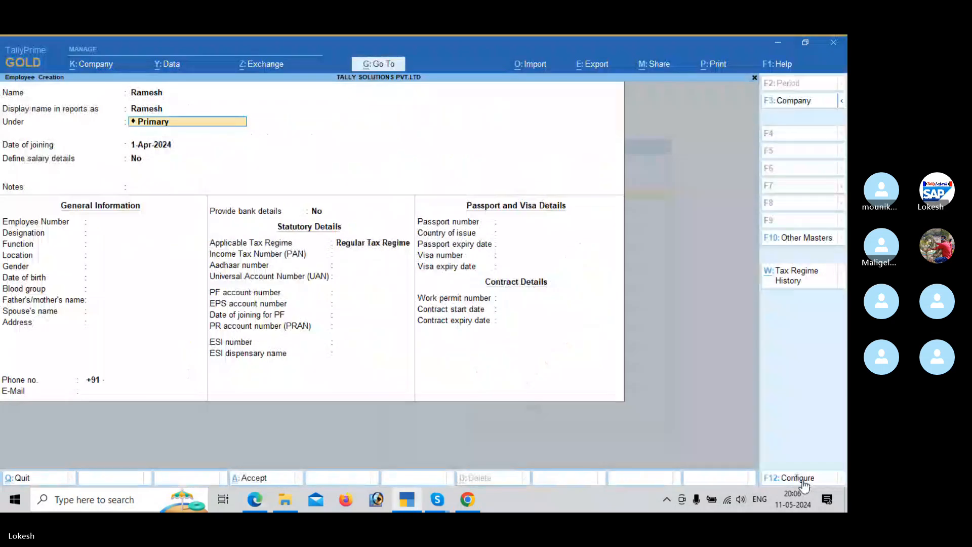
pyautogui.write('F')
pyautogui.press('Return')
pyautogui.hotkey('ctrl', 'a')
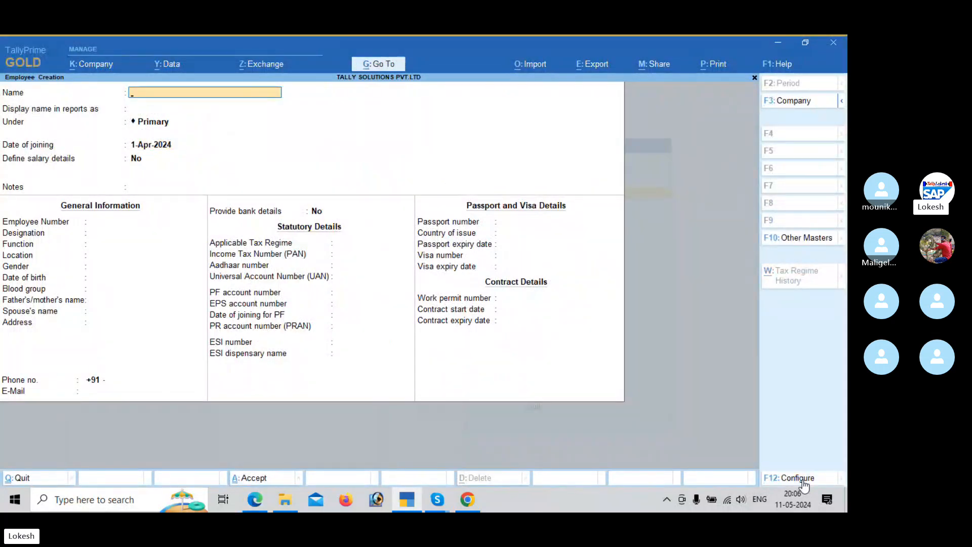
# Step: Leave employee creation and start creating a Units (Work) payroll master
pyautogui.press('Escape')
pyautogui.press('Return')
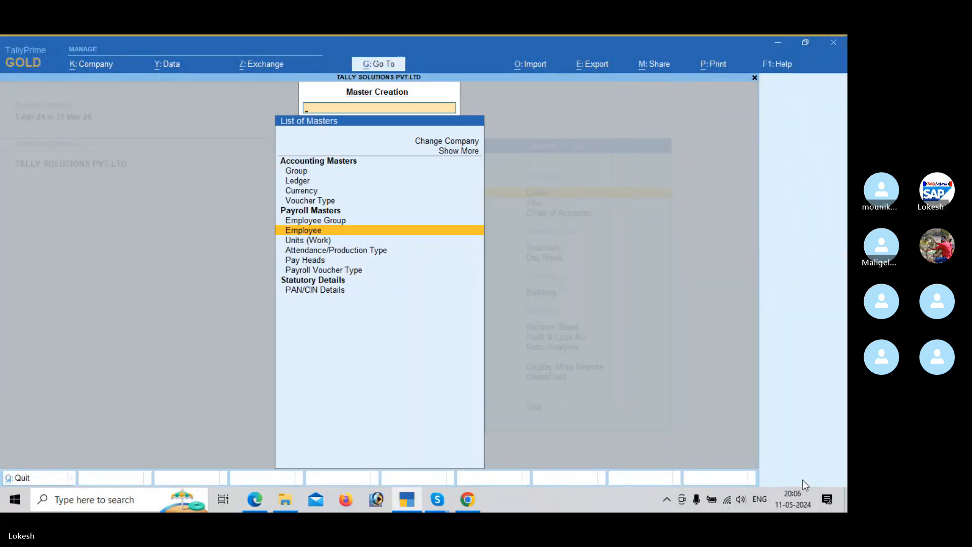
pyautogui.press('Down')
pyautogui.press('Return')
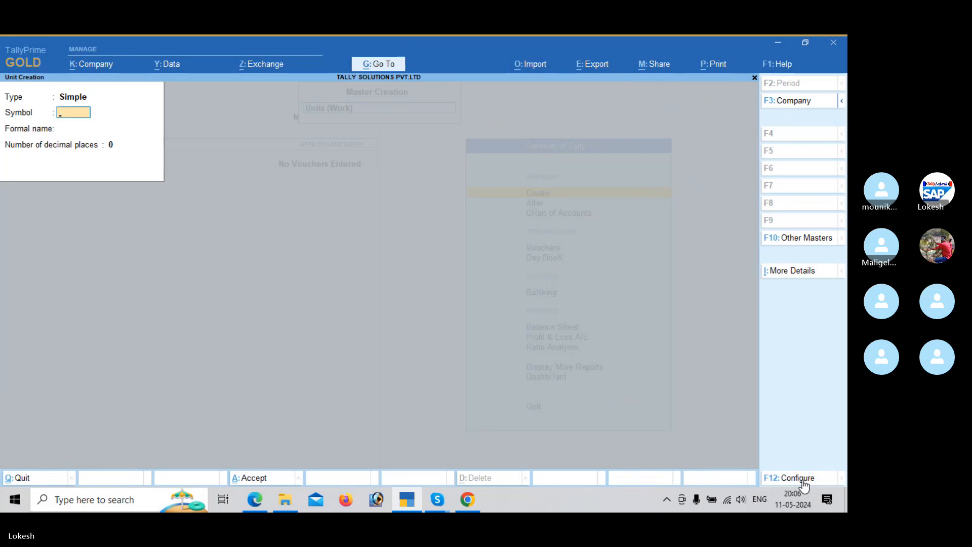
# Step: Look up the table of payroll units to create on page 57 of the payroll PDF
pyautogui.hotkey('alt', 'Tab')
pyautogui.scroll(-4, 806, 485)
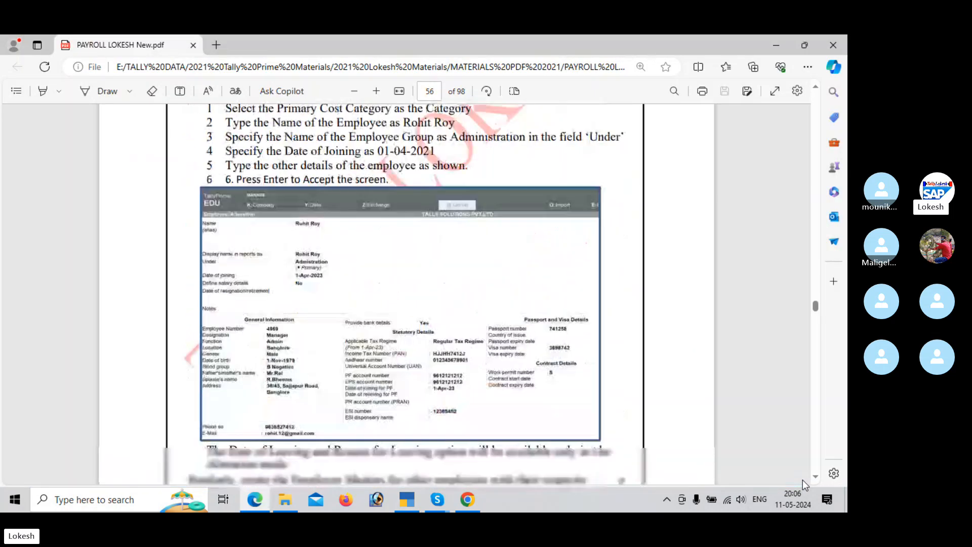
pyautogui.scroll(-8, 803, 481)
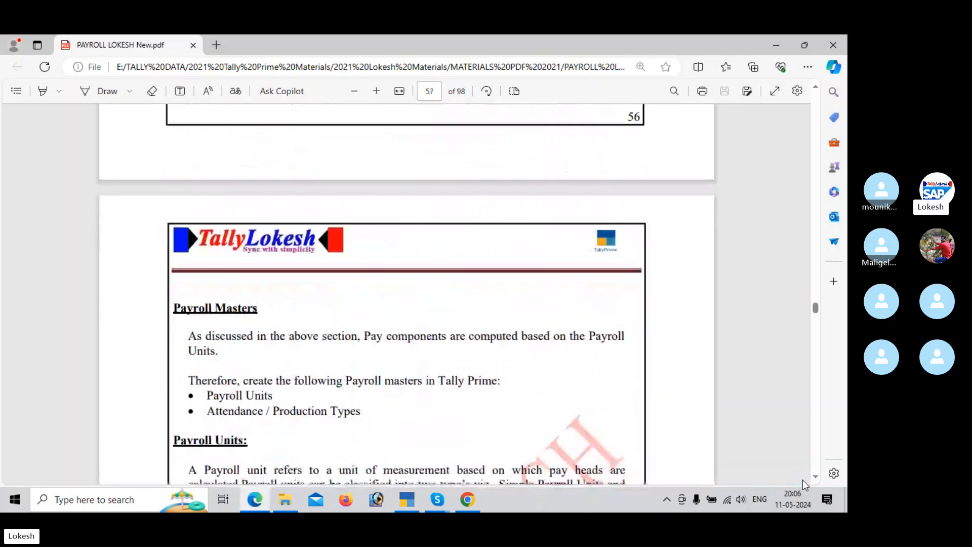
pyautogui.scroll(-7, 805, 485)
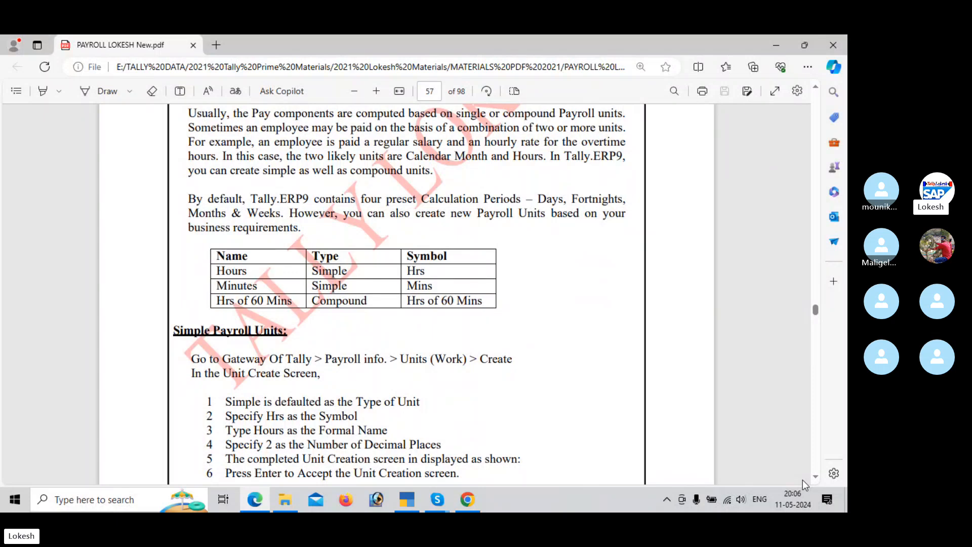
# Step: In TallyPrime, create a simple unit with symbol hrs, formal name Hourse and 0 decimal places
pyautogui.hotkey('alt', 'Tab')
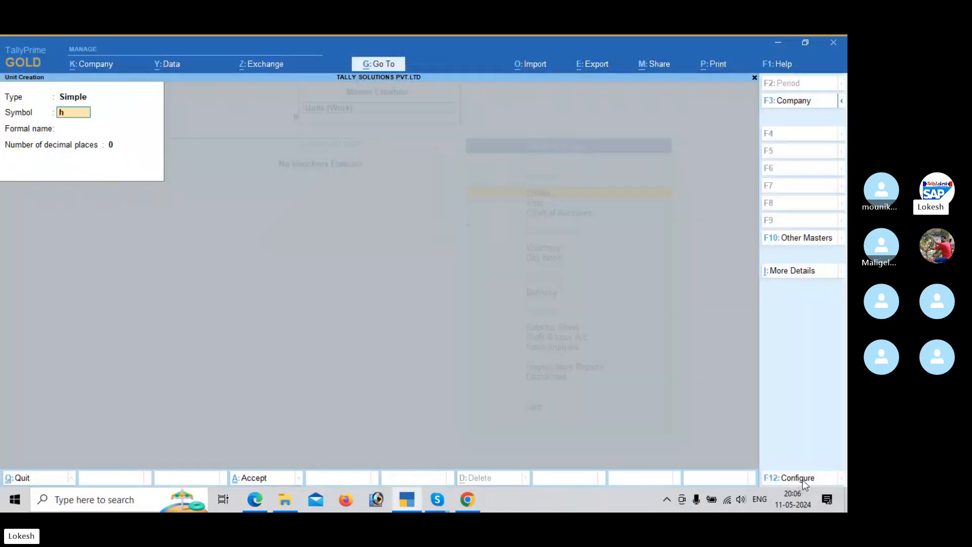
pyautogui.write('rs')
pyautogui.press('Return')
pyautogui.write('Hou')
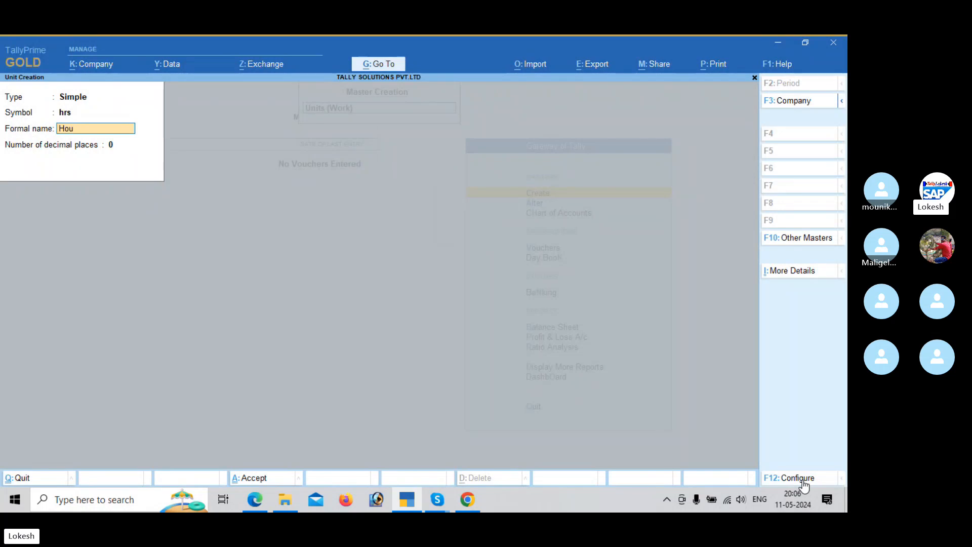
pyautogui.press('Return')
# Step: Create a simple unit with symbol mins, formal name Minutes and 0 decimal places
pyautogui.press('Return')
pyautogui.press('Return')
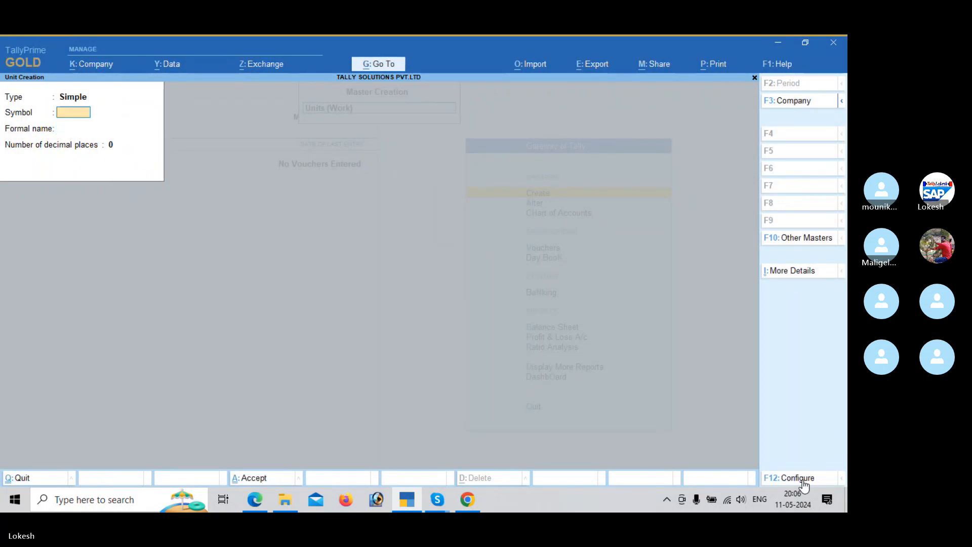
pyautogui.write('mins')
pyautogui.press('Return')
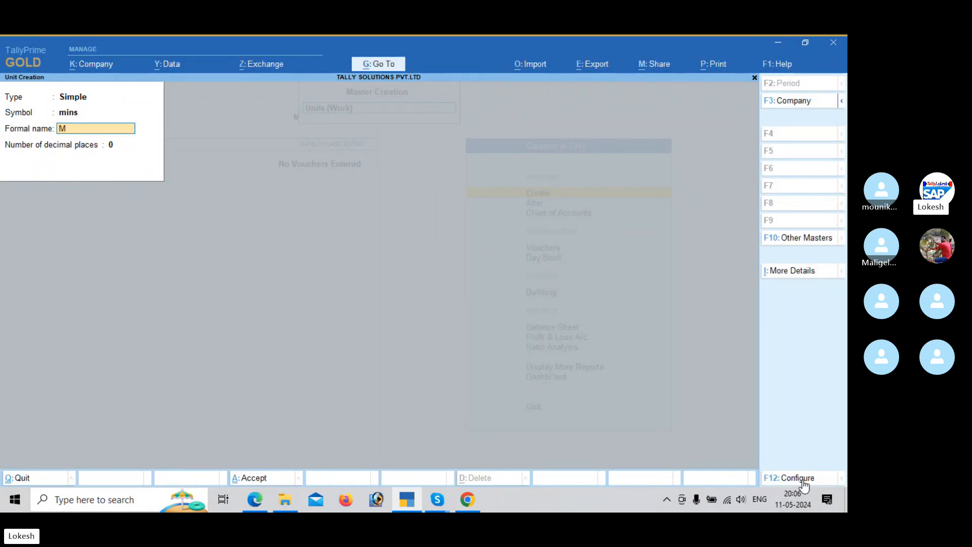
pyautogui.write('Minutes')
pyautogui.press('Return')
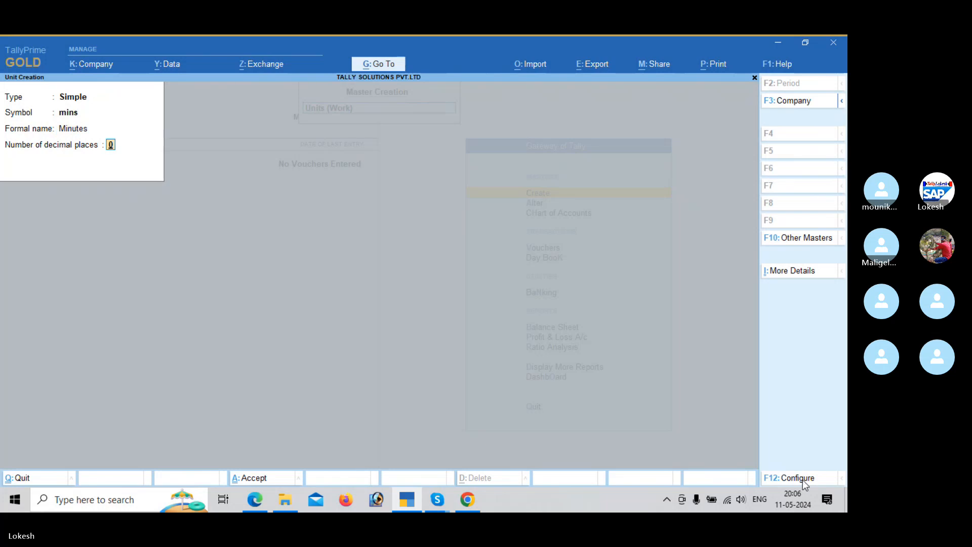
pyautogui.press('Return')
pyautogui.press('Return')
# Step: Create a compound unit of hrs of 60 mins and save it
pyautogui.press('BackSpace')
pyautogui.press('Up')
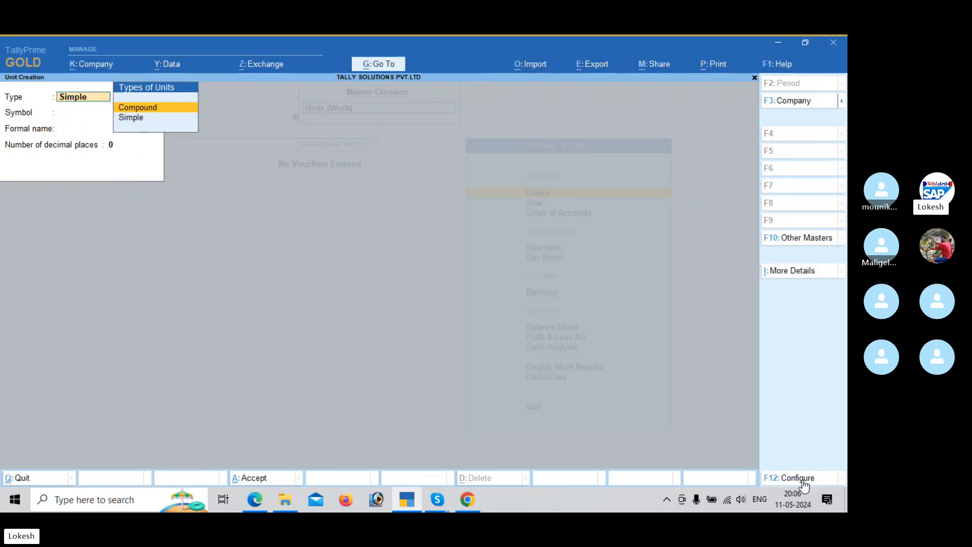
pyautogui.press('Return')
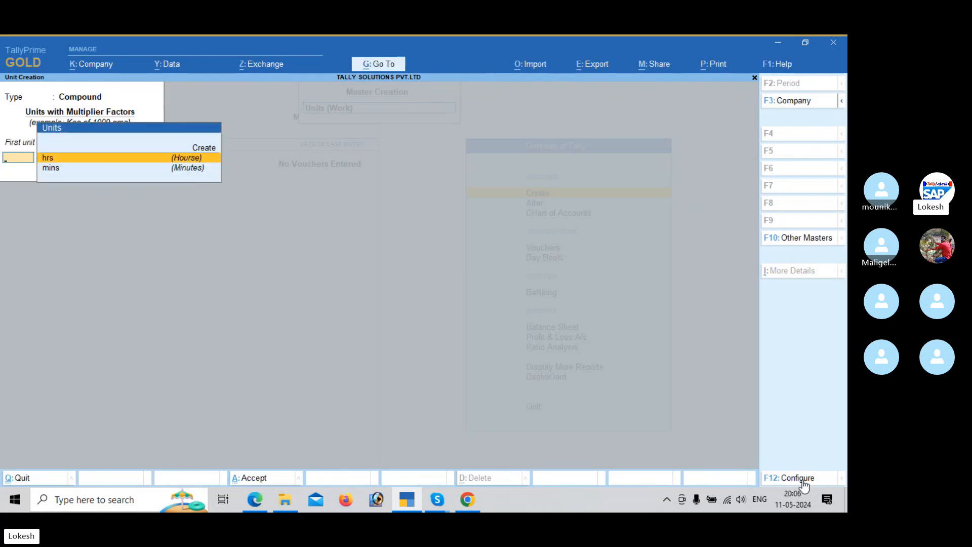
pyautogui.press('Return')
pyautogui.press('Return')
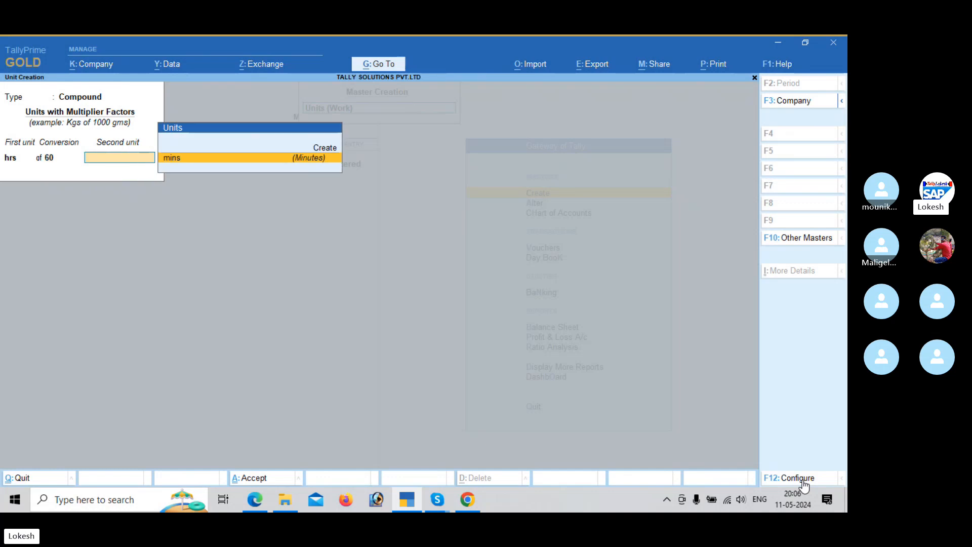
pyautogui.press('Return')
pyautogui.press('Return')
# Step: Look through the compound unit instructions and the attendance/production types table in the payroll PDF
pyautogui.press('alt')
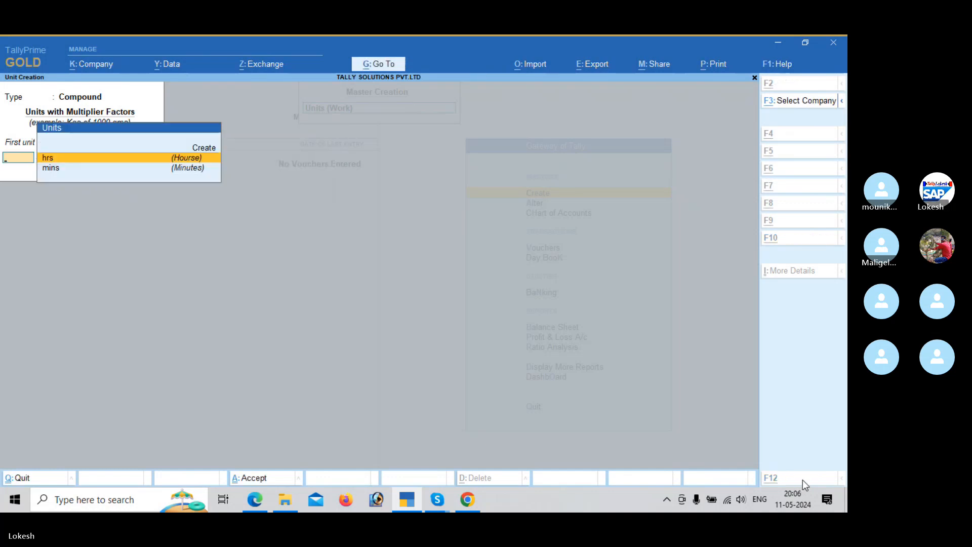
pyautogui.hotkey('alt', 'Tab')
pyautogui.scroll(-2, 806, 485)
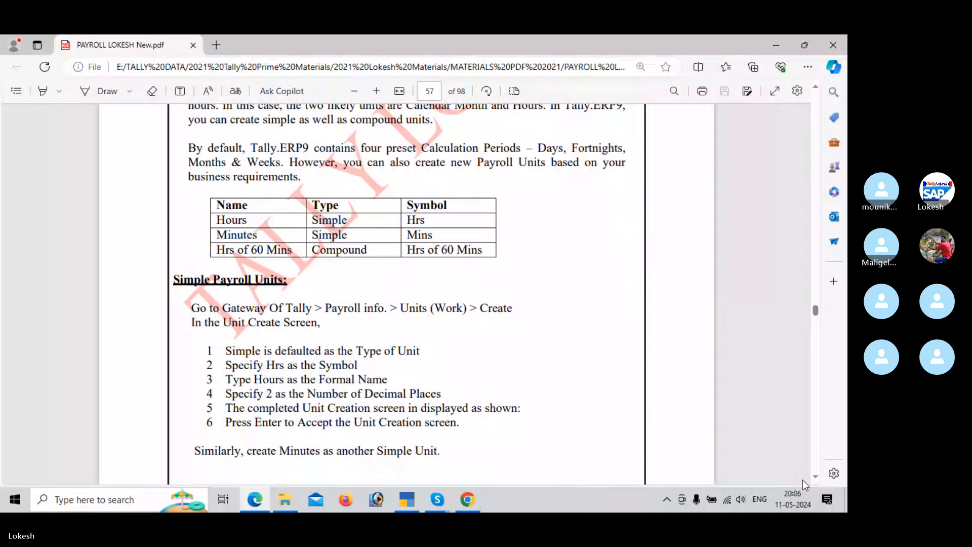
pyautogui.scroll(-12, 805, 484)
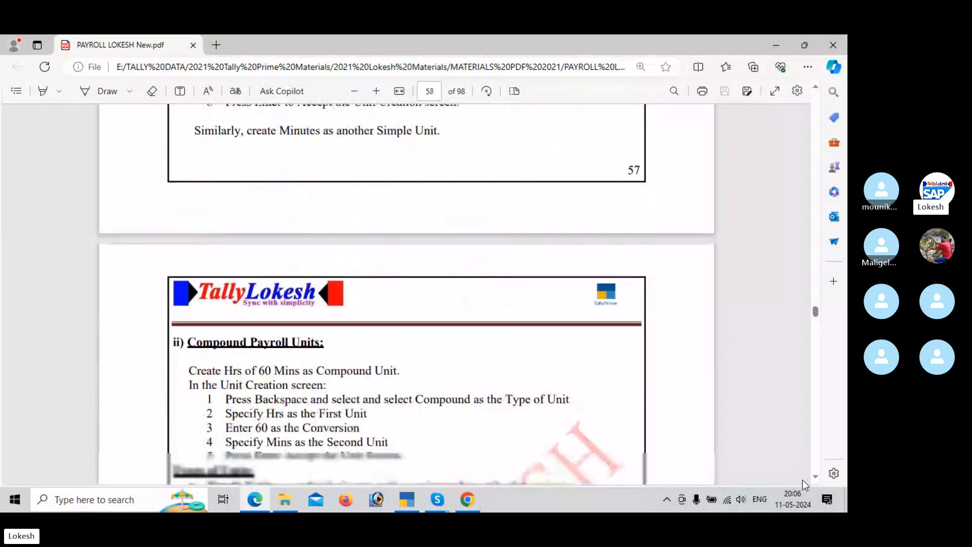
pyautogui.scroll(-8, 805, 485)
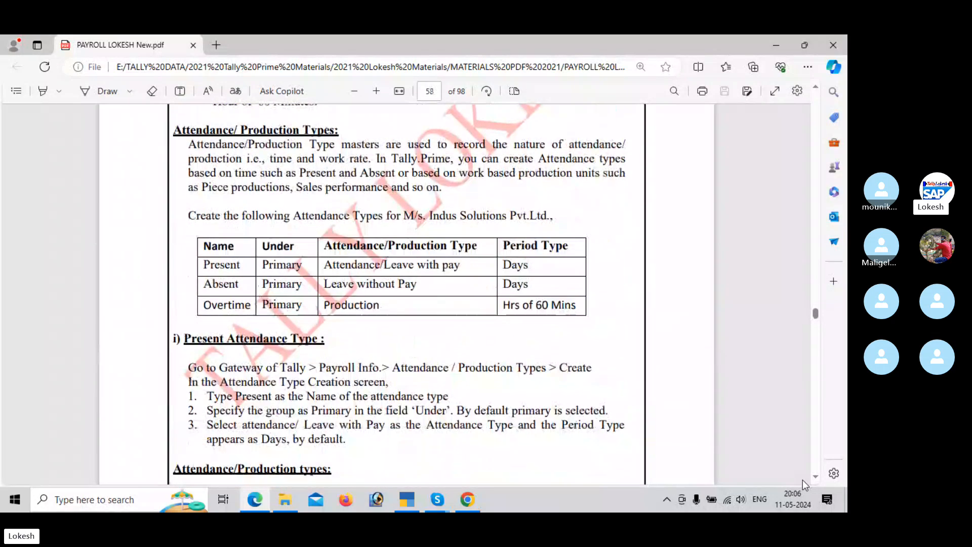
pyautogui.scroll(-2, 805, 484)
# Step: Switch back to TallyPrime and quit unit creation to return to the list of masters
pyautogui.hotkey('alt', 'Tab')
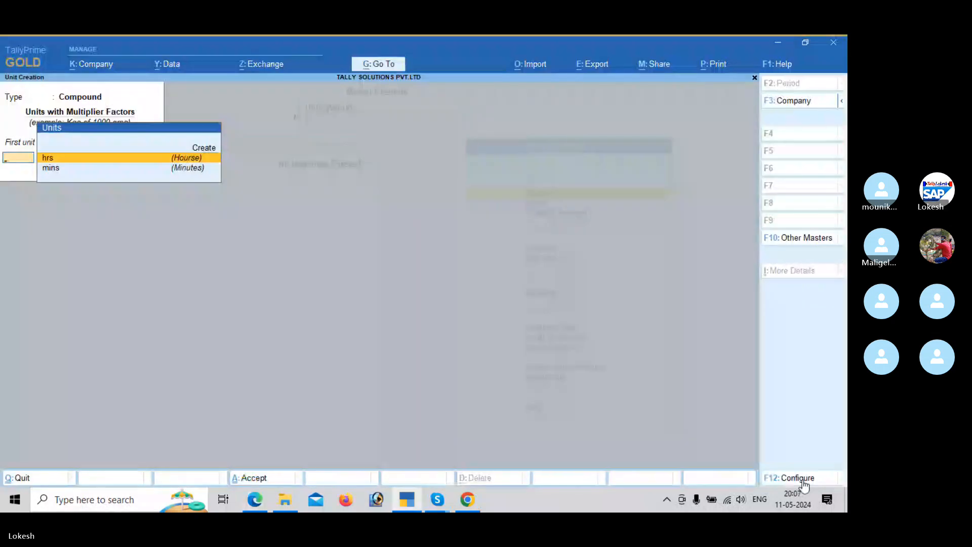
pyautogui.press('Escape')
pyautogui.press('y')
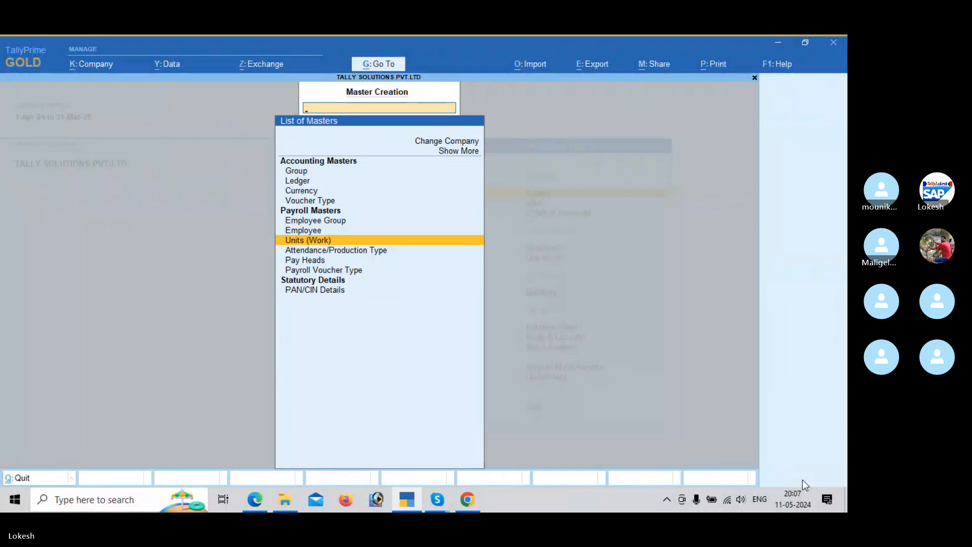
# Step: Create an attendance type named Present under Primary with type Attendance / Leave with Pay and save it
pyautogui.press('Down')
pyautogui.press('Return')
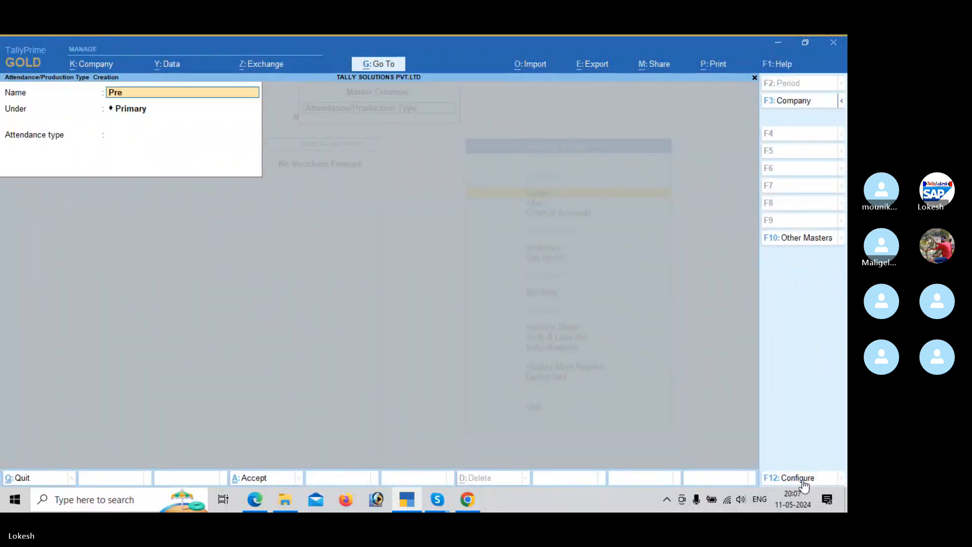
pyautogui.write('Present')
pyautogui.press('Return')
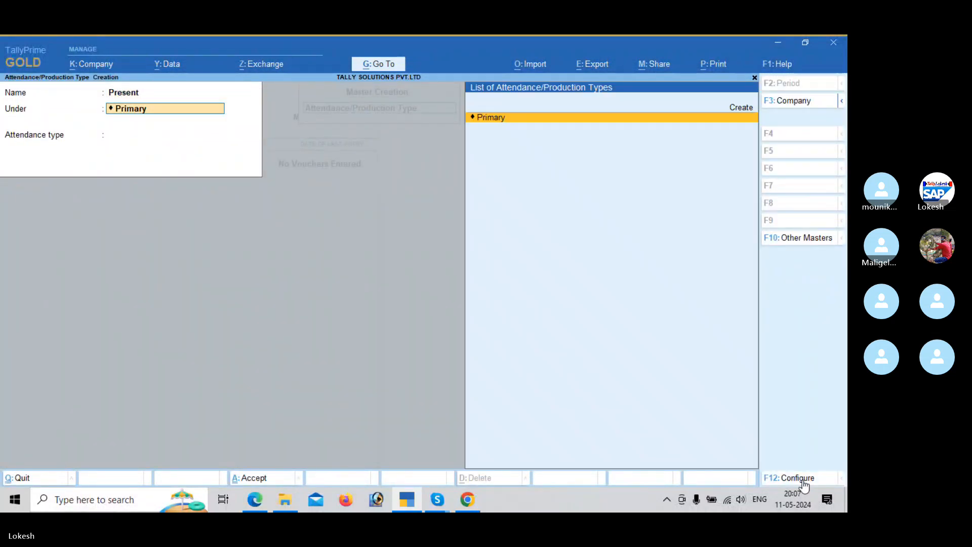
pyautogui.press('Return')
pyautogui.hotkey('alt', 'Tab')
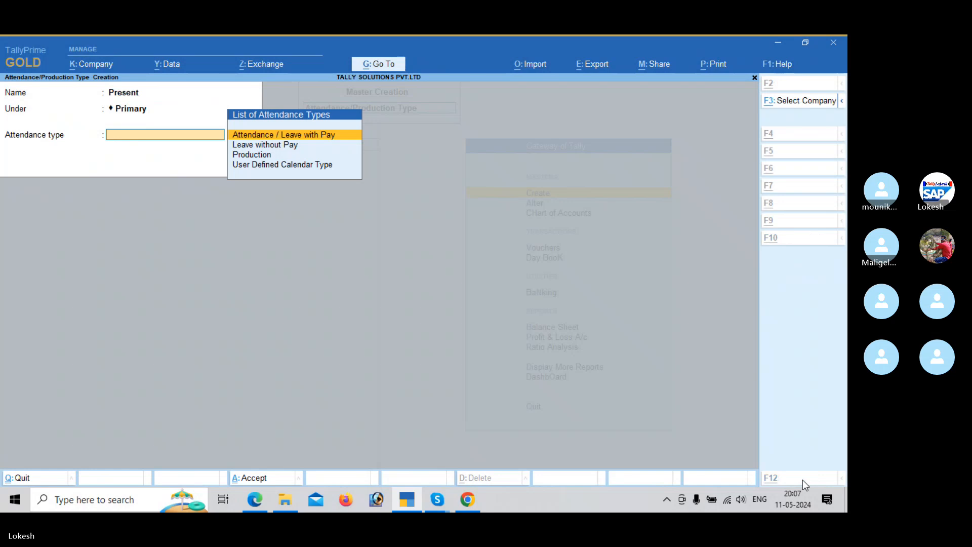
pyautogui.hotkey('alt', 'Tab')
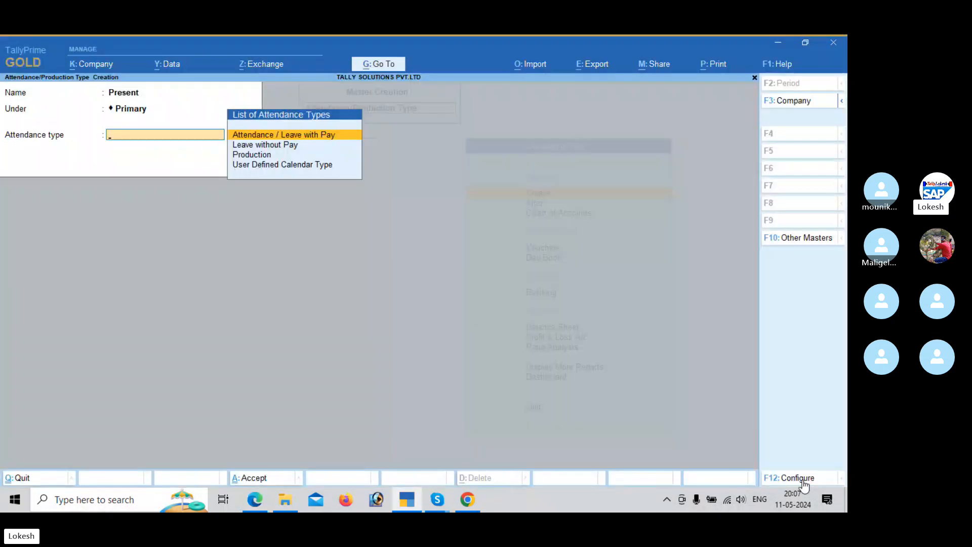
pyautogui.press('Return')
pyautogui.press('Return')
pyautogui.press('Return')
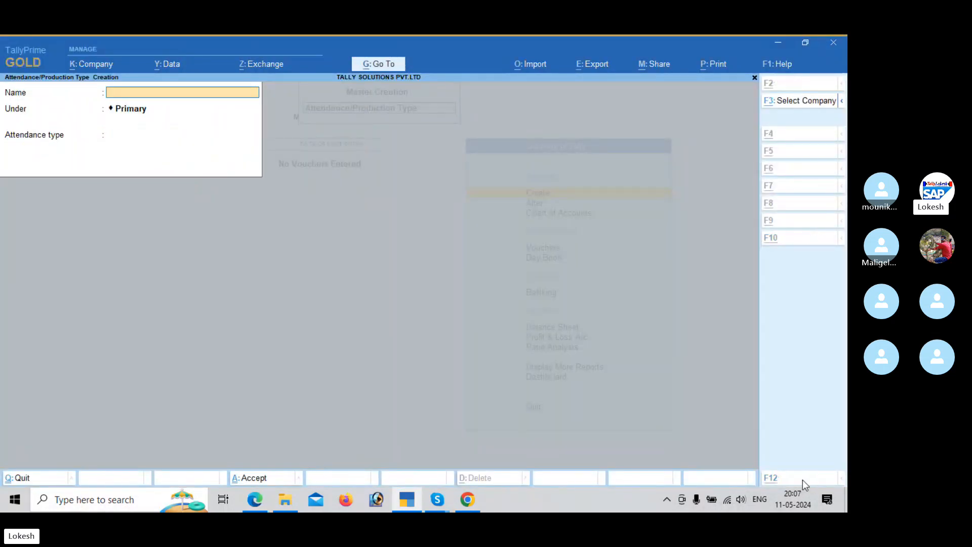
# Step: Create an attendance type named Absent under Primary with type Leave without Pay and period type Days
pyautogui.hotkey('alt', 'Tab')
pyautogui.hotkey('alt', 'Tab')
pyautogui.write('A')
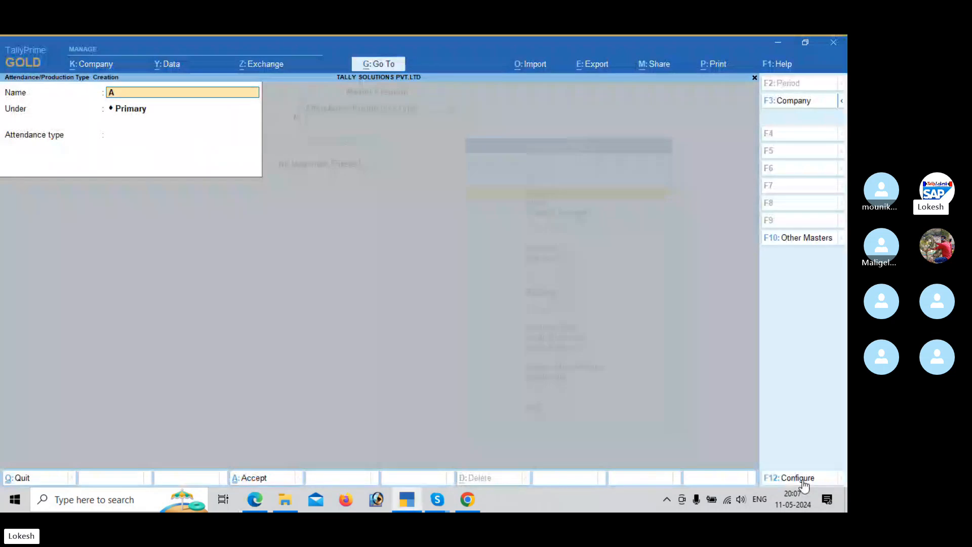
pyautogui.write('bsent')
pyautogui.press('Return')
pyautogui.press('Return')
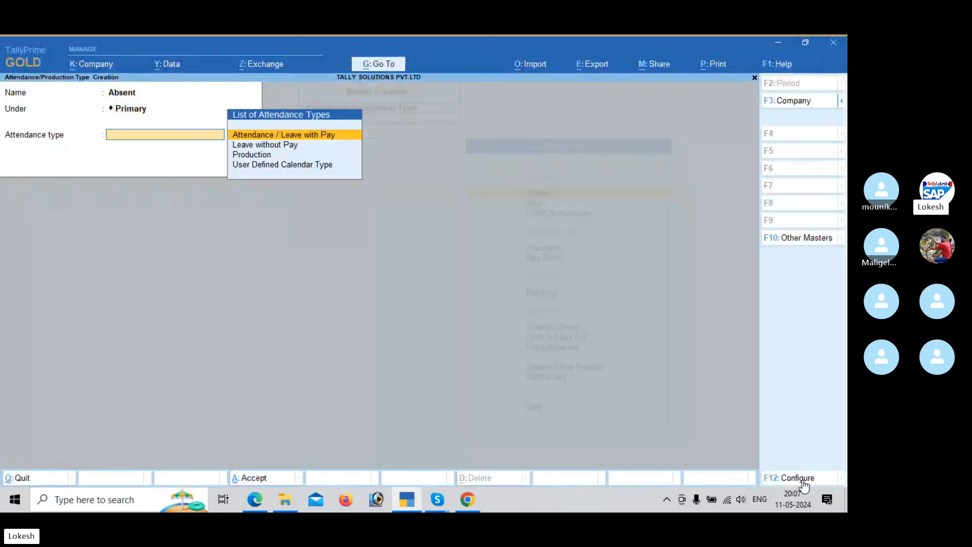
pyautogui.press('Down')
pyautogui.press('Return')
pyautogui.press('Return')
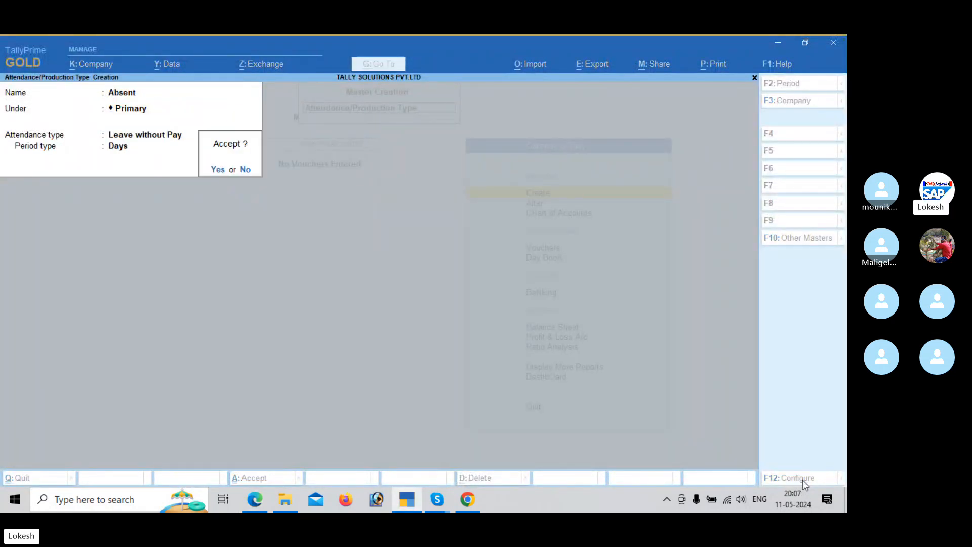
pyautogui.press('Return')
# Step: Check the attendance types table in the payroll PDF and start a type named Overtime under Primary
pyautogui.hotkey('alt', 'Tab')
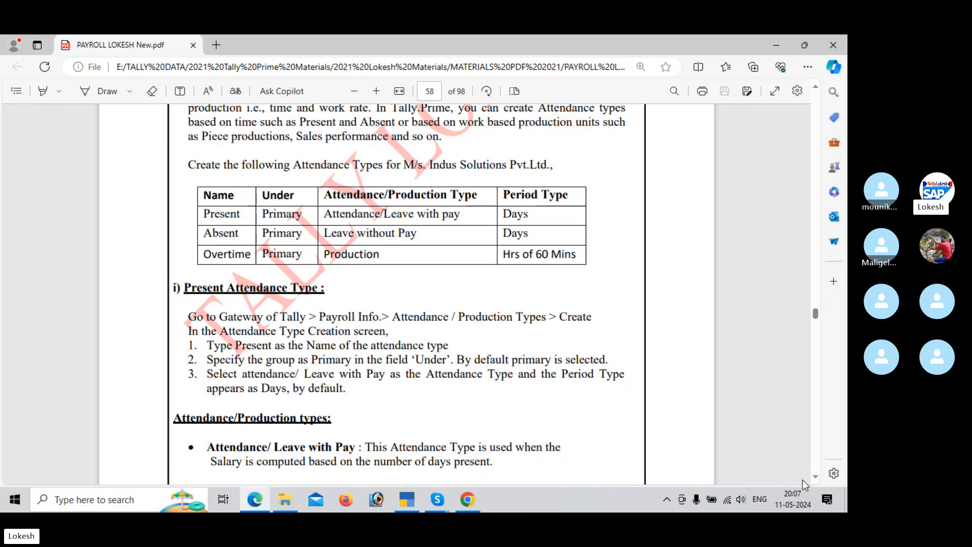
pyautogui.hotkey('alt', 'Tab')
pyautogui.write('Overtirm')
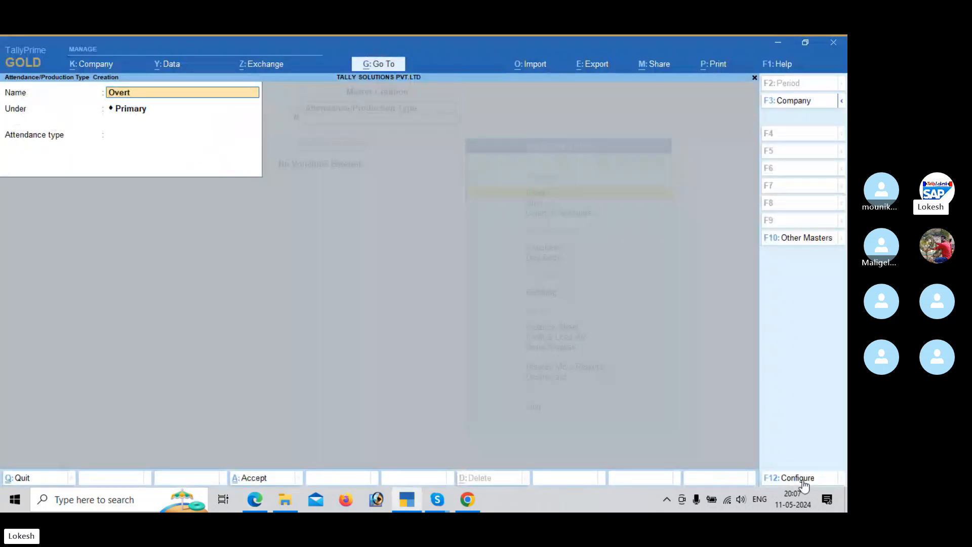
pyautogui.press('BackSpace')
pyautogui.press('BackSpace')
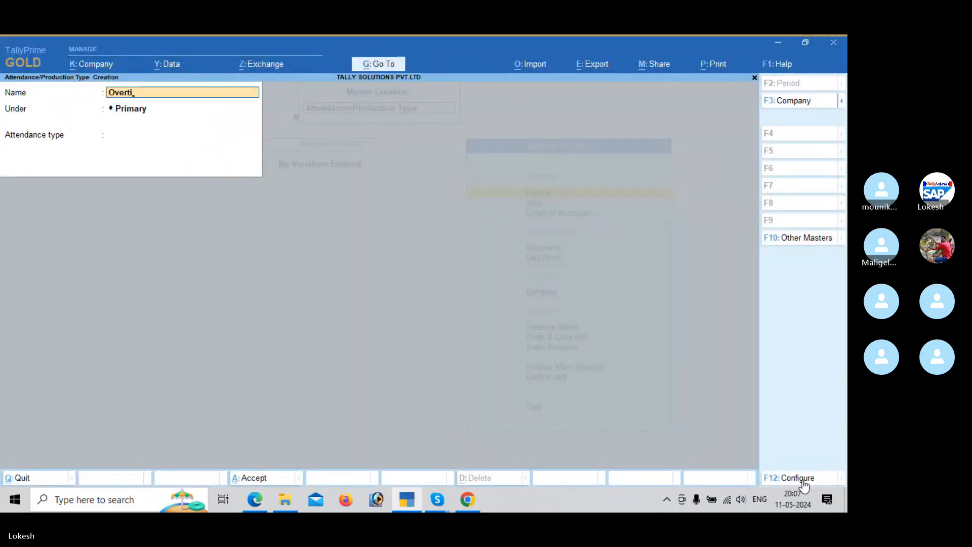
pyautogui.write('me')
pyautogui.press('Return')
pyautogui.press('Return')
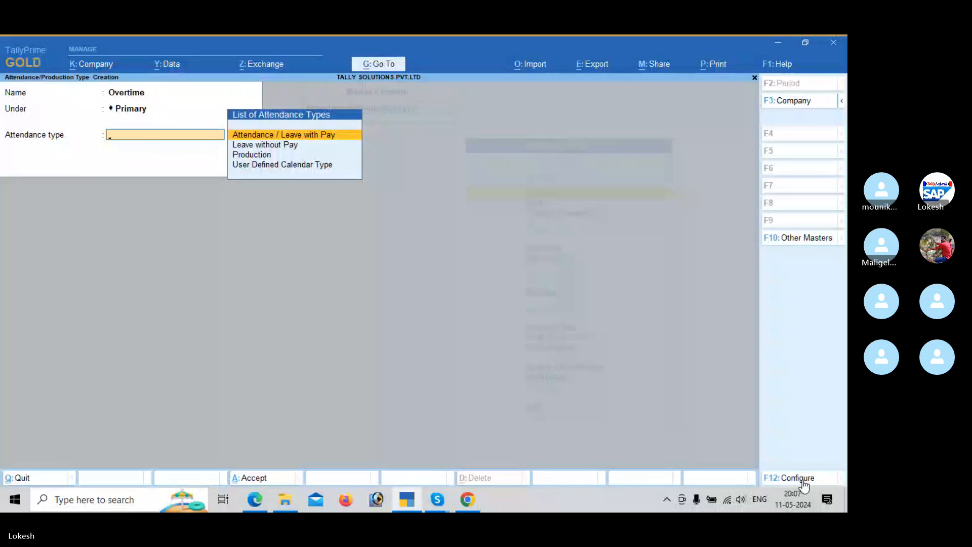
# Step: Set Overtime's attendance type to Production with the unit hrs of 60 mins and save it
pyautogui.hotkey('alt', 'Tab')
pyautogui.hotkey('alt', 'Tab')
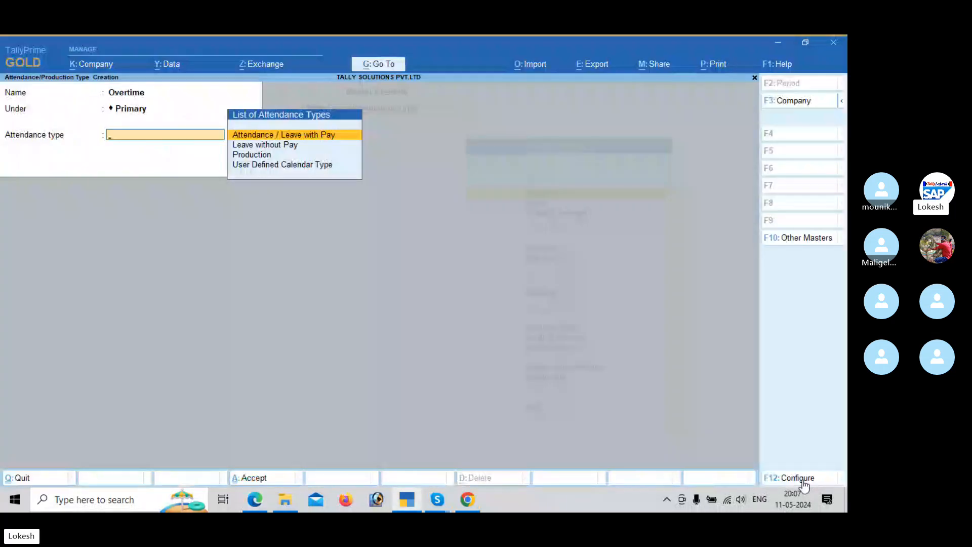
pyautogui.press('Down')
pyautogui.press('Down')
pyautogui.press('Return')
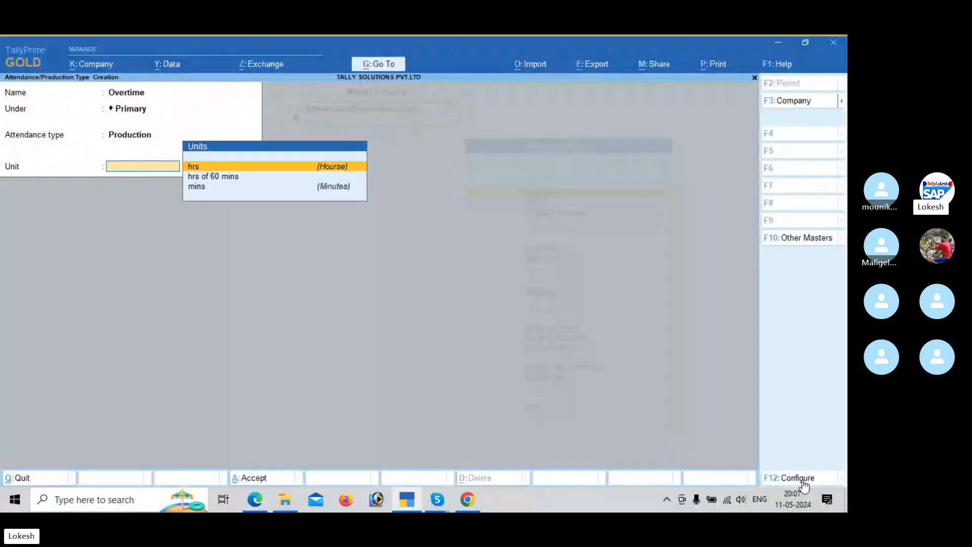
pyautogui.press('Down')
pyautogui.press('Return')
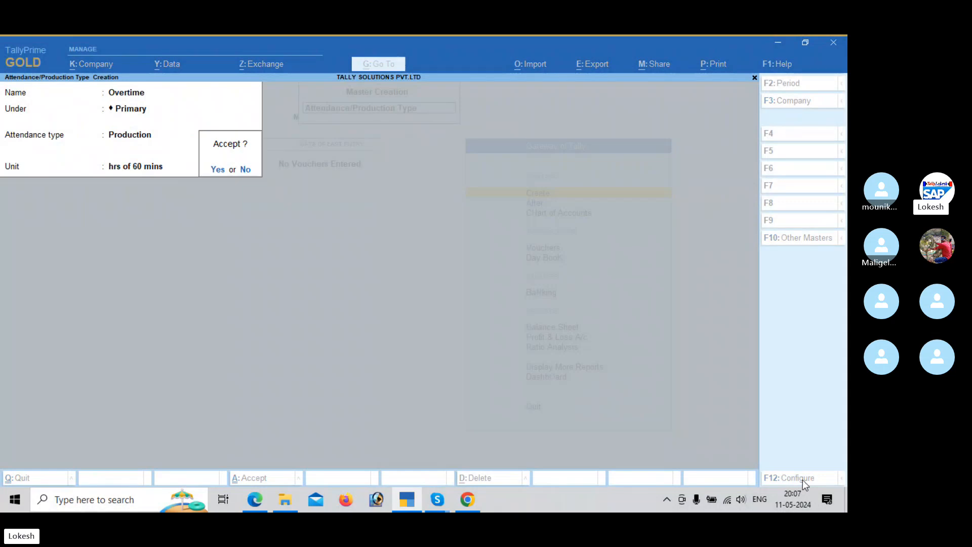
pyautogui.press('Return')
# Step: Look through the payroll PDF's earning pay heads table and the Basic Pay head creation instructions and sample screen
pyautogui.hotkey('alt', 'Tab')
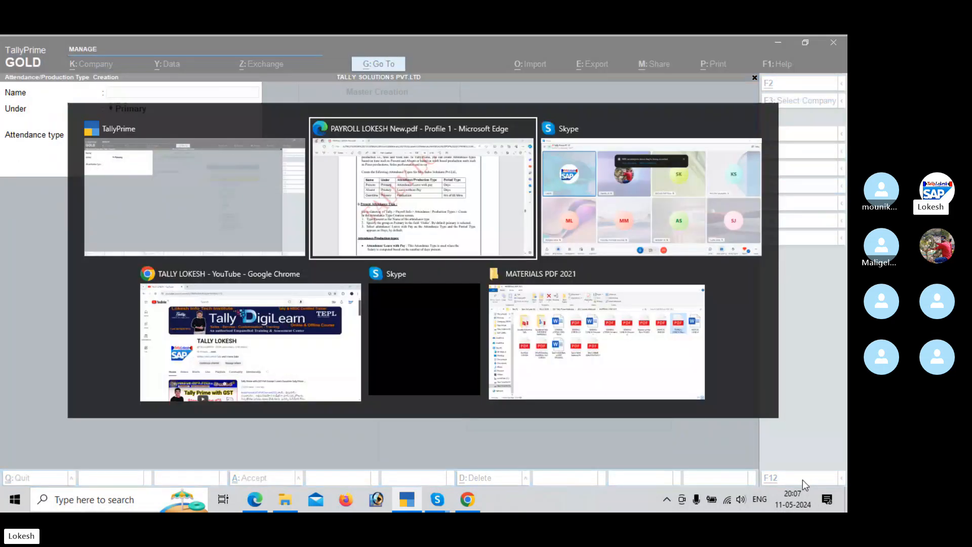
pyautogui.scroll(-8, 805, 481)
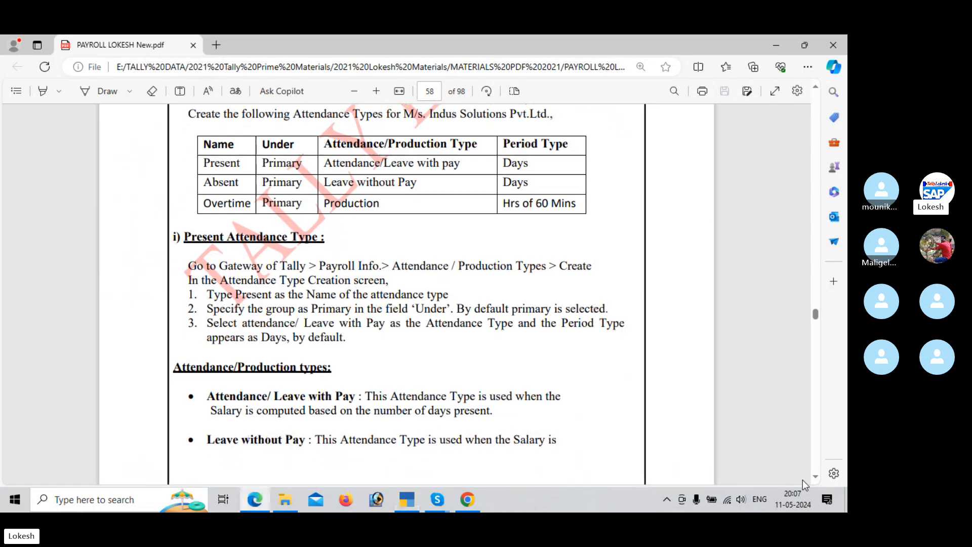
pyautogui.scroll(-10, 806, 484)
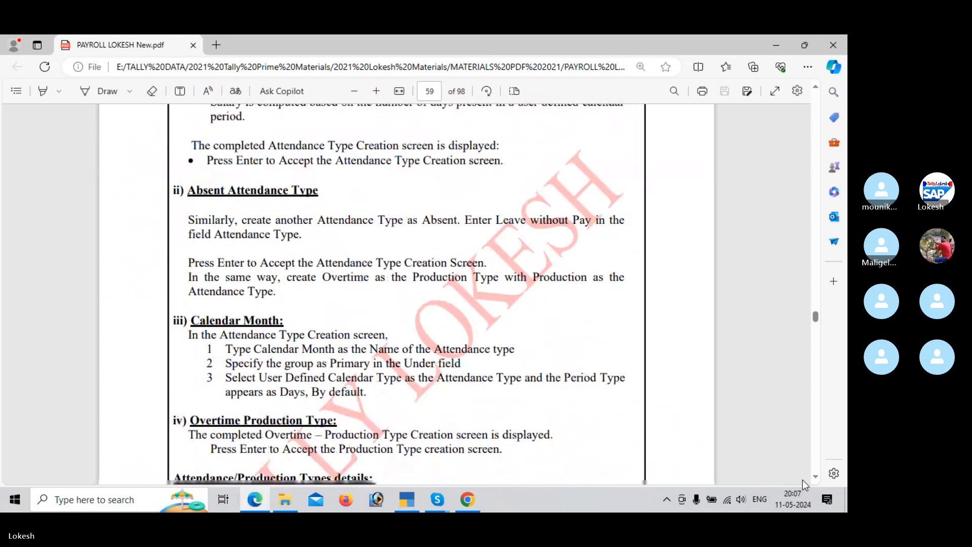
pyautogui.scroll(-10, 806, 486)
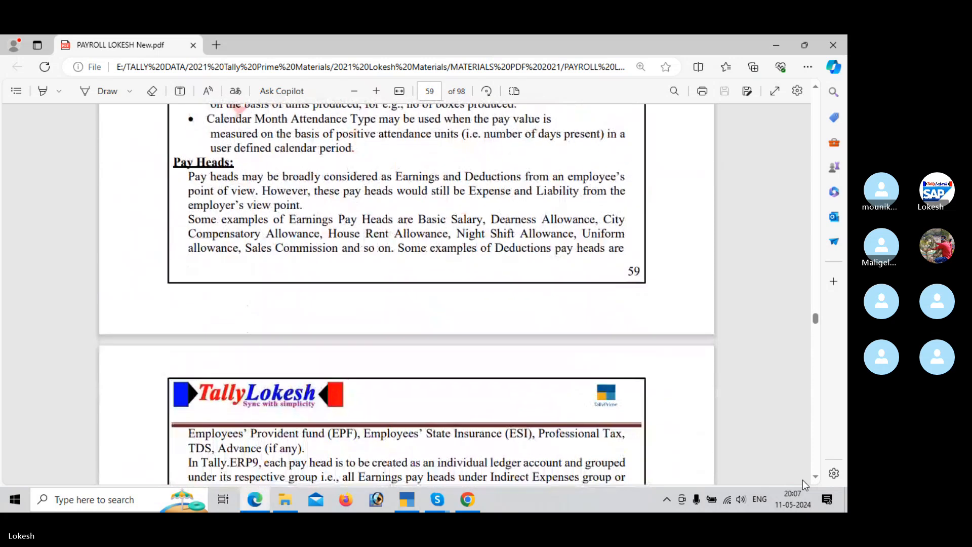
pyautogui.scroll(-5, 805, 486)
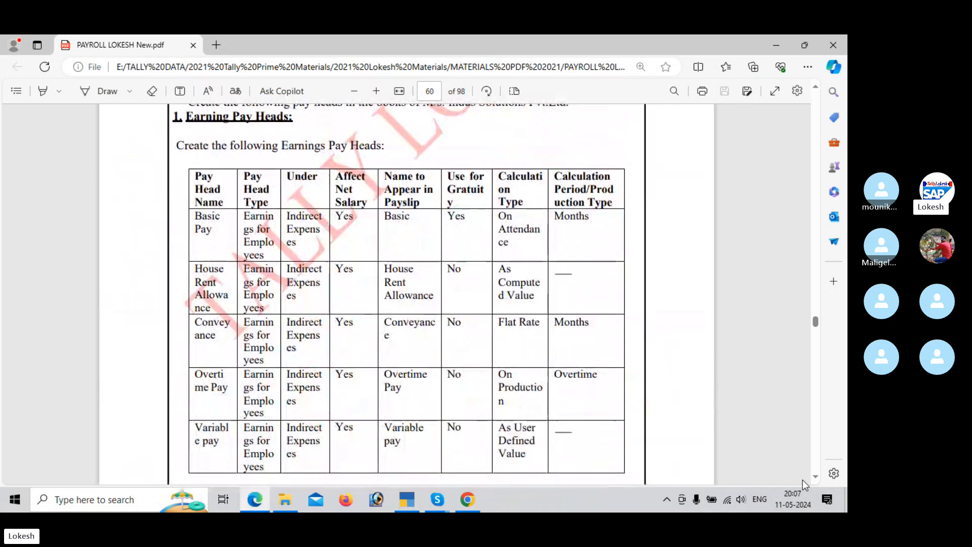
pyautogui.scroll(-10, 805, 485)
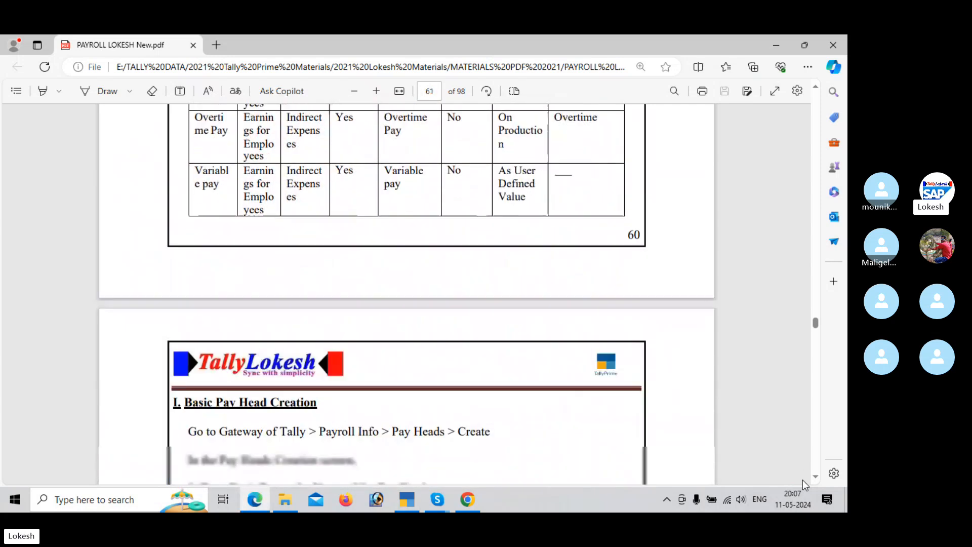
pyautogui.scroll(-10, 806, 485)
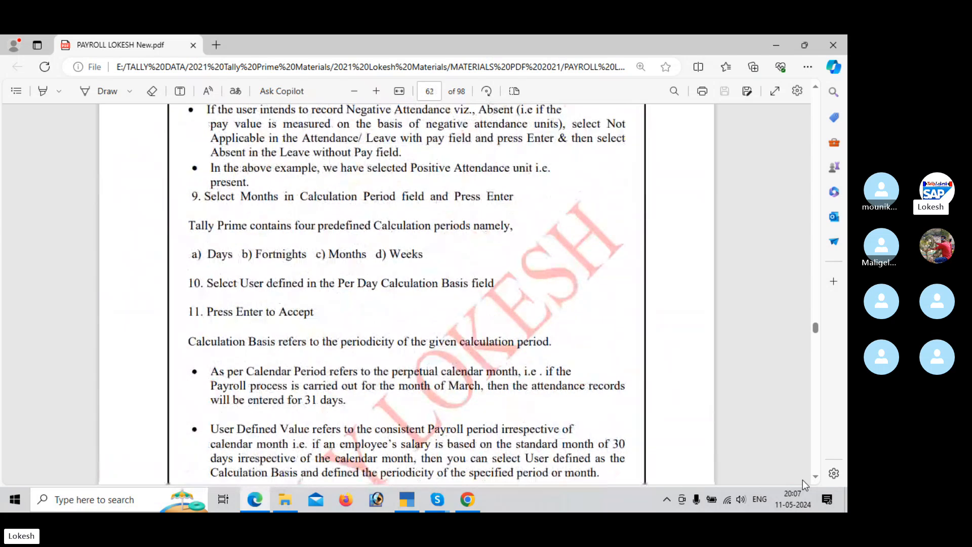
pyautogui.scroll(-10, 805, 485)
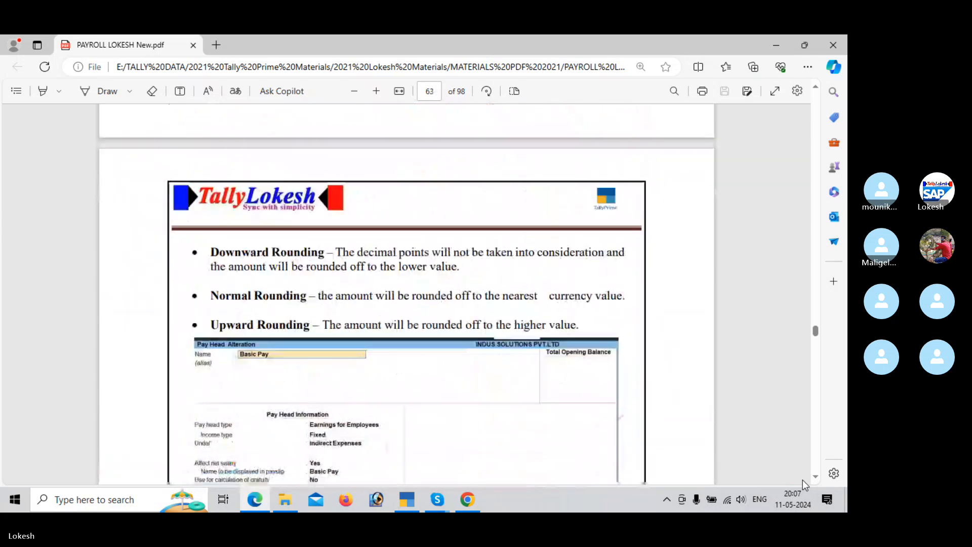
pyautogui.scroll(-4, 805, 486)
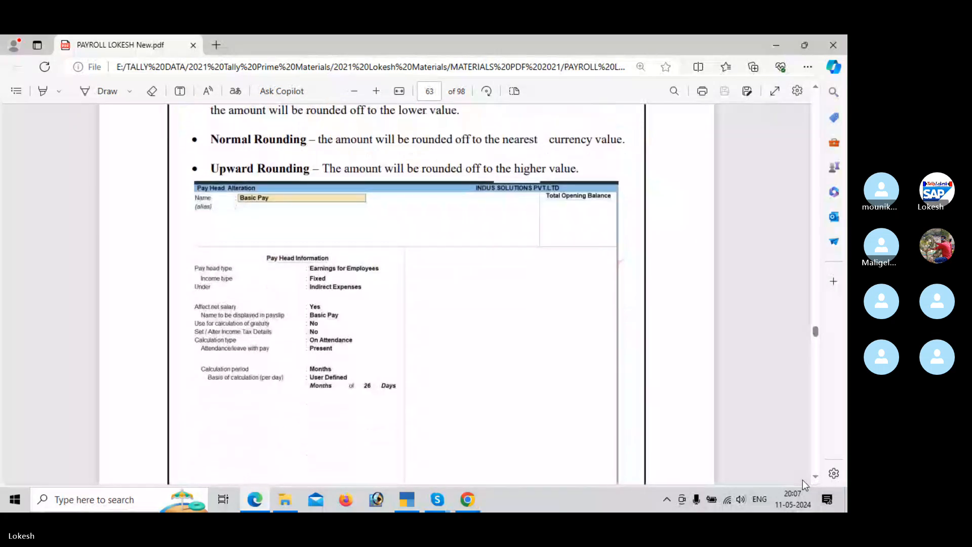
pyautogui.scroll(2, 805, 486)
pyautogui.scroll(-6, 805, 486)
# Step: Switch back to TallyPrime and start a pay head named Basic Pay with type Earnings for Employees and income type Fixed
pyautogui.hotkey('alt', 'Tab')
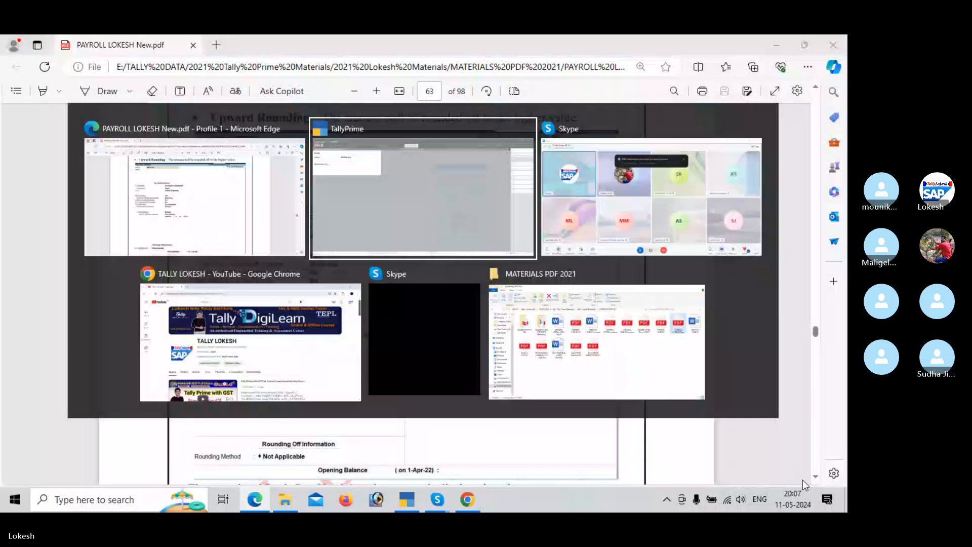
pyautogui.press('Escape')
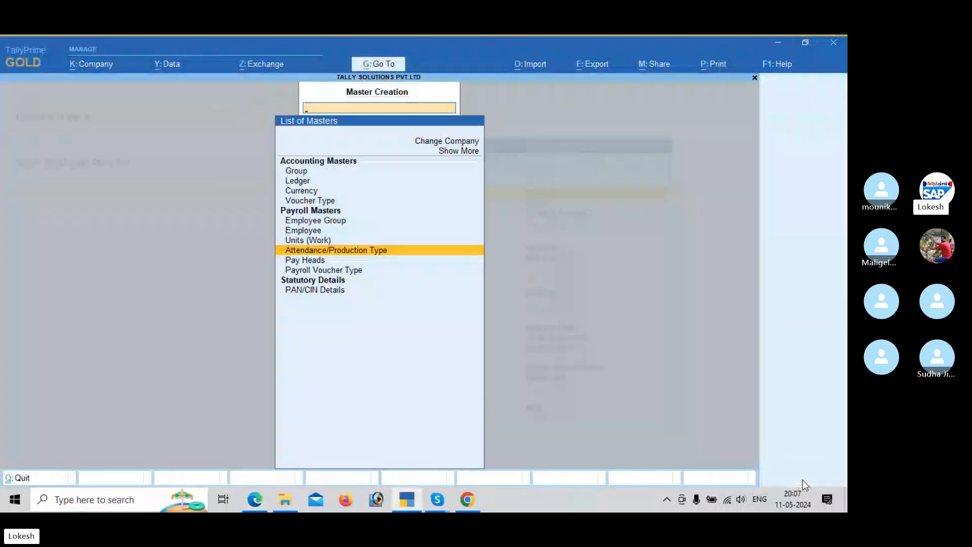
pyautogui.press('Down')
pyautogui.press('Return')
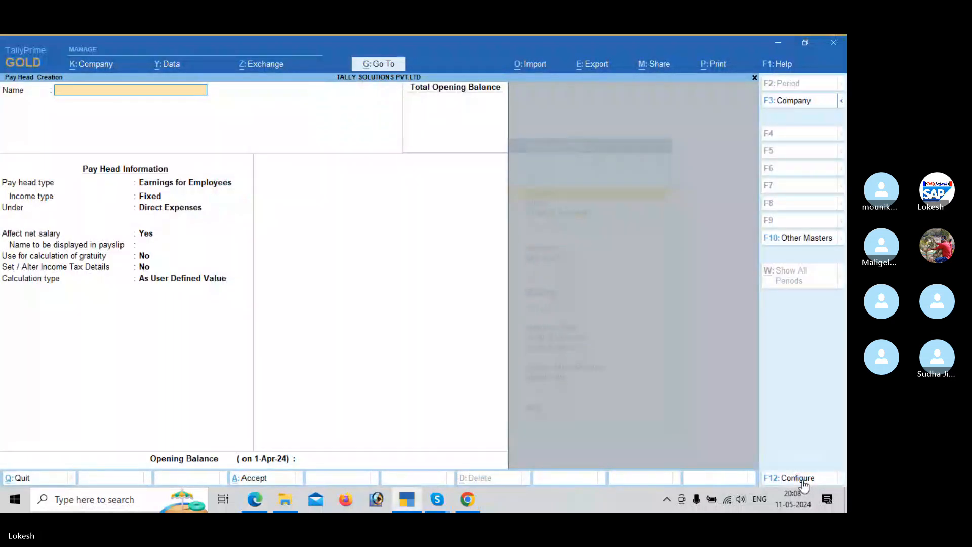
pyautogui.write('Basi c')
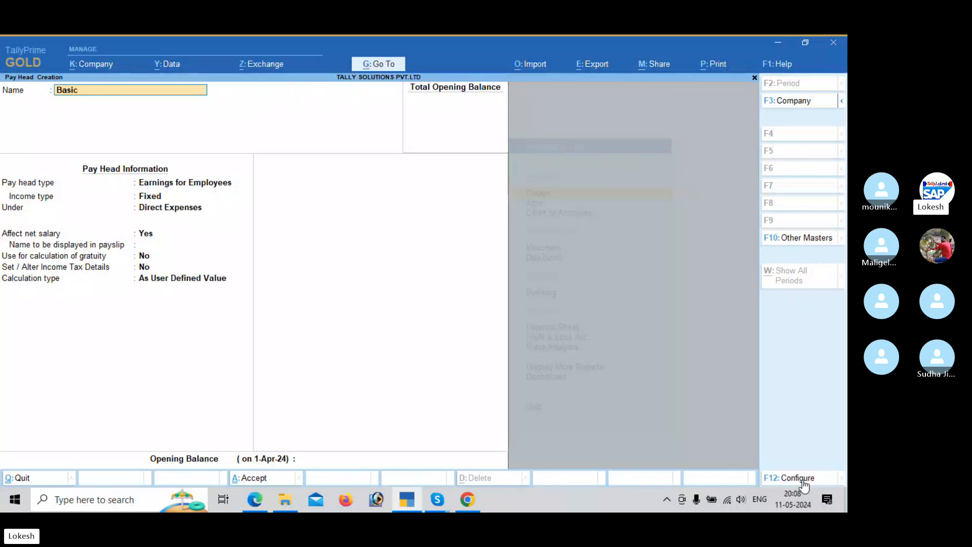
pyautogui.write(' Pay')
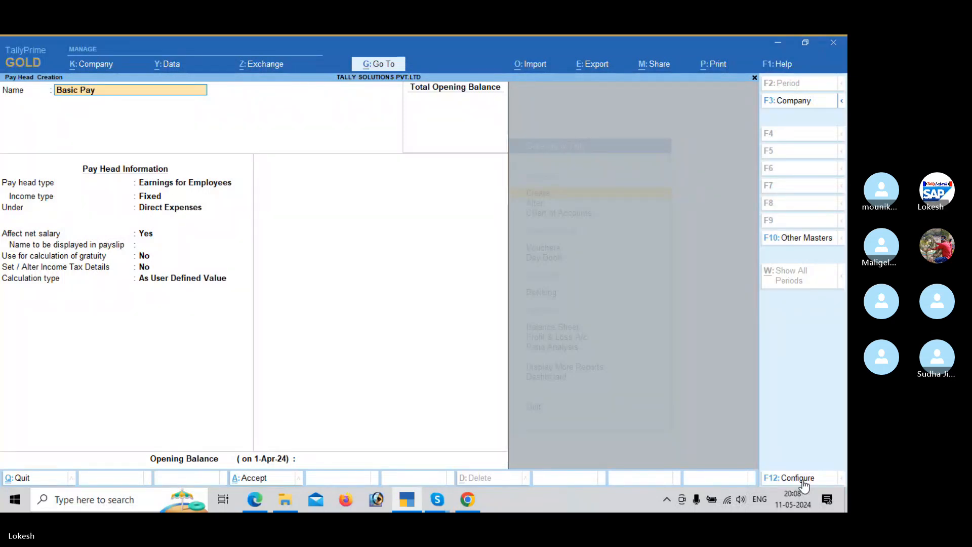
pyautogui.press('Return')
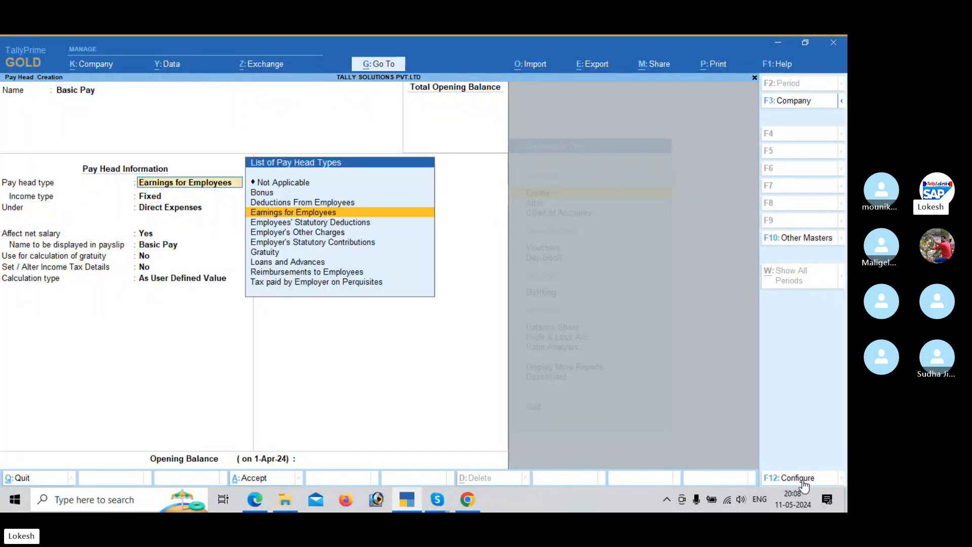
pyautogui.press('Return')
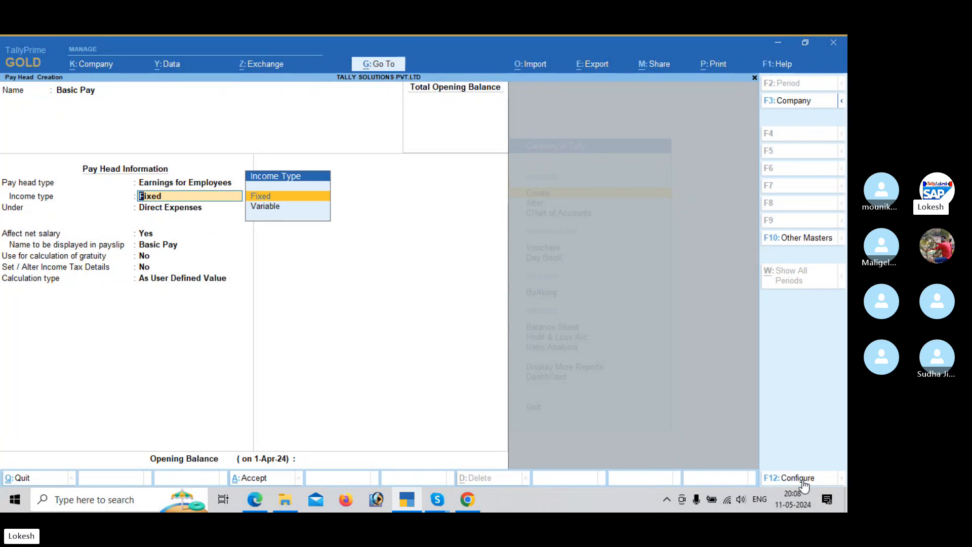
pyautogui.press('Return')
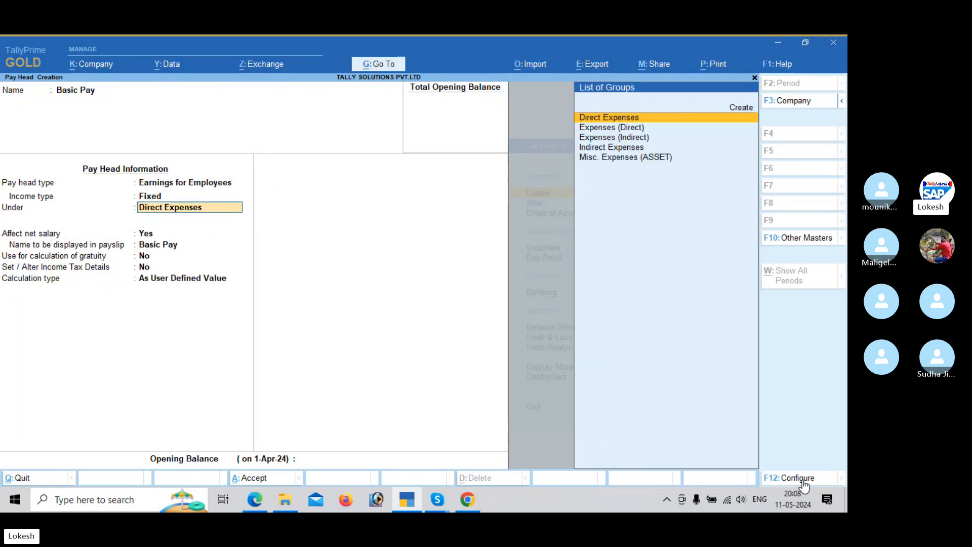
# Step: Place the Basic Pay head under Indirect Expenses, keeping Affect net salary at Yes and the payslip name Basic Pay
pyautogui.press('Down')
pyautogui.press('Down')
pyautogui.press('Down')
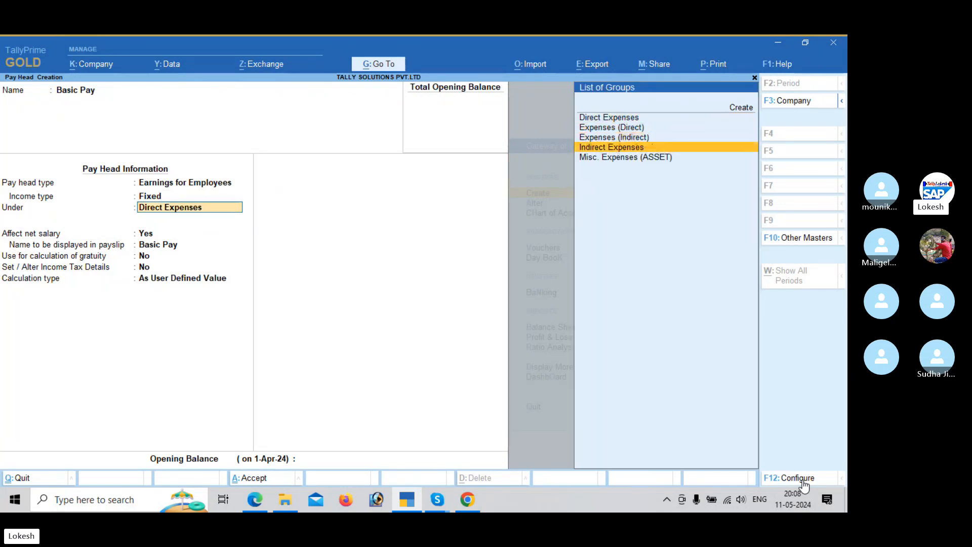
pyautogui.press('Return')
pyautogui.press('Return')
pyautogui.press('Return')
pyautogui.press('Return')
pyautogui.press('Return')
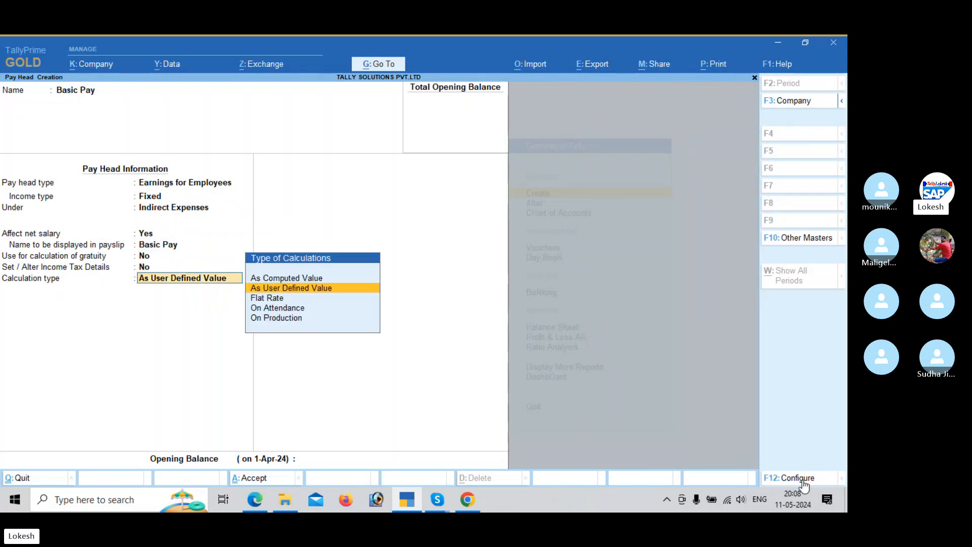
# Step: Set Basic Pay's calculation type to On Attendance with Present as the attendance/leave with pay
pyautogui.press('Down')
pyautogui.press('Down')
pyautogui.press('Down')
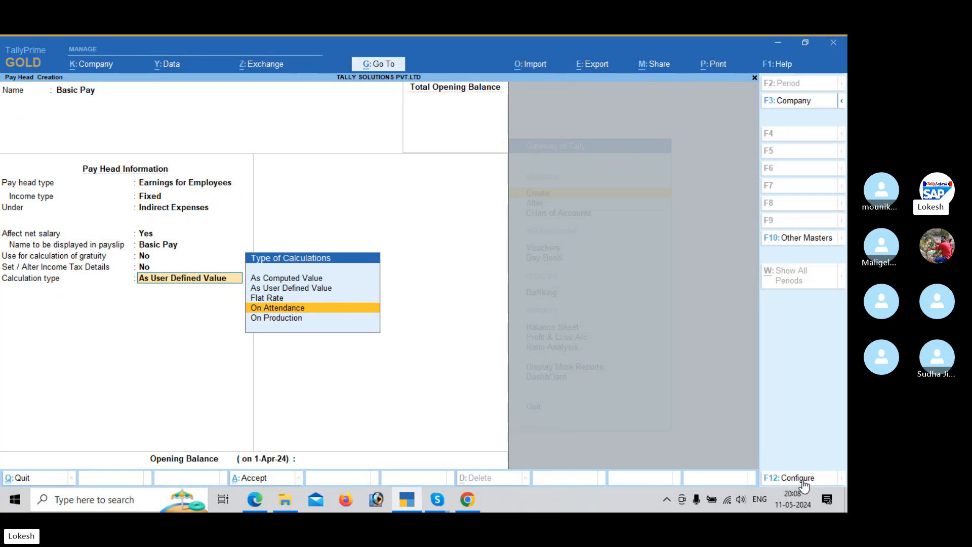
pyautogui.press('Up')
pyautogui.press('Return')
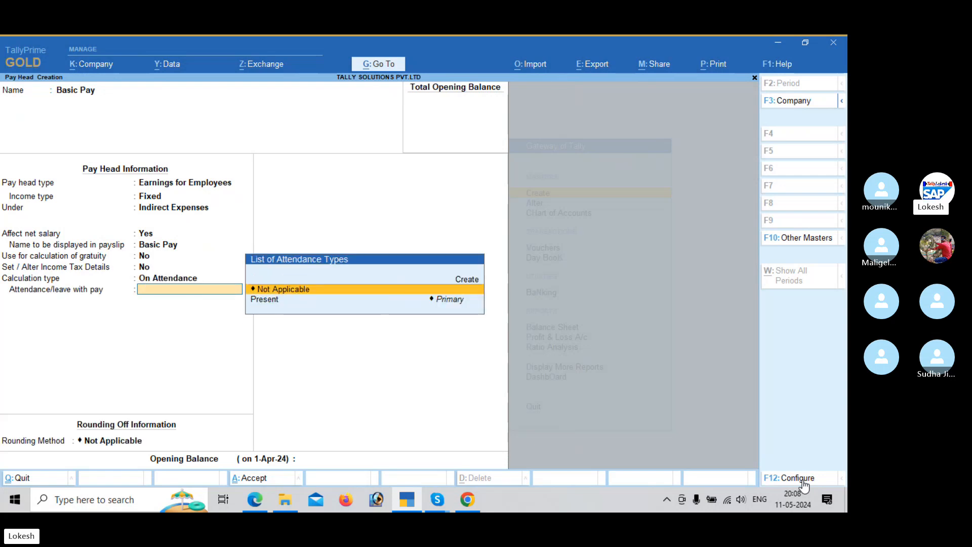
pyautogui.press('Down')
pyautogui.press('Return')
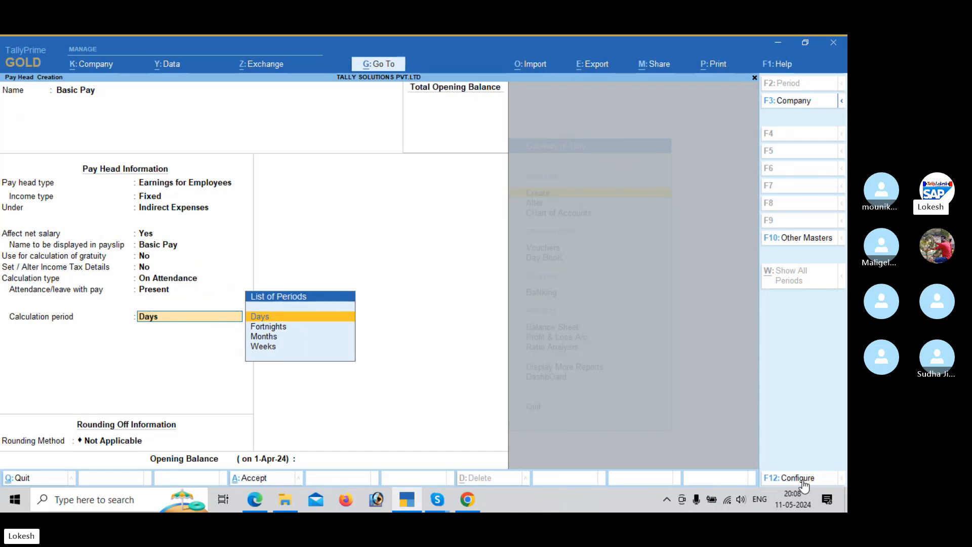
# Step: Calculate Basic Pay by Months on a User Defined basis of 26 days, without rounding, and save the pay head
pyautogui.press('Down')
pyautogui.press('Down')
pyautogui.press('Return')
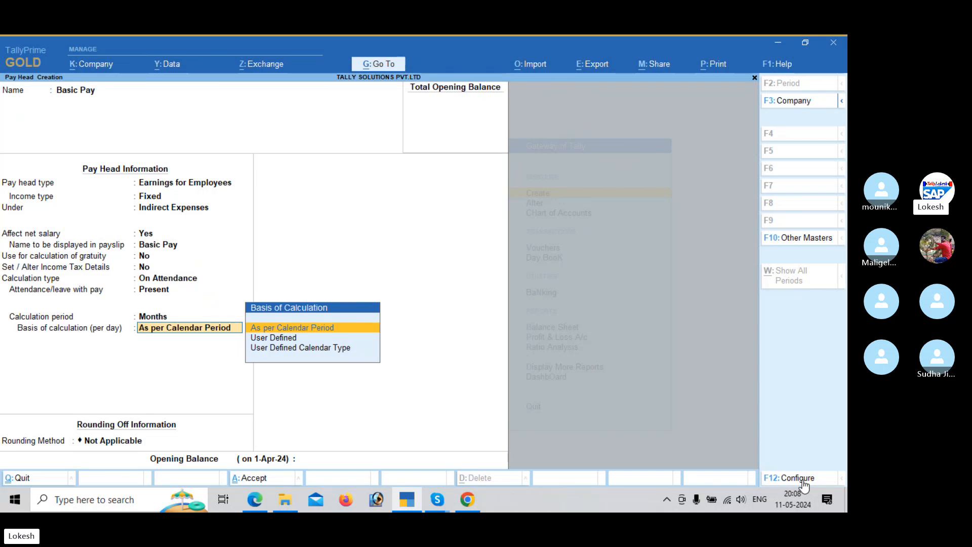
pyautogui.press('Down')
pyautogui.press('Return')
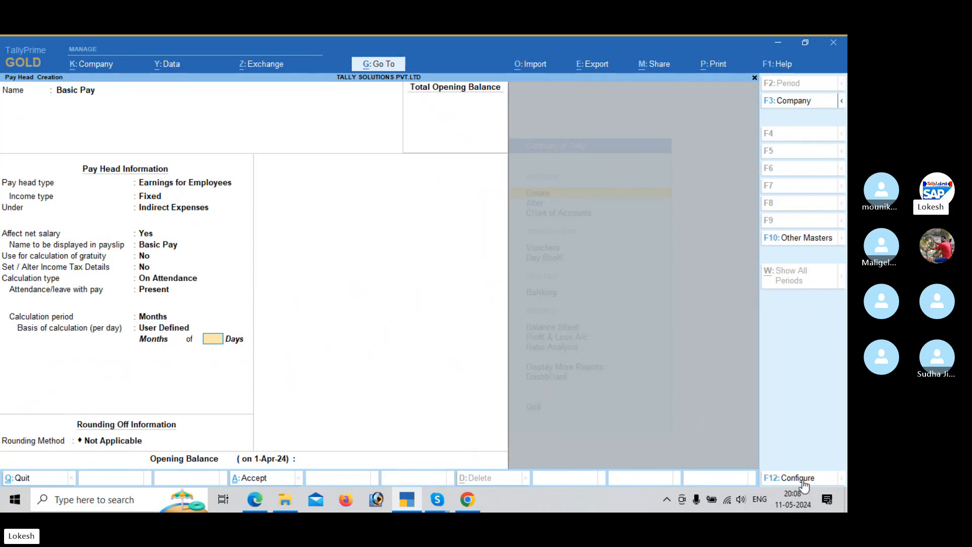
pyautogui.press('Return')
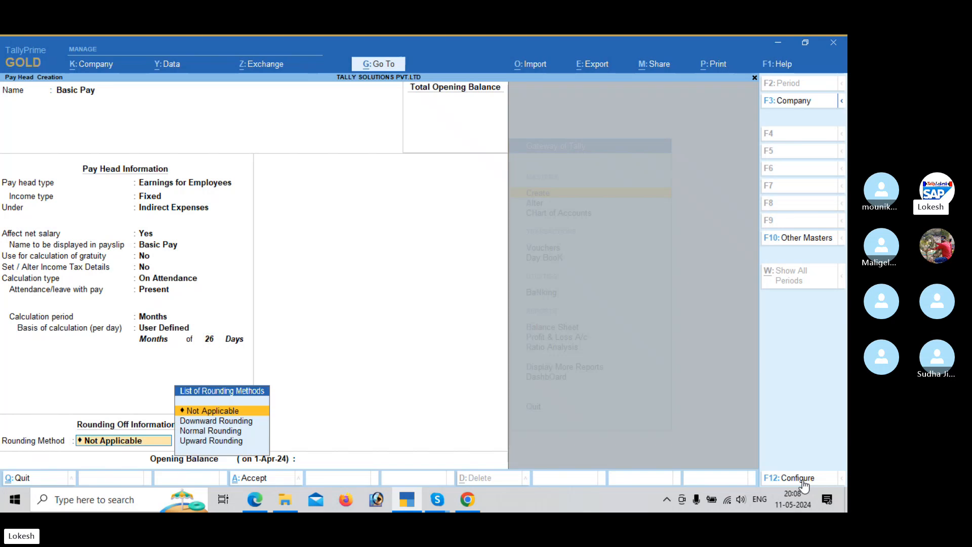
pyautogui.press('Return')
pyautogui.press('Return')
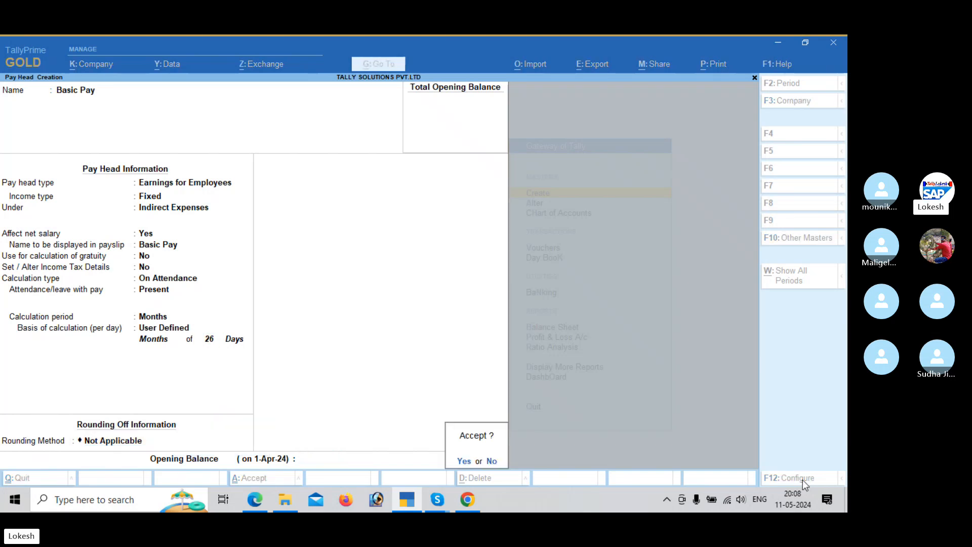
pyautogui.press('Return')
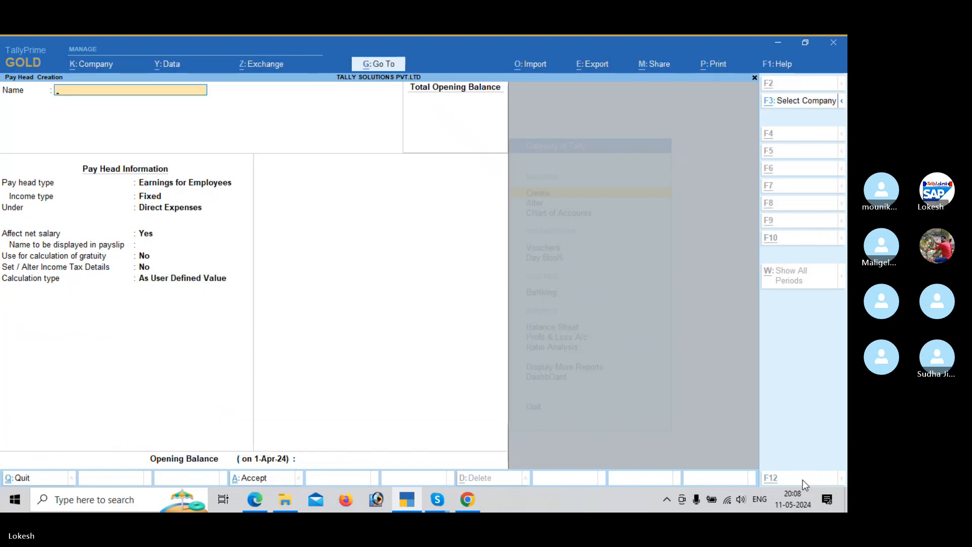
# Step: Consult the payroll PDF's House Rent Allowance sample and name the new pay head in TallyPrime House Rent Allowence
pyautogui.hotkey('alt', 'Tab')
pyautogui.scroll(-10, 806, 482)
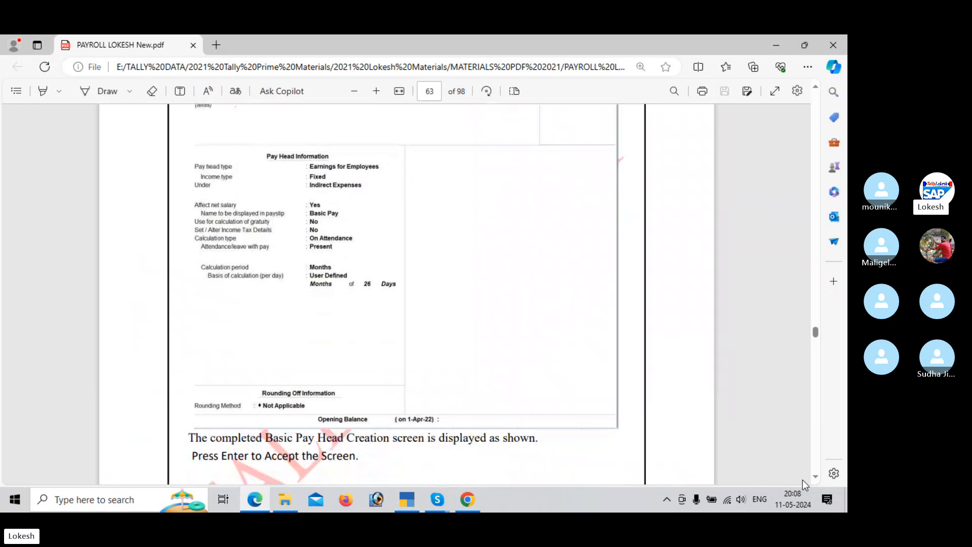
pyautogui.scroll(-10, 806, 485)
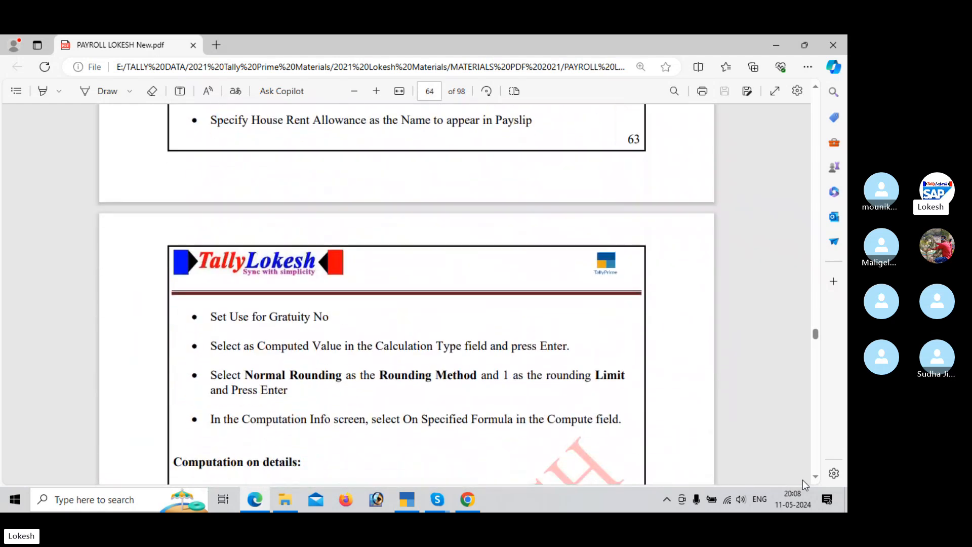
pyautogui.scroll(-10, 805, 485)
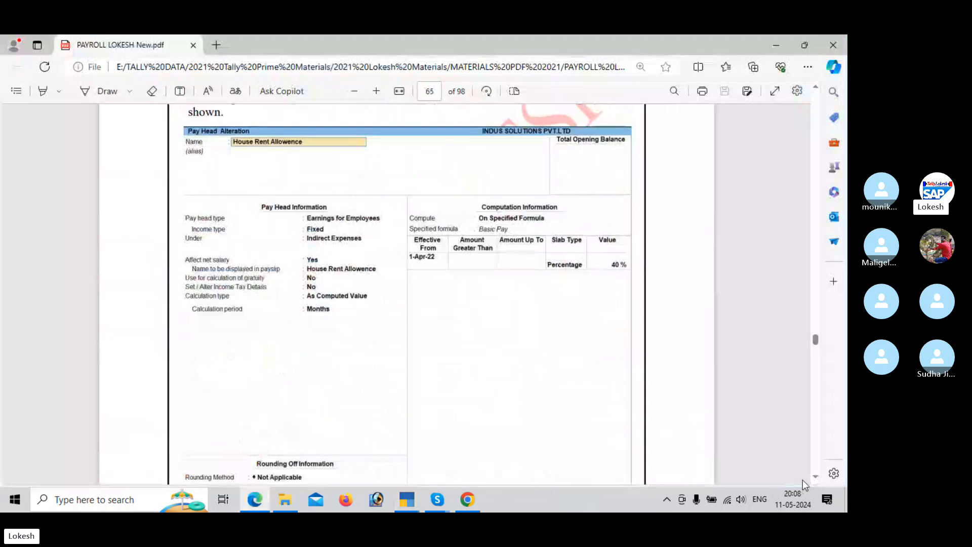
pyautogui.hotkey('alt', 'Tab')
pyautogui.write('Ho')
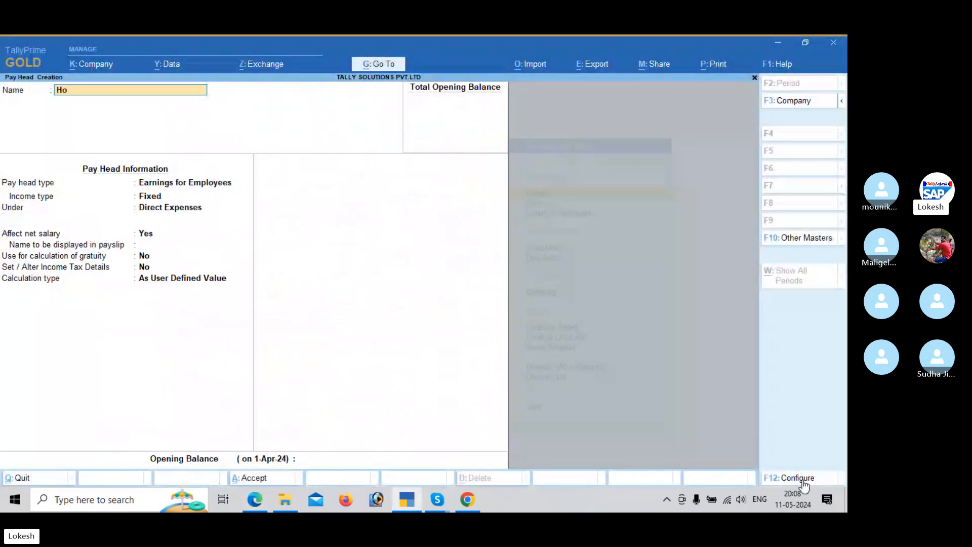
pyautogui.write('use Rent All')
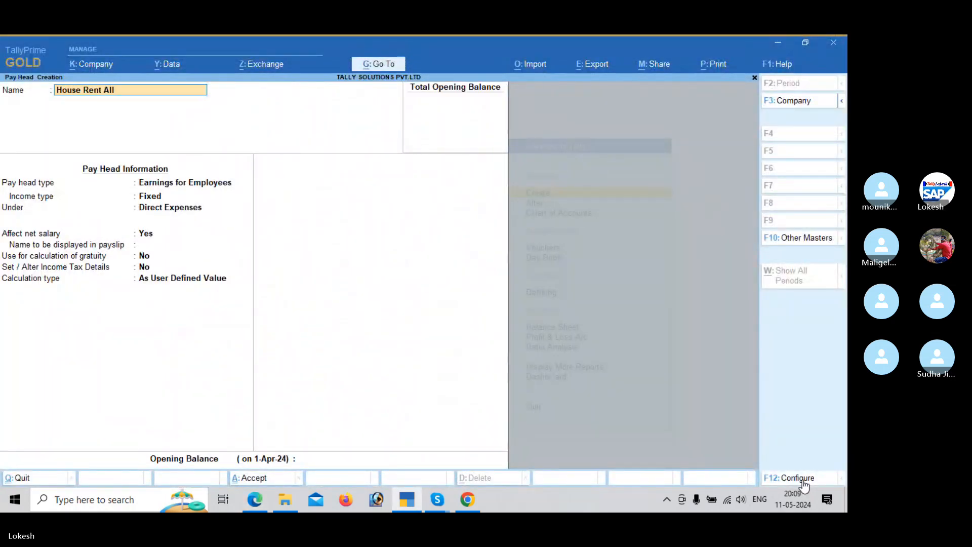
pyautogui.write('owence')
pyautogui.press('Return')
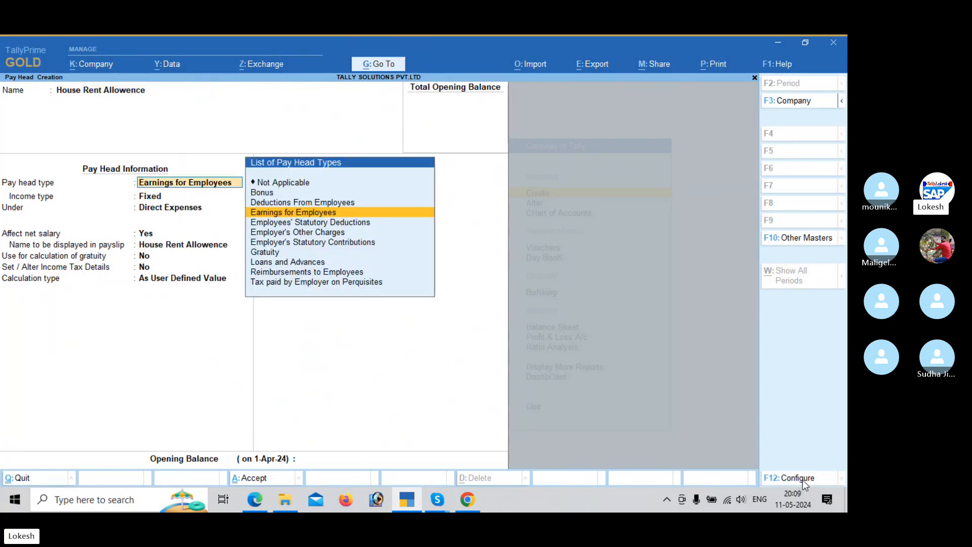
# Step: Place House Rent Allowence under Indirect Expenses as a Fixed employee earning, keeping its payslip name, gratuity and income tax defaults
pyautogui.press('Return')
pyautogui.press('Return')
pyautogui.press('Down')
pyautogui.press('Down')
pyautogui.press('Down')
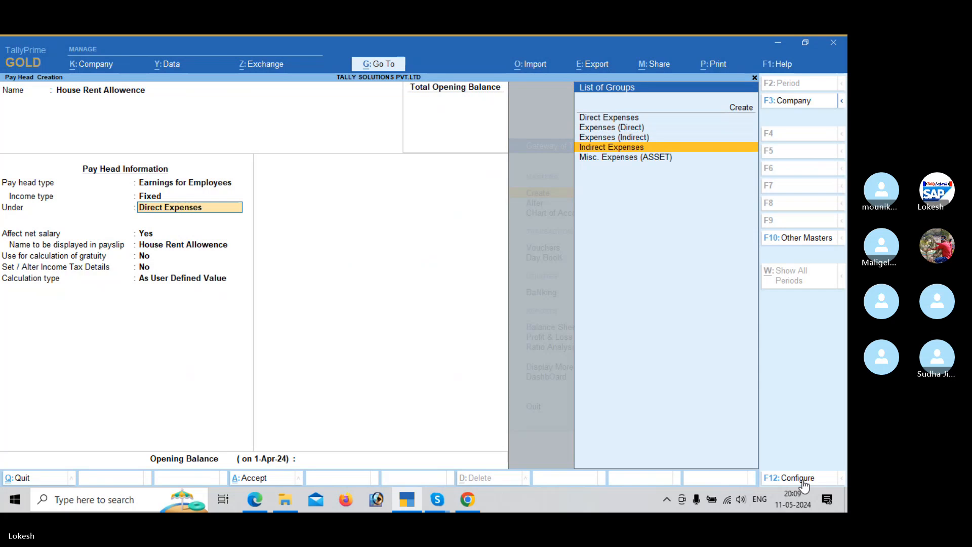
pyautogui.press('Return')
pyautogui.press('Return')
pyautogui.press('Return')
pyautogui.press('Return')
pyautogui.press('Return')
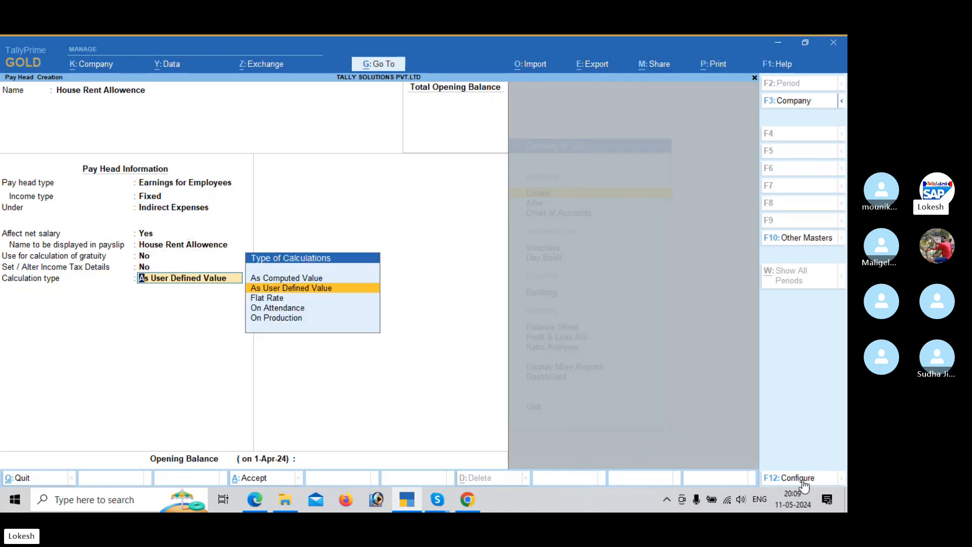
# Step: Set House Rent Allowence's calculation type to As Computed Value, as in the PDF sample, and keep its rounding method Not Applicable
pyautogui.hotkey('alt', 'Tab')
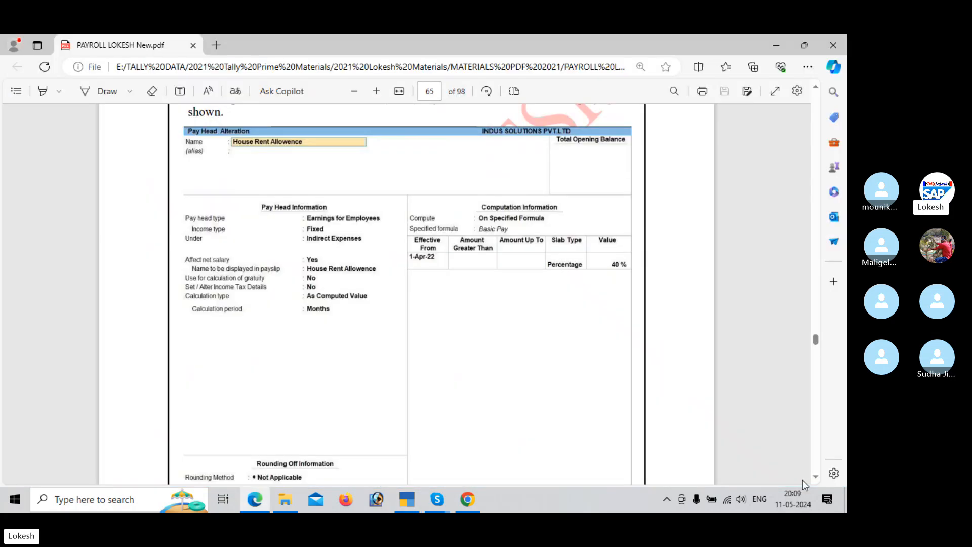
pyautogui.hotkey('alt', 'Tab')
pyautogui.press('Up')
pyautogui.press('Return')
pyautogui.press('Return')
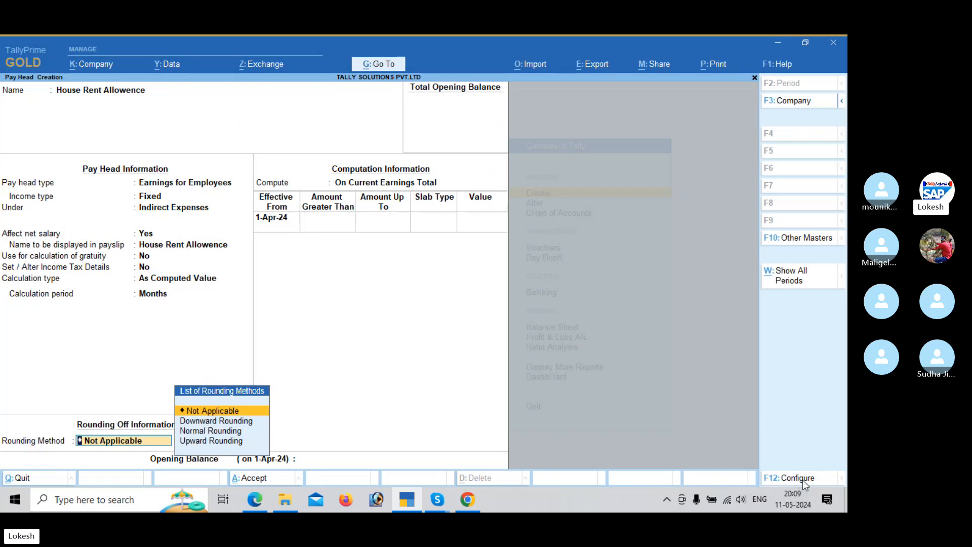
pyautogui.press('Return')
# Step: Compute House Rent Allowence On Specified Formula using Basic Pay, following the PDF sample
pyautogui.hotkey('alt', 'Tab')
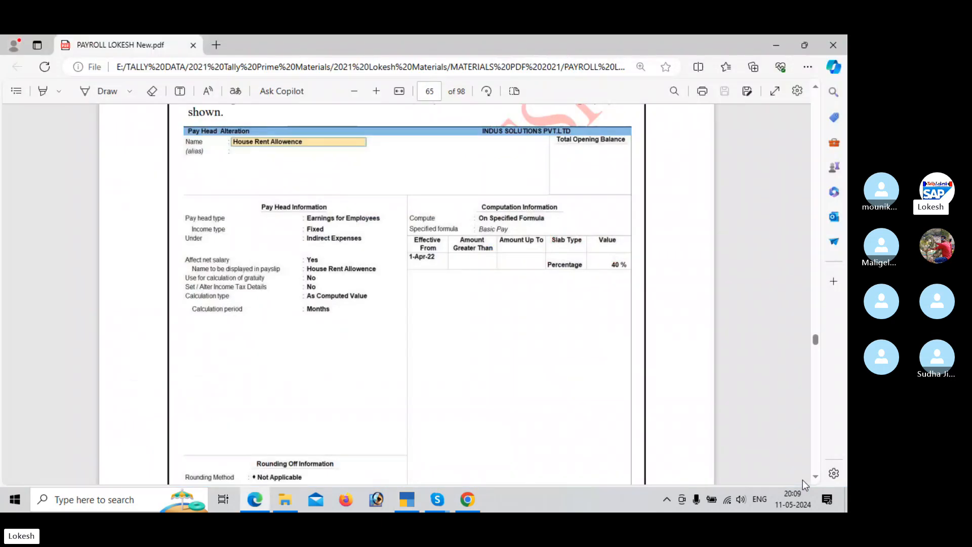
pyautogui.hotkey('alt', 'Tab')
pyautogui.press('Down')
pyautogui.press('Down')
pyautogui.press('Return')
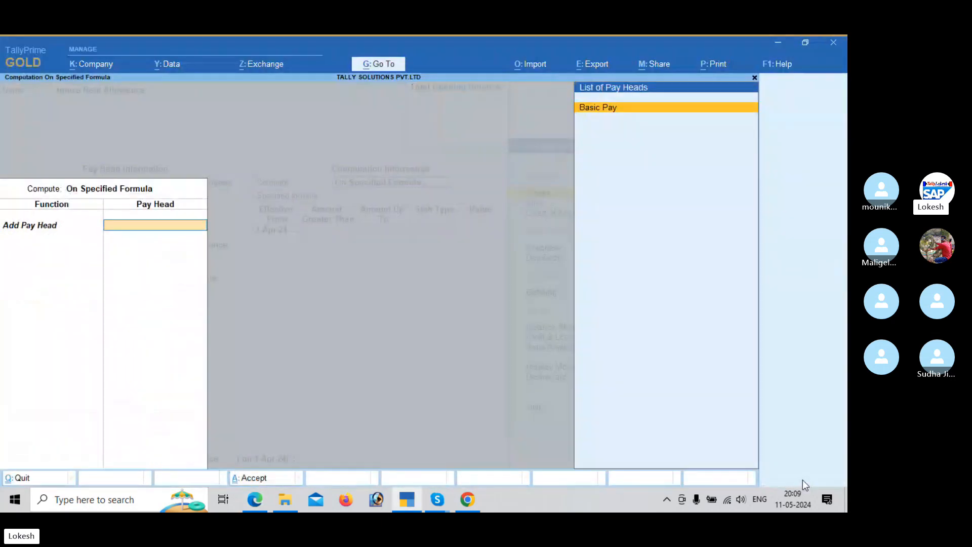
pyautogui.press('Return')
# Step: Give the House Rent Allowence formula a Percentage slab of 40% and save the pay head
pyautogui.press('Return')
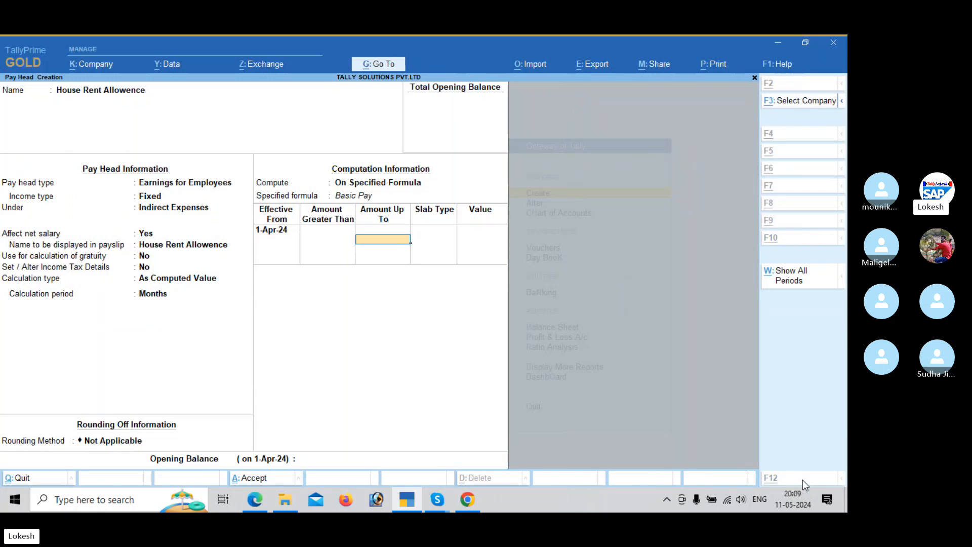
pyautogui.hotkey('alt', 'Tab')
pyautogui.hotkey('alt', 'Tab')
pyautogui.press('Return')
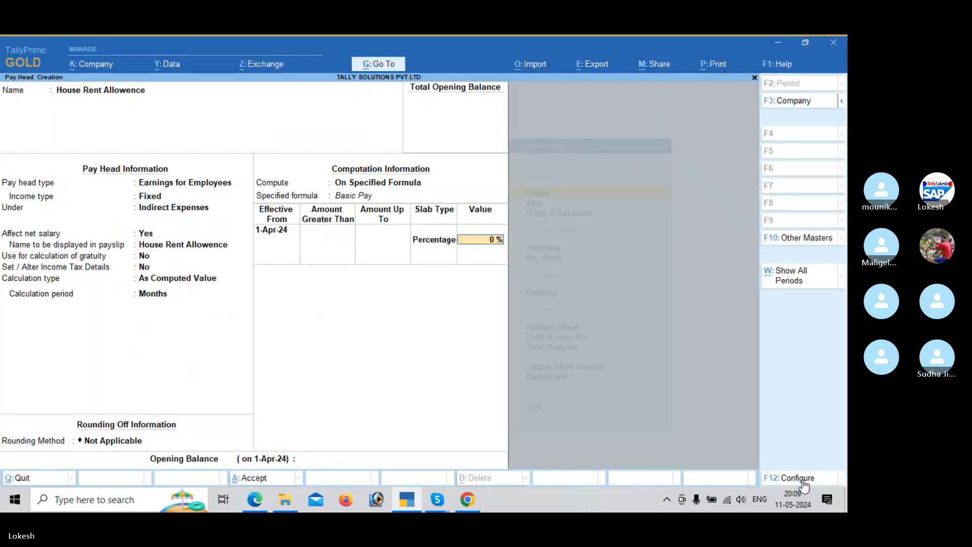
pyautogui.hotkey('alt', 'Tab')
pyautogui.hotkey('alt', 'Tab')
pyautogui.write('40')
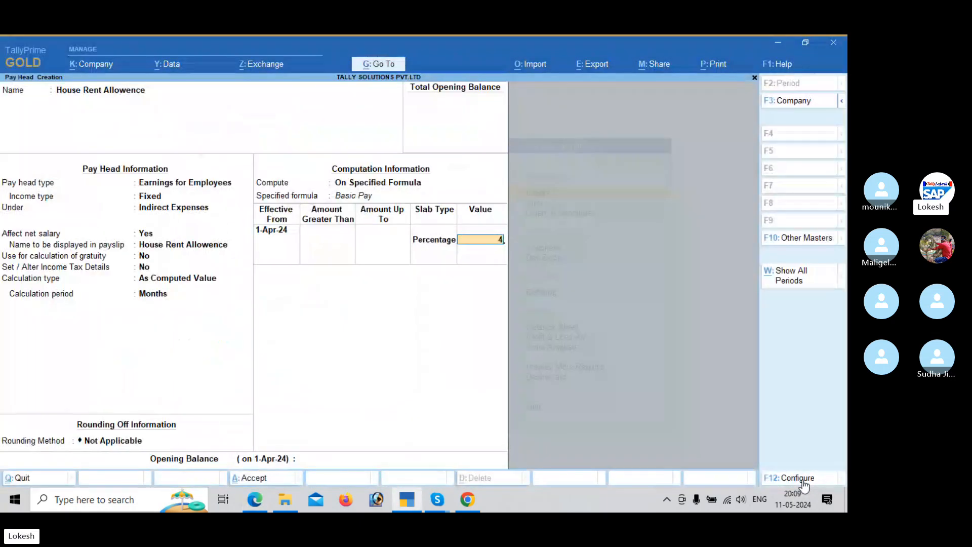
pyautogui.press('Return')
pyautogui.press('Return')
pyautogui.press('Return')
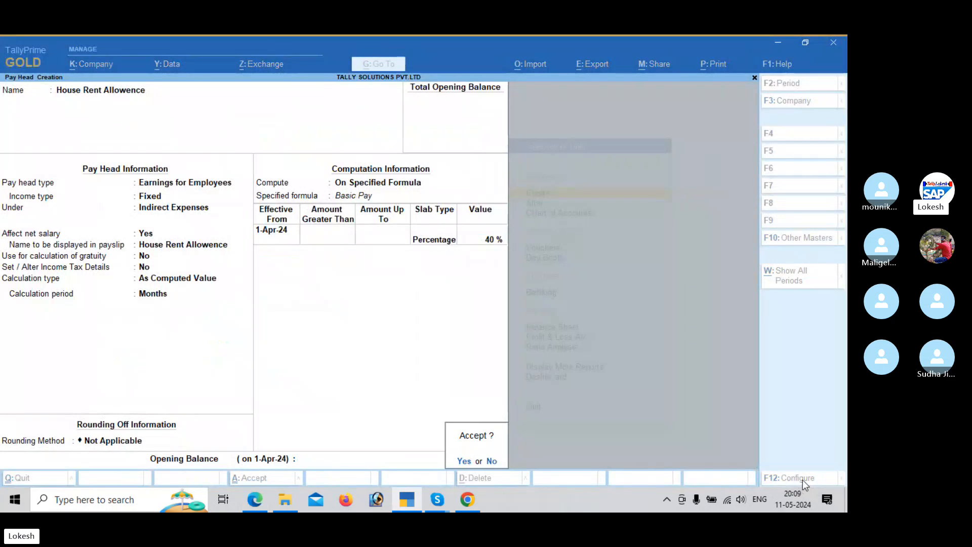
pyautogui.press('Return')
# Step: Consult the payroll PDF's Conveyance sample and name the new pay head in TallyPrime Conveyance
pyautogui.hotkey('alt', 'Tab')
pyautogui.scroll(-12, 805, 484)
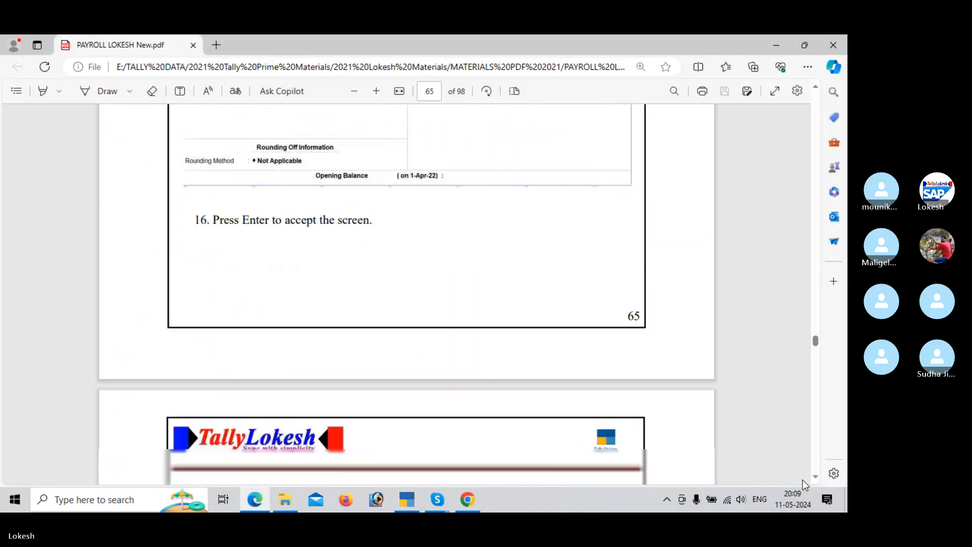
pyautogui.scroll(-4, 806, 484)
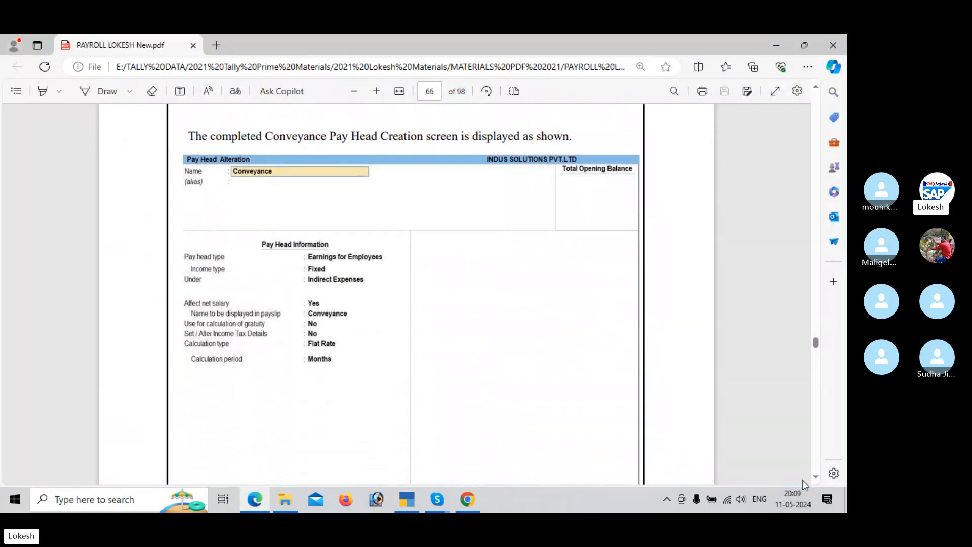
pyautogui.hotkey('alt', 'Tab')
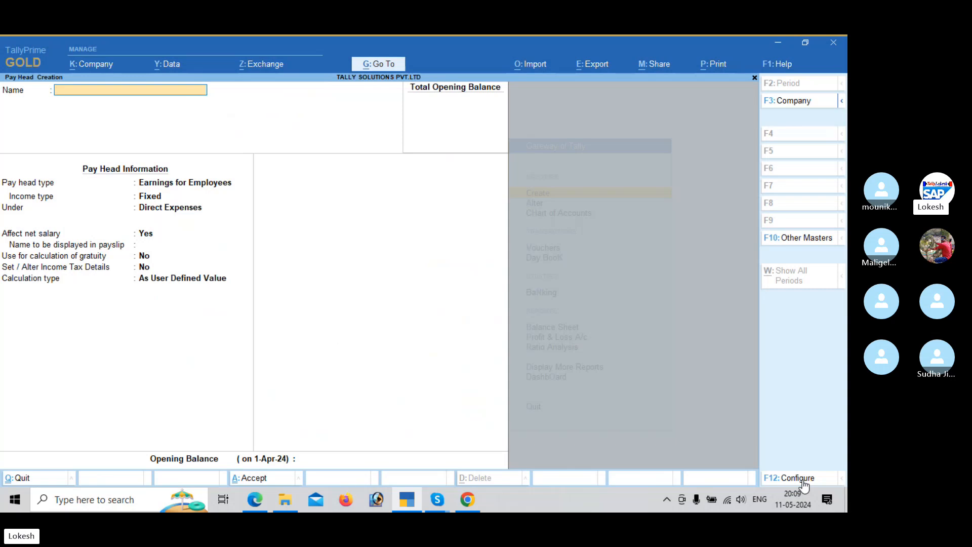
pyautogui.write('Conve')
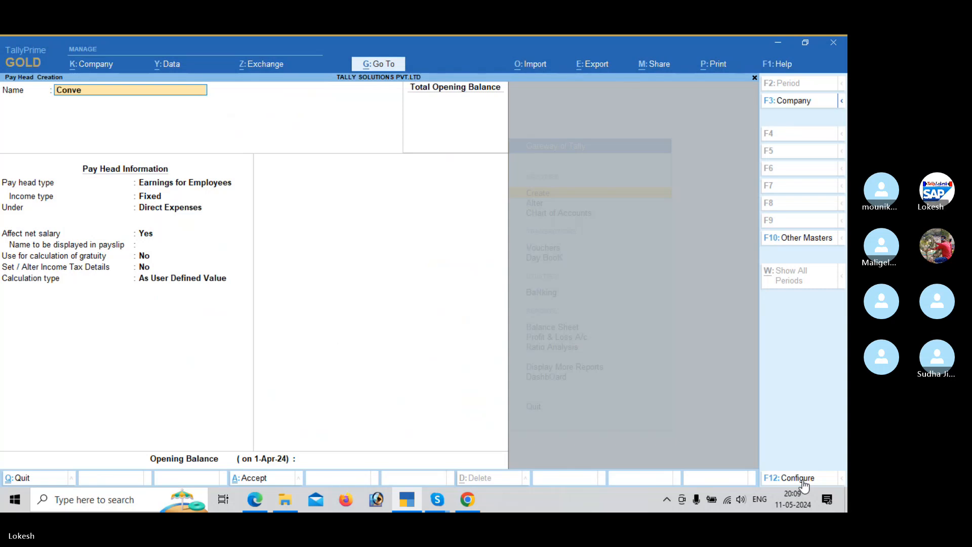
pyautogui.write('yance')
pyautogui.press('Return')
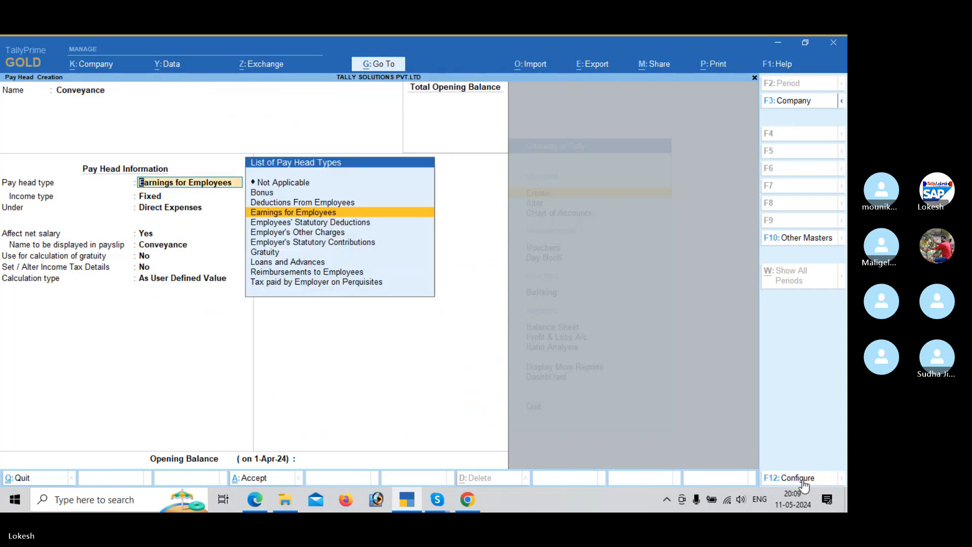
# Step: Place Conveyance under Indirect Expenses as a Fixed employee earning, keeping its payslip name and remaining defaults
pyautogui.press('Return')
pyautogui.press('Return')
pyautogui.press('Down')
pyautogui.press('Down')
pyautogui.press('Down')
pyautogui.press('Return')
pyautogui.press('Return')
pyautogui.press('Return')
pyautogui.press('Return')
pyautogui.press('Return')
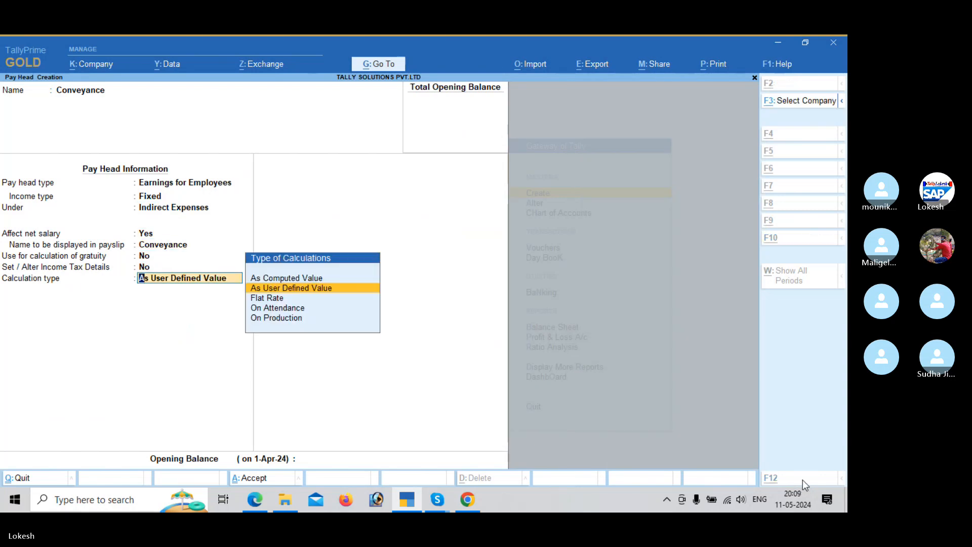
# Step: Set Conveyance to Flat Rate with a Months calculation period and no rounding, and save the pay head
pyautogui.hotkey('alt', 'Tab')
pyautogui.hotkey('alt', 'Tab')
pyautogui.press('Down')
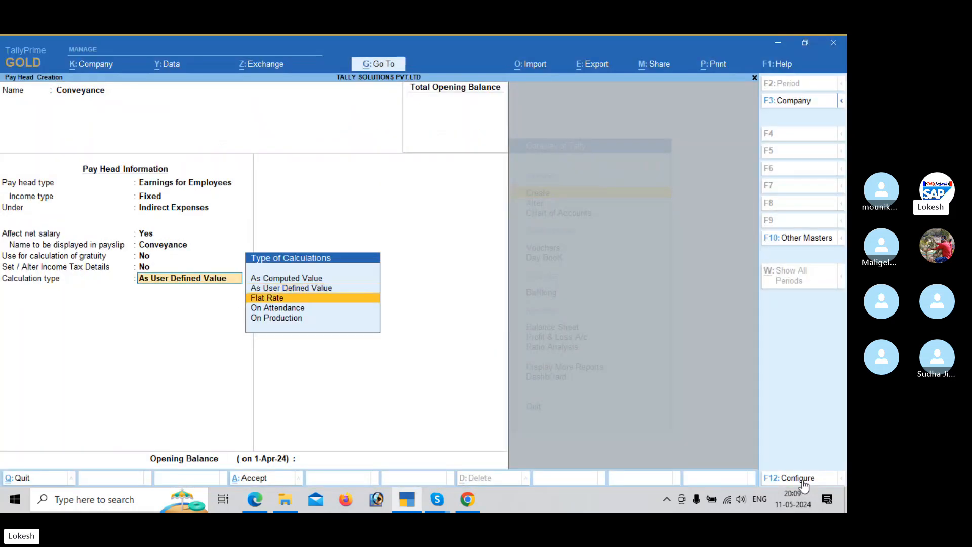
pyautogui.press('Return')
pyautogui.press('Down')
pyautogui.press('Down')
pyautogui.press('Return')
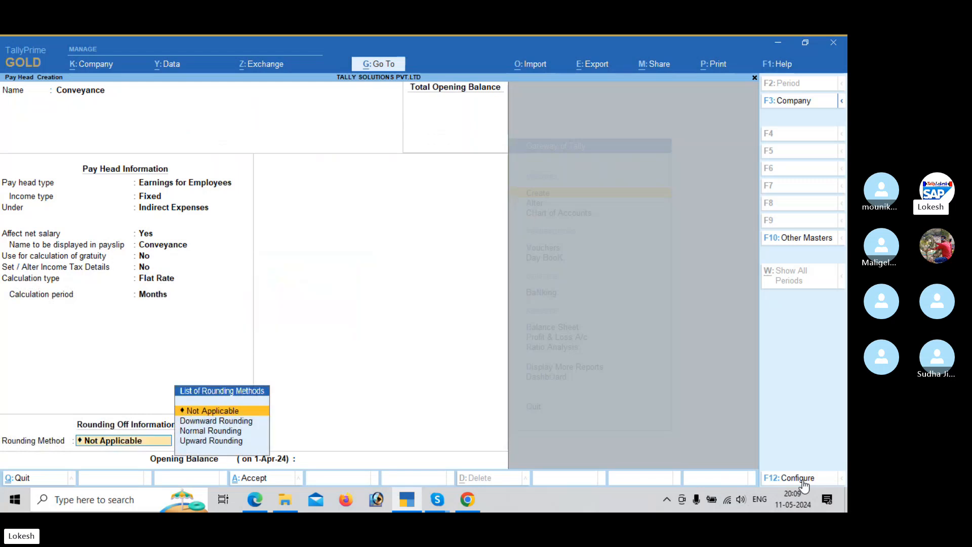
pyautogui.press('Return')
pyautogui.press('Return')
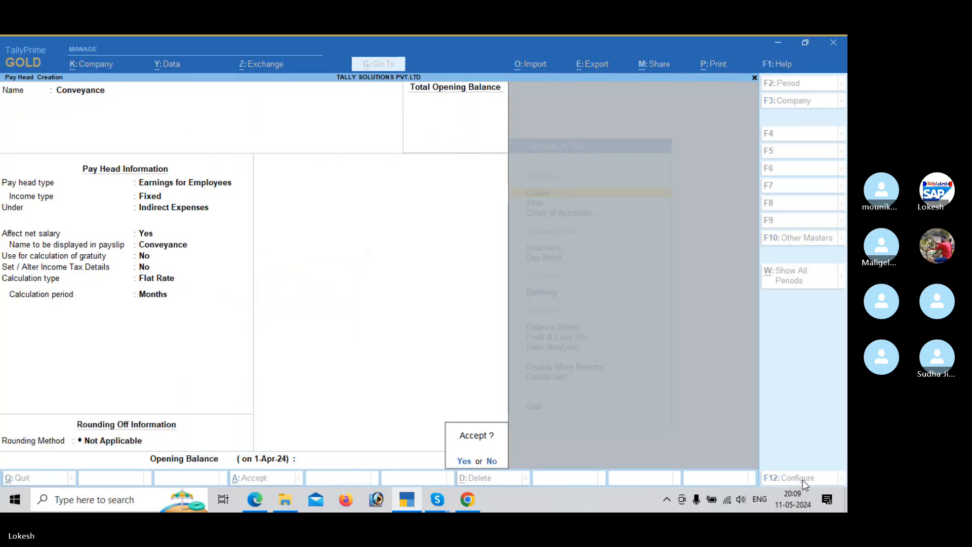
pyautogui.press('Return')
# Step: Consult the payroll PDF's Overtime Pay sample and name the new pay head in TallyPrime Overtime Pay
pyautogui.hotkey('alt', 'Tab')
pyautogui.scroll(-8, 805, 485)
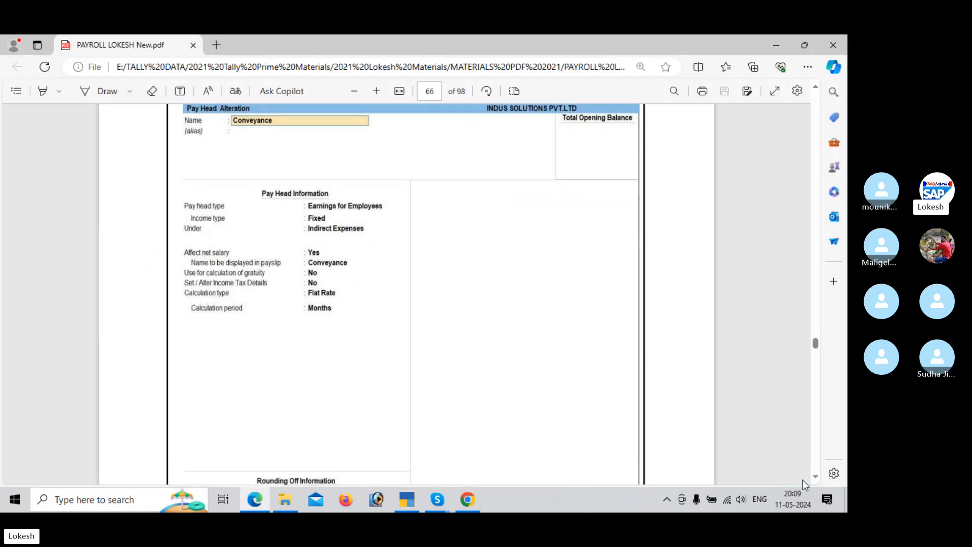
pyautogui.scroll(-3, 805, 486)
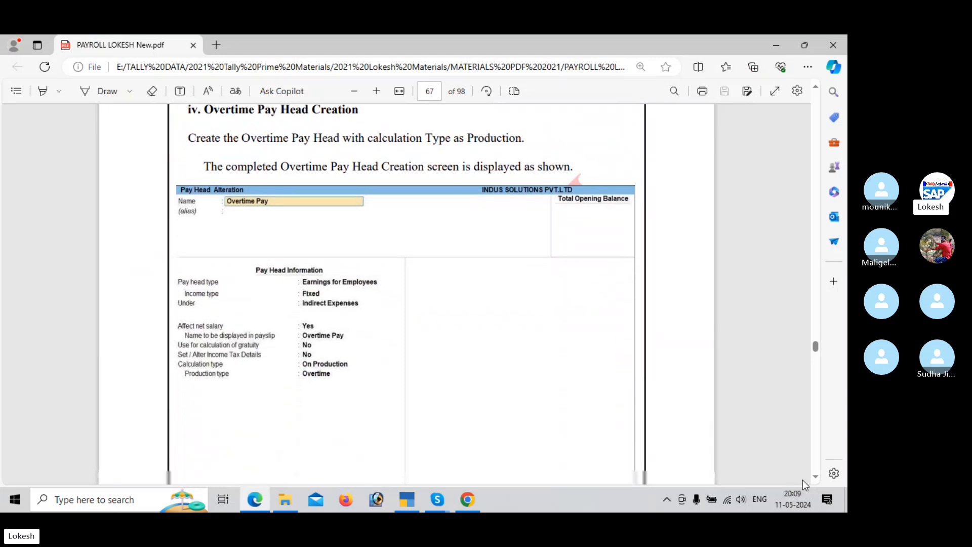
pyautogui.hotkey('alt', 'Tab')
pyautogui.write('O')
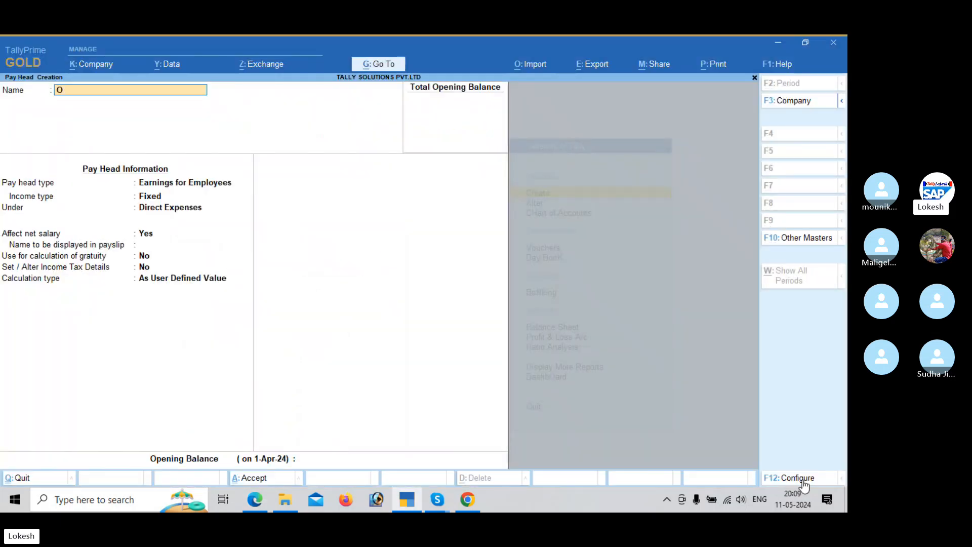
pyautogui.write('vertime Pay')
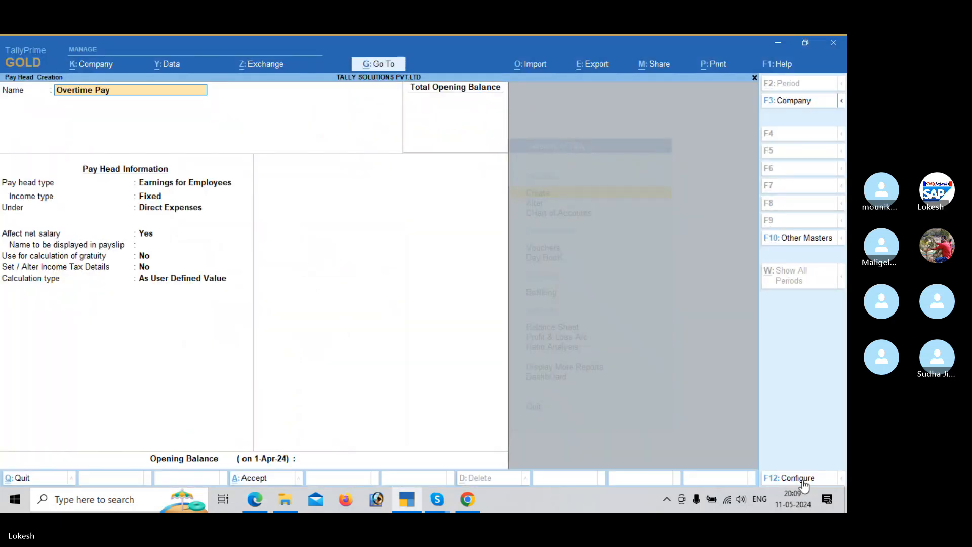
pyautogui.press('Return')
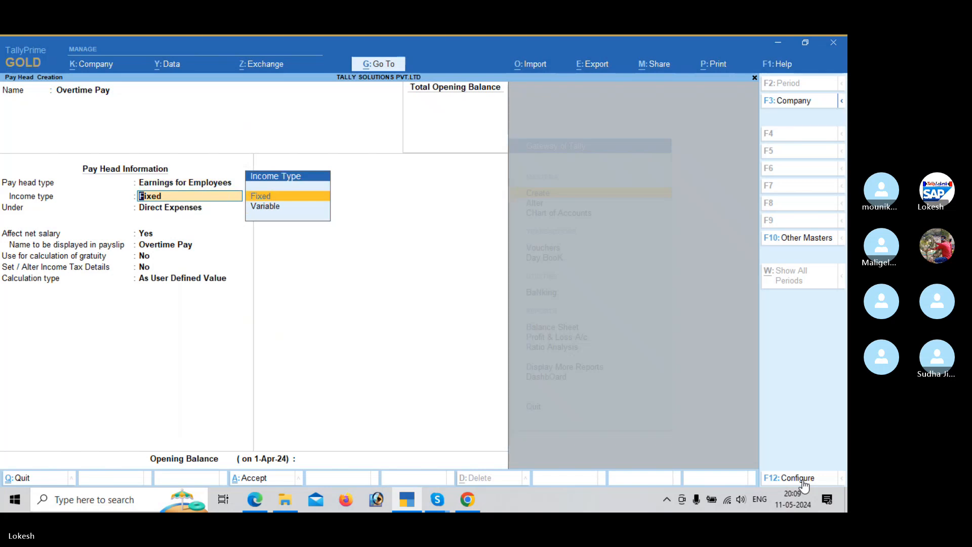
# Step: Place Overtime Pay under Indirect Expenses as a Fixed employee earning, keeping its payslip name and remaining defaults
pyautogui.press('Return')
pyautogui.press('Down')
pyautogui.press('Down')
pyautogui.press('Down')
pyautogui.press('Return')
pyautogui.press('Return')
pyautogui.press('Return')
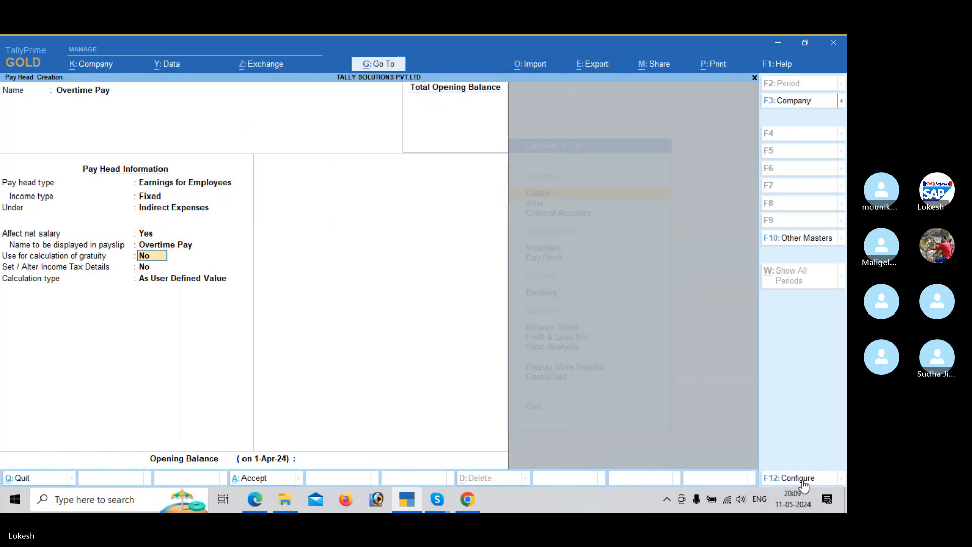
pyautogui.press('Return')
pyautogui.press('Return')
# Step: Check the calculation type in the PDF, set Overtime Pay to On Production with production type Overtime, and save the pay head
pyautogui.hotkey('alt', 'Tab')
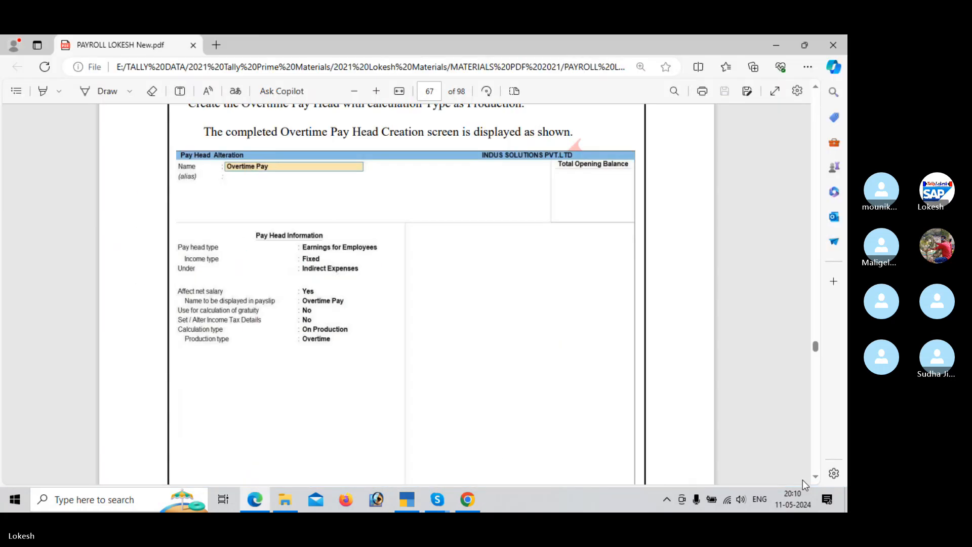
pyautogui.hotkey('alt', 'Tab')
pyautogui.press('Down')
pyautogui.press('Down')
pyautogui.press('Down')
pyautogui.press('Return')
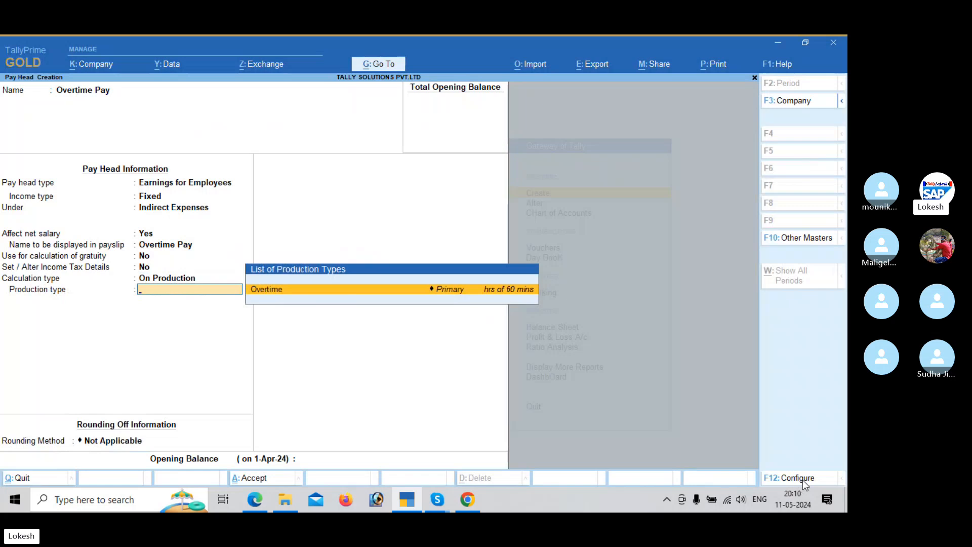
pyautogui.press('Return')
pyautogui.press('Return')
pyautogui.press('Return')
# Step: Consult the payroll PDF's Variable Pay sample and name the new pay head in TallyPrime Variable Pay
pyautogui.hotkey('alt', 'Tab')
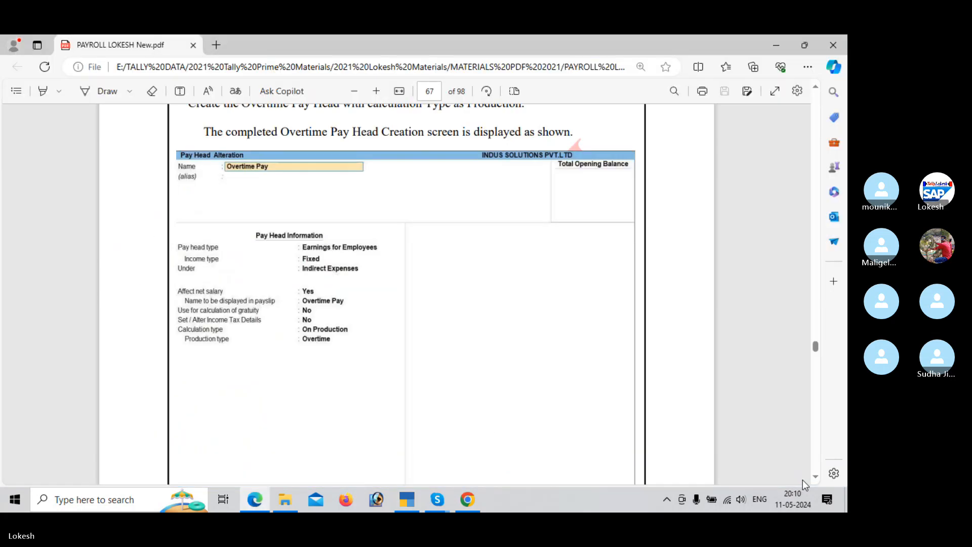
pyautogui.scroll(-10, 806, 485)
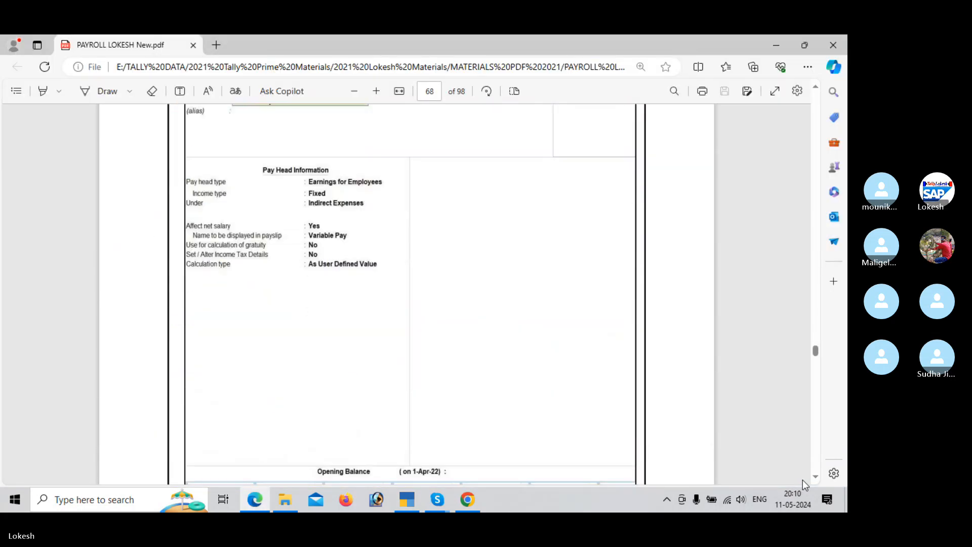
pyautogui.scroll(2, 805, 484)
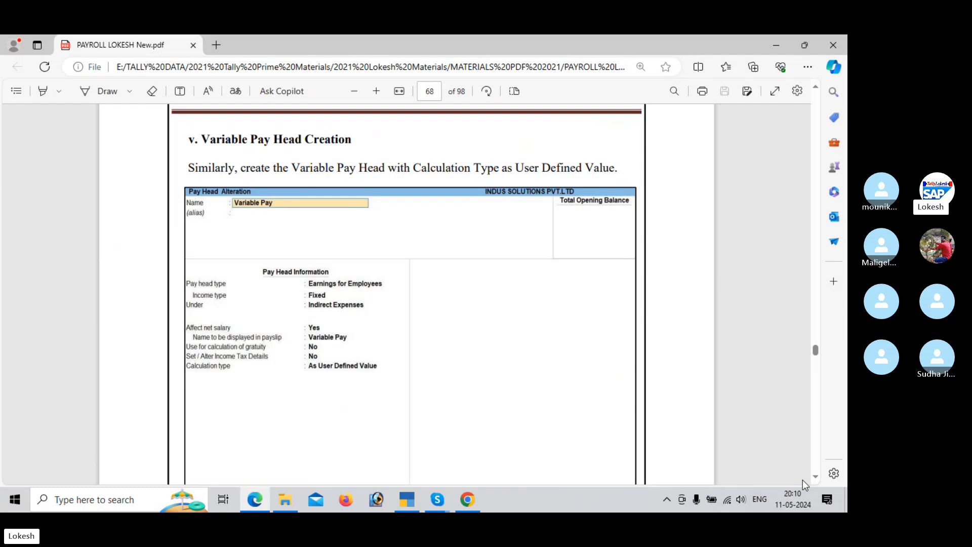
pyautogui.hotkey('alt', 'Tab')
pyautogui.write('Variab')
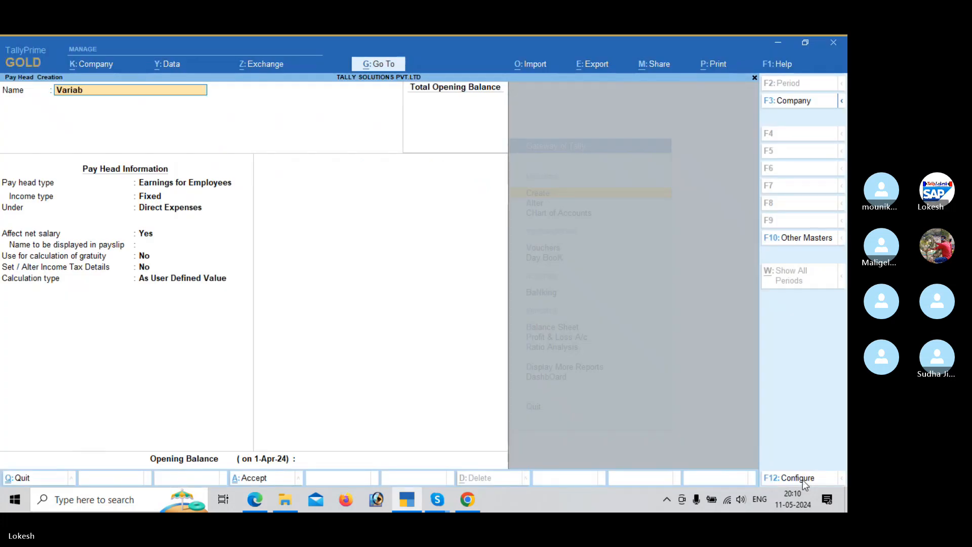
pyautogui.press('Return')
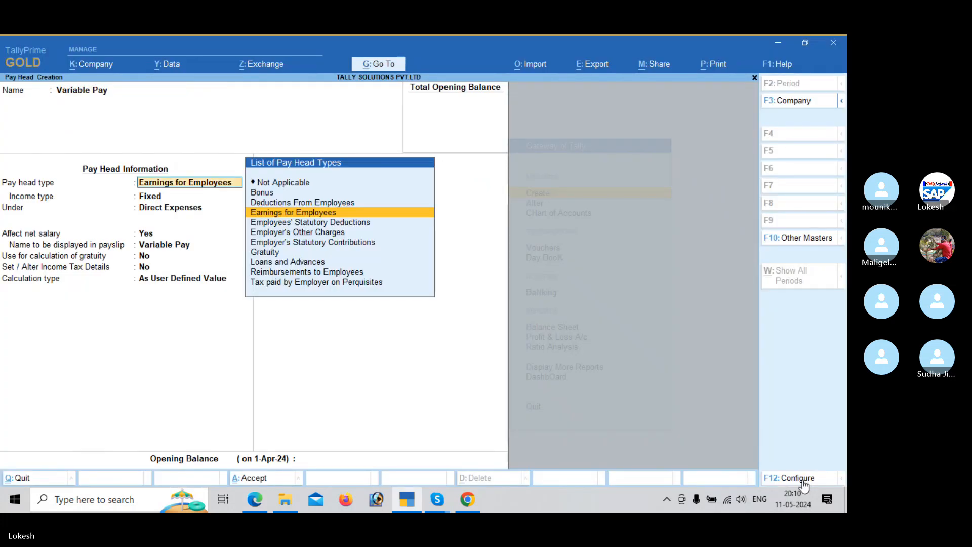
# Step: Place Variable Pay under Indirect Expenses as a Fixed employee earning, keeping its payslip name and the gratuity and income tax defaults
pyautogui.press('Return')
pyautogui.press('Return')
pyautogui.press('Down')
pyautogui.press('Down')
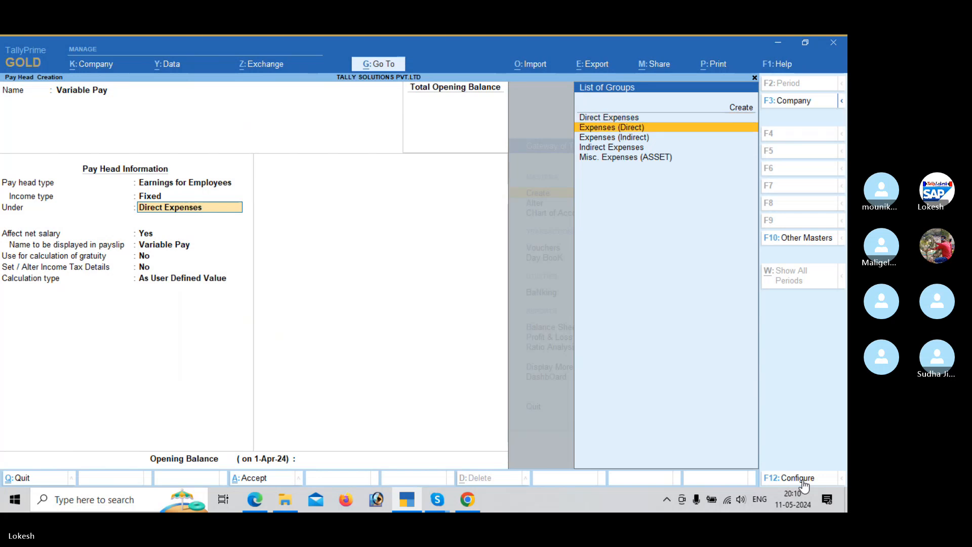
pyautogui.press('Return')
pyautogui.press('Return')
pyautogui.press('Return')
pyautogui.press('Return')
pyautogui.press('Return')
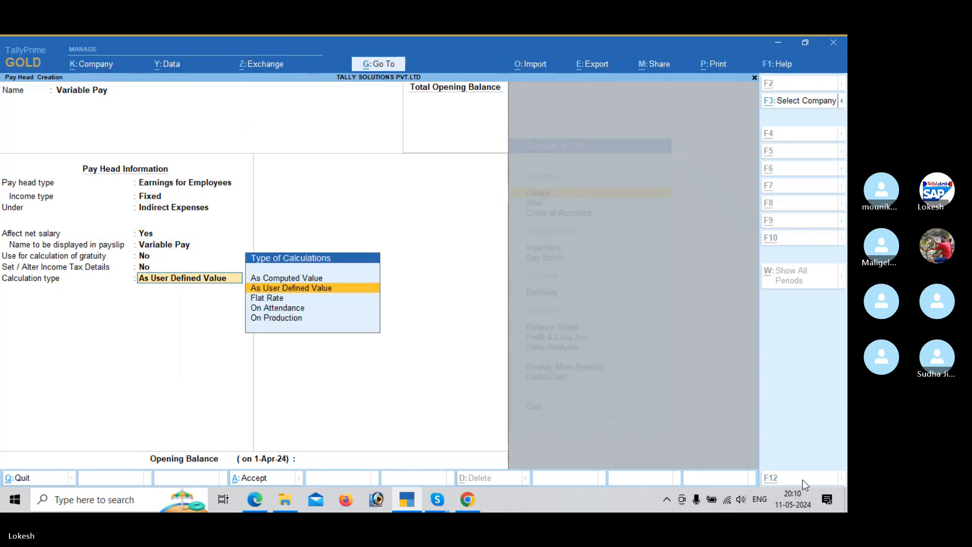
# Step: Check the Variable Pay sample in the PDF, keep As User Defined Value as the calculation type, and save the pay head
pyautogui.hotkey('alt', 'Tab')
pyautogui.hotkey('alt', 'Tab')
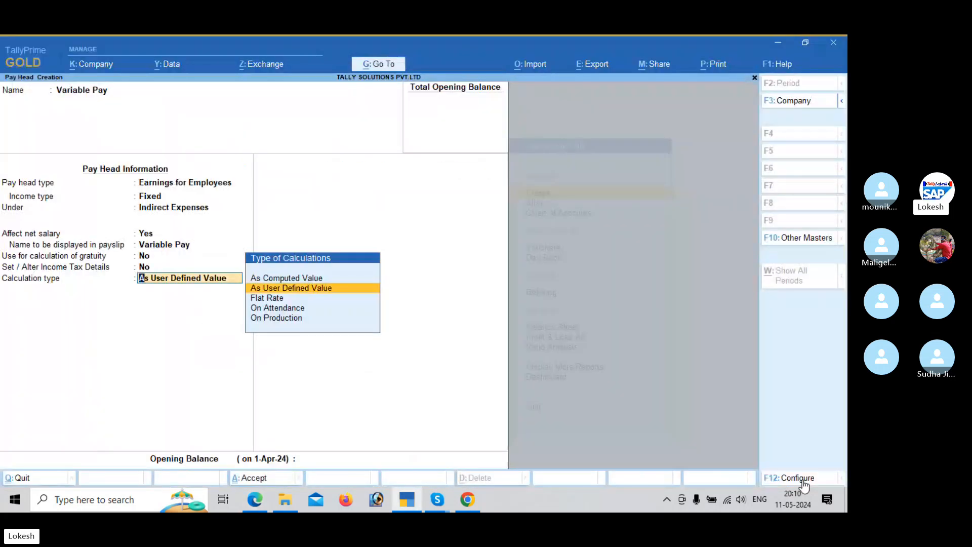
pyautogui.press('Return')
pyautogui.press('Return')
pyautogui.press('Return')
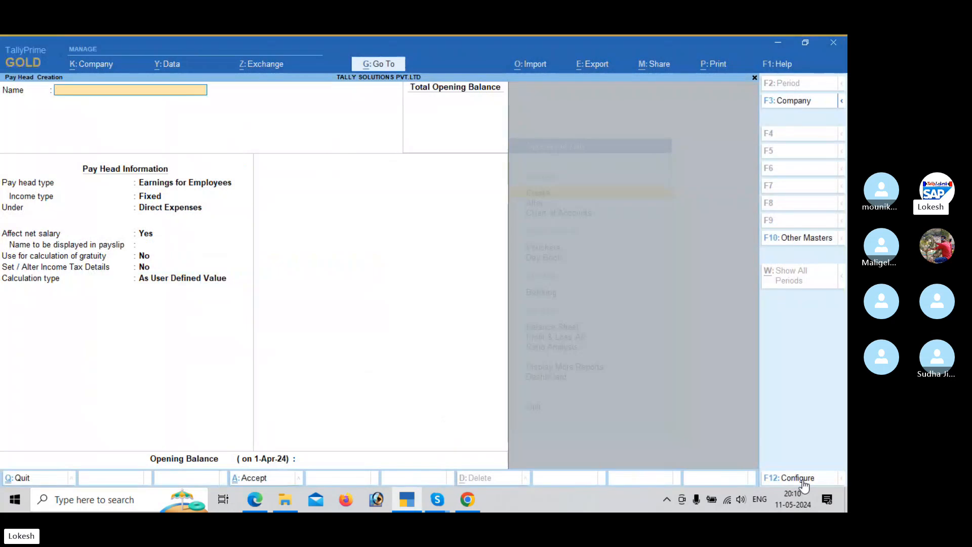
# Step: Review the payroll PDF's deduction pay head tables, PF contribution instructions and the Employee Pf 12% sample screen
pyautogui.hotkey('alt', 'Tab')
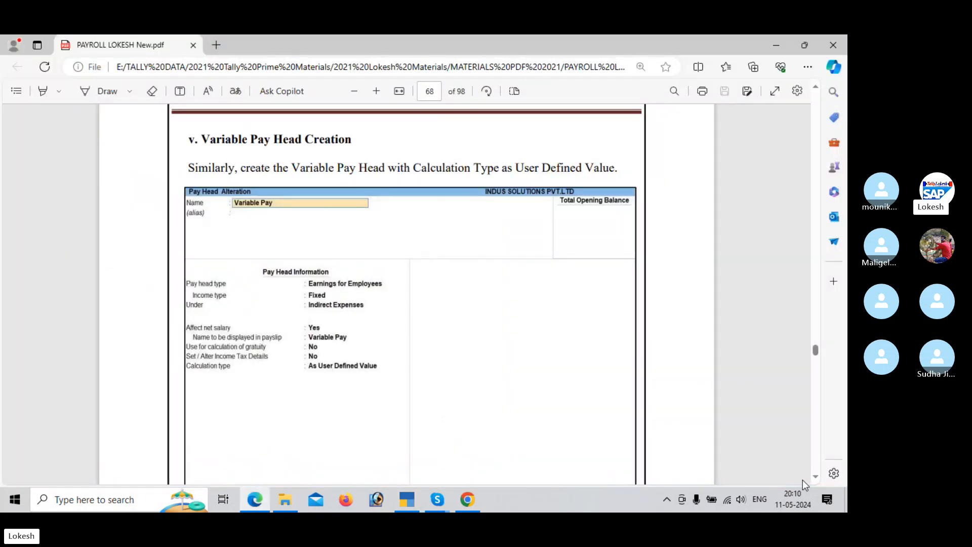
pyautogui.scroll(-7, 805, 480)
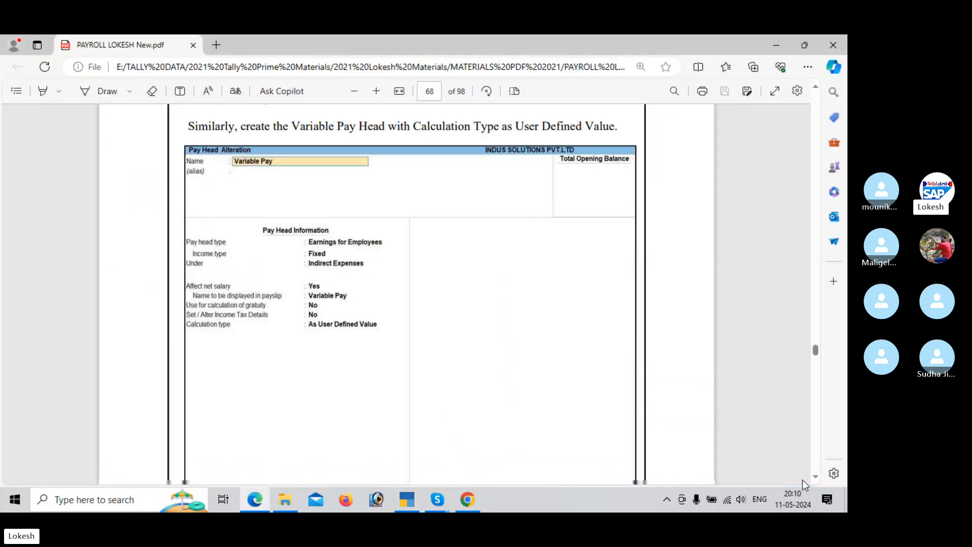
pyautogui.scroll(-6, 805, 484)
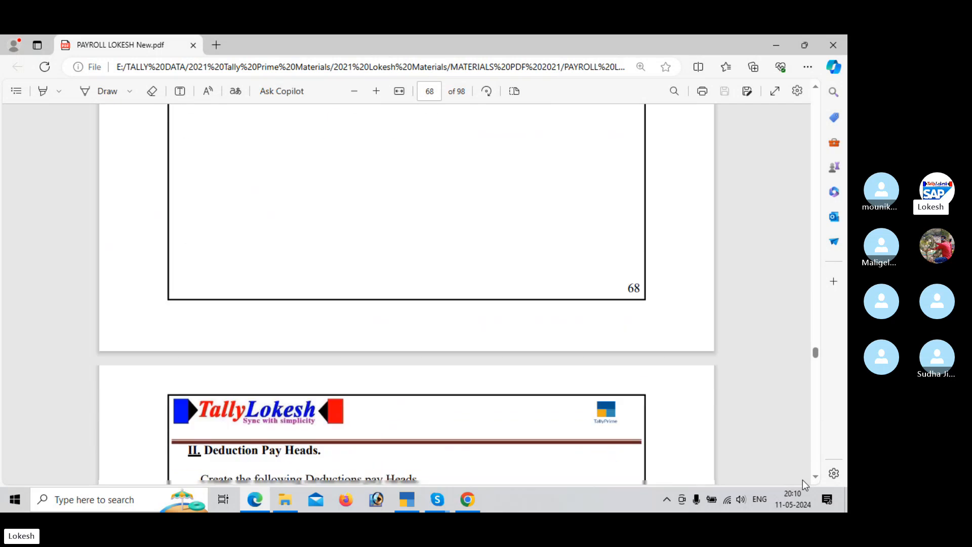
pyautogui.scroll(-4, 805, 485)
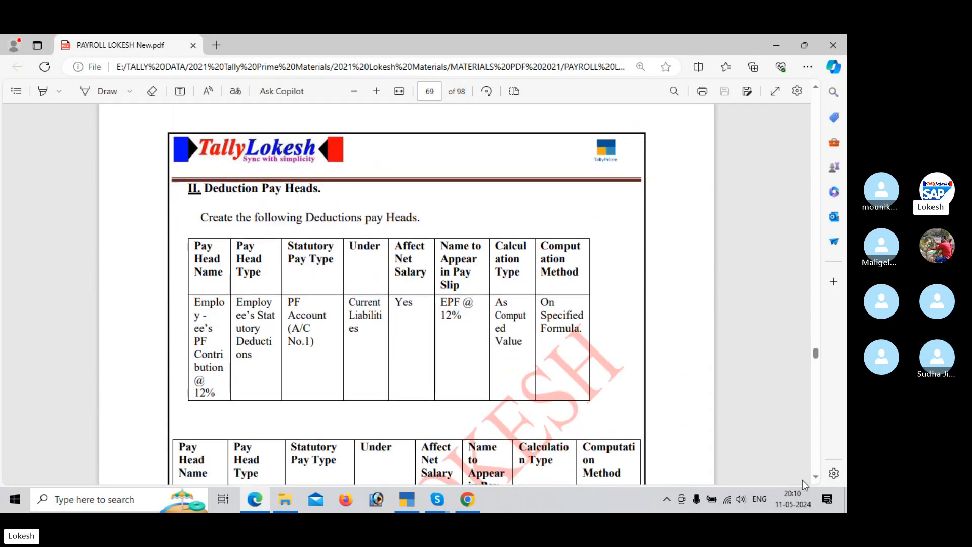
pyautogui.scroll(-5, 806, 485)
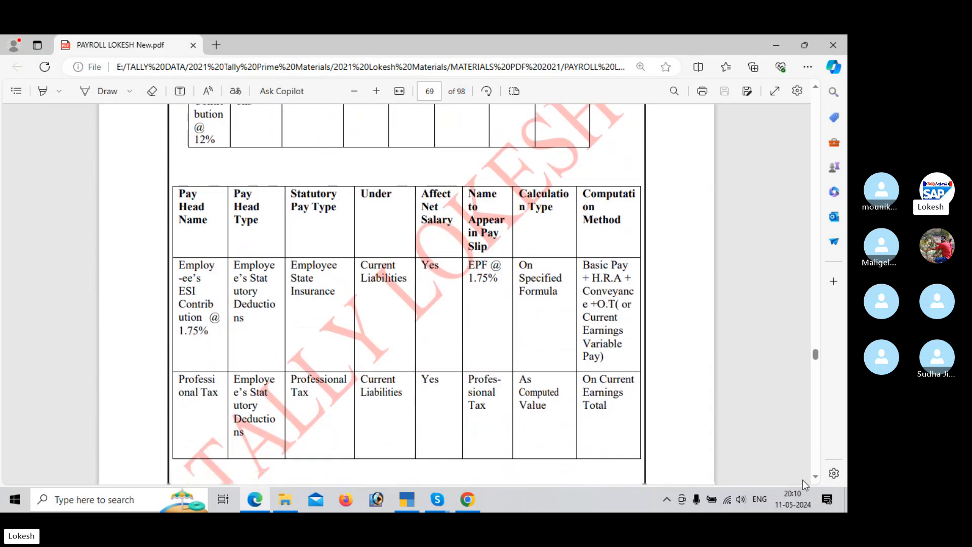
pyautogui.scroll(-6, 805, 484)
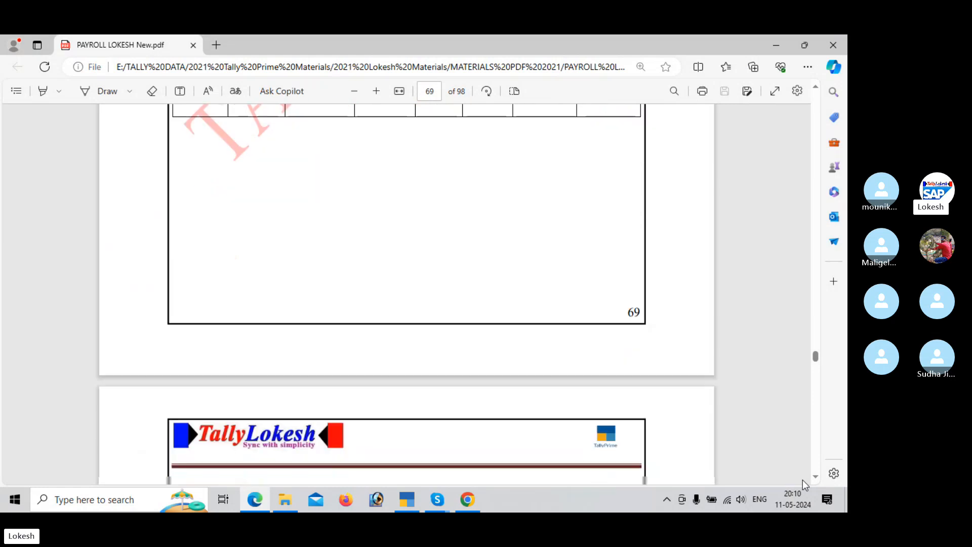
pyautogui.scroll(-10, 805, 485)
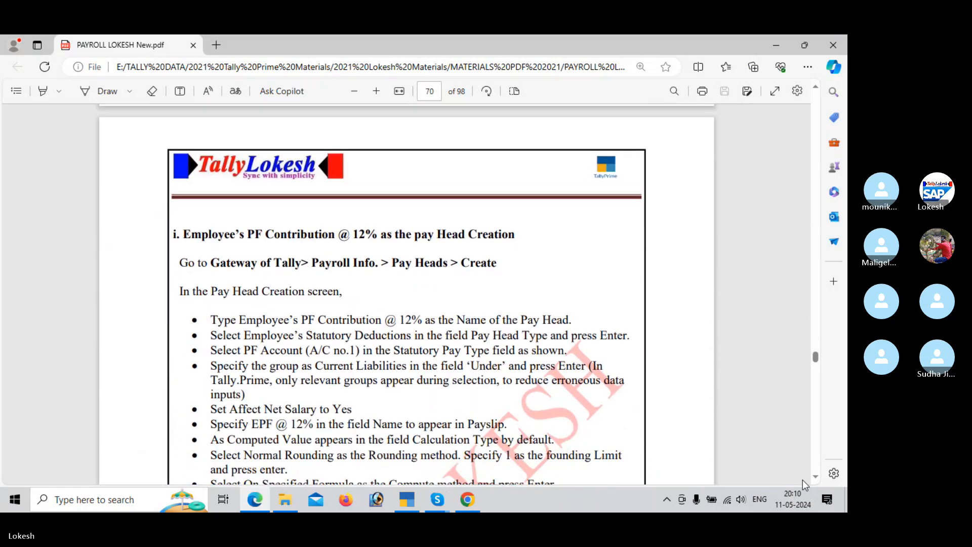
pyautogui.scroll(-4, 805, 484)
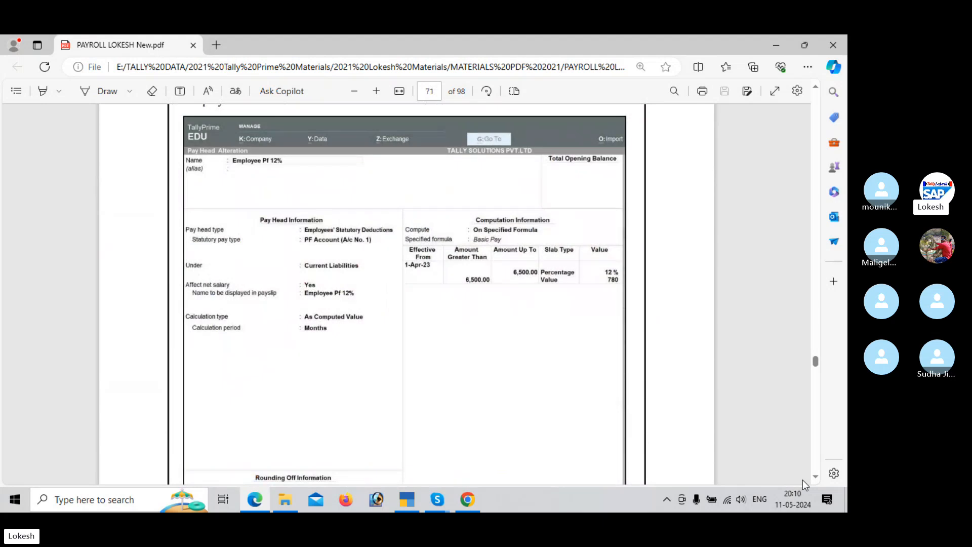
# Step: Return to TallyPrime and enter Employee as the beginning of the new deduction pay head's name
pyautogui.hotkey('alt', 'Tab')
pyautogui.write('Em')
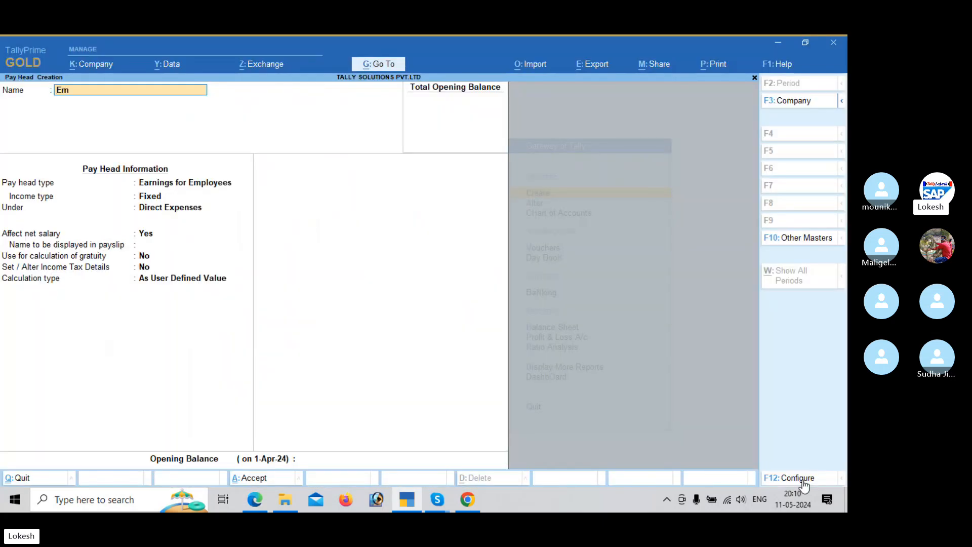
pyautogui.write('ployee @ 12%')
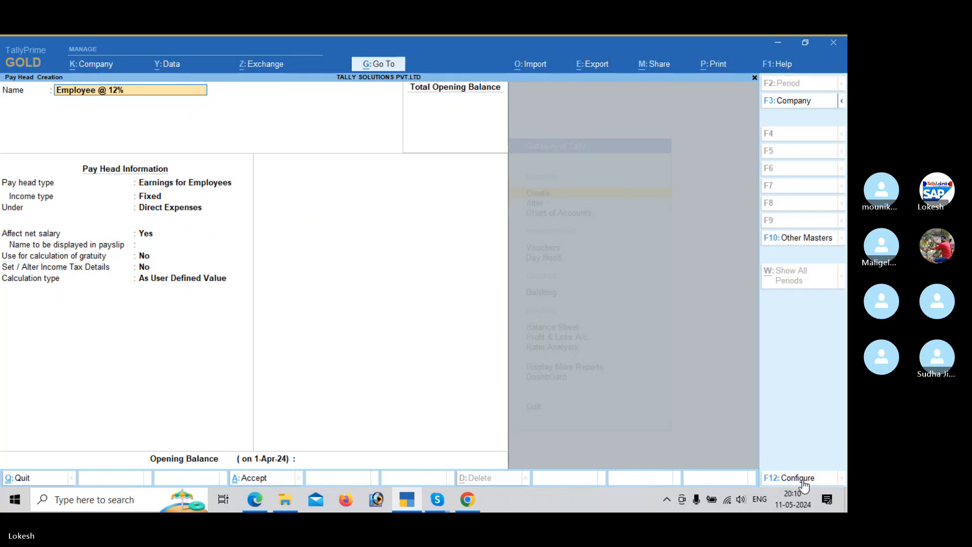
# Step: Name the pay head Employee @ 12% and make it an Employees' Statutory Deductions type with PF Account (A/c No. 1) as statutory pay type
pyautogui.press('Return')
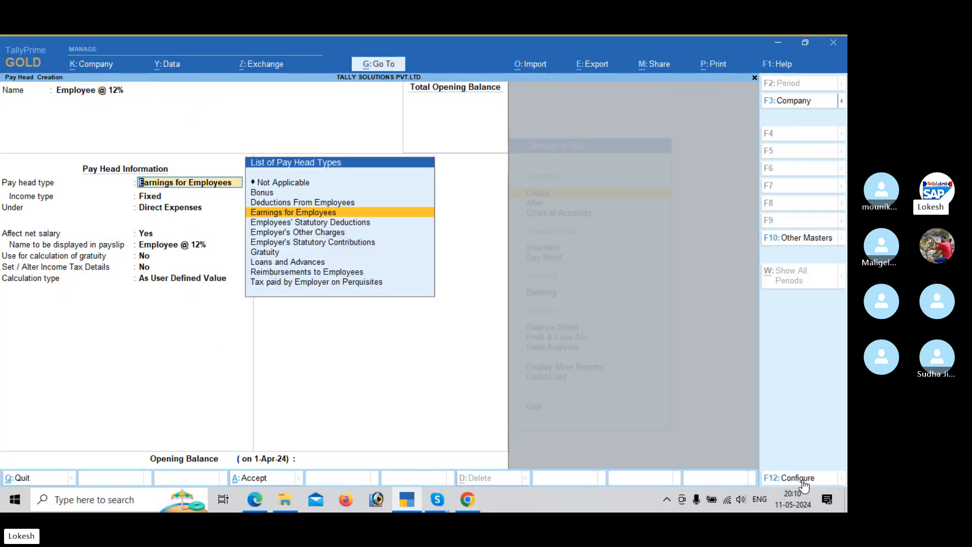
pyautogui.press('Down')
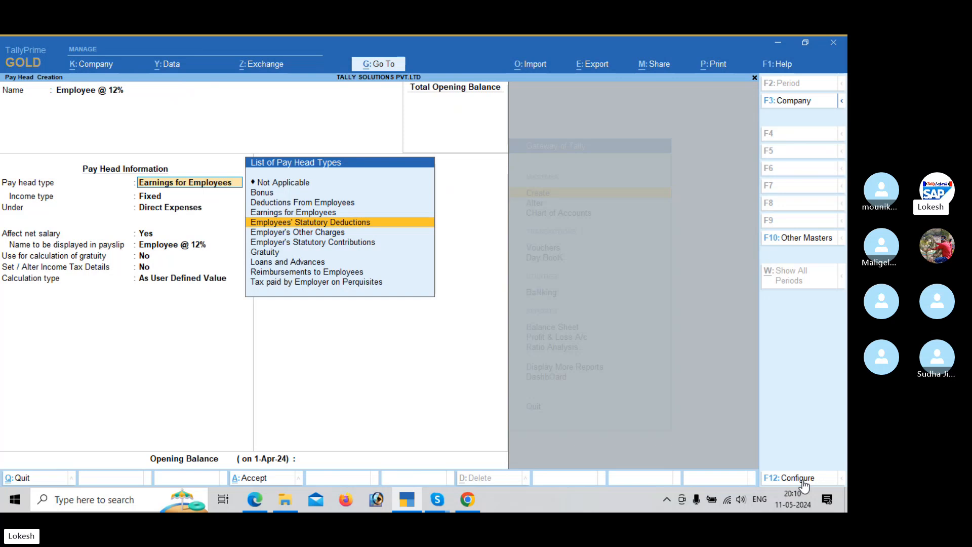
pyautogui.press('Return')
pyautogui.press('Down')
pyautogui.press('Down')
pyautogui.press('Down')
pyautogui.press('Down')
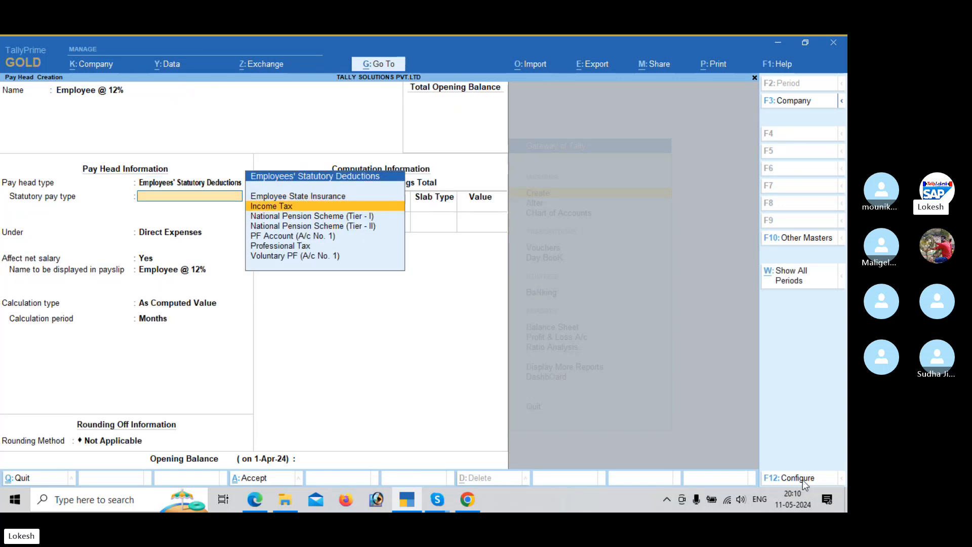
pyautogui.press('Return')
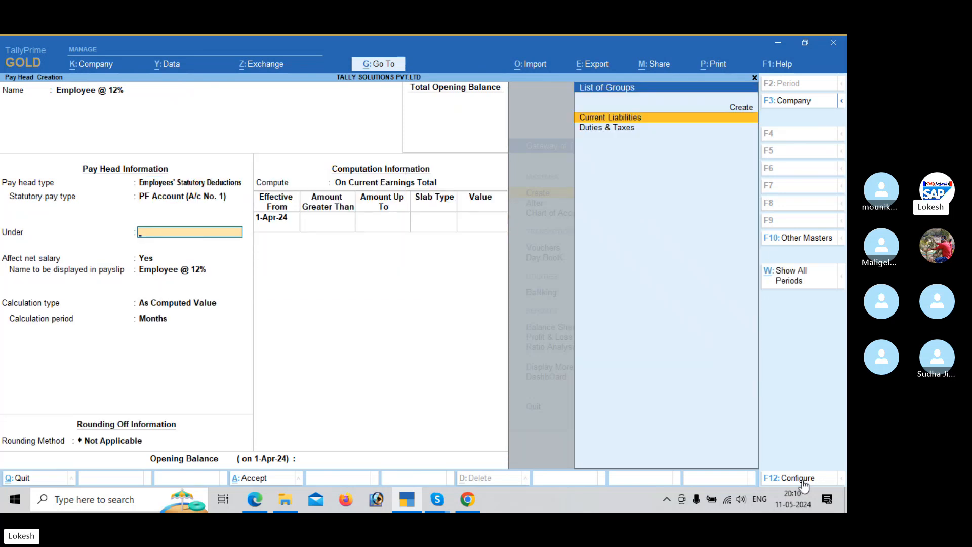
# Step: Place Employee @ 12% under Current Liabilities, keeping its net salary setting, payslip name and calculation defaults
pyautogui.hotkey('alt', 'Tab')
pyautogui.hotkey('alt', 'Tab')
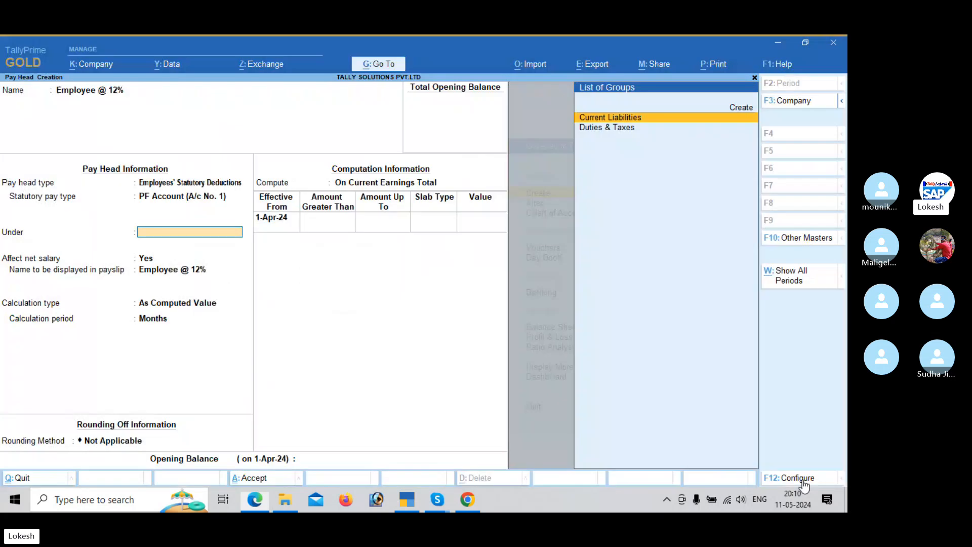
pyautogui.press('Return')
pyautogui.press('Return')
pyautogui.press('Return')
pyautogui.press('Return')
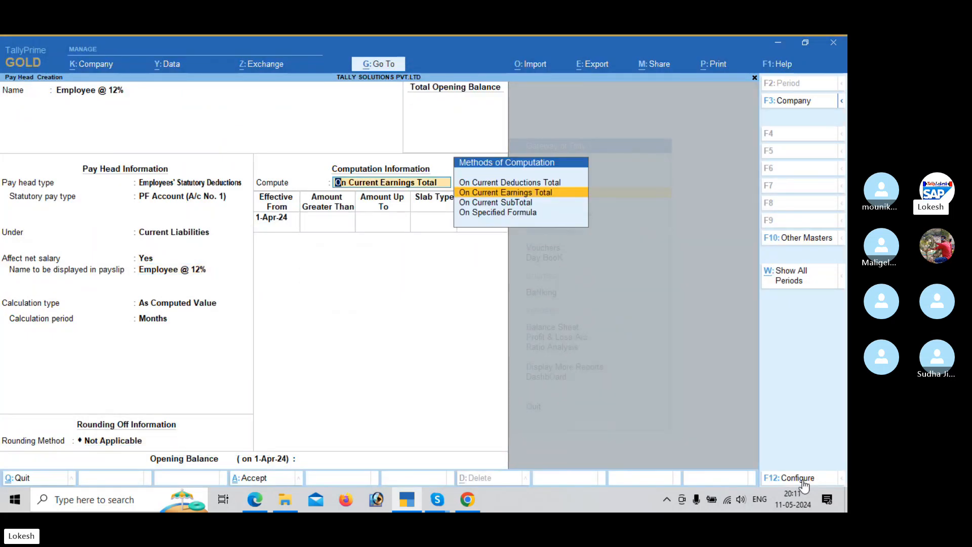
# Step: Compute the PF deduction On Specified Formula using Basic Pay, checking the PDF sample, and keep 1-Apr-24 as its effective date
pyautogui.press('Down')
pyautogui.press('Down')
pyautogui.hotkey('alt', 'Tab')
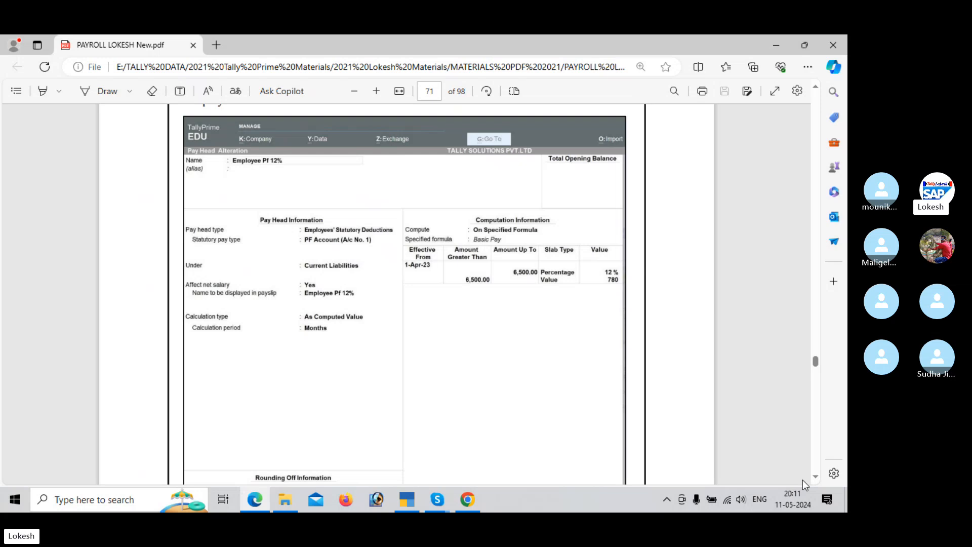
pyautogui.hotkey('alt', 'Tab')
pyautogui.press('Return')
pyautogui.press('Return')
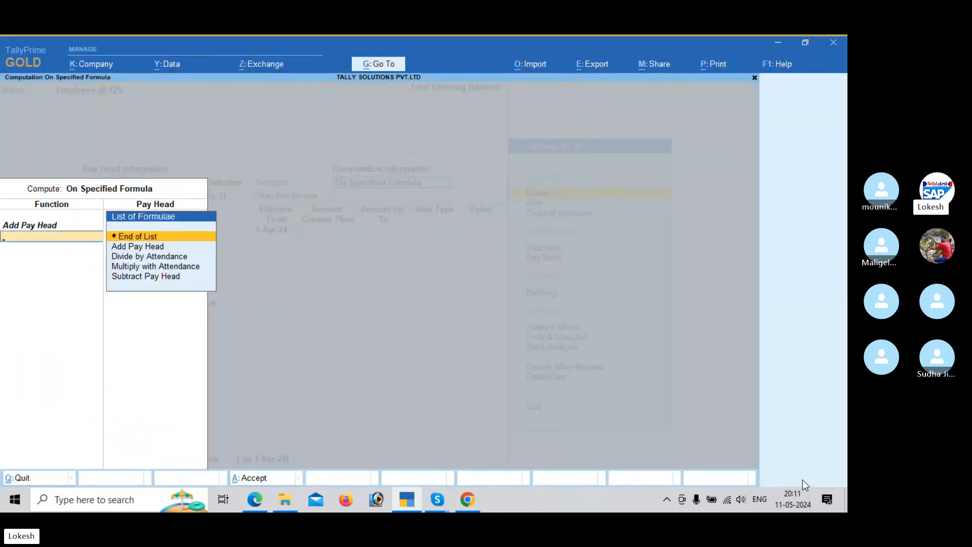
pyautogui.press('Return')
pyautogui.press('Return')
pyautogui.hotkey('alt', 'Tab')
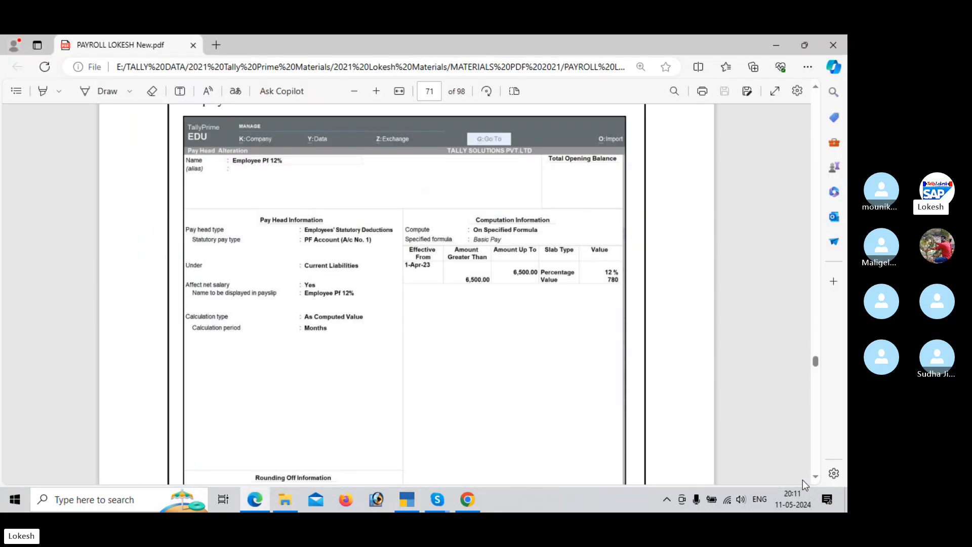
pyautogui.hotkey('alt', 'Tab')
pyautogui.press('Escape')
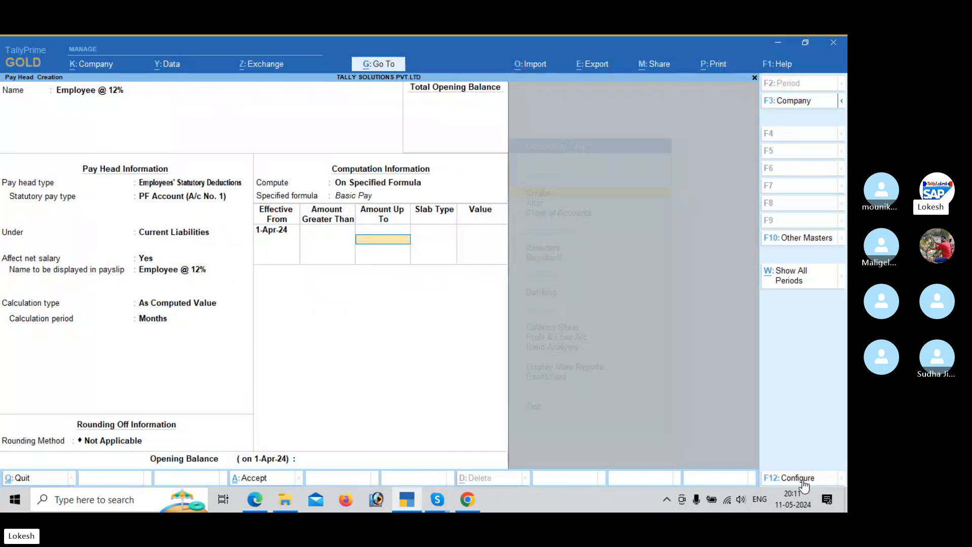
# Step: Define the first PF slab for amounts up to 6,500 as a Percentage of 12%, following the PDF sample
pyautogui.write('6500')
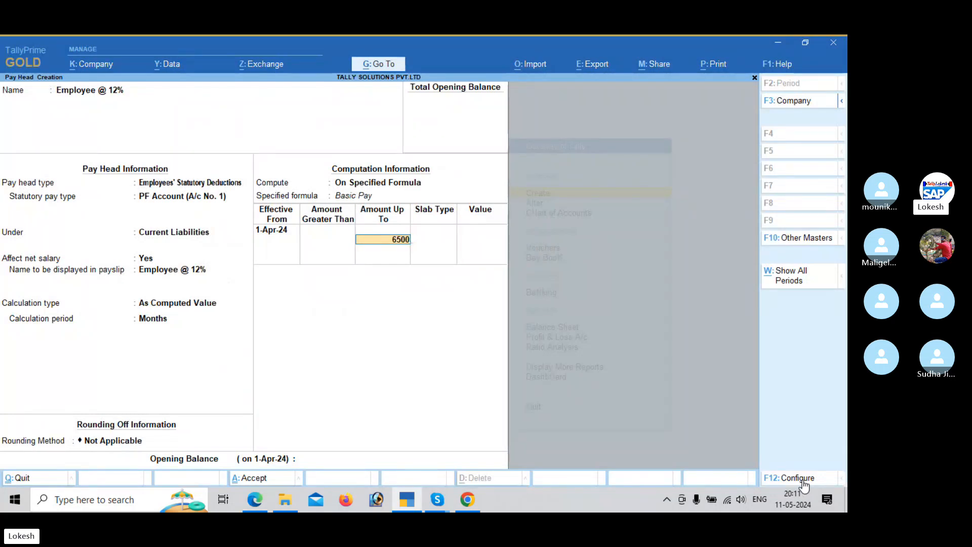
pyautogui.press('Return')
pyautogui.press('Return')
pyautogui.hotkey('alt', 'Tab')
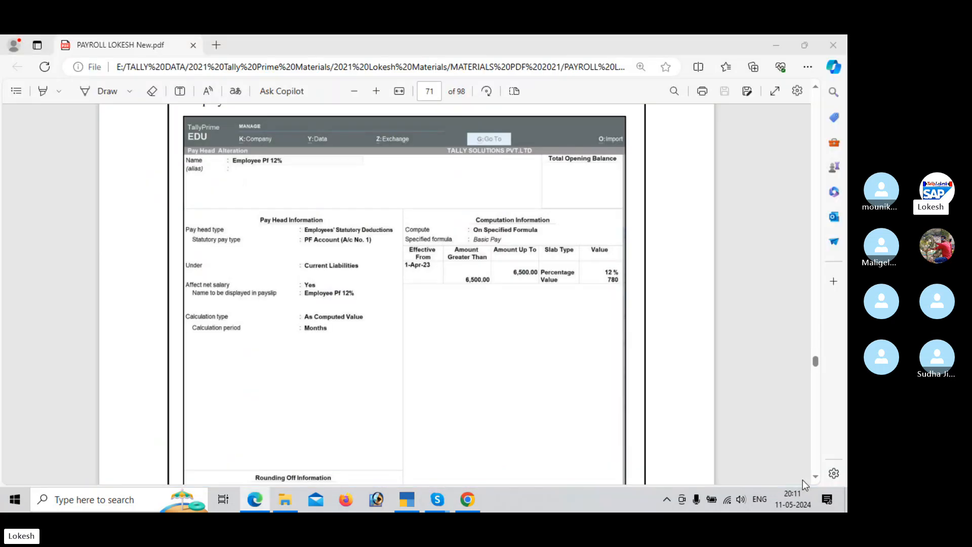
pyautogui.hotkey('alt', 'Tab')
pyautogui.write('12')
pyautogui.press('Return')
# Step: Set the slab above 6,500 to the Value type with 780, as in the PDF sample, and save the pay head
pyautogui.hotkey('alt', 'Tab')
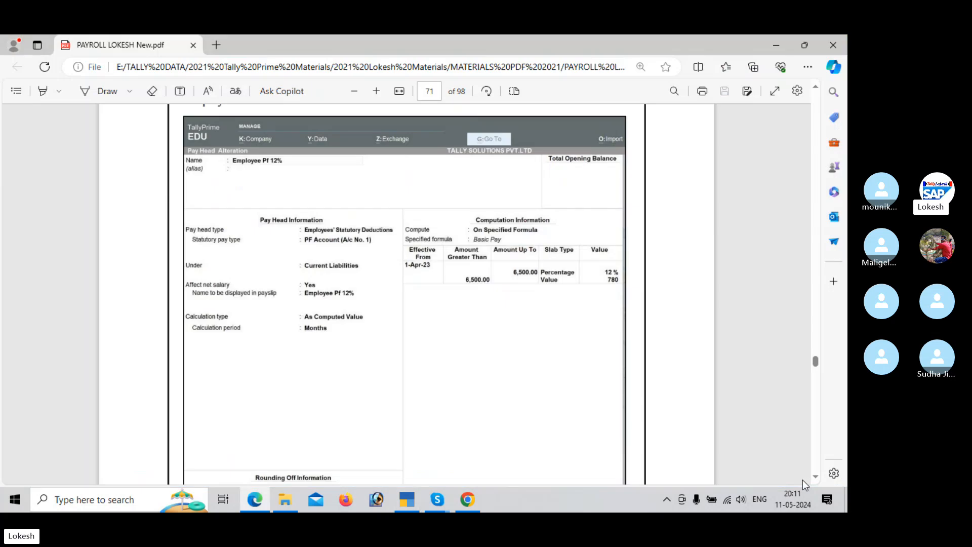
pyautogui.hotkey('alt', 'Tab')
pyautogui.press('Down')
pyautogui.press('Return')
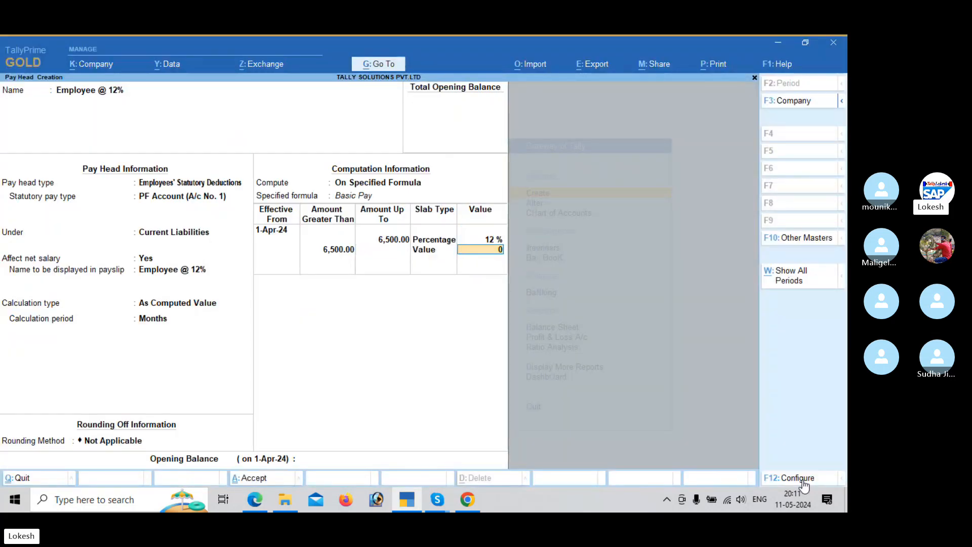
pyautogui.write('0')
pyautogui.hotkey('alt', 'Tab')
pyautogui.hotkey('alt', 'Tab')
pyautogui.write('78')
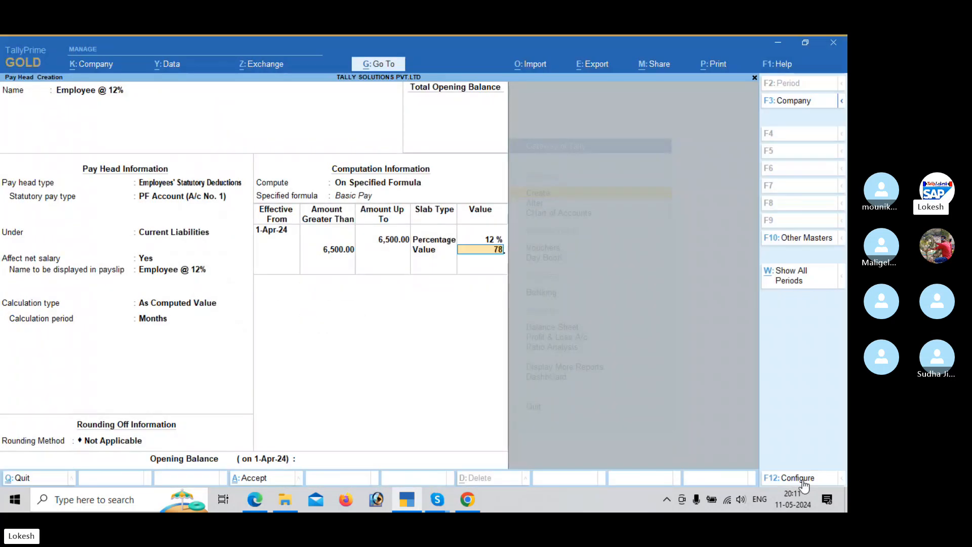
pyautogui.write('0')
pyautogui.press('Return')
pyautogui.press('Return')
pyautogui.press('Return')
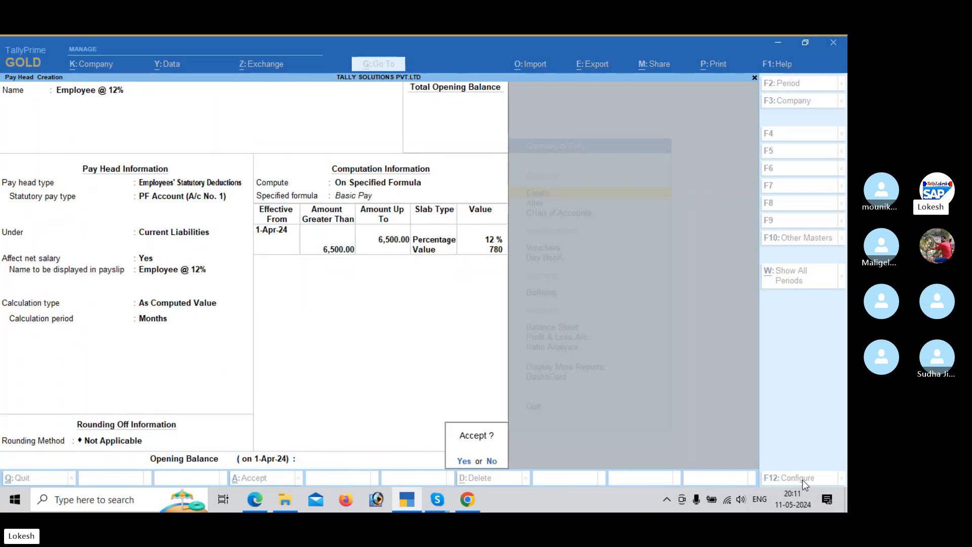
pyautogui.press('Return')
# Step: Consult the PDF's employee ESI contribution sample and begin naming the next pay head Employee Esi @ in TallyPrime
pyautogui.hotkey('alt', 'Tab')
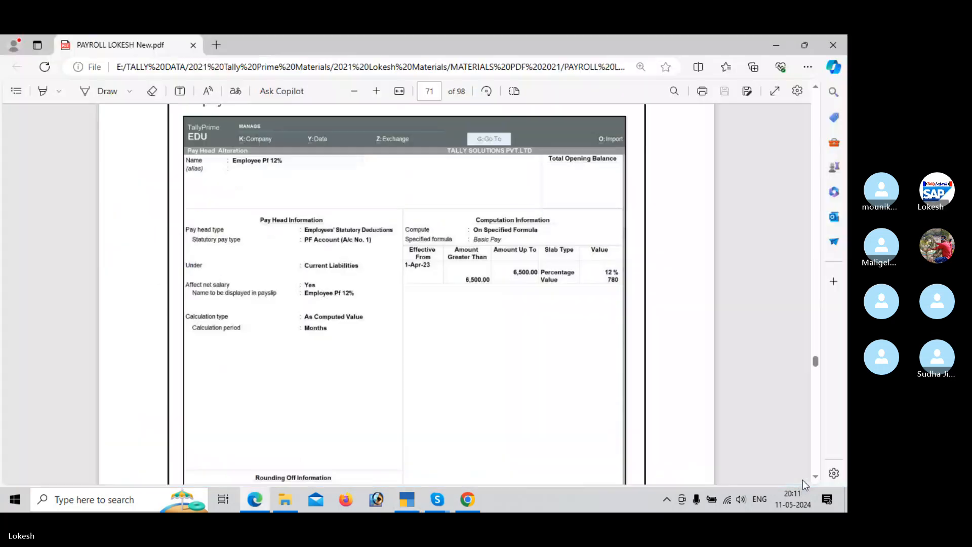
pyautogui.scroll(-10, 805, 484)
pyautogui.scroll(-10, 805, 484)
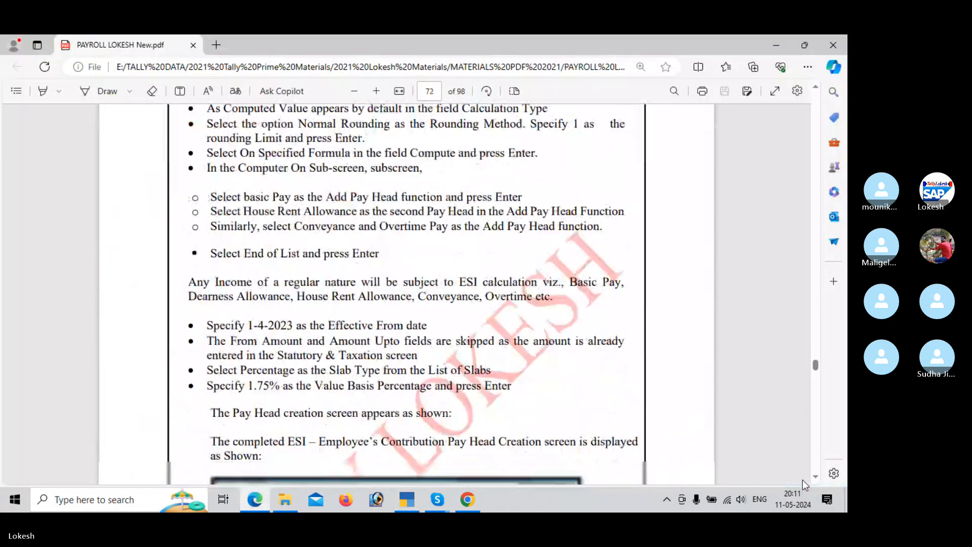
pyautogui.scroll(-1, 805, 484)
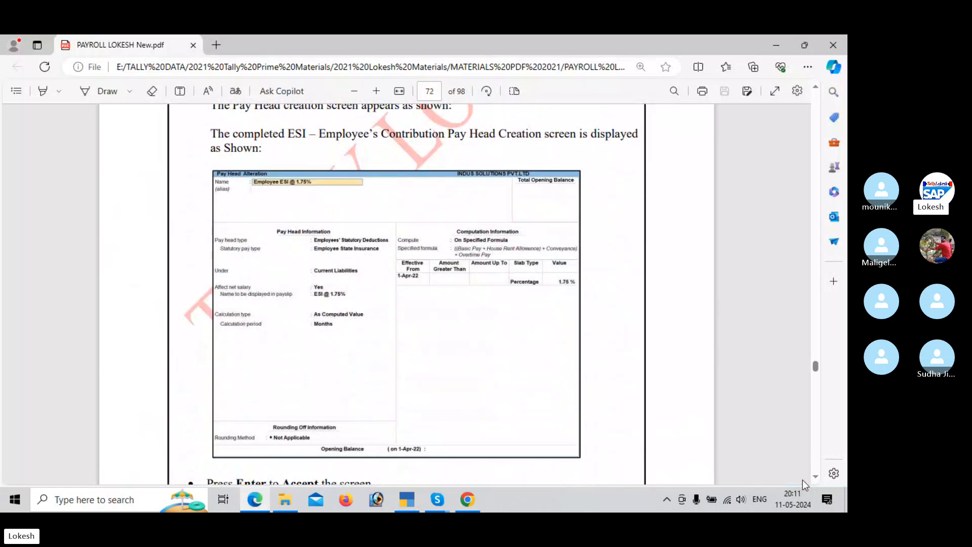
pyautogui.hotkey('alt', 'Tab')
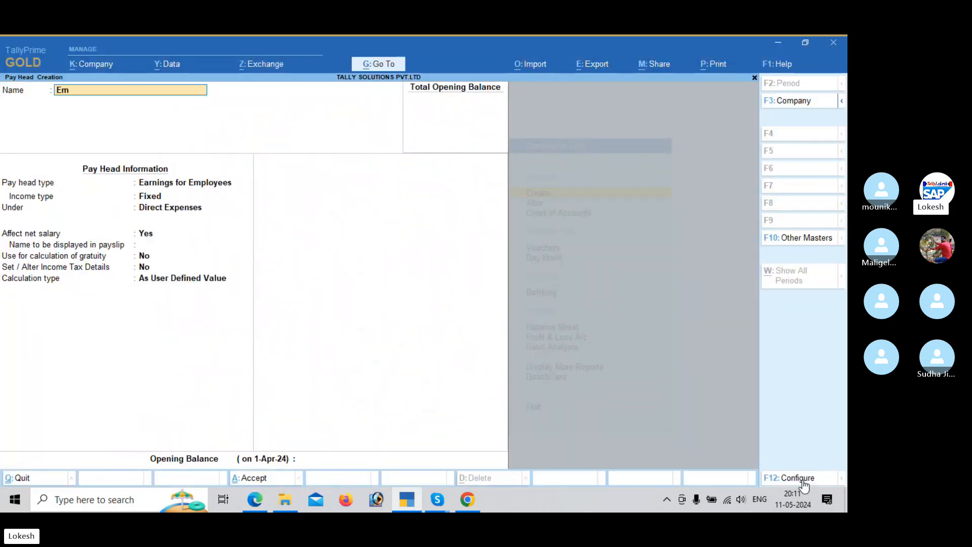
pyautogui.write('ployee Esi @')
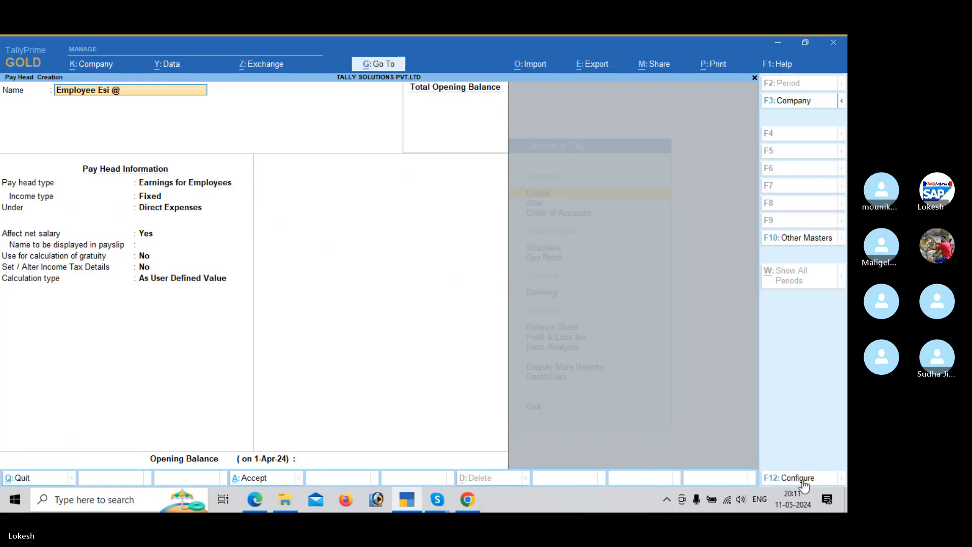
pyautogui.press('Return')
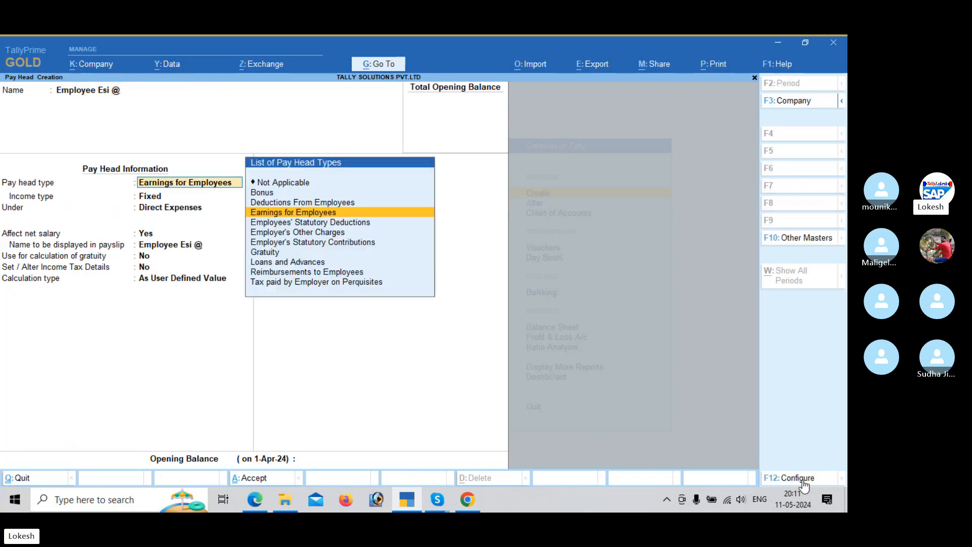
# Step: Check the rate in the PDF and complete the pay head's name as Employee Esi @ 1.75%
pyautogui.hotkey('alt', 'Tab')
pyautogui.hotkey('alt', 'Tab')
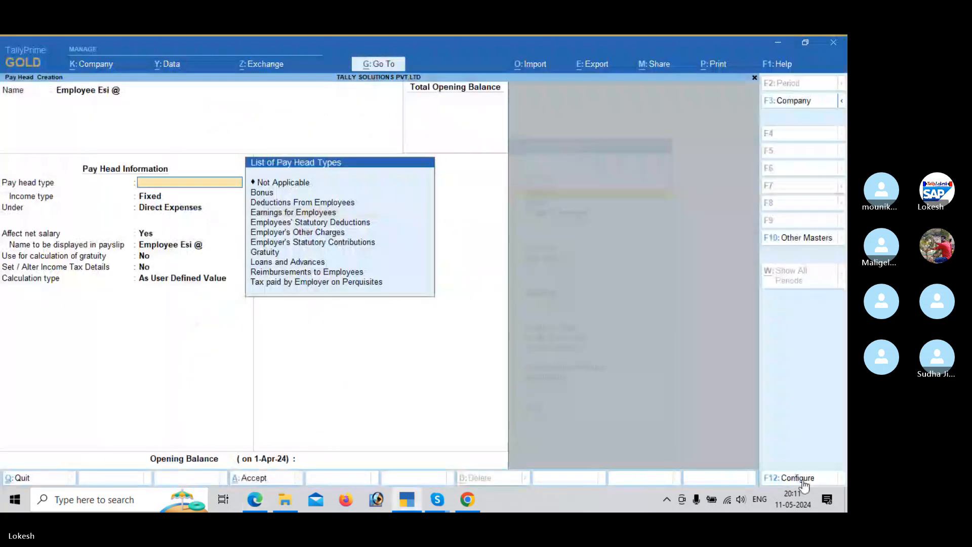
pyautogui.press('BackSpace')
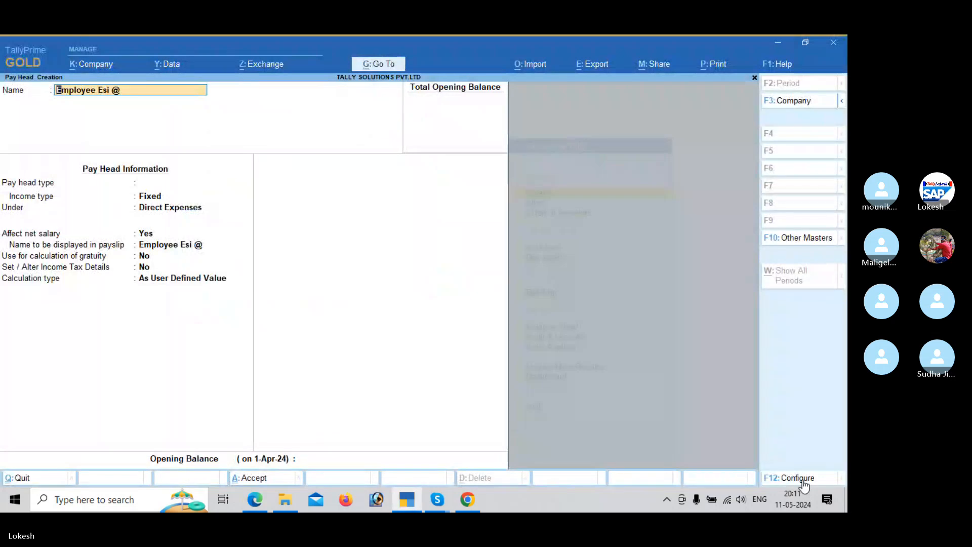
pyautogui.press('ctrl')
pyautogui.write('1.')
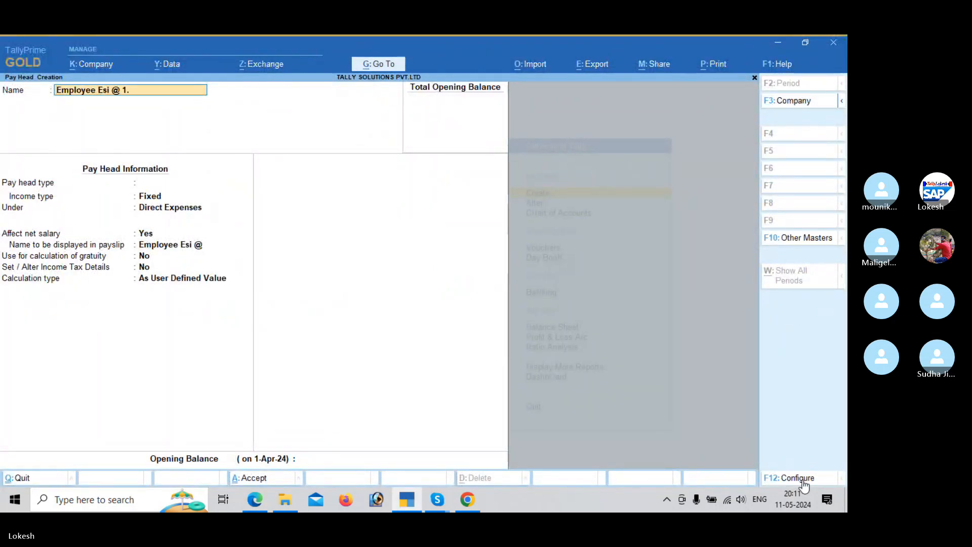
pyautogui.write('75')
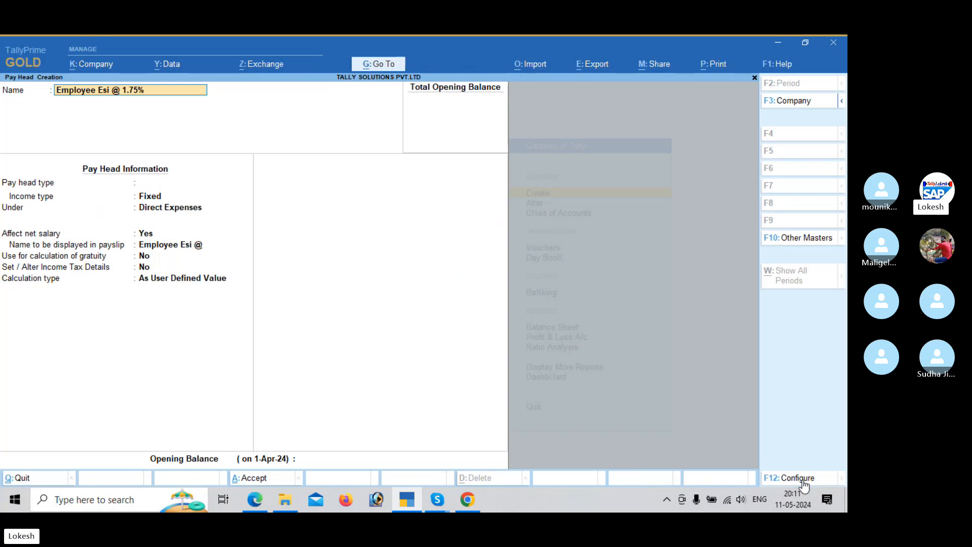
pyautogui.write('%')
pyautogui.press('Return')
# Step: Make the ESI pay head an Employees' Statutory Deductions type with Employee State Insurance as statutory pay type, per the PDF sample
pyautogui.hotkey('alt', 'Tab')
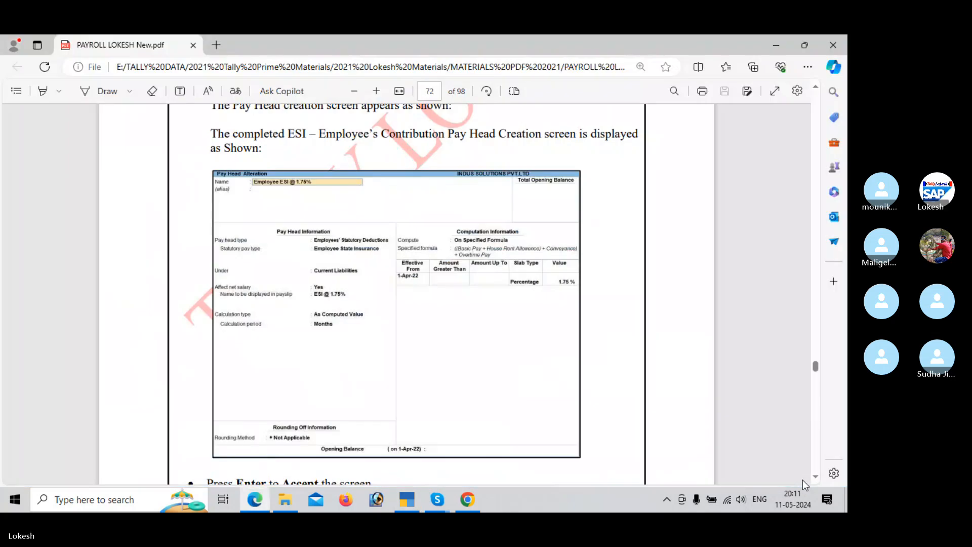
pyautogui.hotkey('alt', 'Tab')
pyautogui.press('Up')
pyautogui.press('Down')
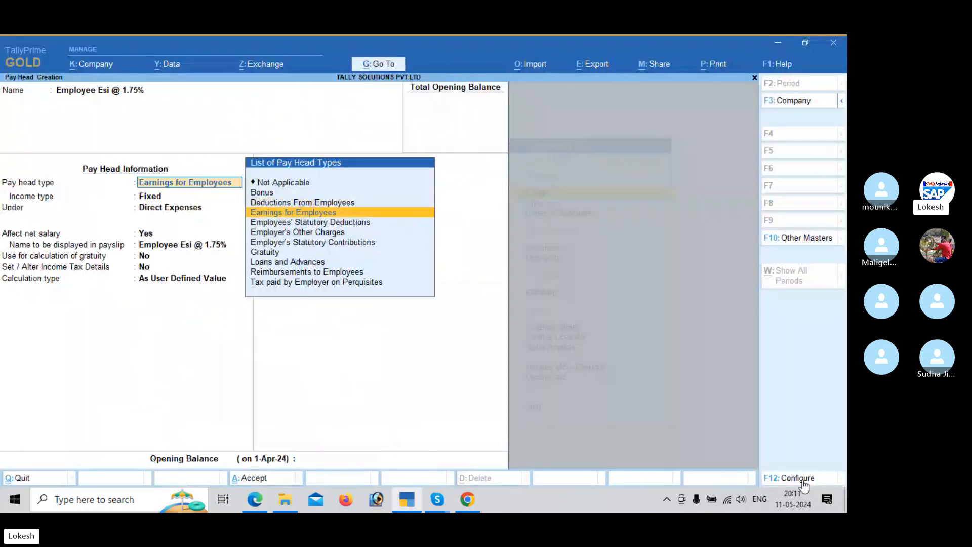
pyautogui.press('Down')
pyautogui.press('Return')
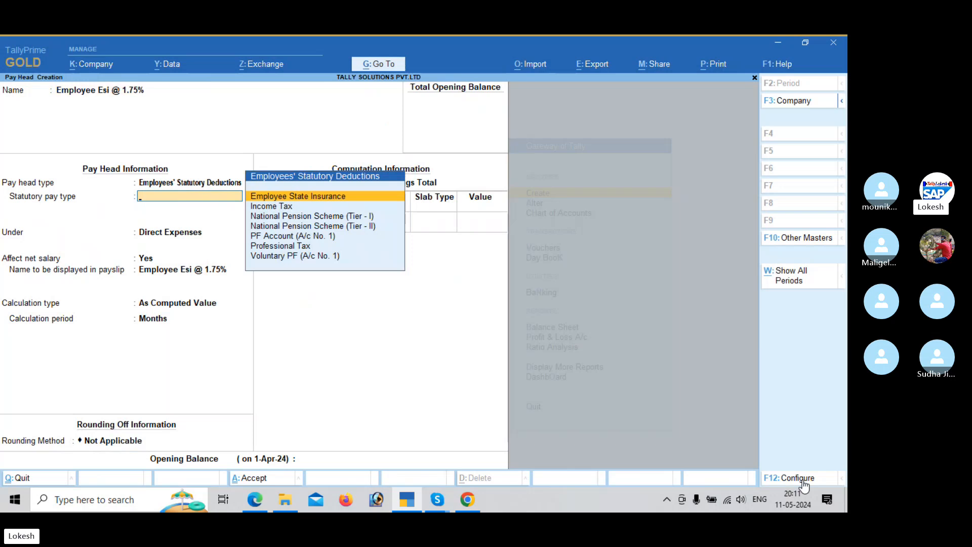
pyautogui.press('Return')
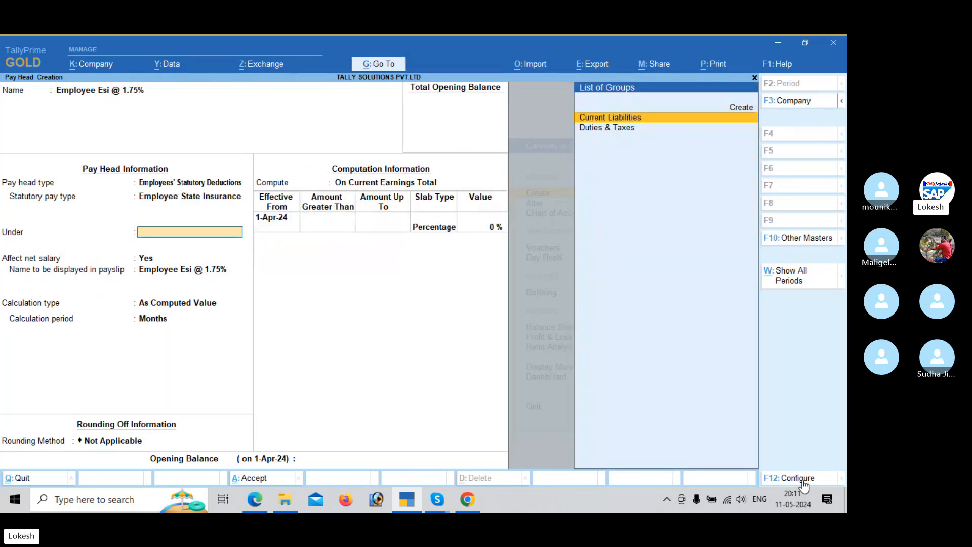
# Step: Place the ESI pay head under Current Liabilities and compute it On Specified Formula, adding Basic Pay as the first component
pyautogui.press('Return')
pyautogui.press('Return')
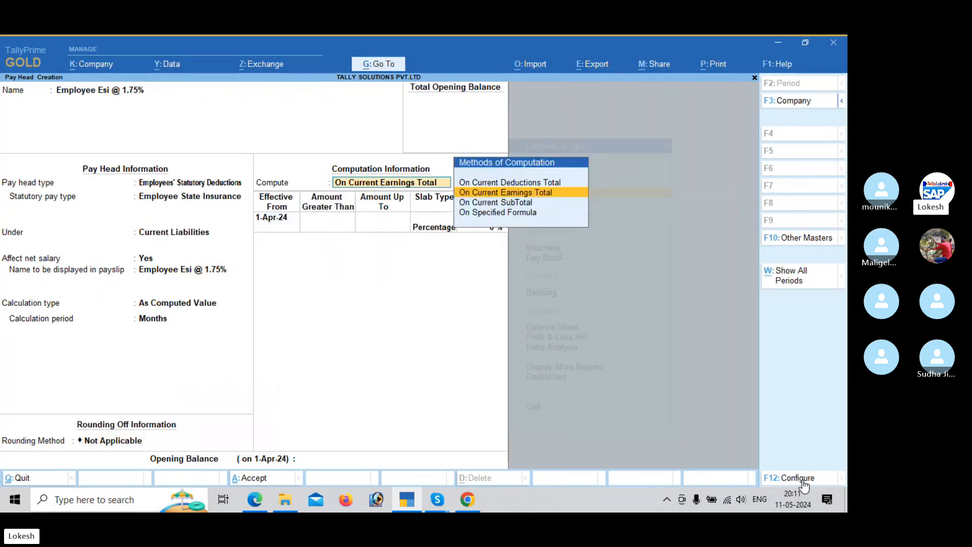
pyautogui.hotkey('alt', 'Tab')
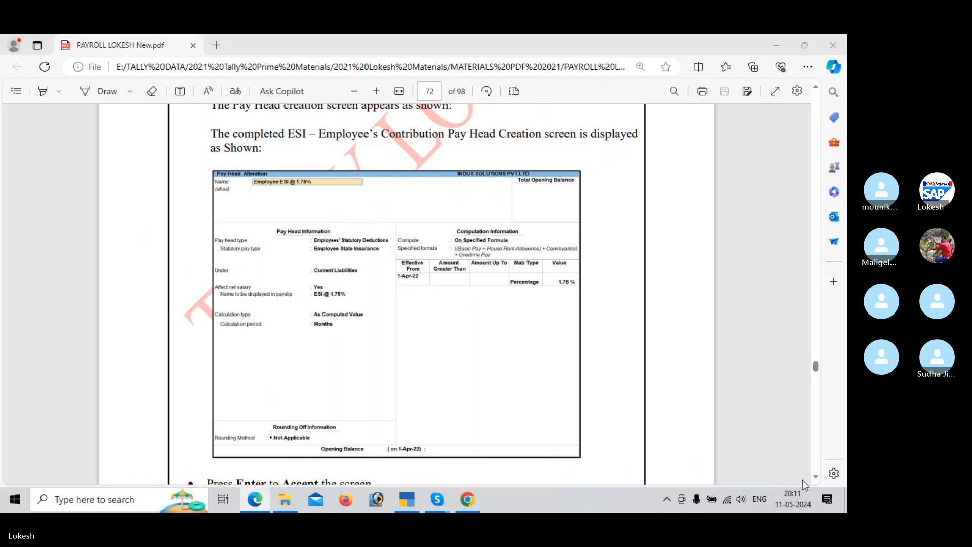
pyautogui.hotkey('alt', 'Tab')
pyautogui.press('Return')
# Step: Add House Rent Allowence and Conveyance as pay heads to the Employee Esi @ 1.75% computation formula
pyautogui.press('Return')
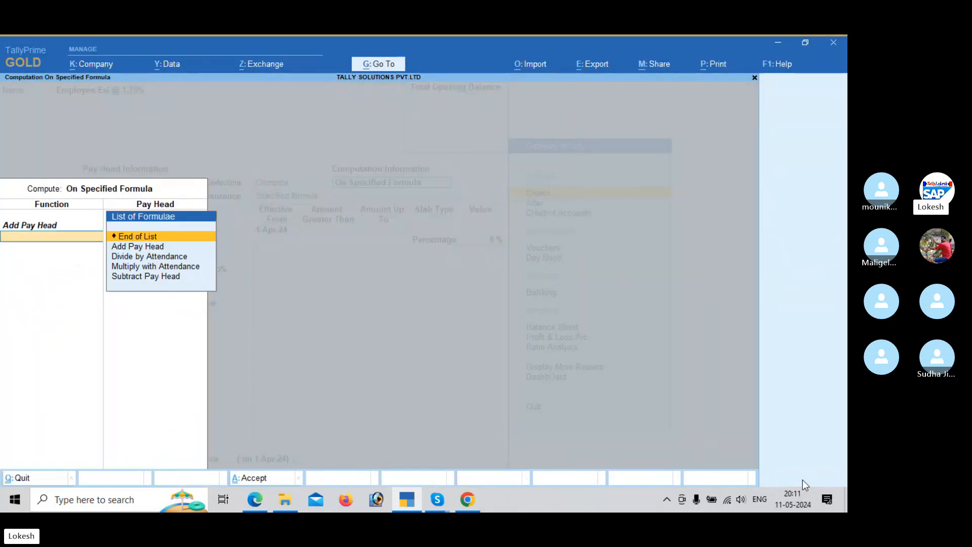
pyautogui.press('Down')
pyautogui.press('Return')
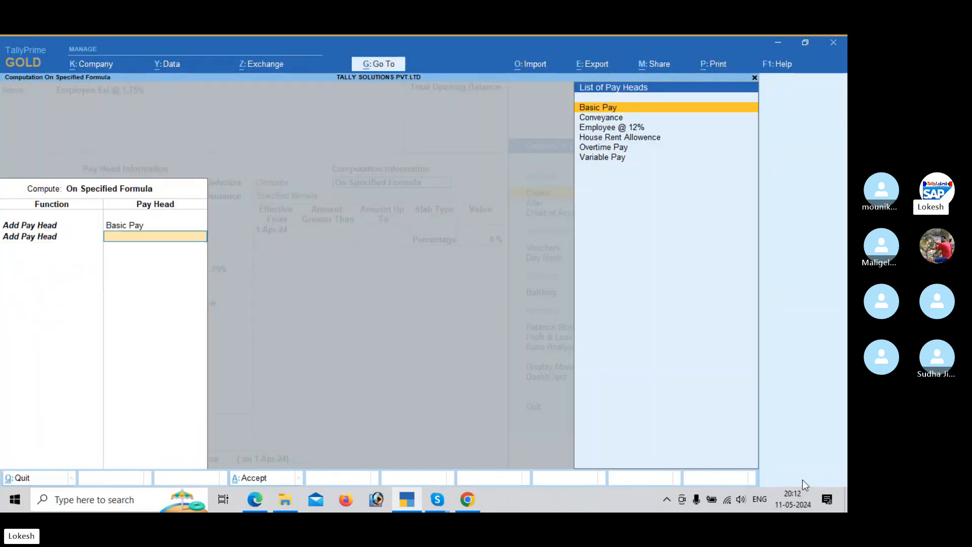
pyautogui.press('Down')
pyautogui.press('Down')
pyautogui.press('Down')
pyautogui.press('Return')
pyautogui.press('Down')
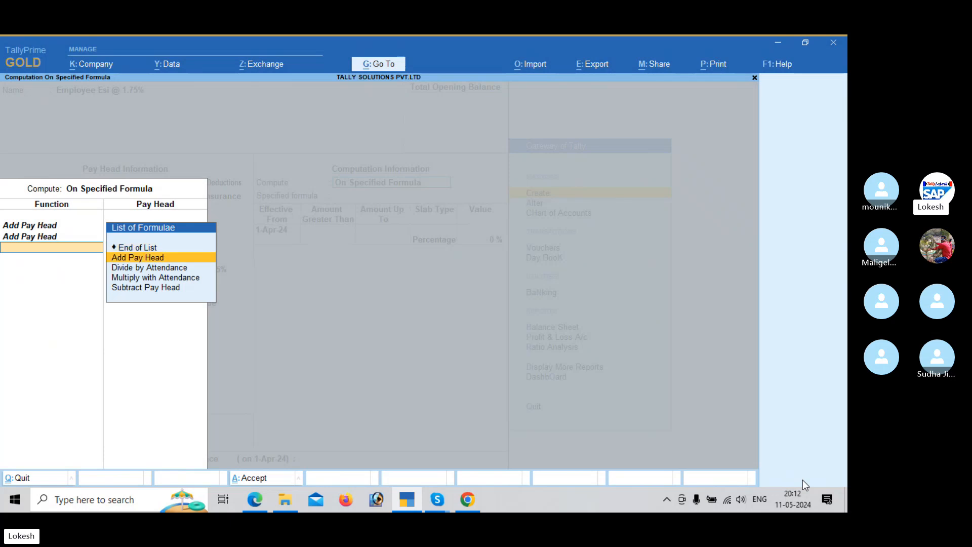
pyautogui.press('Return')
pyautogui.press('Down')
# Step: Check the ESI formula in the PDF sample, add Overtime Pay as its last component in TallyPrime and finish the formula
pyautogui.press('Return')
pyautogui.press('Down')
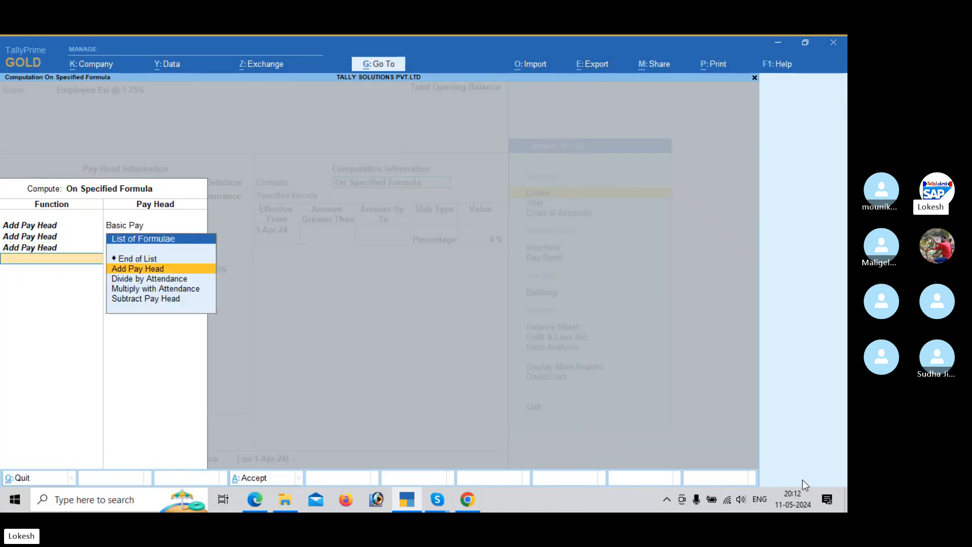
pyautogui.press('Return')
pyautogui.hotkey('alt', 'Tab')
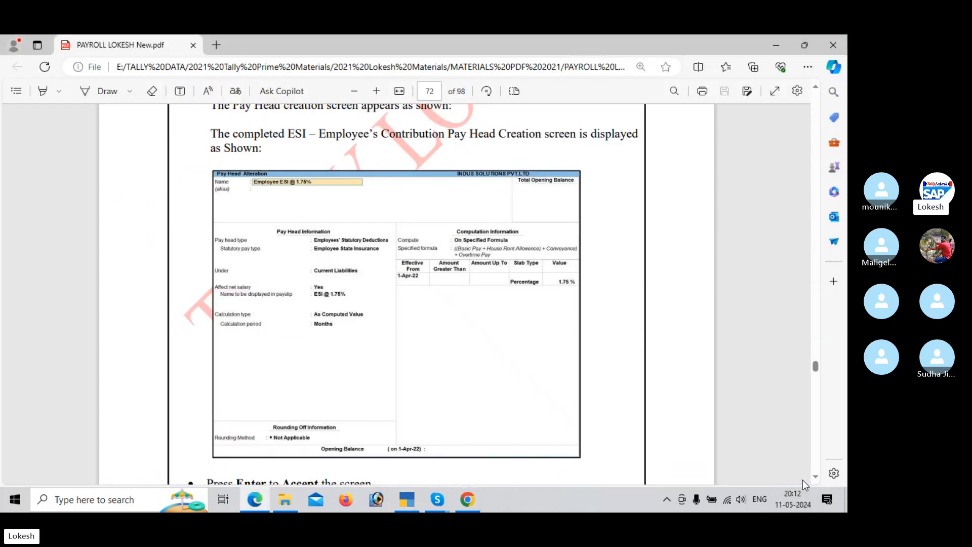
pyautogui.hotkey('alt', 'Tab')
pyautogui.press('Down')
pyautogui.press('Down')
pyautogui.press('Down')
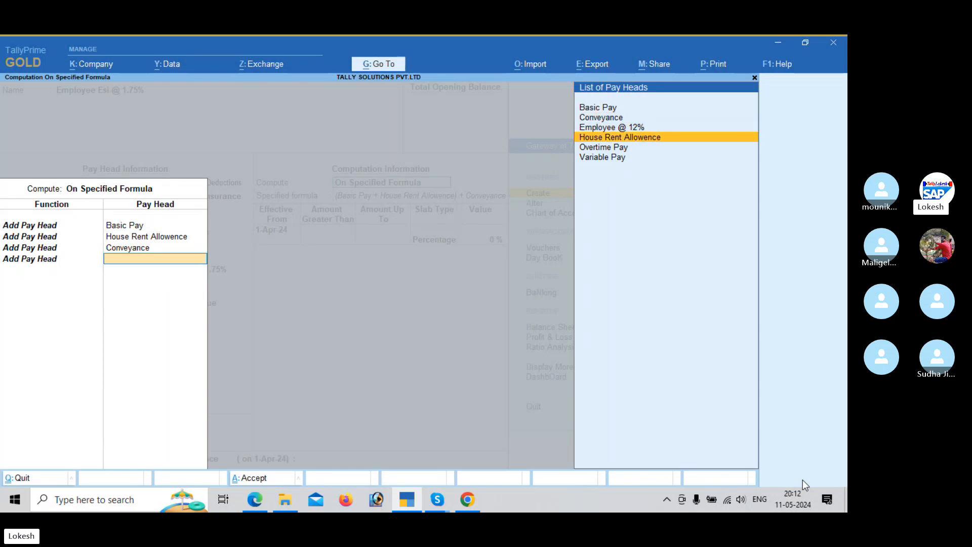
pyautogui.press('Down')
pyautogui.press('Return')
pyautogui.press('Return')
pyautogui.press('Return')
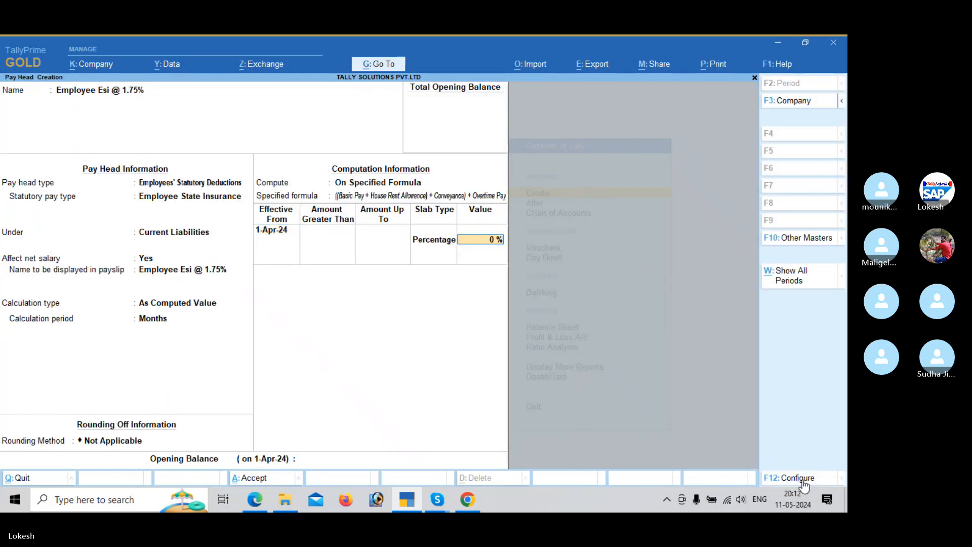
# Step: Set the ESI pay head's percentage value to 1.75 % per the PDF and save the pay head
pyautogui.hotkey('alt', 'Tab')
pyautogui.hotkey('alt', 'Tab')
pyautogui.write('1')
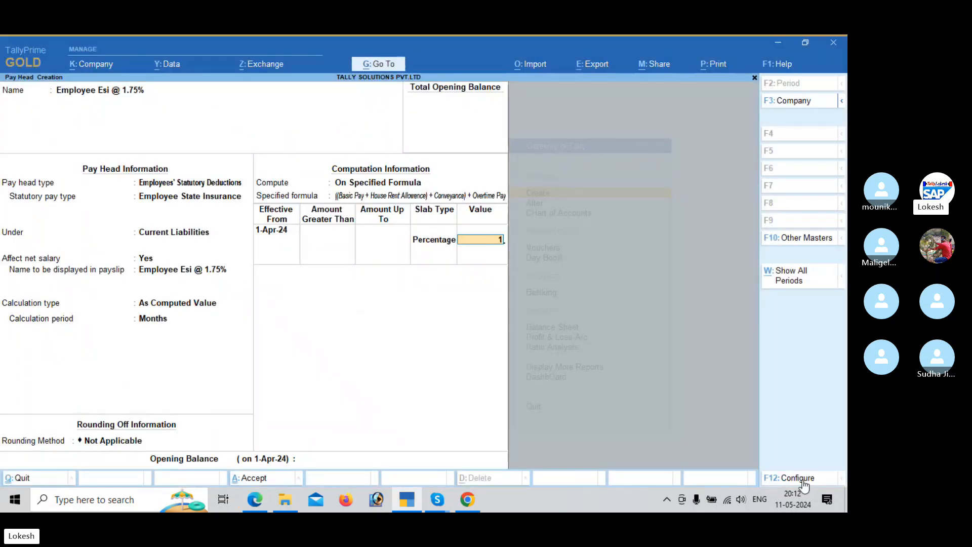
pyautogui.write('.75')
pyautogui.press('Return')
pyautogui.press('Return')
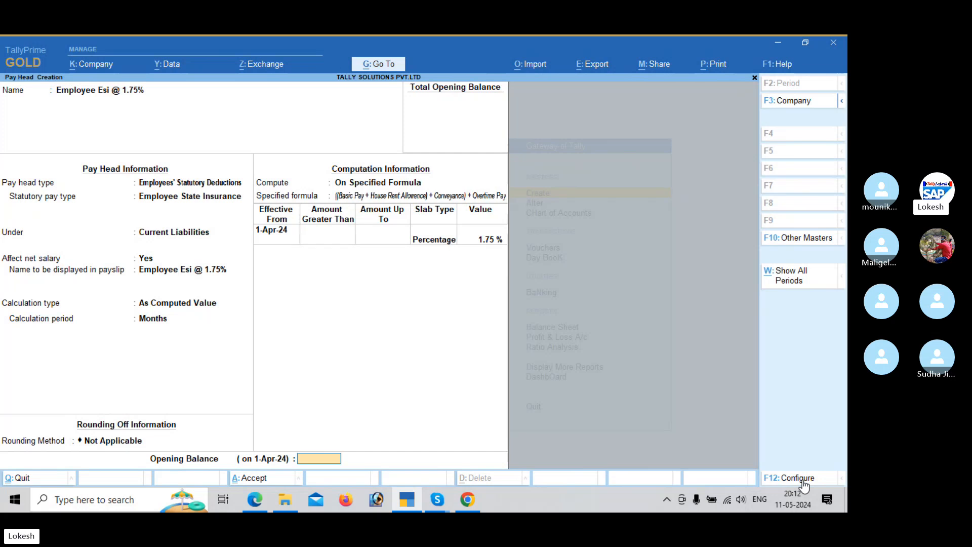
pyautogui.press('Return')
pyautogui.press('Return')
# Step: Consult the PDF's Professional Tax pay head sample and name the next pay head Professional Tax in TallyPrime
pyautogui.hotkey('alt', 'Tab')
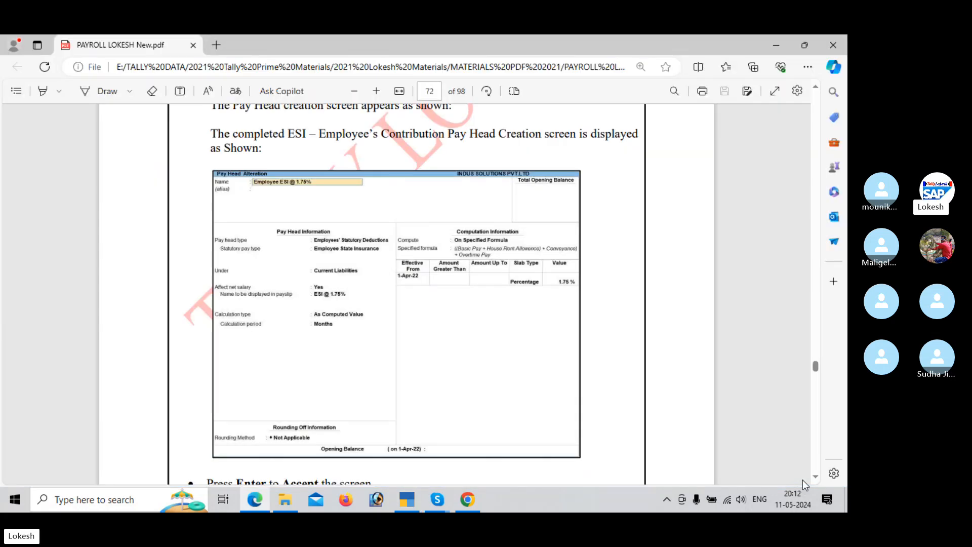
pyautogui.scroll(-5, 806, 483)
pyautogui.scroll(-6, 805, 484)
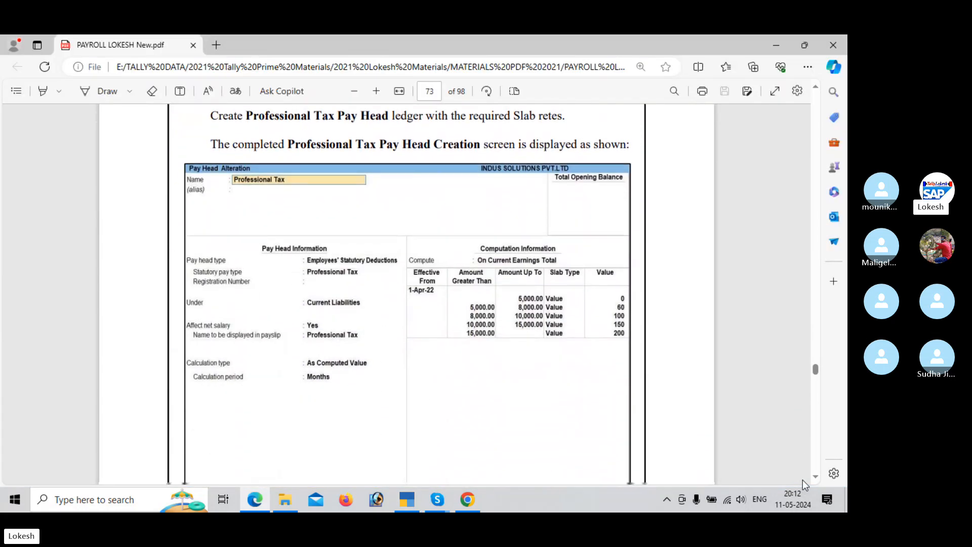
pyautogui.scroll(-2, 804, 482)
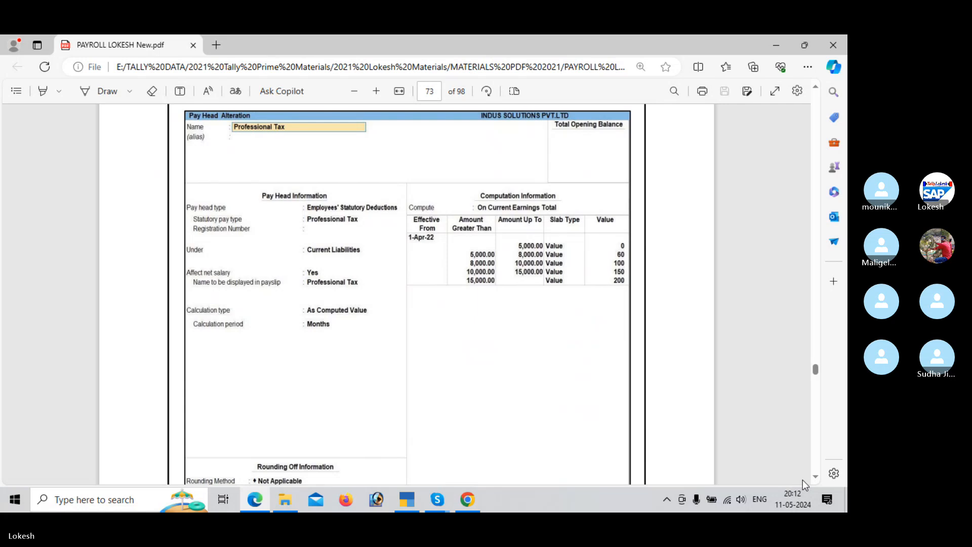
pyautogui.hotkey('alt', 'Tab')
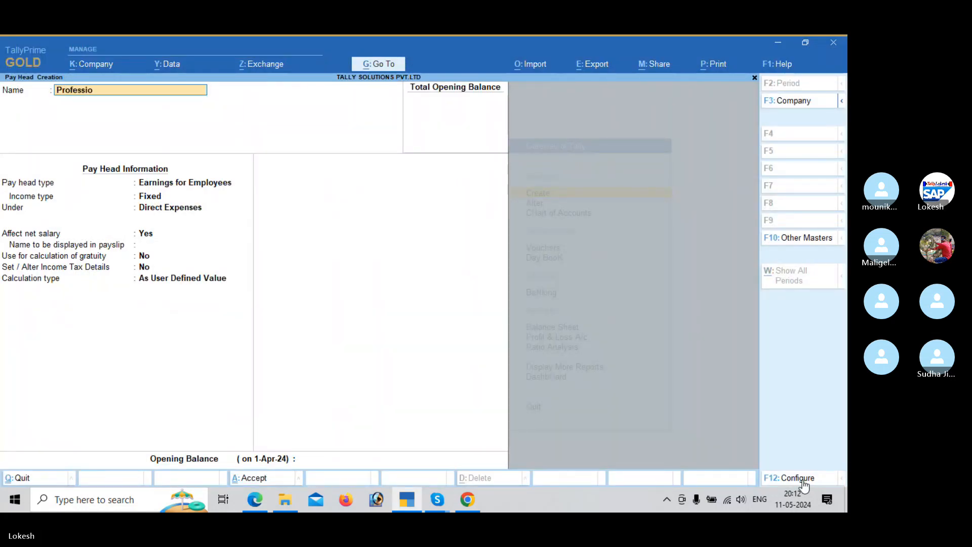
pyautogui.write('Professional Tax')
pyautogui.press('Return')
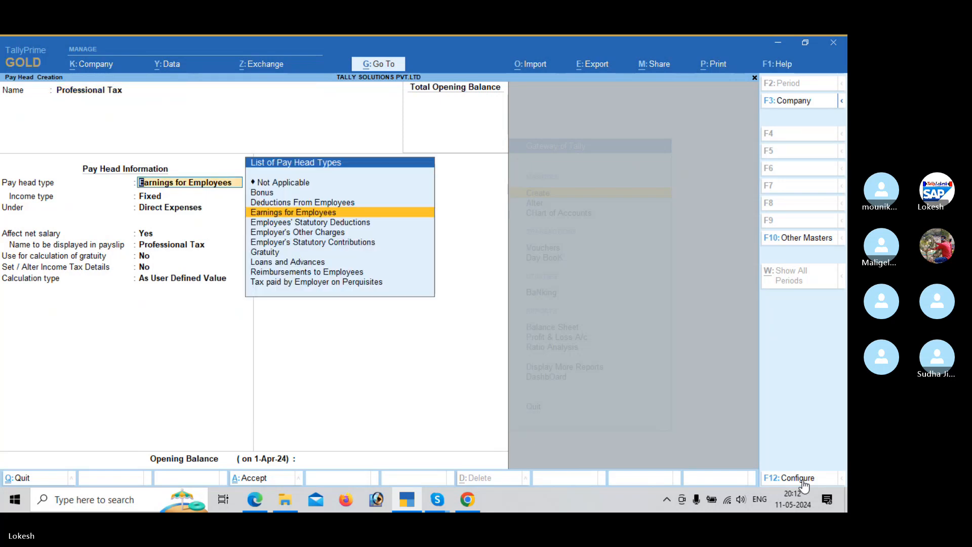
# Step: Make it an Employees' Statutory Deductions pay head with Professional Tax as statutory pay type, under Current Liabilities and affecting net salary
pyautogui.press('Down')
pyautogui.press('Return')
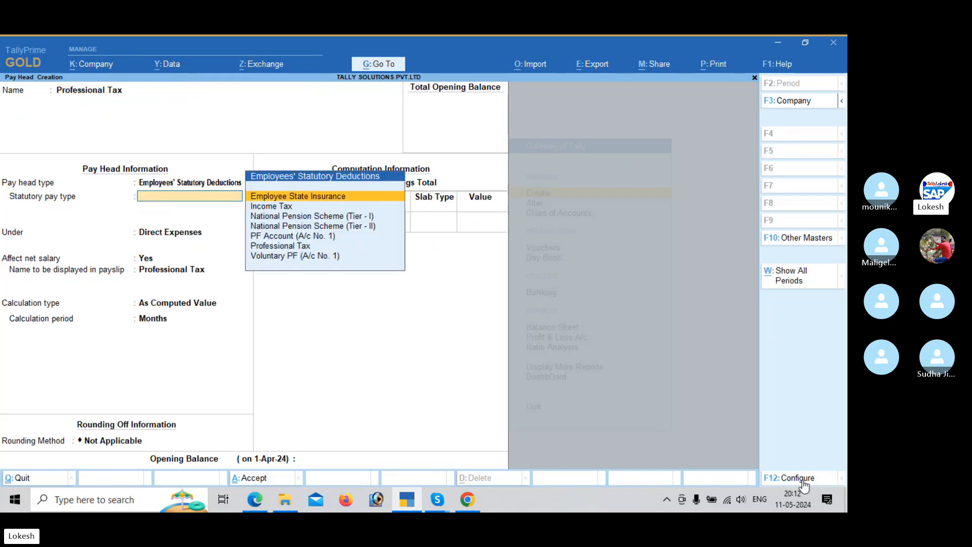
pyautogui.press('Down')
pyautogui.press('Down')
pyautogui.press('Down')
pyautogui.press('Down')
pyautogui.press('Down')
pyautogui.press('Return')
pyautogui.press('Return')
# Step: Keep the calculation As Computed Value by Months, computed On Current Earnings Total and effective from 1-Apr-24
pyautogui.press('Return')
pyautogui.press('Return')
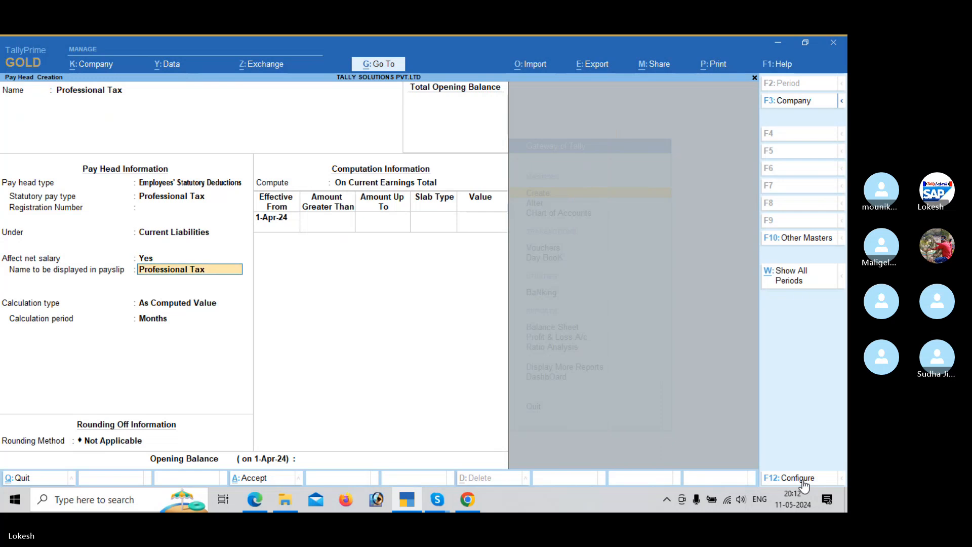
pyautogui.press('Return')
pyautogui.press('Return')
pyautogui.press('Return')
pyautogui.press('Return')
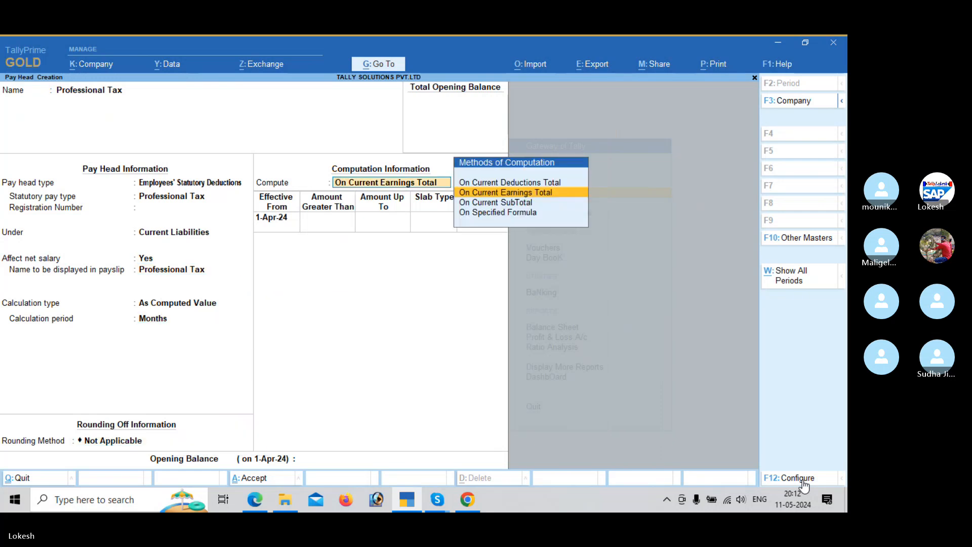
pyautogui.press('Return')
pyautogui.press('Return')
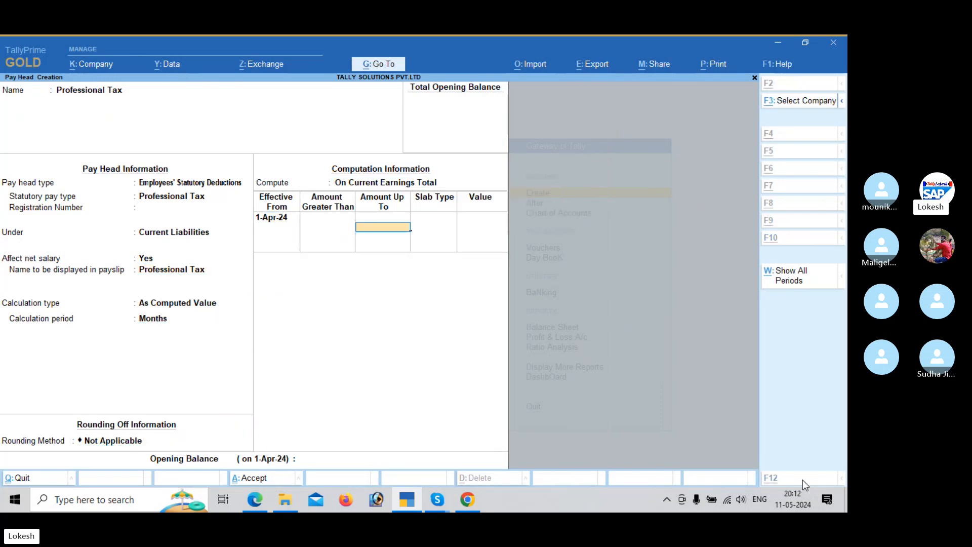
# Step: Enter the first Professional Tax slab from the PDF: amounts up to 5,000 with slab type Value
pyautogui.hotkey('alt', 'Tab')
pyautogui.hotkey('alt', 'Tab')
pyautogui.write('50')
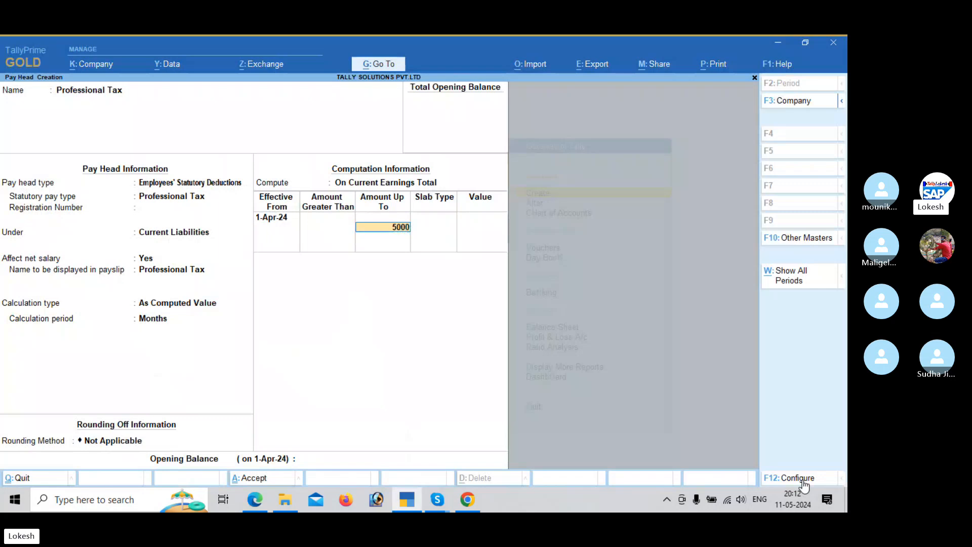
pyautogui.press('Return')
# Step: Leave the first slab at 0 and add the slab up to 8,000 as a Value of 60, per the PDF
pyautogui.hotkey('alt', 'Tab')
pyautogui.hotkey('alt', 'Tab')
pyautogui.press('Down')
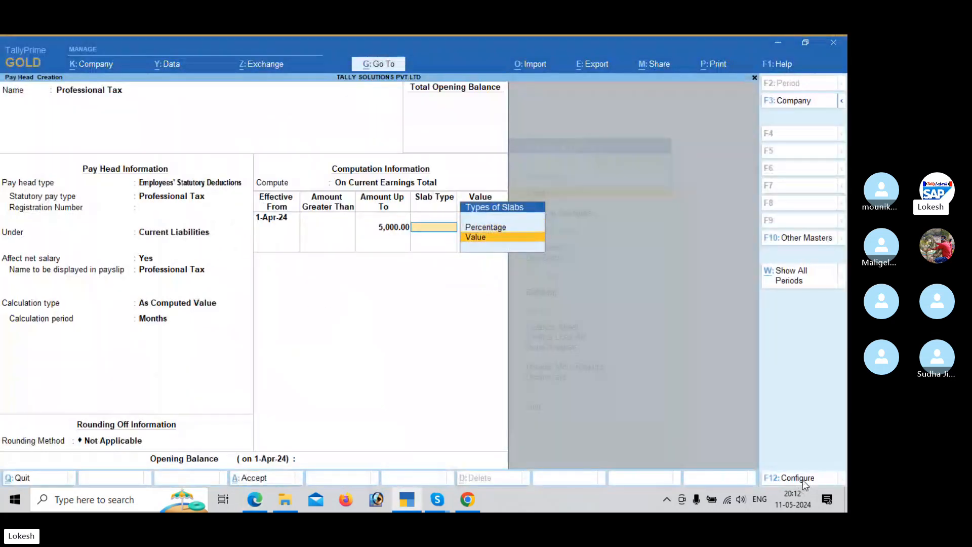
pyautogui.press('Return')
pyautogui.hotkey('alt', 'Tab')
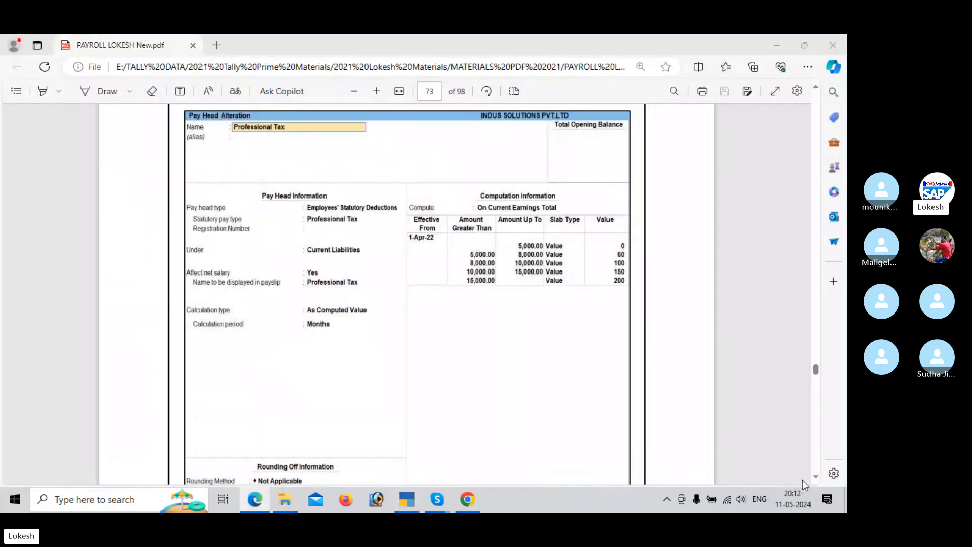
pyautogui.hotkey('alt', 'Tab')
pyautogui.write('8000')
pyautogui.press('Return')
pyautogui.press('Return')
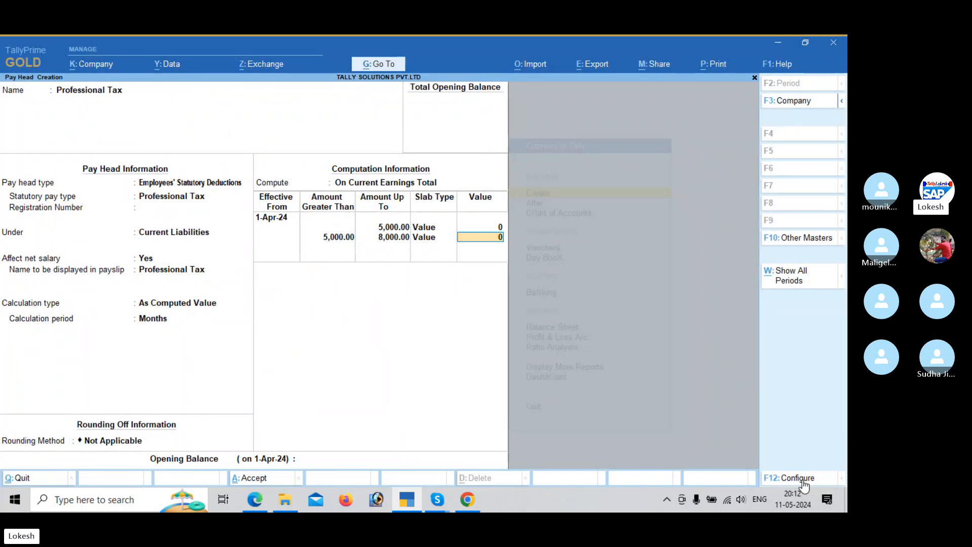
pyautogui.hotkey('alt', 'Tab')
# Step: Add the third Professional Tax slab from the PDF, up to 10,000 as a Value of 100
pyautogui.hotkey('alt', 'Tab')
pyautogui.write('60')
pyautogui.press('Return')
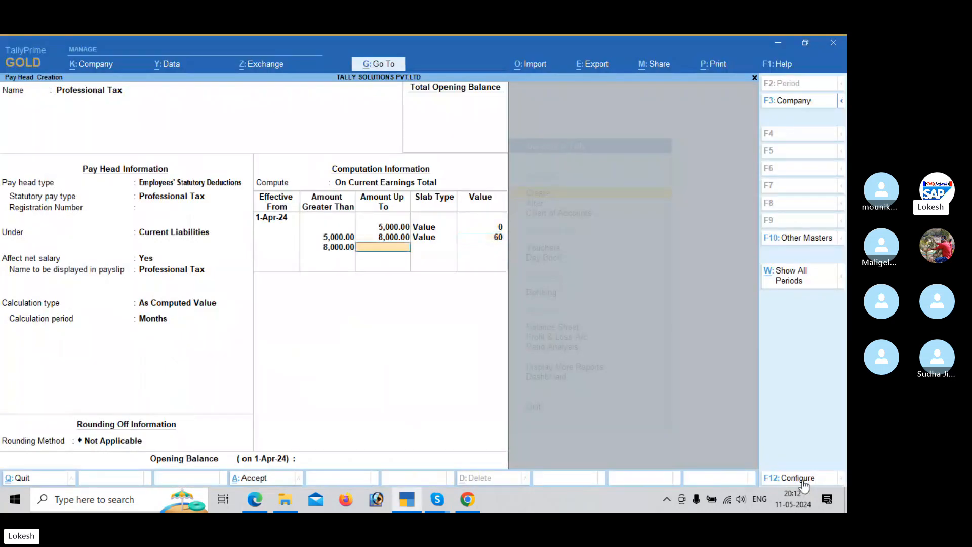
pyautogui.hotkey('alt', 'Tab')
pyautogui.hotkey('alt', 'Tab')
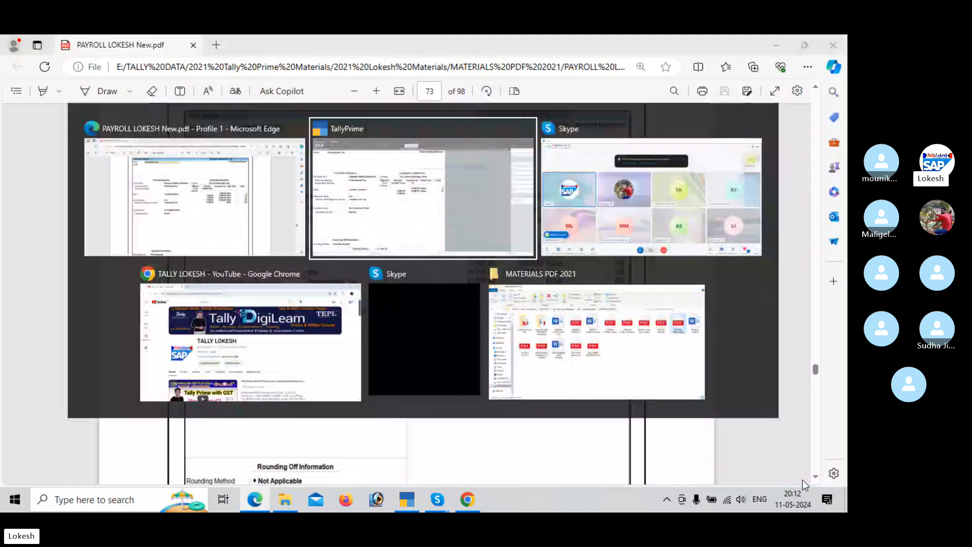
pyautogui.write('10,000')
pyautogui.press('Return')
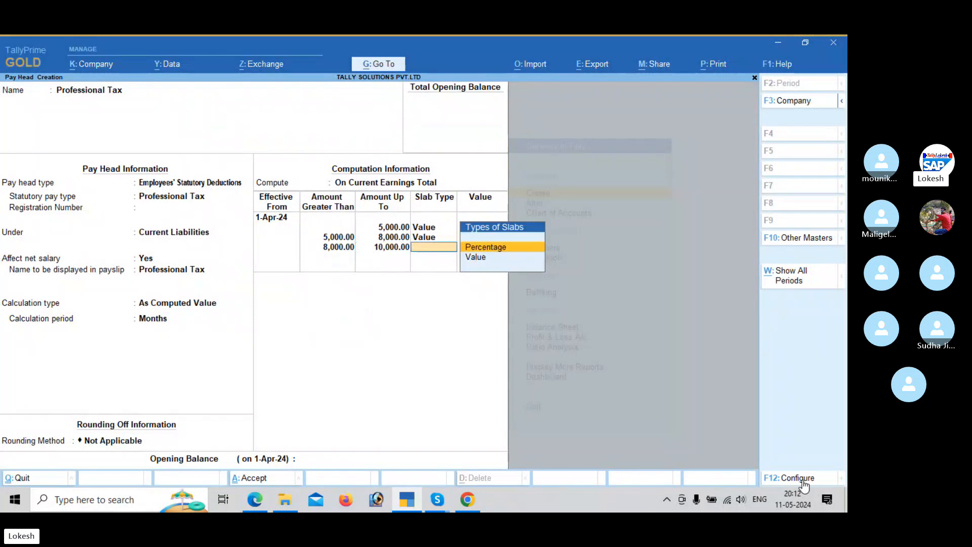
pyautogui.press('Down')
pyautogui.press('Return')
pyautogui.hotkey('alt', 'Tab')
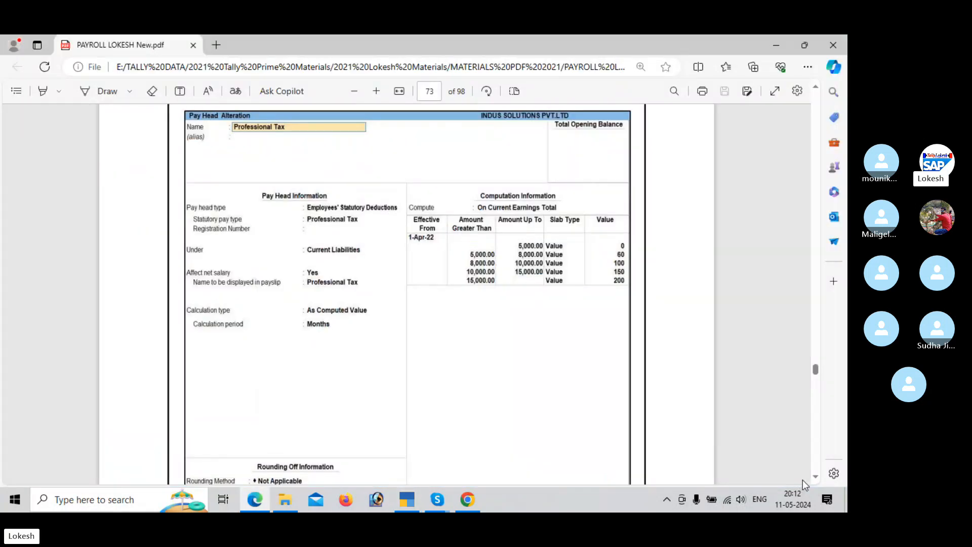
pyautogui.hotkey('alt', 'Tab')
pyautogui.write('100')
pyautogui.press('Return')
# Step: Add the fourth Professional Tax slab from the PDF, up to 15,000 as a Value of 150
pyautogui.hotkey('alt', 'Tab')
pyautogui.hotkey('alt', 'Tab')
pyautogui.write('150')
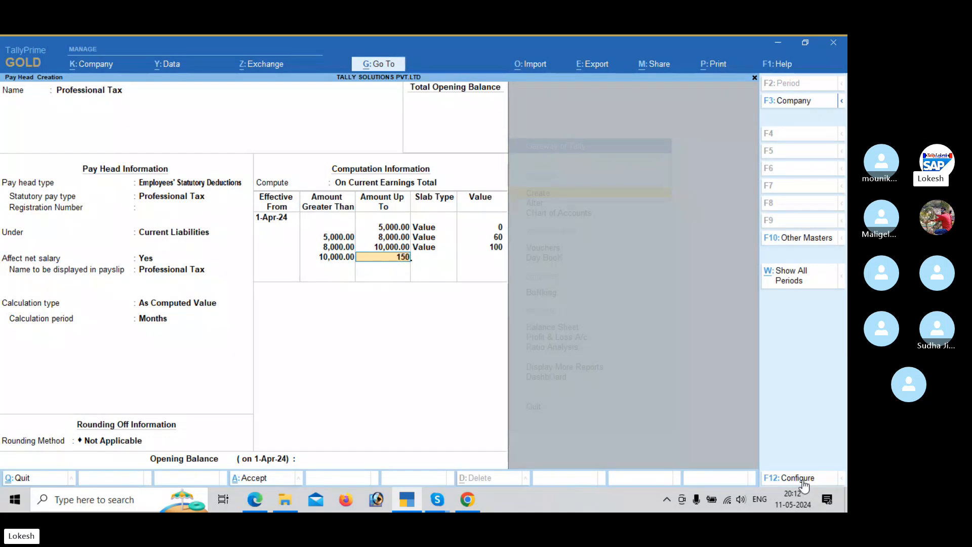
pyautogui.write('00')
pyautogui.press('Return')
pyautogui.press('Down')
pyautogui.press('Return')
pyautogui.hotkey('alt', 'Tab')
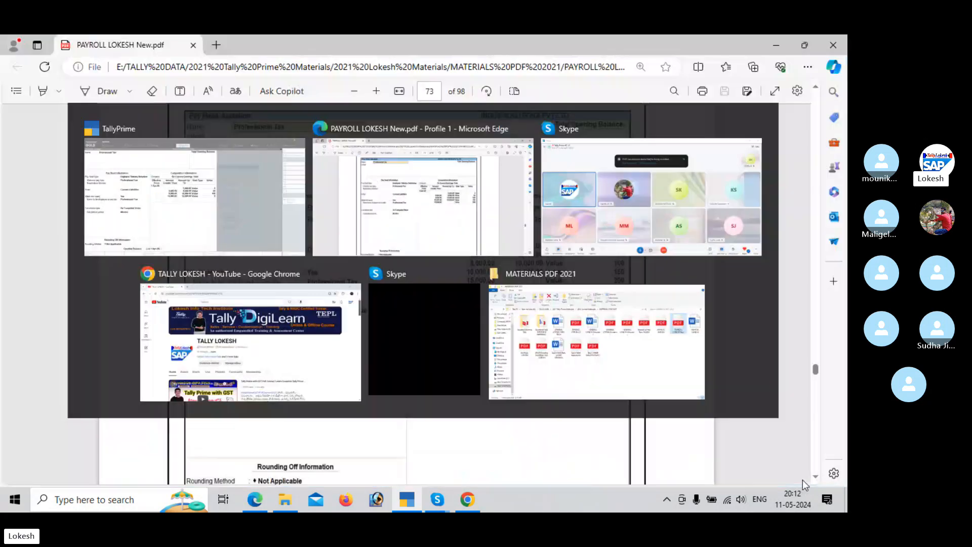
# Step: Add the open-ended slab above 15,000 as a Value of 200 and save the Professional Tax pay head
pyautogui.hotkey('alt', 'Tab')
pyautogui.press('Return')
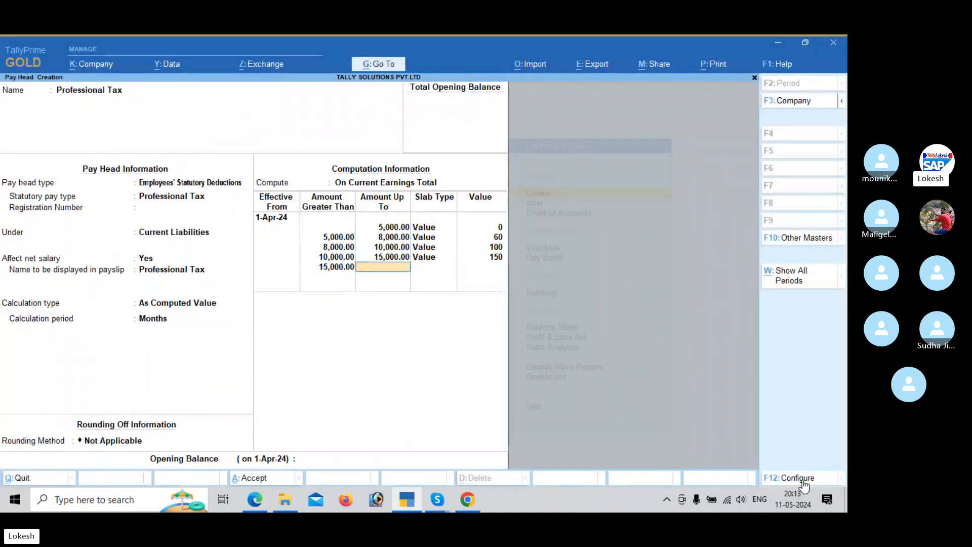
pyautogui.hotkey('alt', 'Tab')
pyautogui.hotkey('alt', 'Tab')
pyautogui.press('Return')
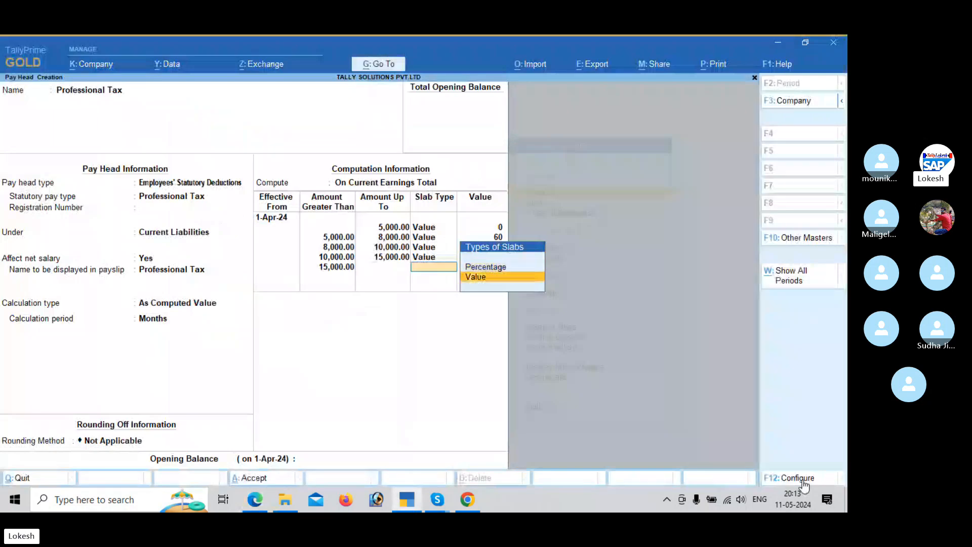
pyautogui.press('Return')
pyautogui.write('200')
pyautogui.press('Return')
pyautogui.press('Return')
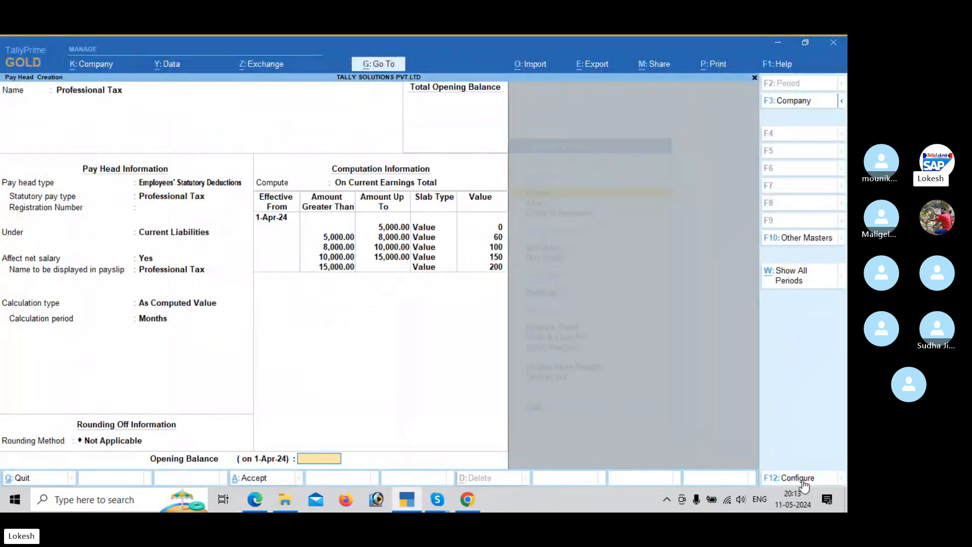
pyautogui.press('Return')
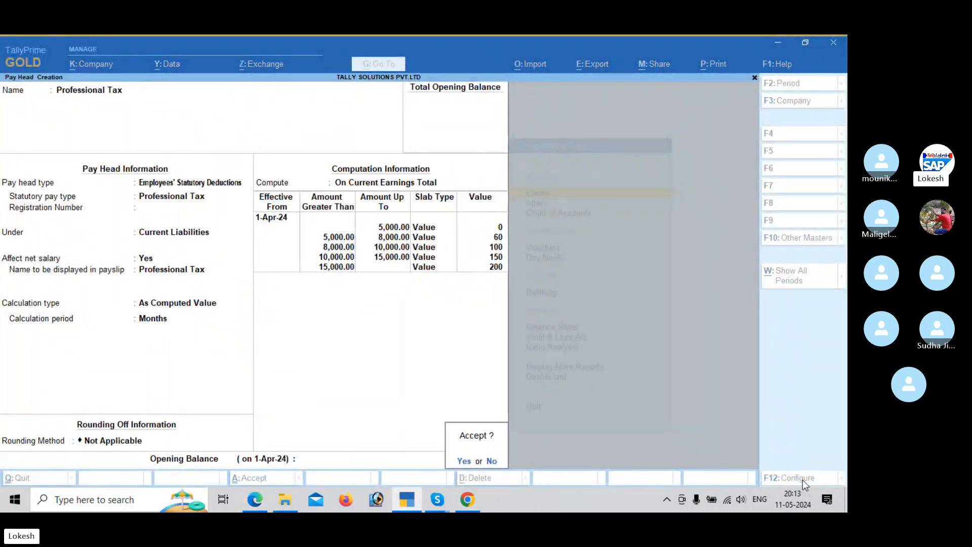
pyautogui.press('y')
# Step: Find the gratuity instructions in the payroll PDF and start a pay head named Gratuity with pay head type Gratuity
pyautogui.hotkey('alt', 'Tab')
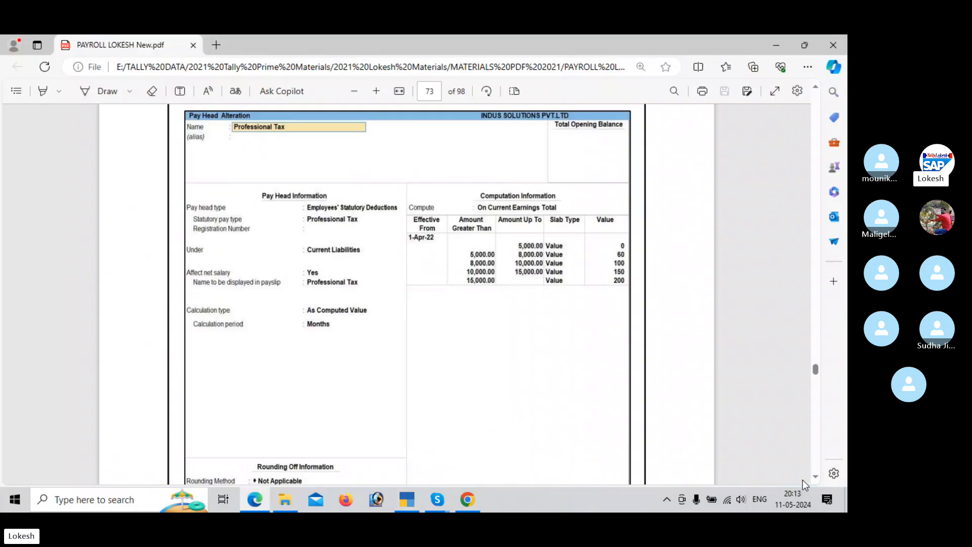
pyautogui.scroll(-9, 804, 482)
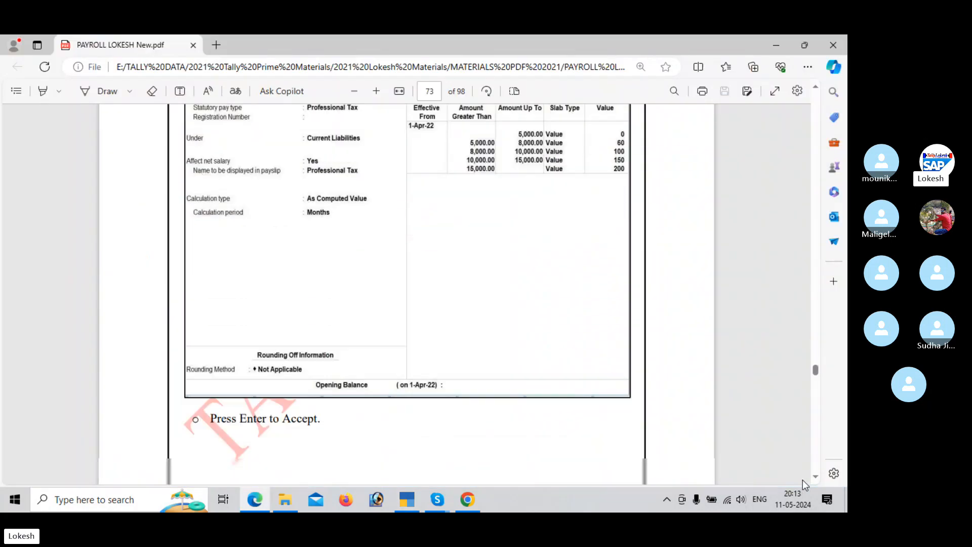
pyautogui.scroll(-12, 804, 484)
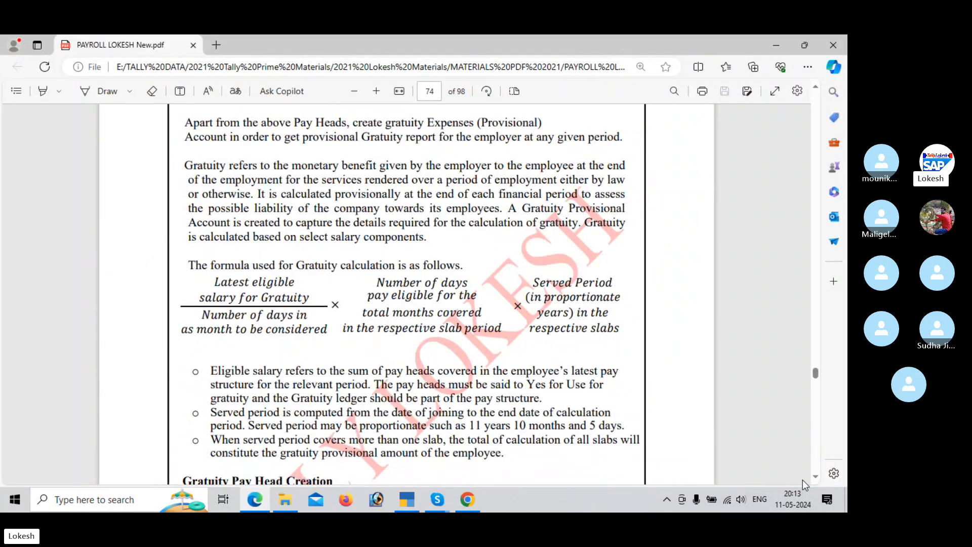
pyautogui.scroll(-2, 803, 484)
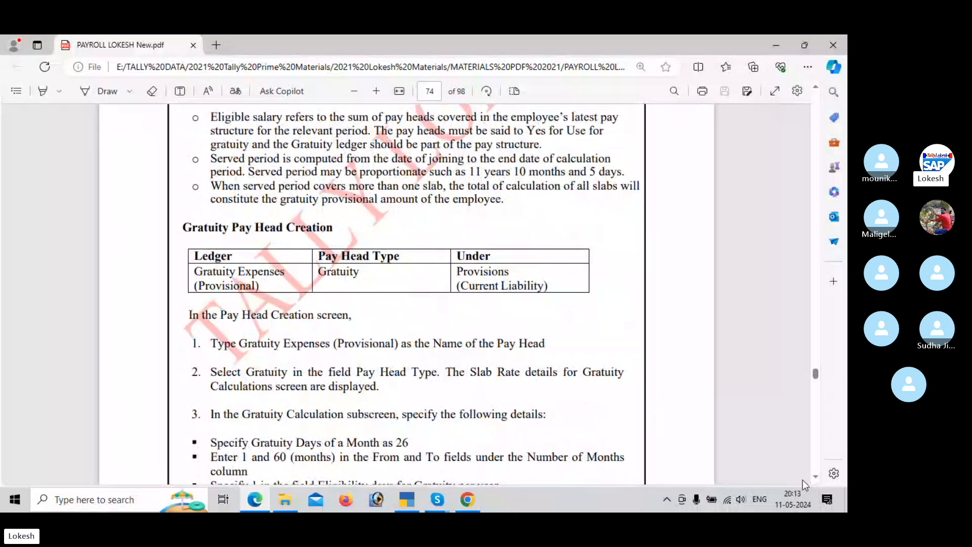
pyautogui.hotkey('alt', 'Tab')
pyautogui.write('Gr')
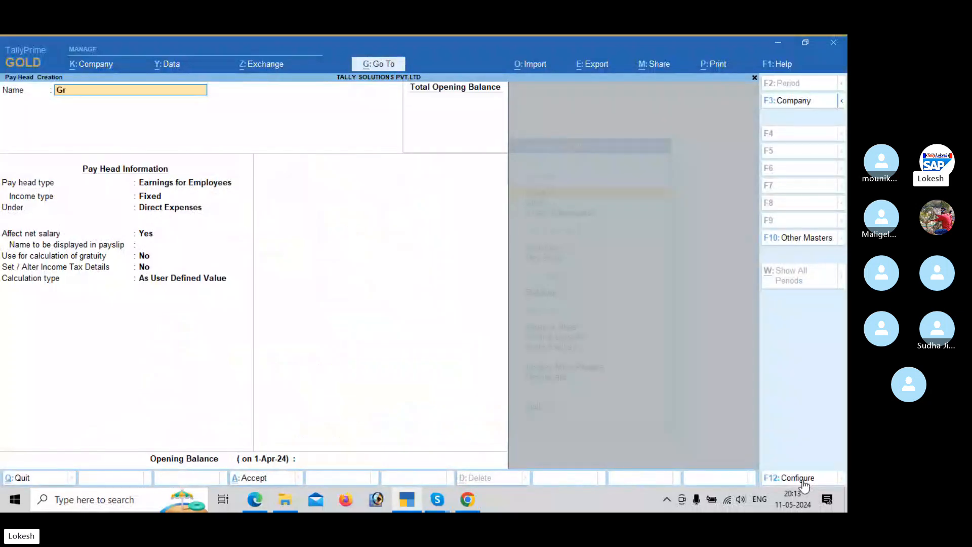
pyautogui.write('atuity')
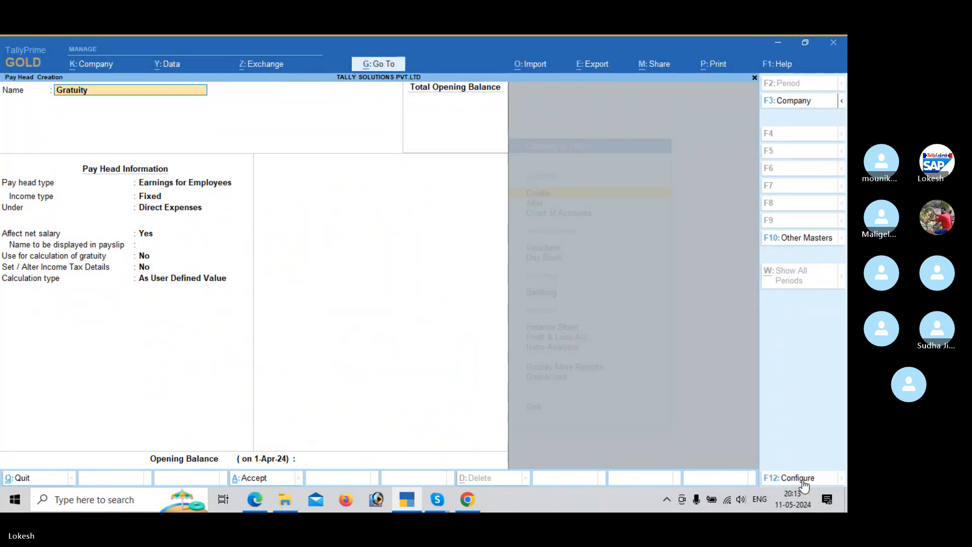
pyautogui.press('Return')
pyautogui.press('Down')
pyautogui.press('Down')
pyautogui.press('Down')
pyautogui.press('Down')
pyautogui.press('Return')
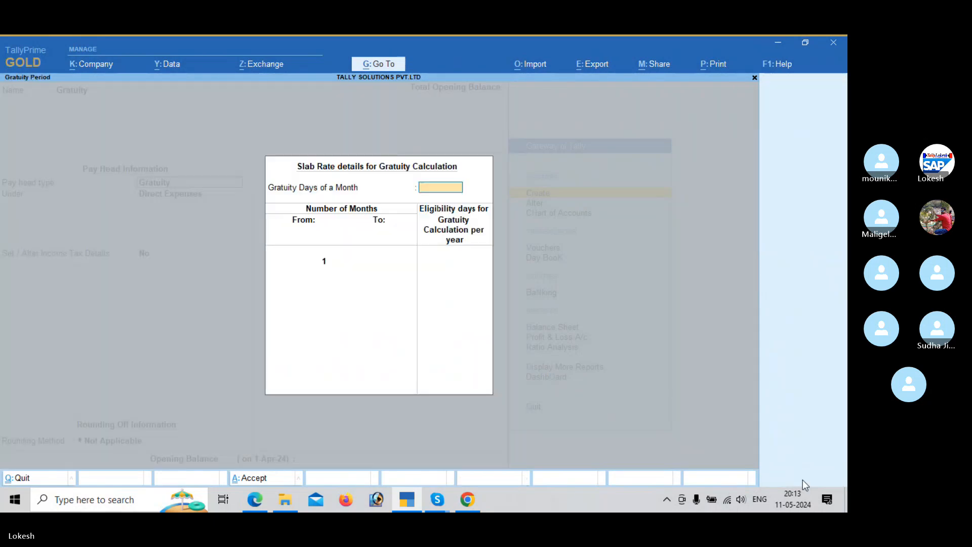
# Step: Set the gratuity days of a month to 26 and add the slab from 1 to 60 months with 0 eligibility days
pyautogui.write('26')
pyautogui.press('Return')
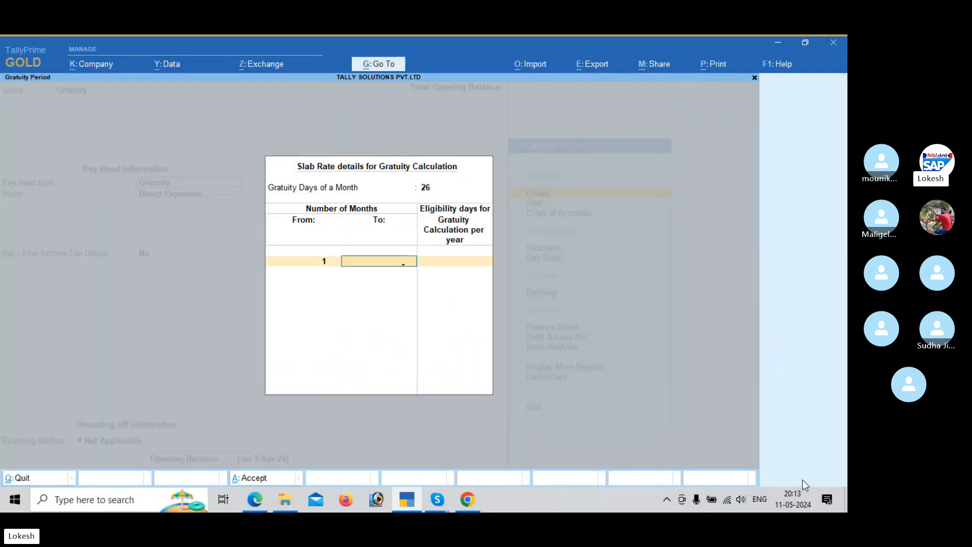
pyautogui.hotkey('alt', 'Tab')
pyautogui.scroll(-8, 805, 476)
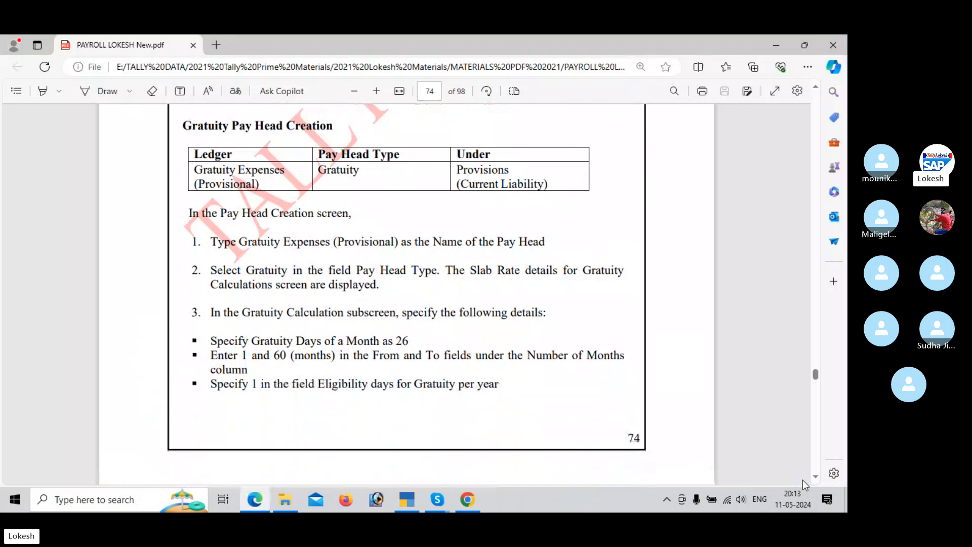
pyautogui.scroll(-3, 804, 485)
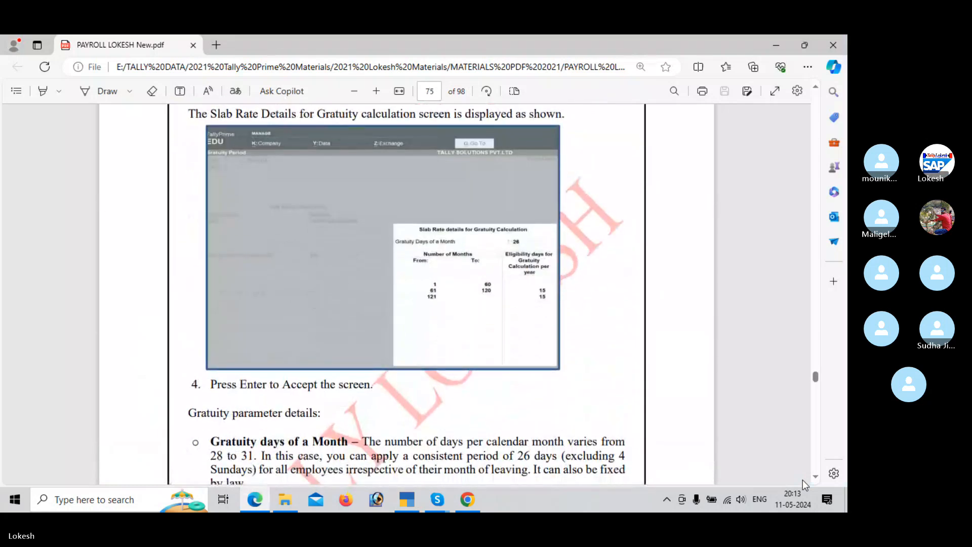
pyautogui.hotkey('alt', 'Tab')
pyautogui.write('0')
pyautogui.press('Return')
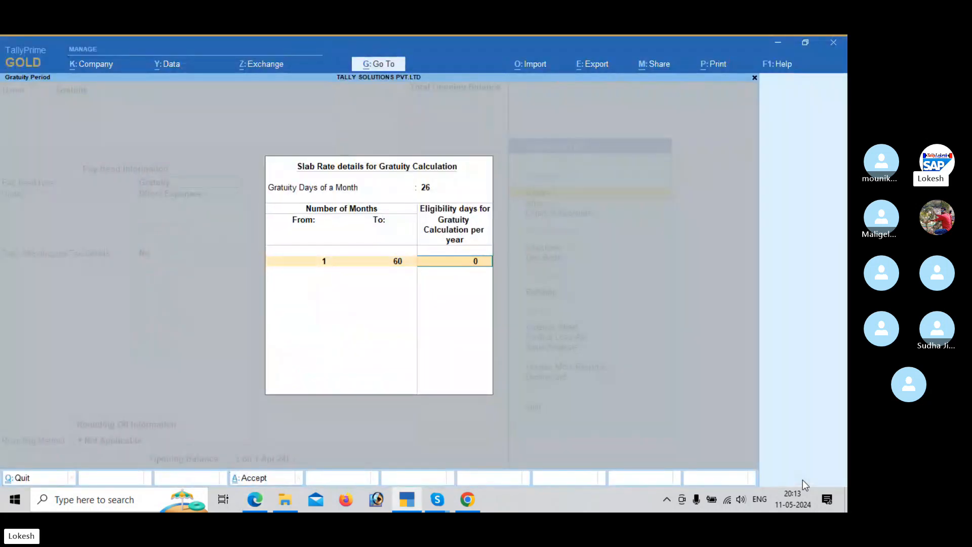
pyautogui.press('Return')
# Step: Add the second gratuity slab from the PDF, 61 to 120 months with 15 eligibility days per year
pyautogui.hotkey('alt', 'Tab')
pyautogui.hotkey('alt', 'Tab')
pyautogui.write('1')
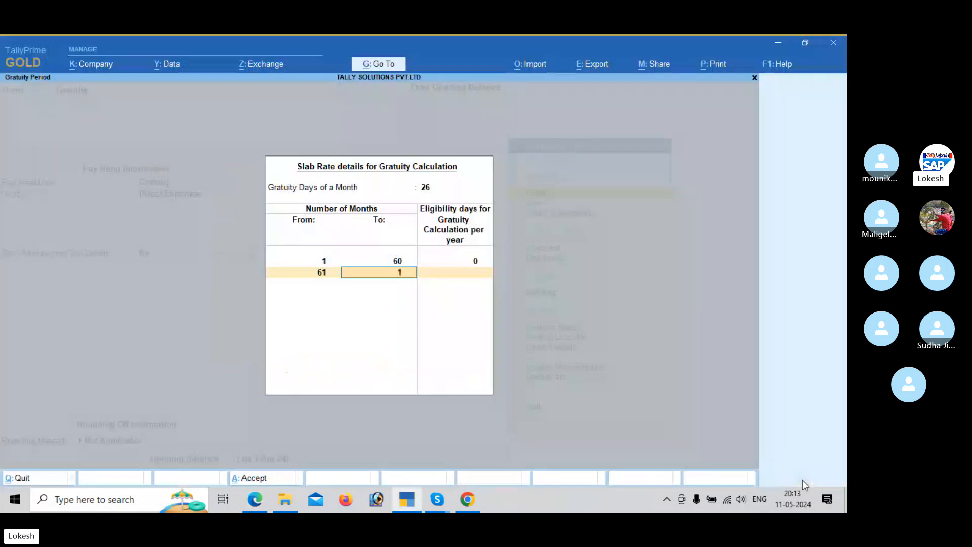
pyautogui.press('Return')
pyautogui.hotkey('alt', 'Tab')
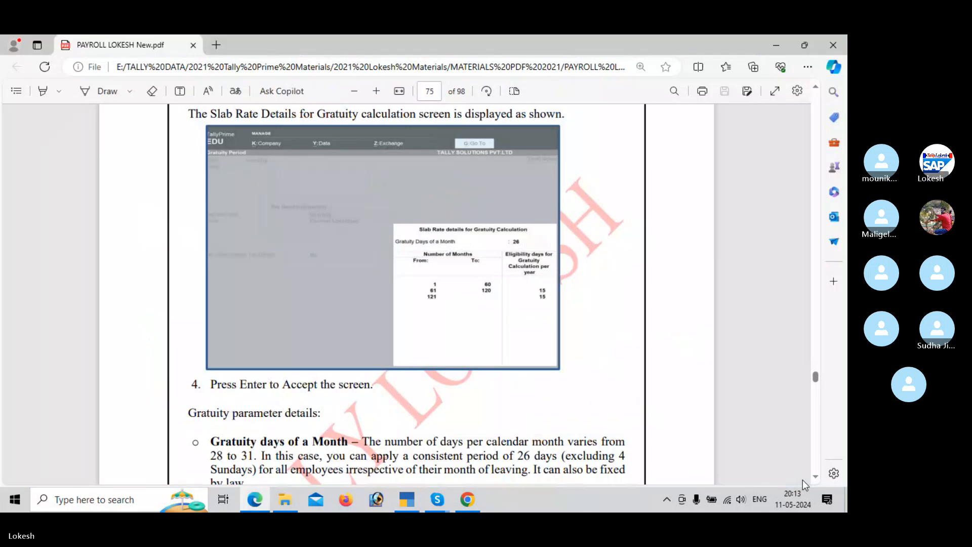
# Step: Complete the open-ended gratuity slab from 121 months per the PDF and save the pay head under Current Liabilities
pyautogui.hotkey('alt', 'Tab')
pyautogui.write('15')
pyautogui.press('Return')
pyautogui.hotkey('alt', 'Tab')
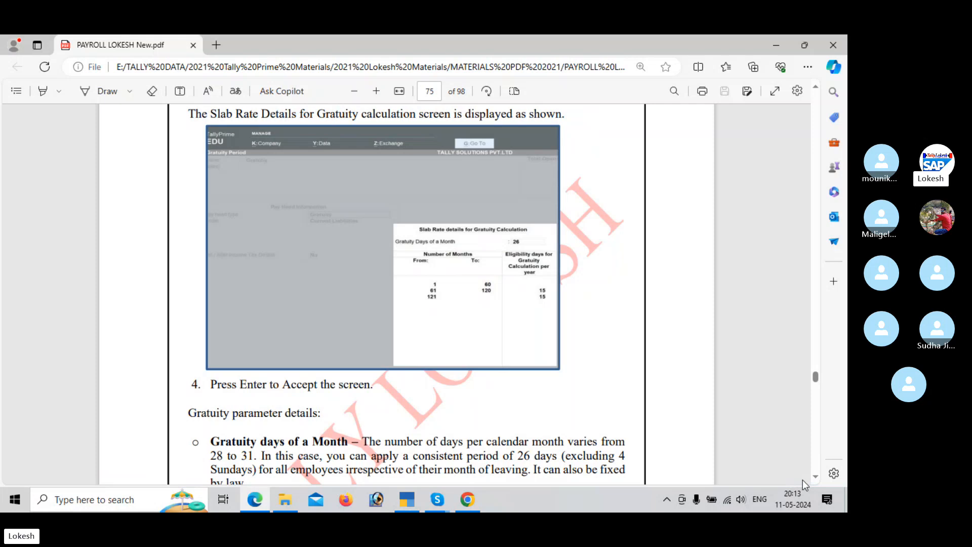
pyautogui.hotkey('alt', 'Tab')
pyautogui.press('Return')
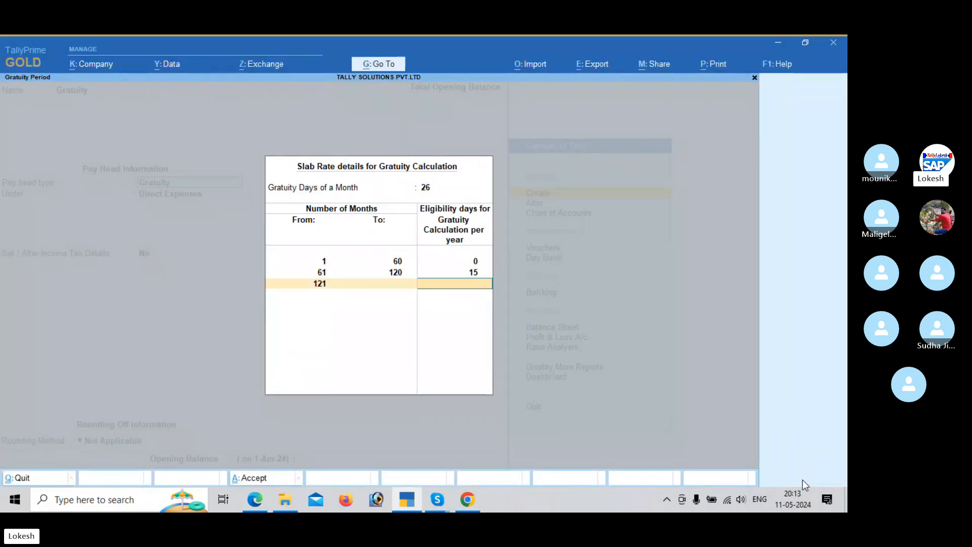
pyautogui.press('Return')
pyautogui.press('Return')
pyautogui.press('Return')
pyautogui.press('Return')
pyautogui.press('Return')
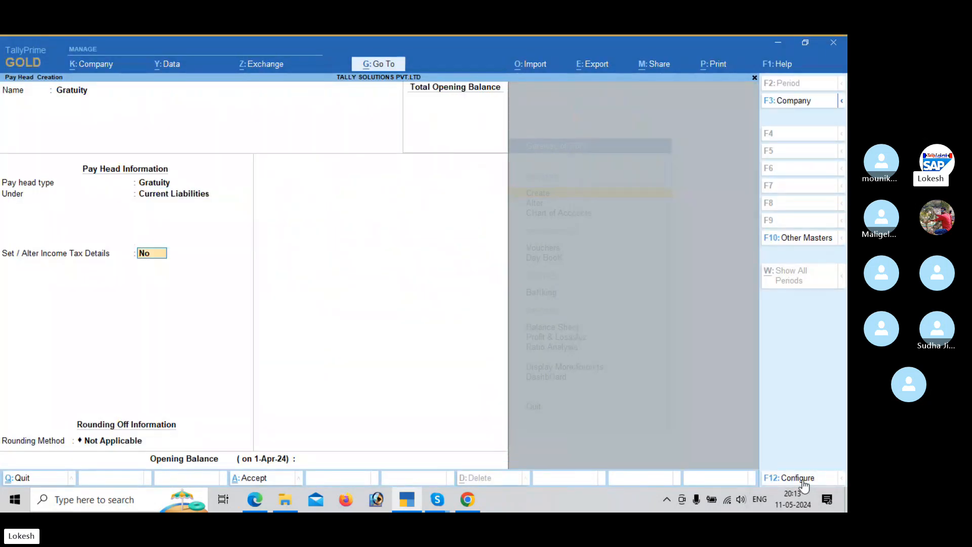
pyautogui.press('Return')
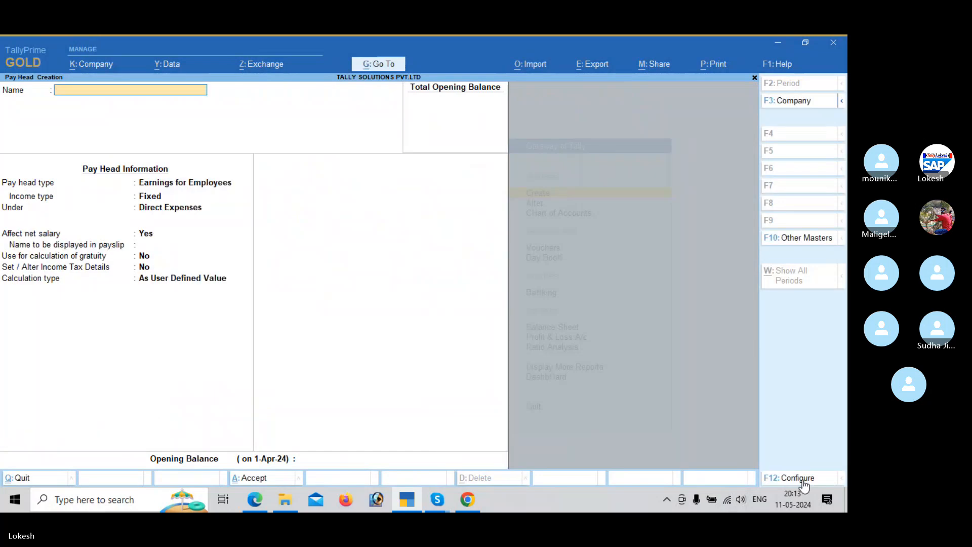
# Step: Read the payroll PDF's Salary Details Setup section and examine its sample salary structure of pay heads and rates
pyautogui.hotkey('alt', 'Tab')
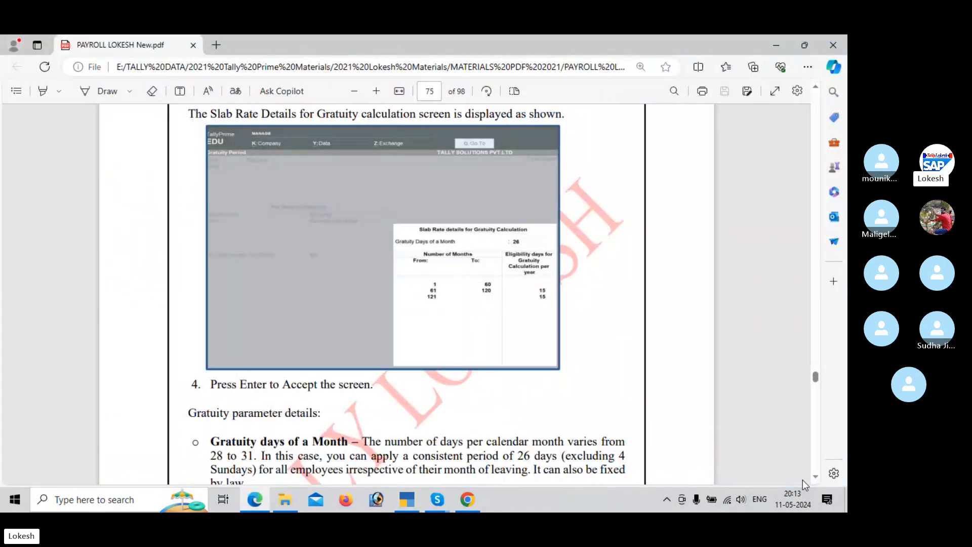
pyautogui.scroll(-10, 805, 485)
pyautogui.scroll(-1, 805, 485)
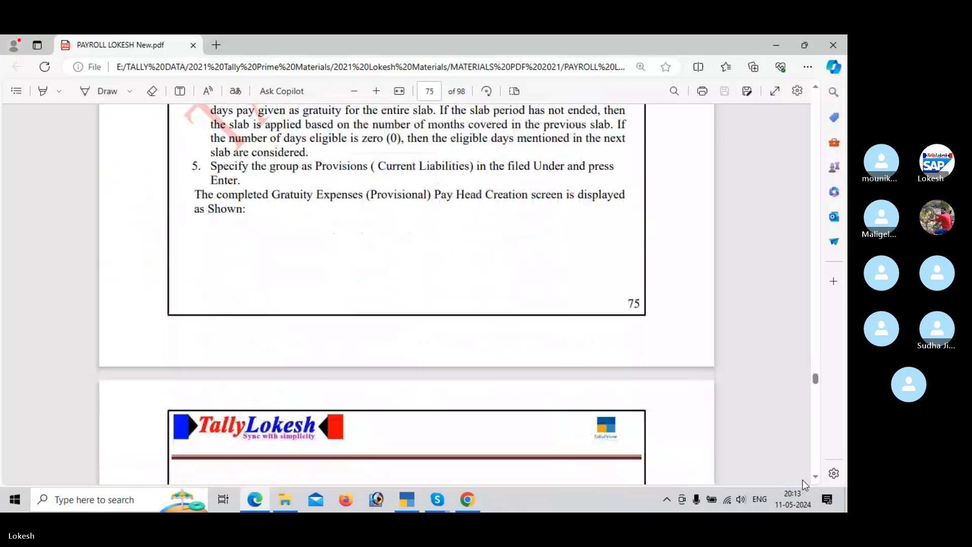
pyautogui.scroll(-12, 805, 486)
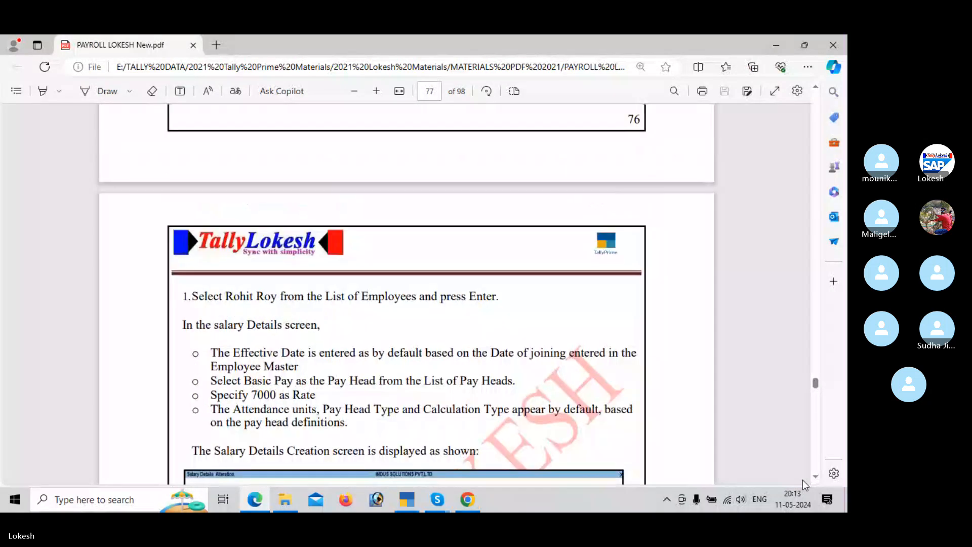
pyautogui.scroll(6, 806, 485)
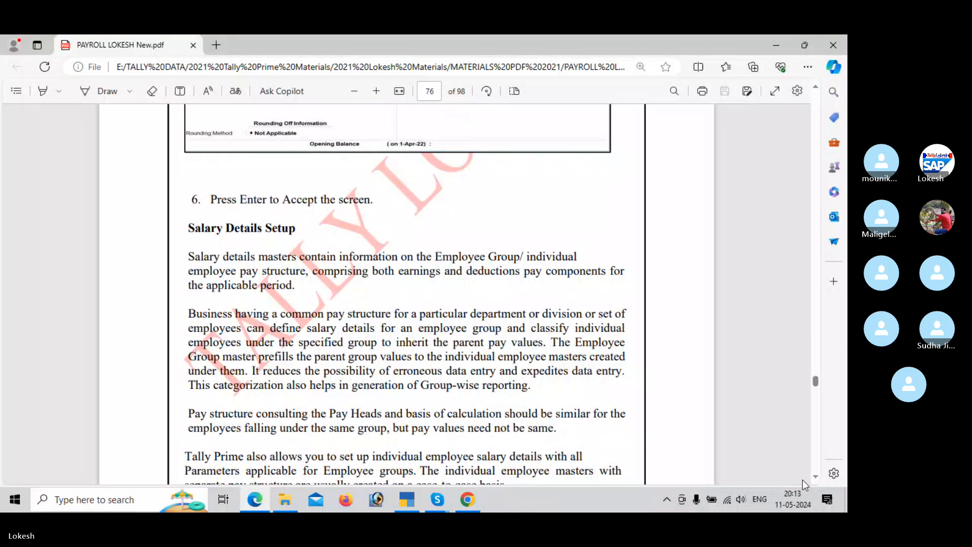
pyautogui.scroll(-5, 806, 485)
pyautogui.scroll(-7, 805, 485)
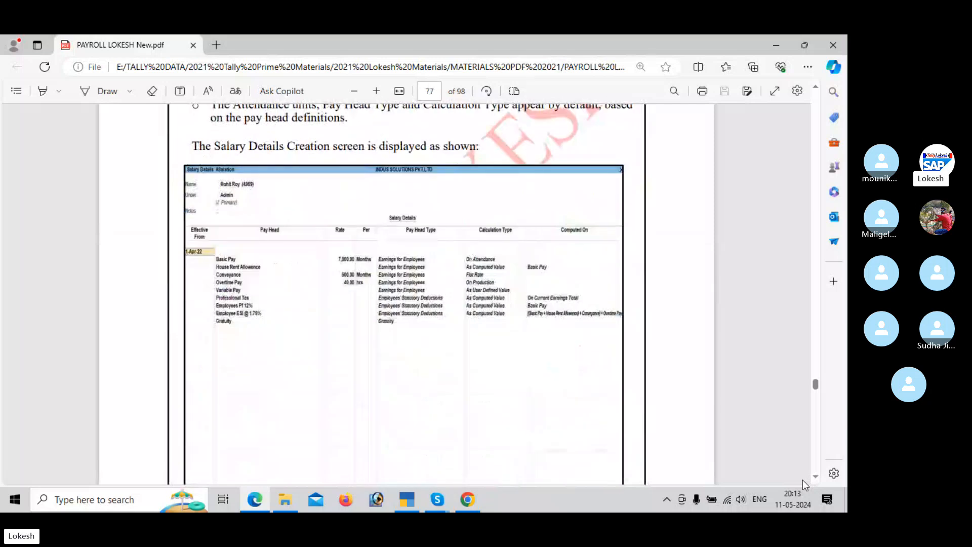
# Step: Leave pay head creation in TallyPrime and open the Define Salary payroll master for alteration
pyautogui.hotkey('alt', 'Tab')
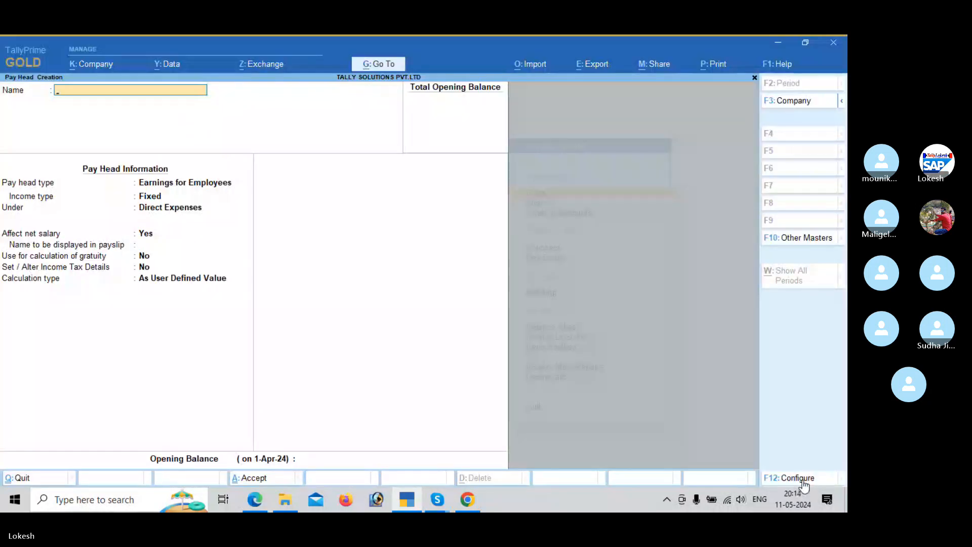
pyautogui.press('Escape')
pyautogui.press('y')
pyautogui.press('Escape')
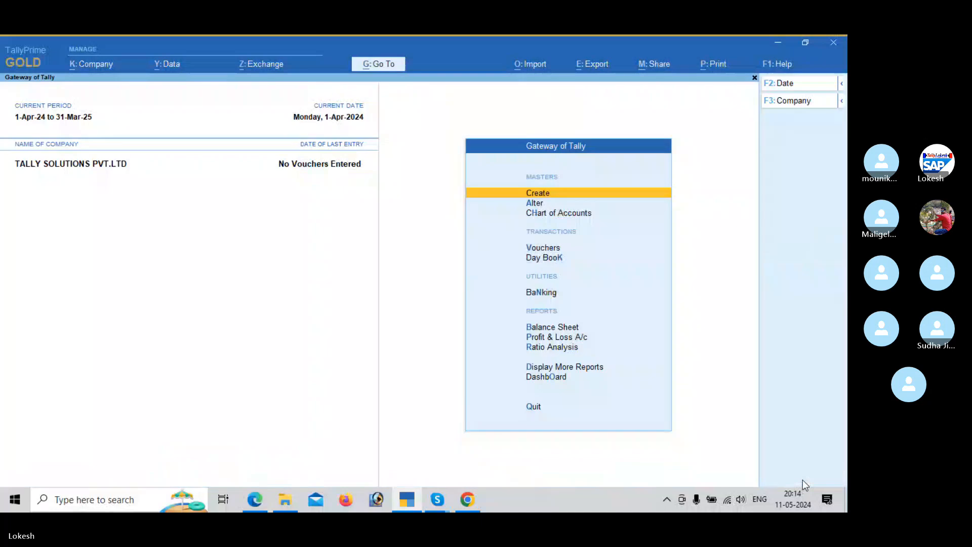
pyautogui.press('Down')
pyautogui.press('Return')
pyautogui.press('Down')
pyautogui.press('Down')
pyautogui.press('Down')
pyautogui.press('Down')
pyautogui.press('Down')
pyautogui.press('Down')
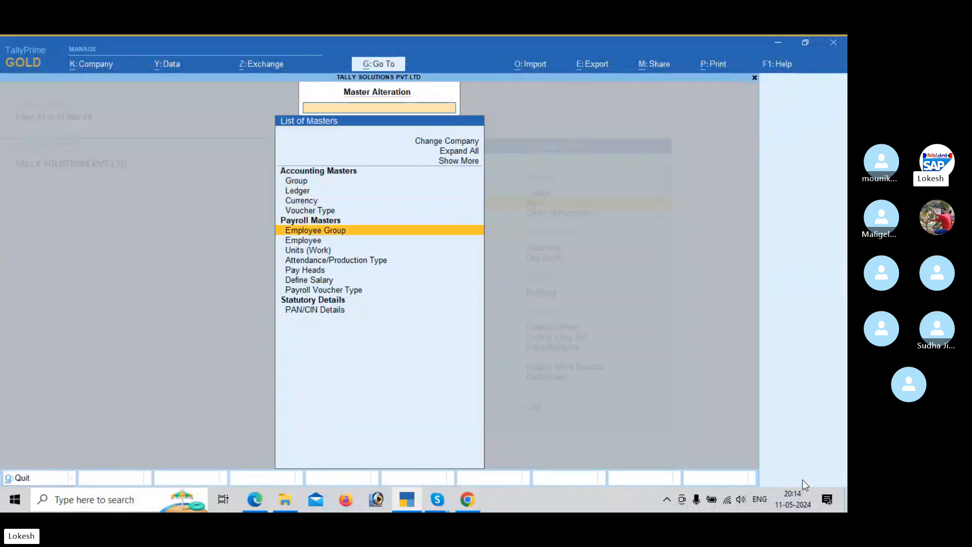
pyautogui.press('Down')
pyautogui.press('Down')
pyautogui.press('Down')
pyautogui.press('Return')
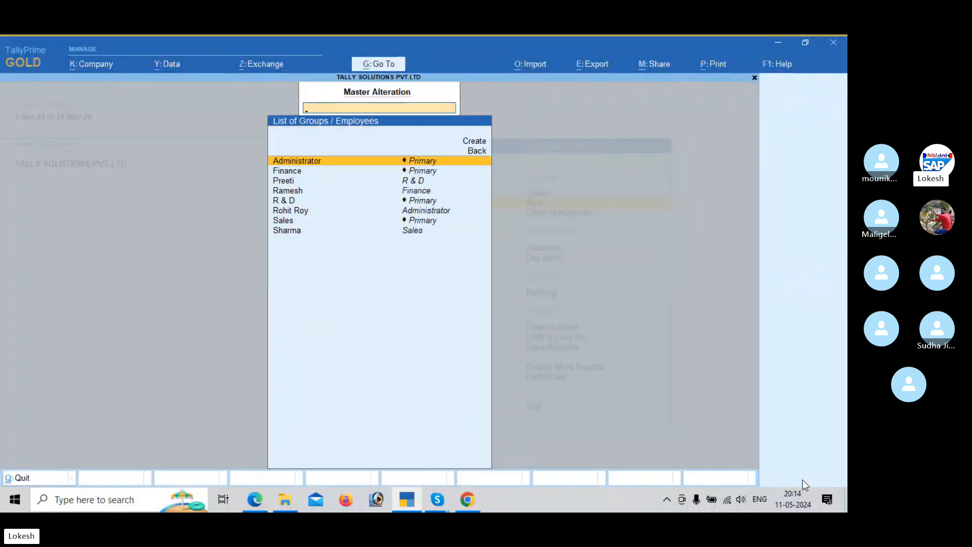
# Step: Open the Sales group's salary details and add Basic Pay effective from 1-Apr-24
pyautogui.press('Down')
pyautogui.press('Down')
pyautogui.press('Down')
pyautogui.press('Down')
pyautogui.press('Down')
pyautogui.press('Down')
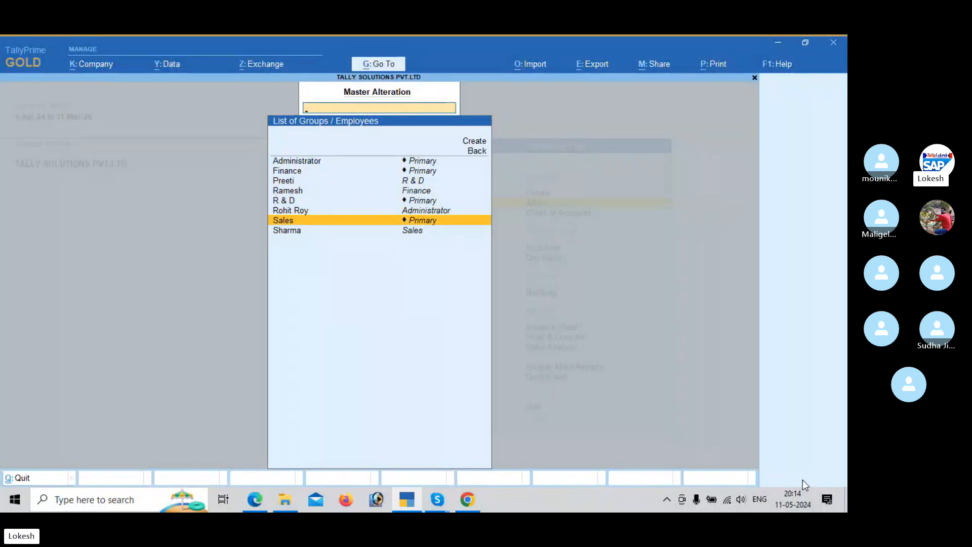
pyautogui.press('Return')
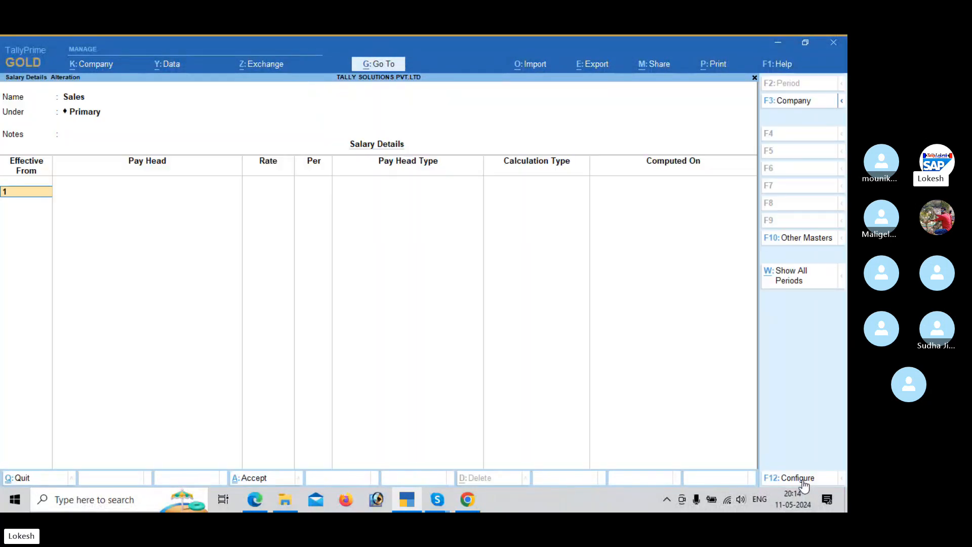
pyautogui.write('1-')
pyautogui.press('Return')
pyautogui.press('Down')
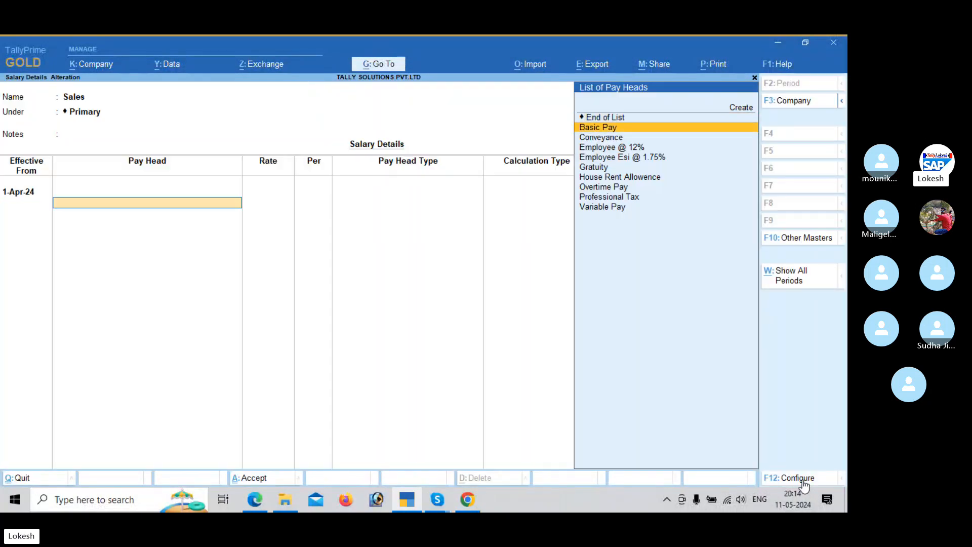
pyautogui.press('Return')
# Step: Following the PDF's Sales group structure, leave the Basic Pay rate empty and add House Rent Allowence as the second pay head
pyautogui.hotkey('alt', 'Tab')
pyautogui.scroll(-15, 804, 485)
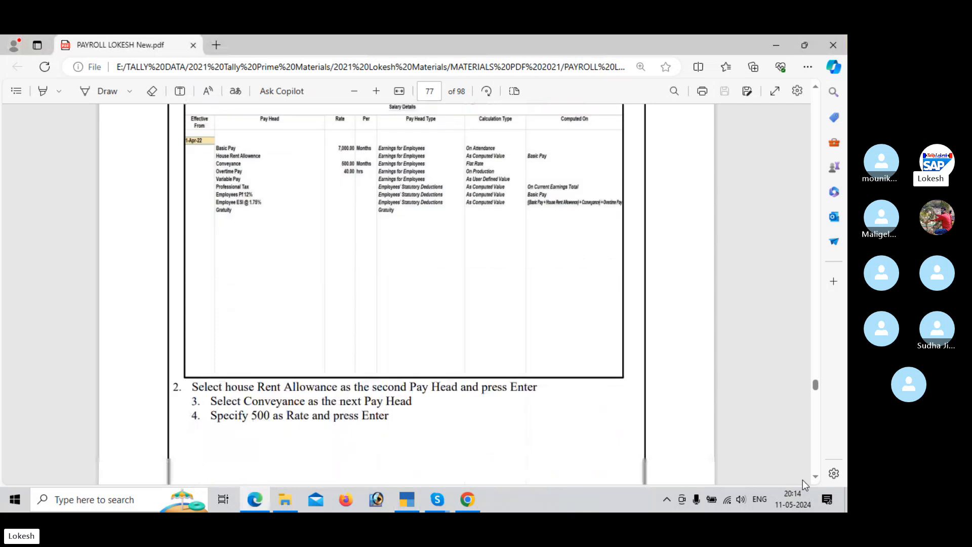
pyautogui.scroll(-10, 804, 485)
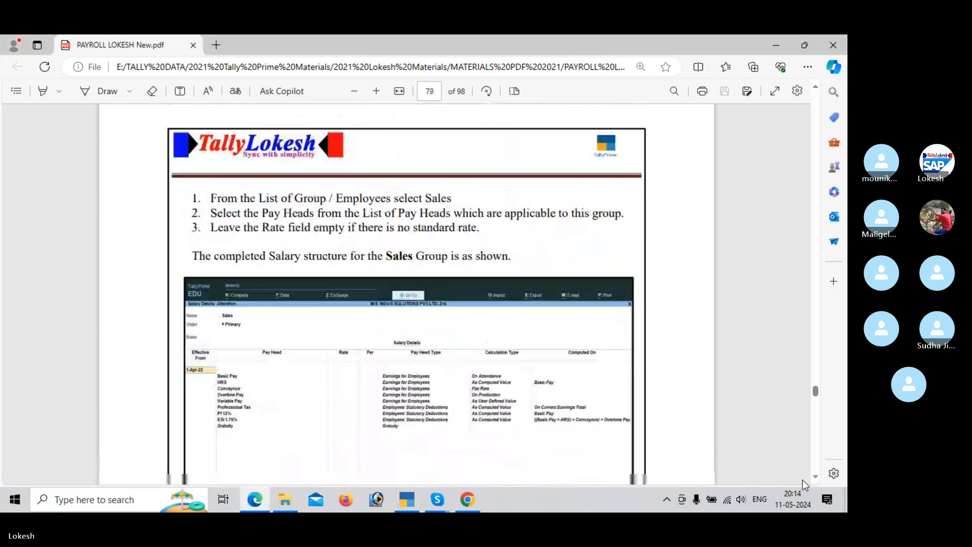
pyautogui.hotkey('alt', 'Tab')
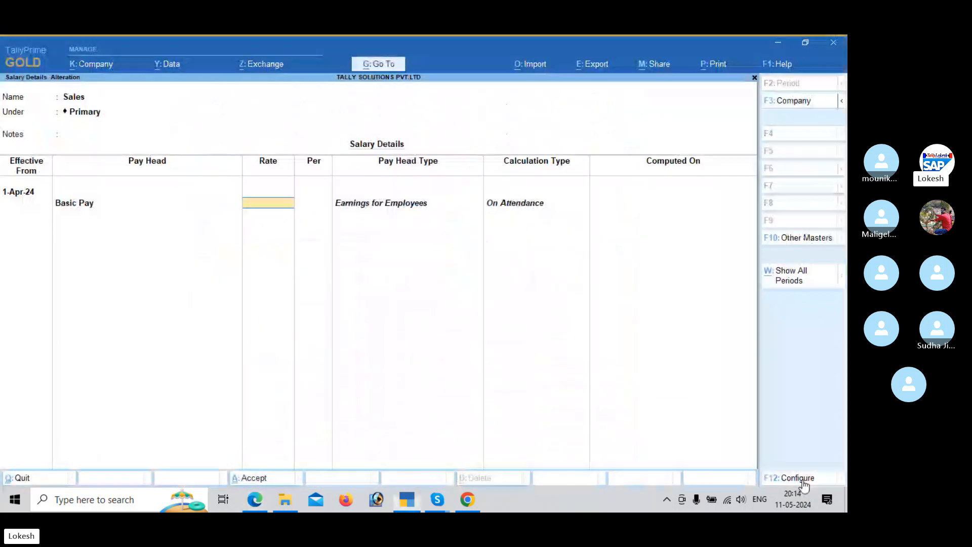
pyautogui.press('Return')
pyautogui.press('Down')
pyautogui.press('Down')
pyautogui.press('Down')
pyautogui.press('Down')
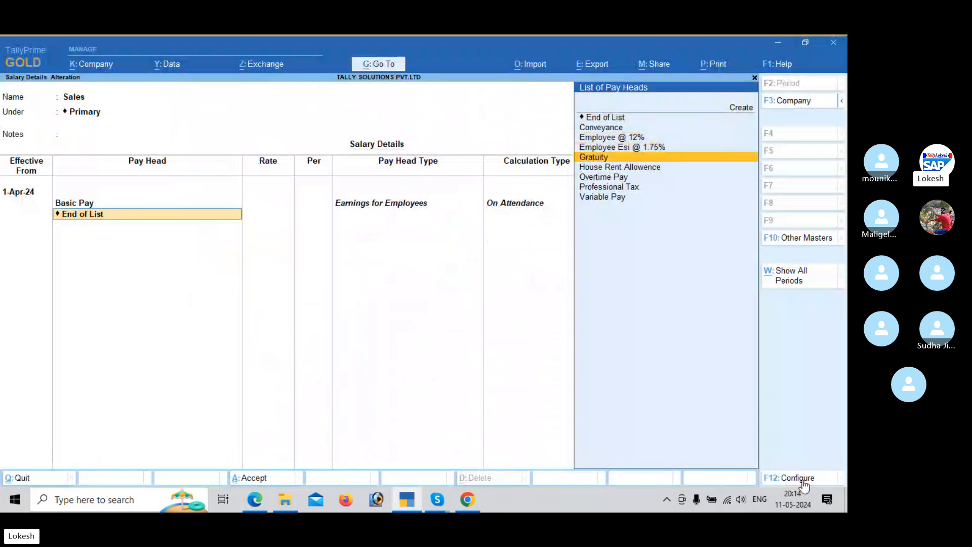
pyautogui.press('Down')
pyautogui.press('Return')
# Step: Add Conveyance as the third Sales pay head per the PDF, leaving its rate empty
pyautogui.hotkey('alt', 'Tab')
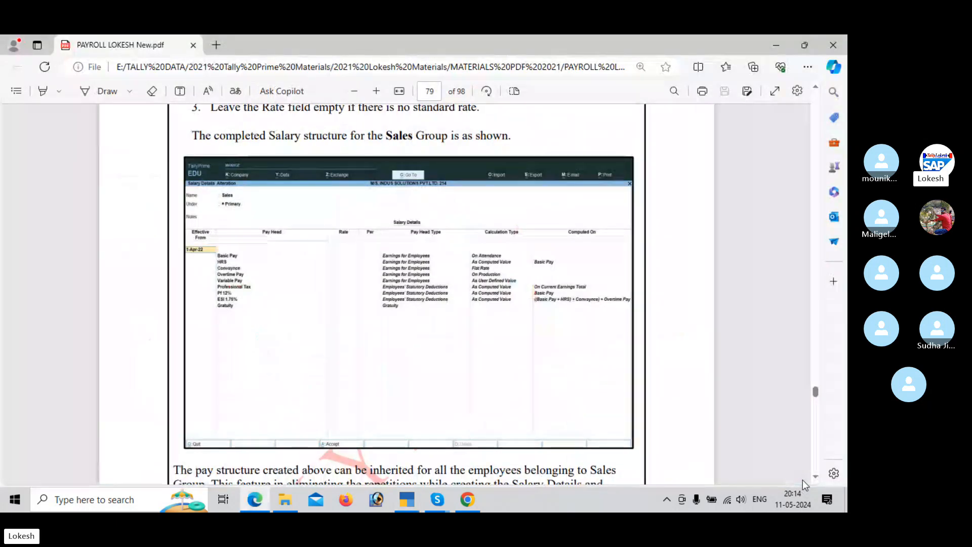
pyautogui.hotkey('alt', 'Tab')
pyautogui.press('Down')
pyautogui.press('Return')
pyautogui.press('Return')
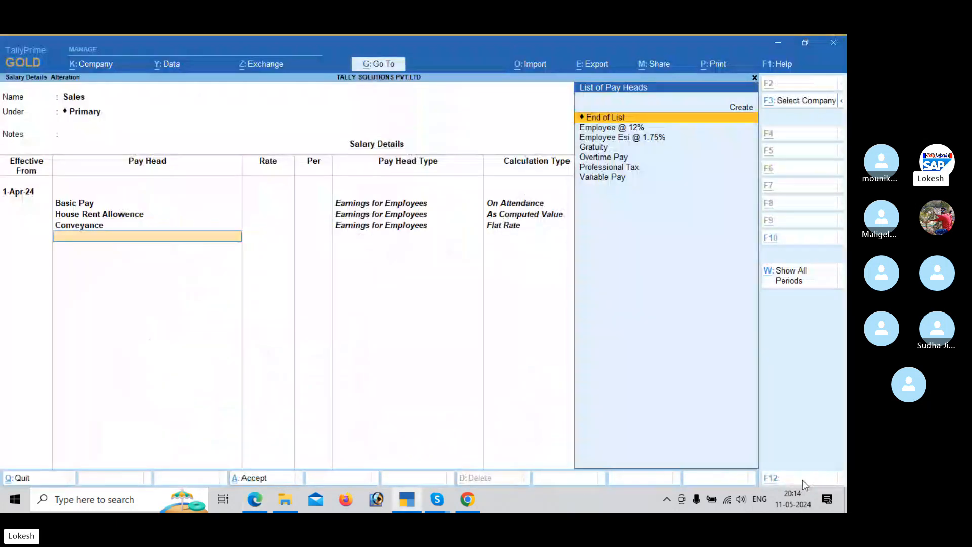
# Step: Add Overtime Pay as the fourth Sales pay head per the PDF, leaving its rate empty
pyautogui.hotkey('alt', 'Tab')
pyautogui.hotkey('alt', 'Tab')
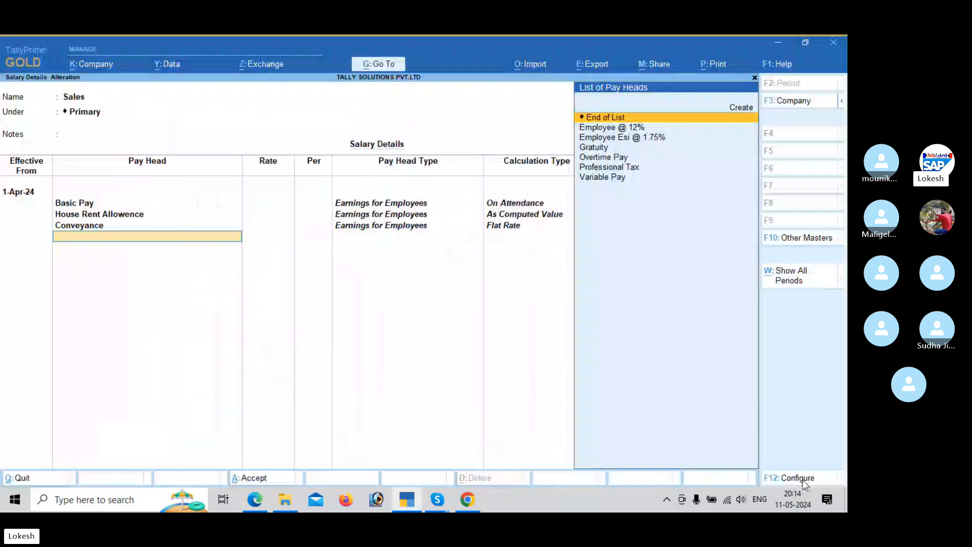
pyautogui.press('Down')
pyautogui.press('Down')
pyautogui.press('Down')
# Step: Add Variable Pay as the fifth Sales pay head, following the PDF's structure
pyautogui.press('Down')
pyautogui.press('Return')
pyautogui.press('Return')
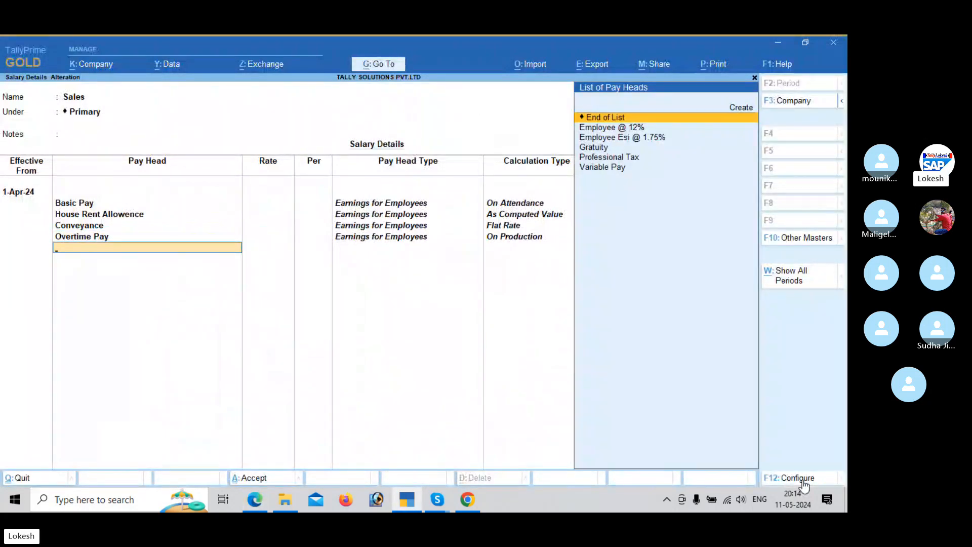
pyautogui.hotkey('alt', 'Tab')
pyautogui.hotkey('alt', 'Tab')
pyautogui.press('Down')
pyautogui.press('Down')
pyautogui.press('Down')
pyautogui.press('Down')
pyautogui.press('Down')
pyautogui.press('Return')
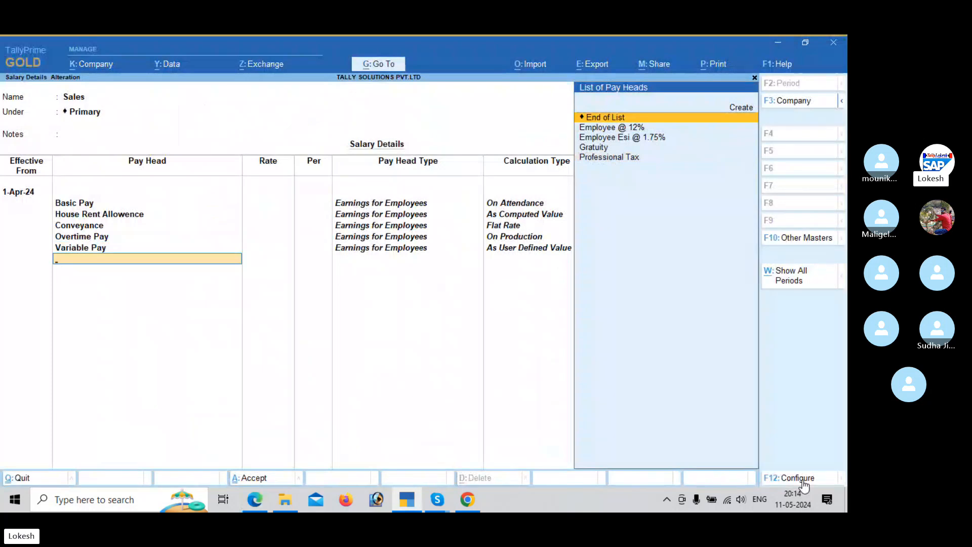
# Step: Add the statutory deductions Employee @ 12% and Employee Esi @ 1.75% to the Sales salary structure
pyautogui.hotkey('alt', 'Tab')
# Step: Check the PDF, add Professional Tax and Gratuity to the Sales pay heads, and save the group's salary details
pyautogui.hotkey('alt', 'Tab')
pyautogui.press('Down')
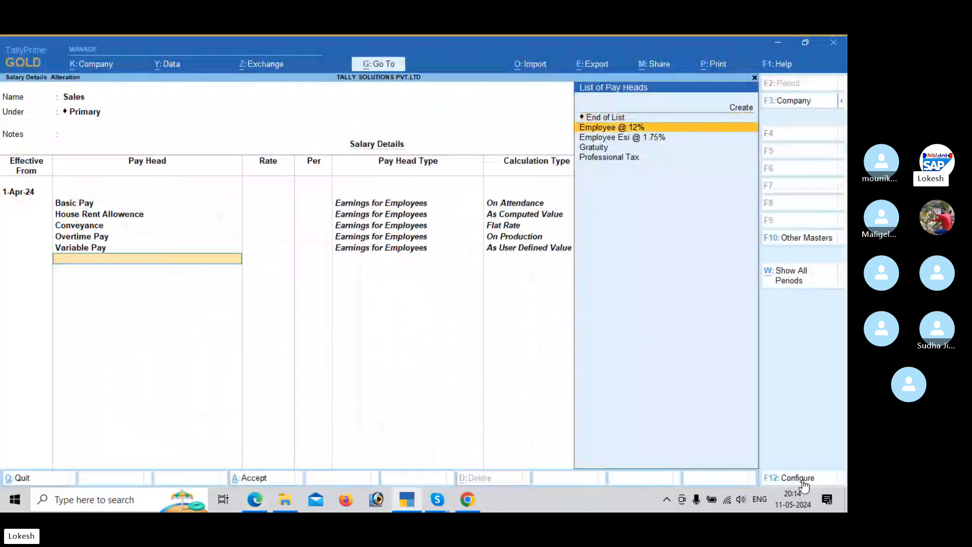
pyautogui.press('Return')
pyautogui.press('Down')
pyautogui.press('Return')
pyautogui.hotkey('alt', 'Tab')
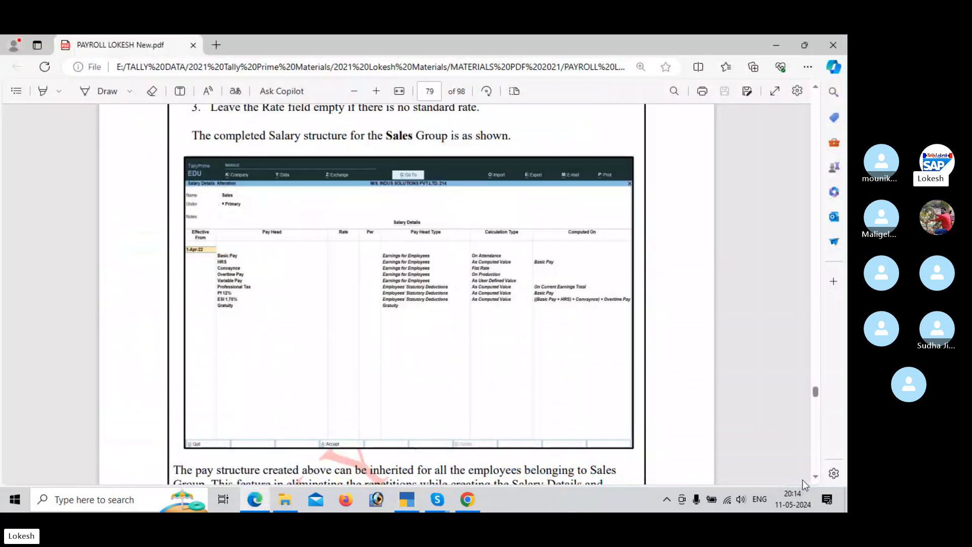
pyautogui.hotkey('alt', 'Tab')
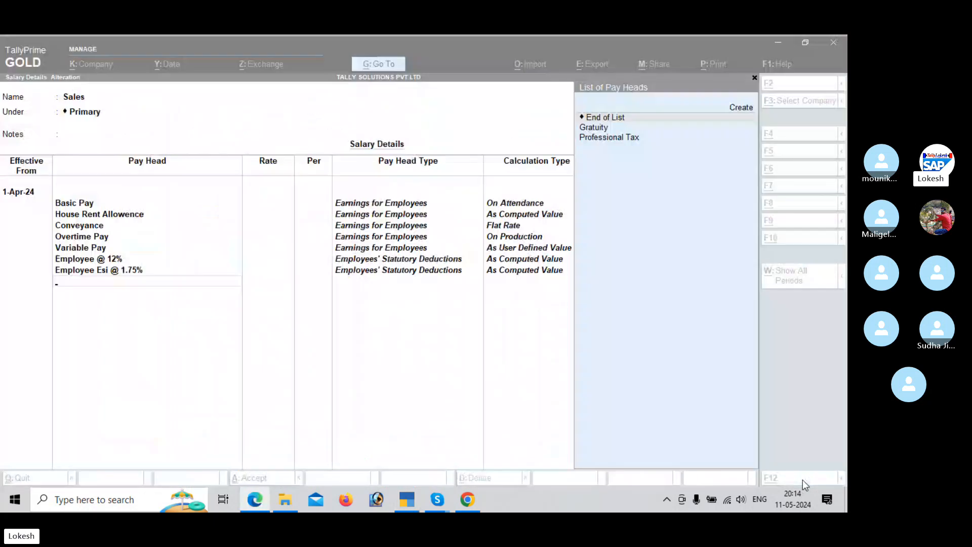
pyautogui.press('Down')
pyautogui.press('Down')
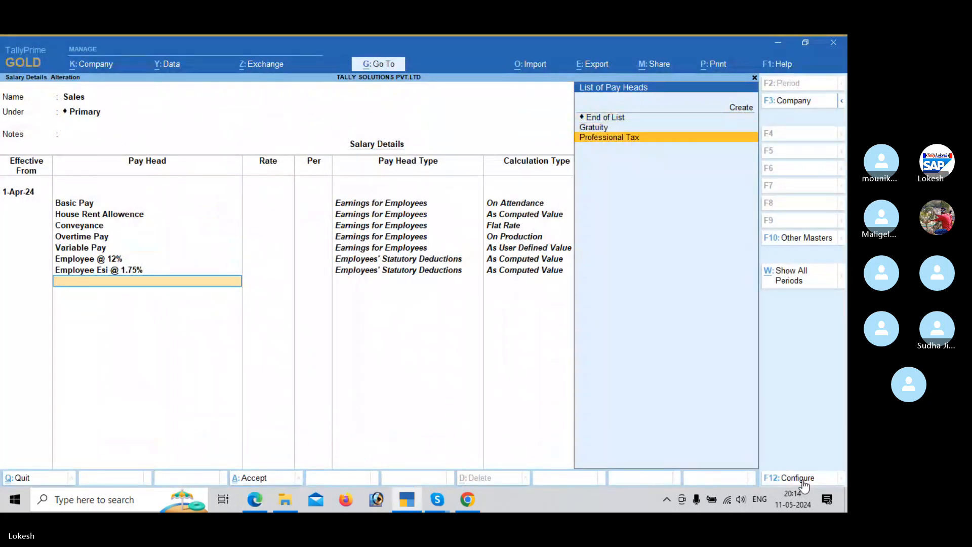
pyautogui.press('Return')
pyautogui.press('Down')
pyautogui.press('Return')
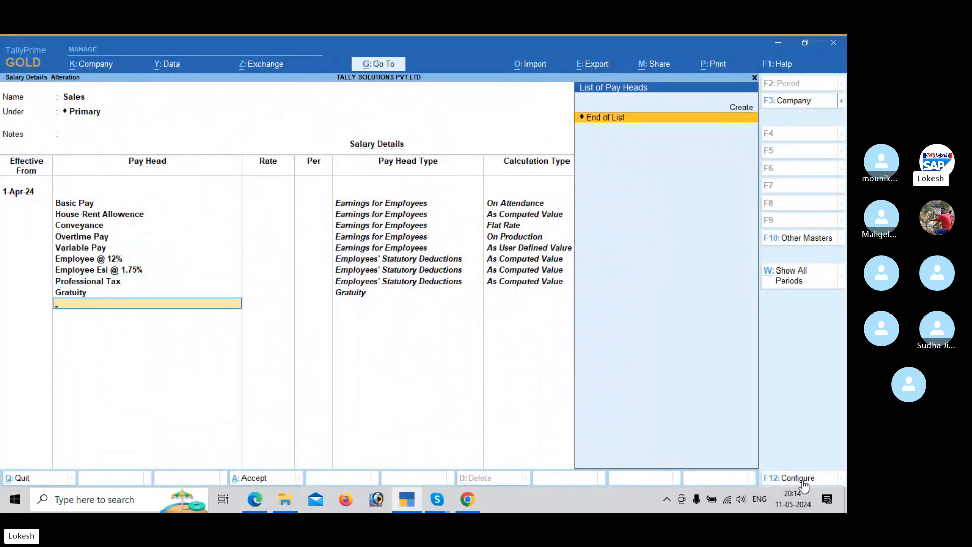
pyautogui.press('Return')
# Step: Open the Administrator employee's salary details and copy the pay heads from the employee group, effective from 1-Apr-24
pyautogui.press('Return')
pyautogui.press('Return')
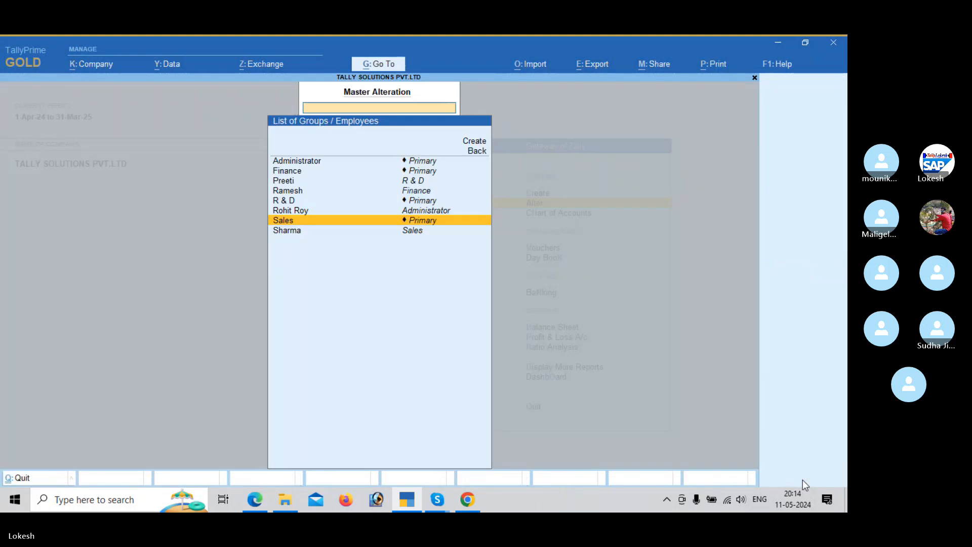
pyautogui.press('Up')
pyautogui.press('Return')
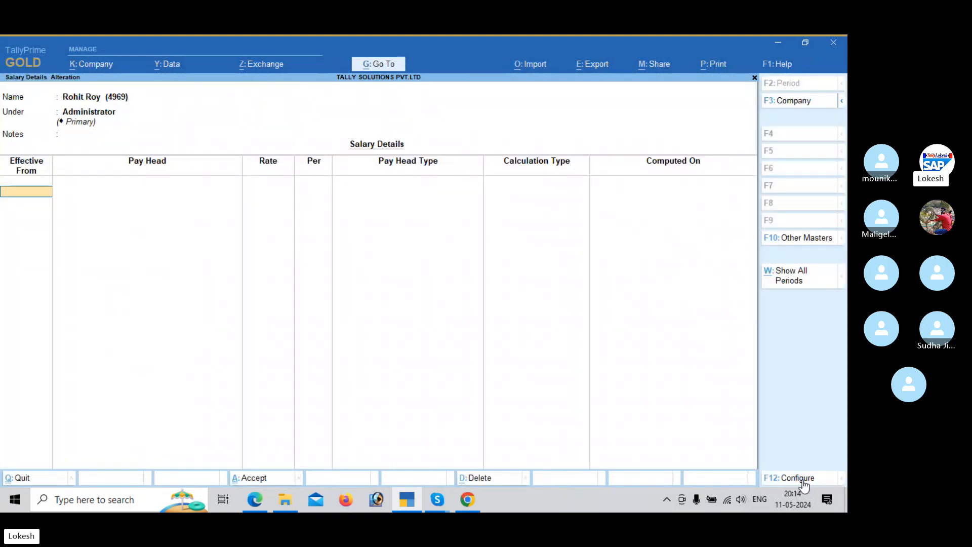
pyautogui.write('1-')
pyautogui.press('Return')
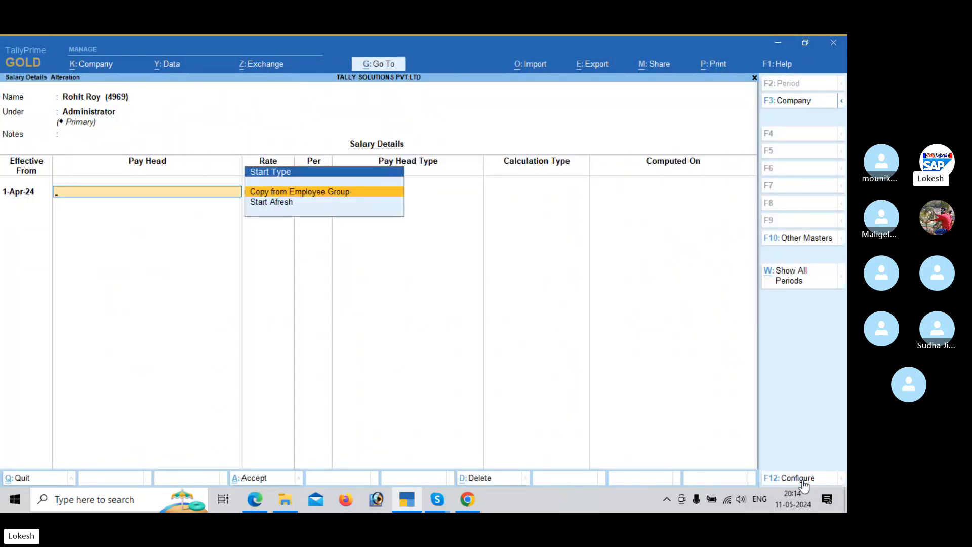
pyautogui.press('Return')
pyautogui.press('Return')
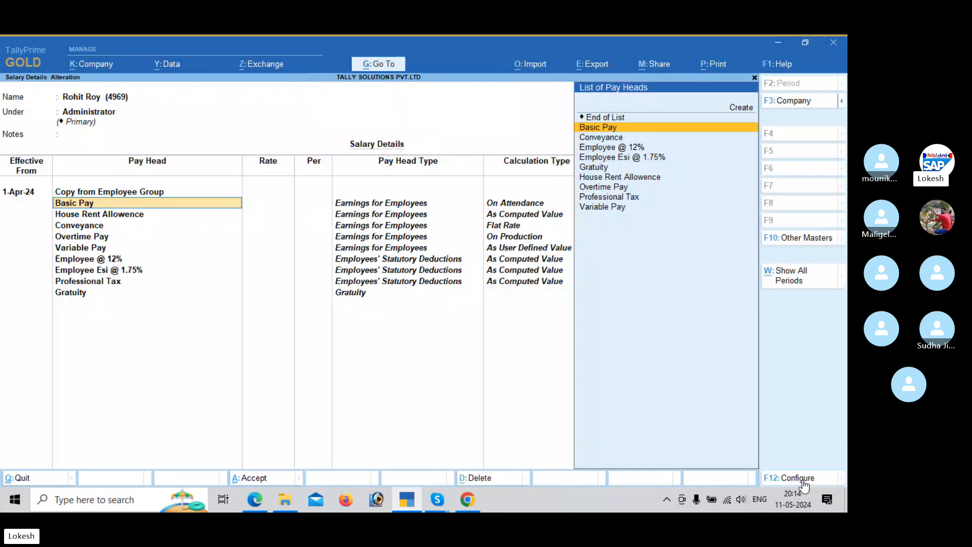
# Step: Look up the Administrator employee's rates in the PDF, set Basic Pay to 7,000, and keep House Rent Allowence
pyautogui.hotkey('alt', 'Tab')
pyautogui.scroll(15, 804, 486)
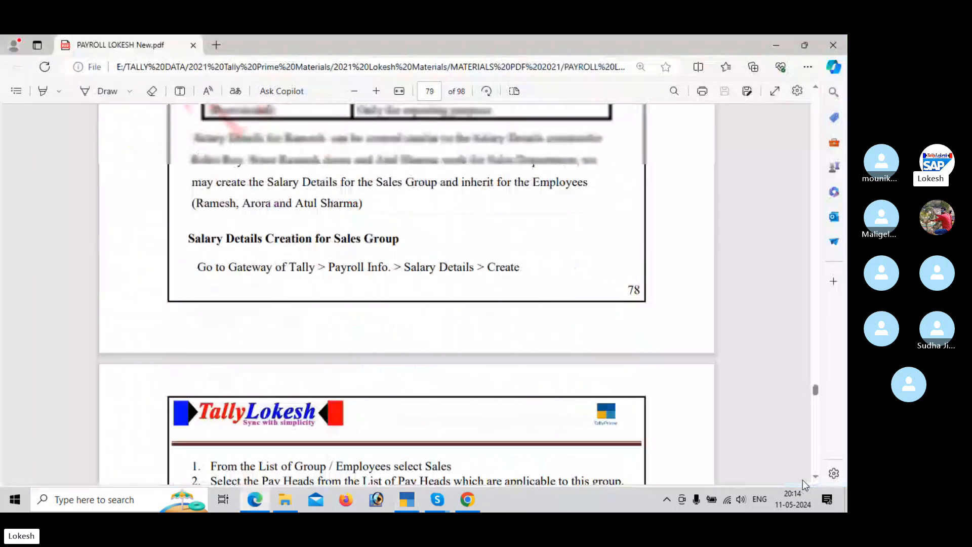
pyautogui.scroll(10, 804, 485)
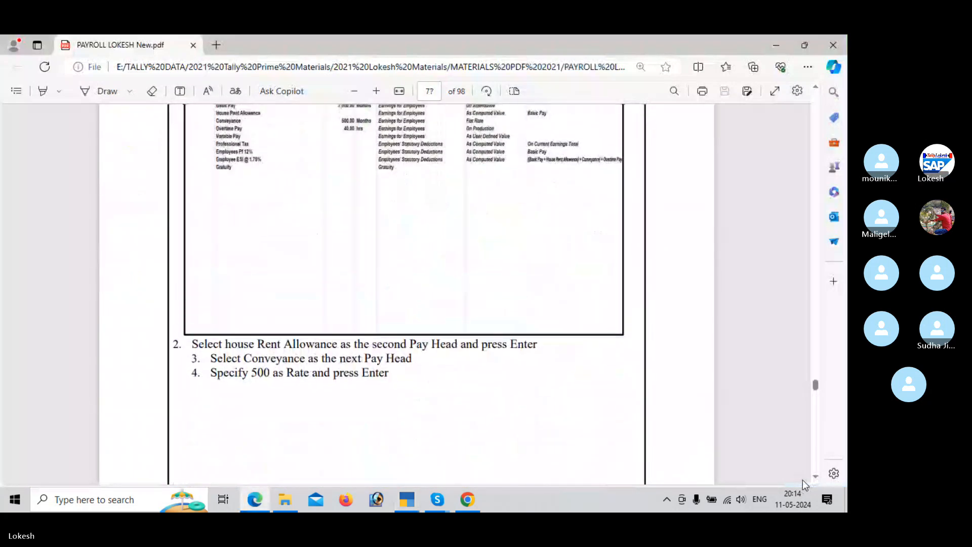
pyautogui.scroll(1, 804, 485)
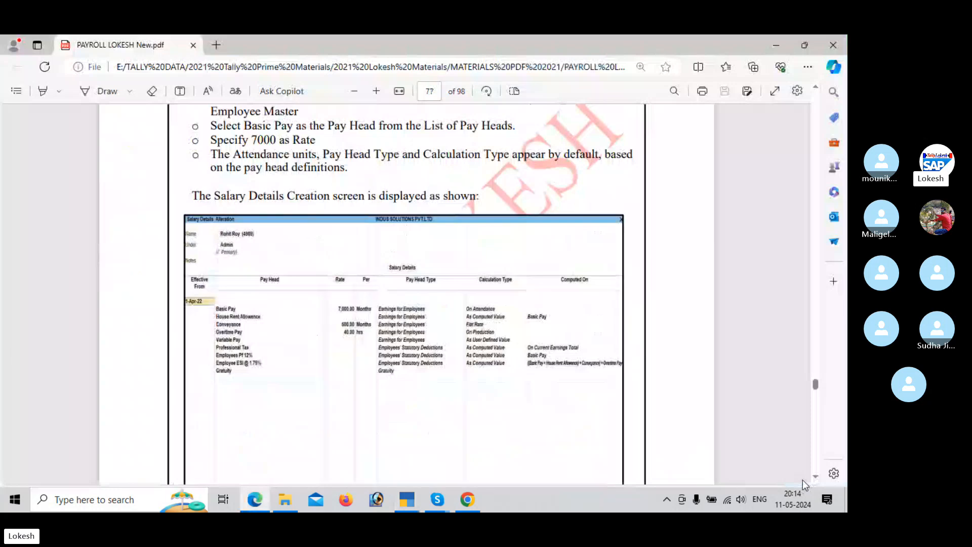
pyautogui.hotkey('alt', 'Tab')
pyautogui.press('Return')
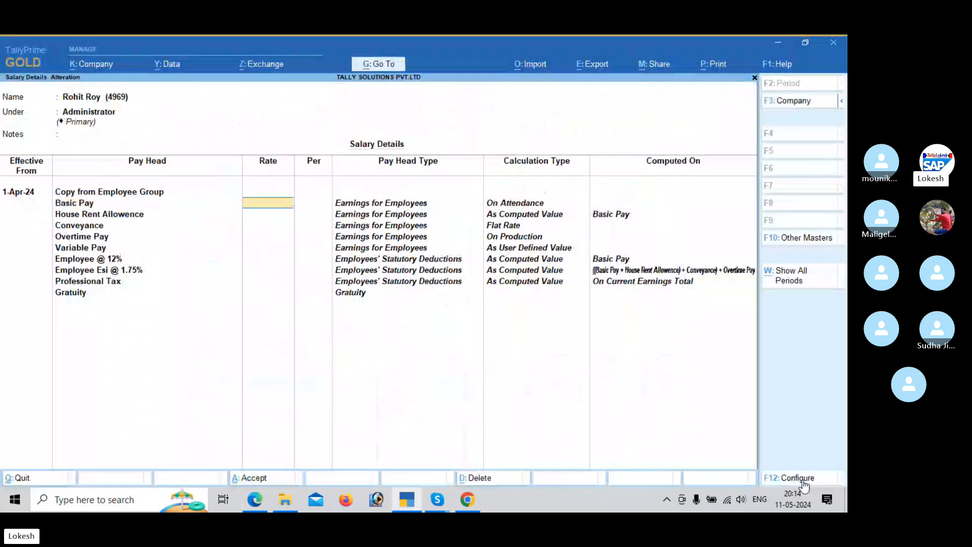
pyautogui.write('7,000')
pyautogui.press('Return')
pyautogui.press('Return')
# Step: Set the Administrator employee's Conveyance rate to 500 as given in the PDF
pyautogui.press('Return')
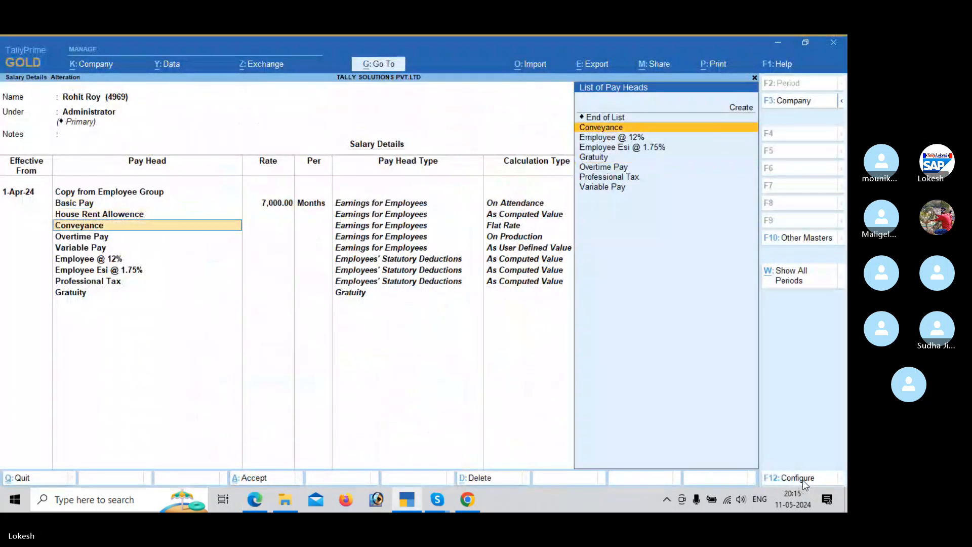
pyautogui.press('Return')
pyautogui.hotkey('alt', 'Tab')
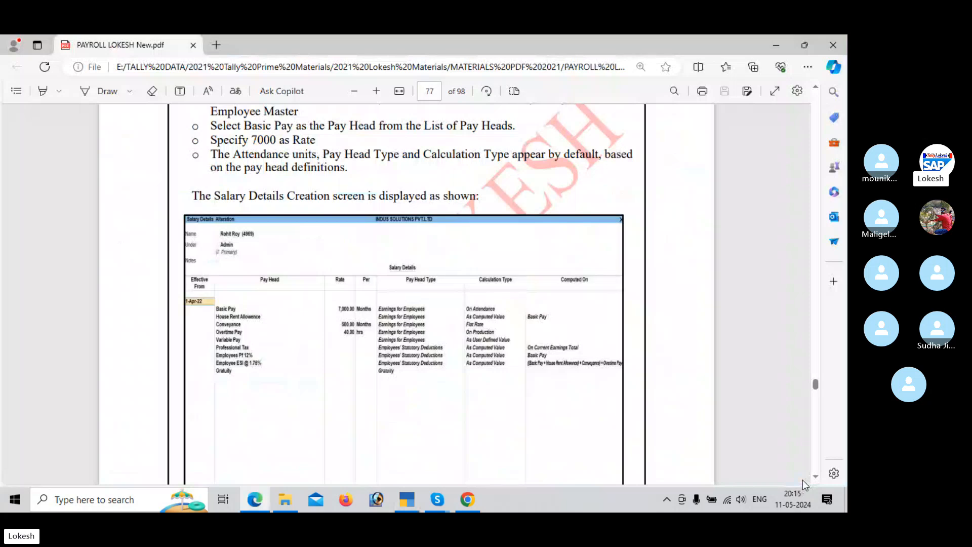
pyautogui.hotkey('alt', 'Tab')
pyautogui.write('5')
pyautogui.press('Return')
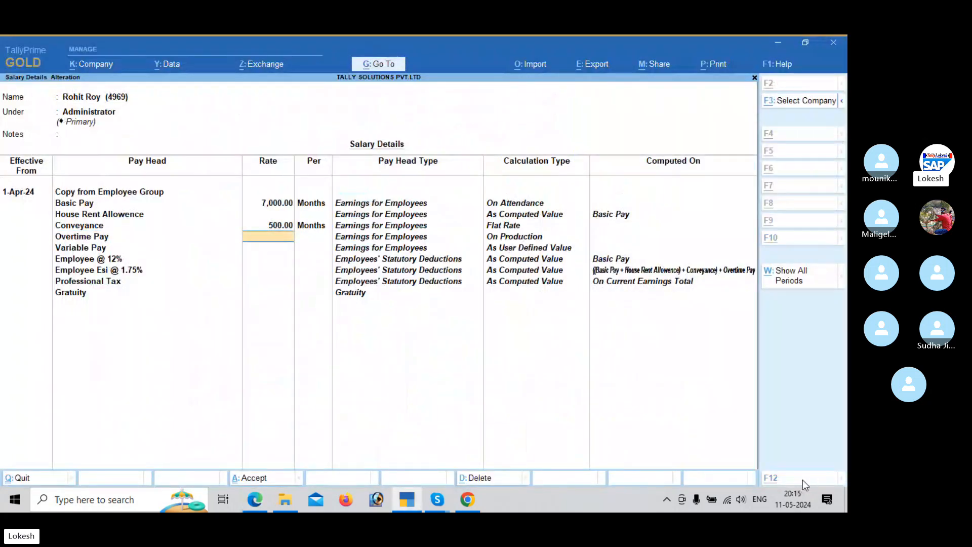
# Step: Set Overtime Pay to 40 per the PDF, keep the remaining pay heads, and save the Administrator employee's salary details
pyautogui.hotkey('alt', 'Tab')
pyautogui.hotkey('alt', 'Tab')
pyautogui.write('40')
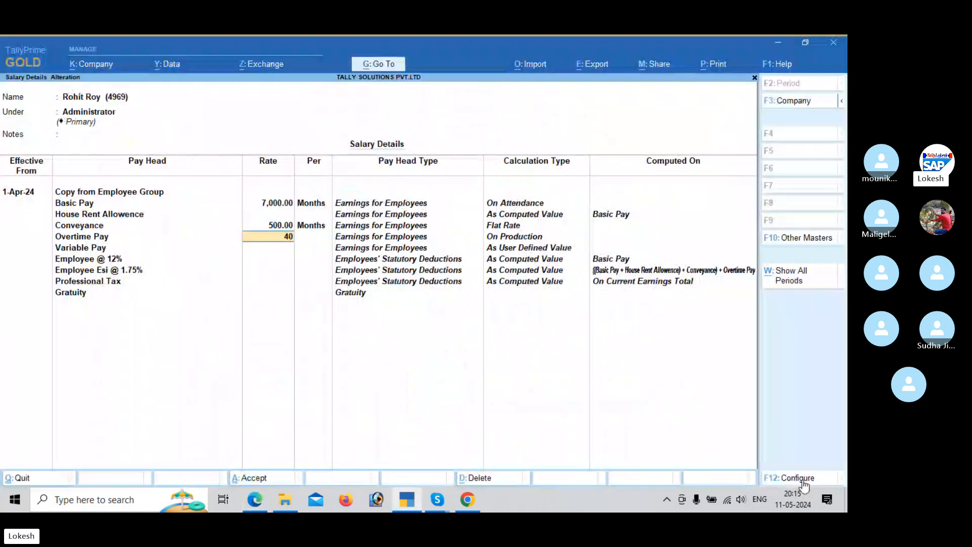
pyautogui.press('Return')
pyautogui.press('Return')
pyautogui.press('Return')
pyautogui.press('Return')
pyautogui.press('Return')
pyautogui.press('Return')
pyautogui.press('Return')
pyautogui.press('Return')
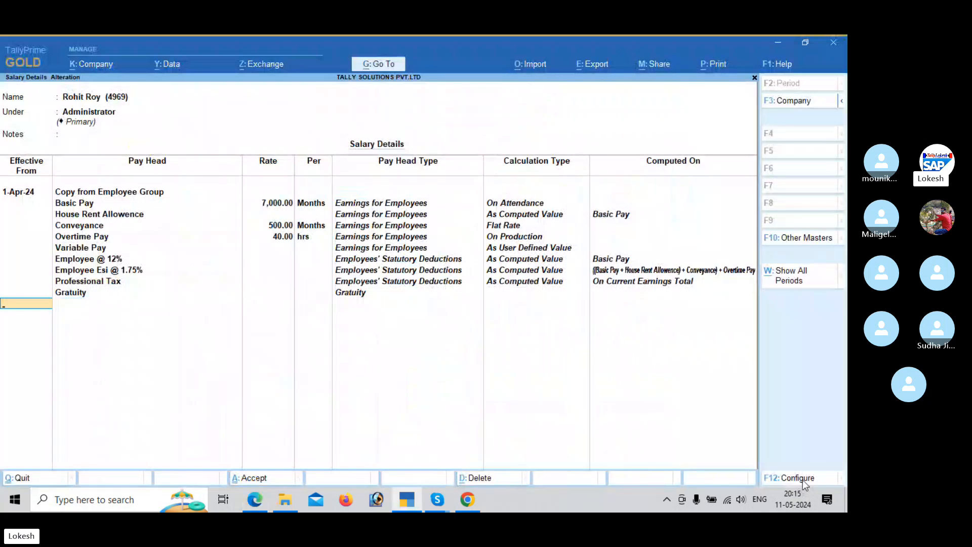
pyautogui.press('Return')
pyautogui.press('Return')
# Step: Check the PDF's other employees' table, then open the R & D employee's salary details and copy the group's pay heads effective 1-Apr-24
pyautogui.hotkey('alt', 'Tab')
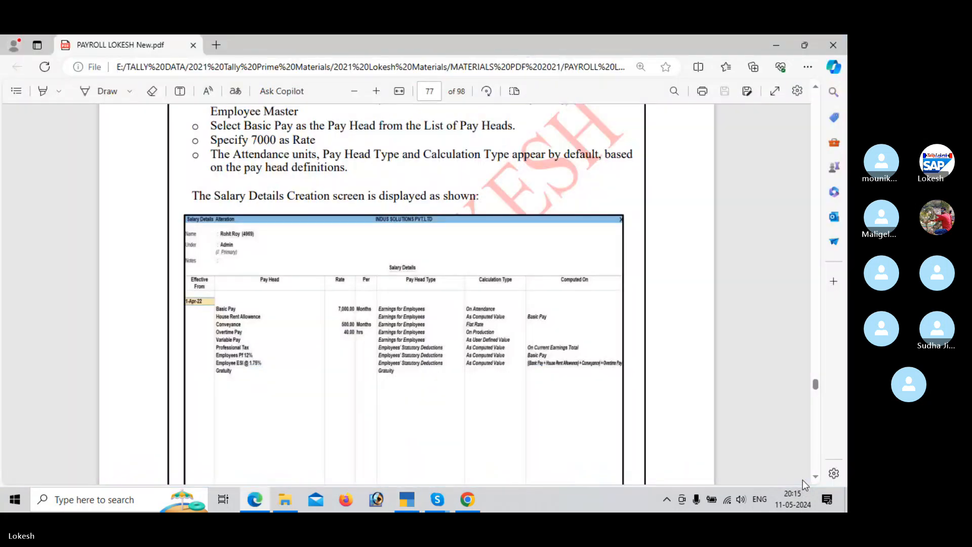
pyautogui.scroll(-8, 805, 483)
pyautogui.scroll(-8, 804, 483)
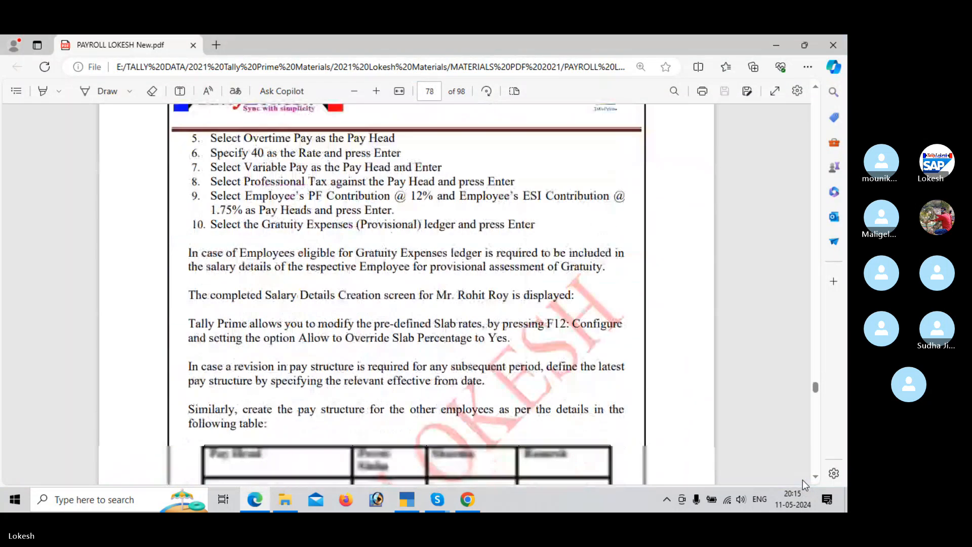
pyautogui.hotkey('alt', 'Tab')
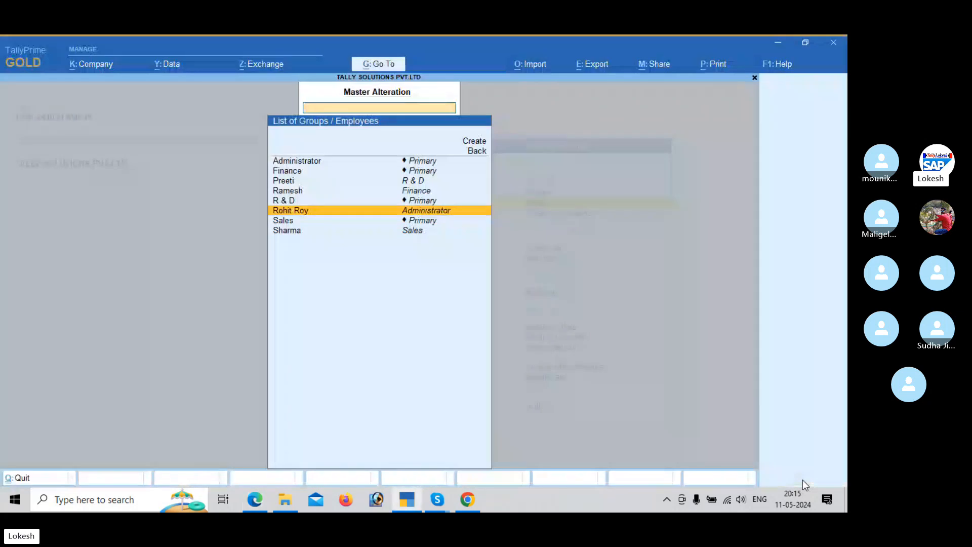
pyautogui.press('Up')
pyautogui.press('Up')
pyautogui.press('Up')
pyautogui.press('Return')
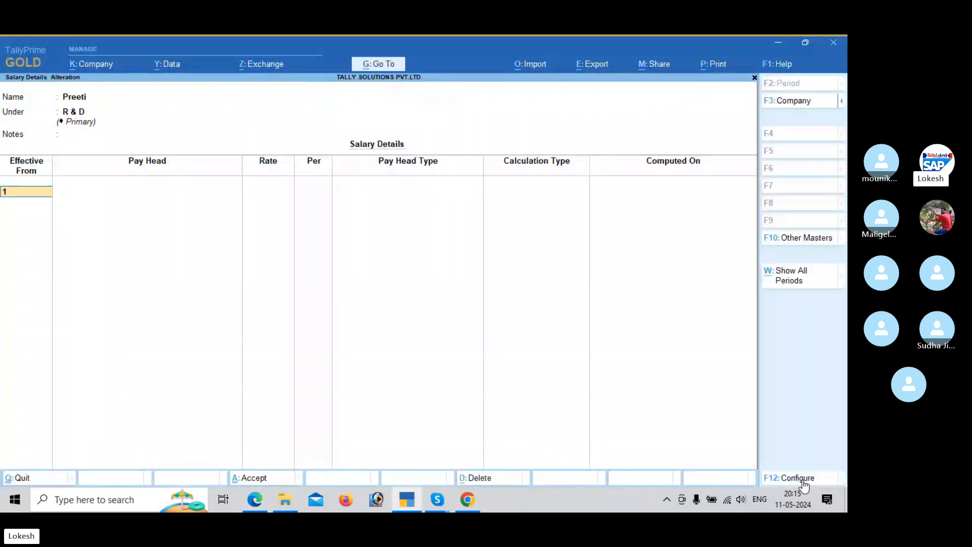
pyautogui.write('1')
pyautogui.press('Return')
# Step: Set the R & D employee's Basic Pay rate to 12,000 according to the PDF table
pyautogui.press('Return')
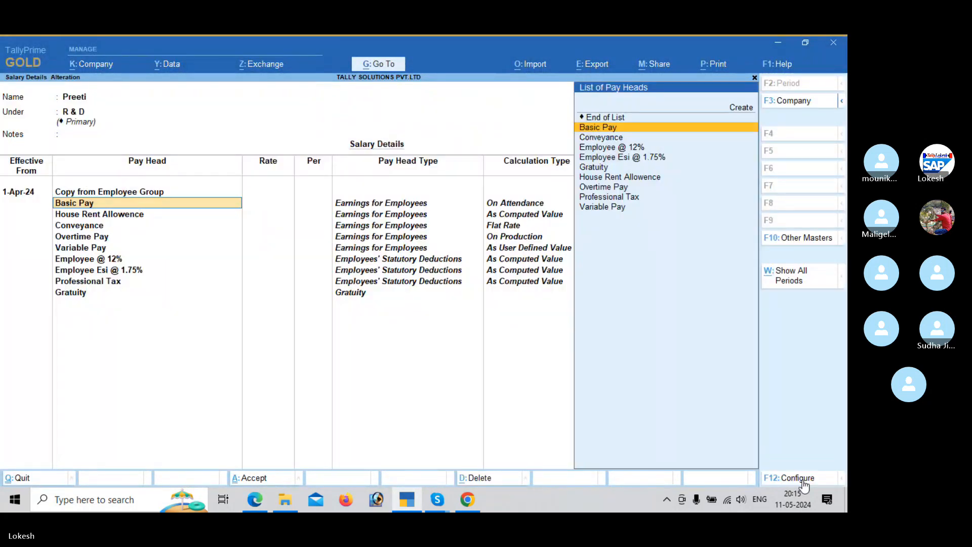
pyautogui.press('Return')
pyautogui.hotkey('alt', 'Tab')
pyautogui.hotkey('alt', 'Tab')
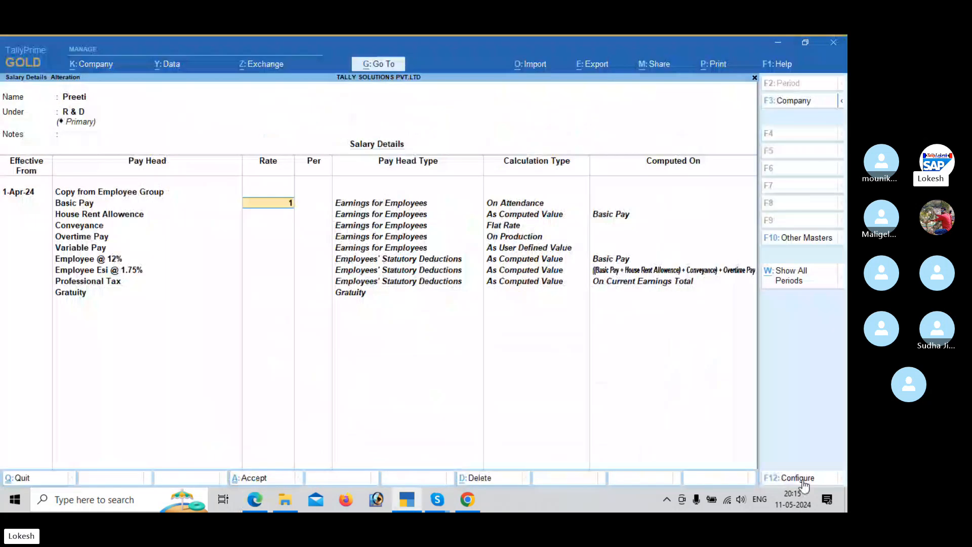
pyautogui.write('12,000')
pyautogui.press('Return')
pyautogui.press('Return')
pyautogui.press('Return')
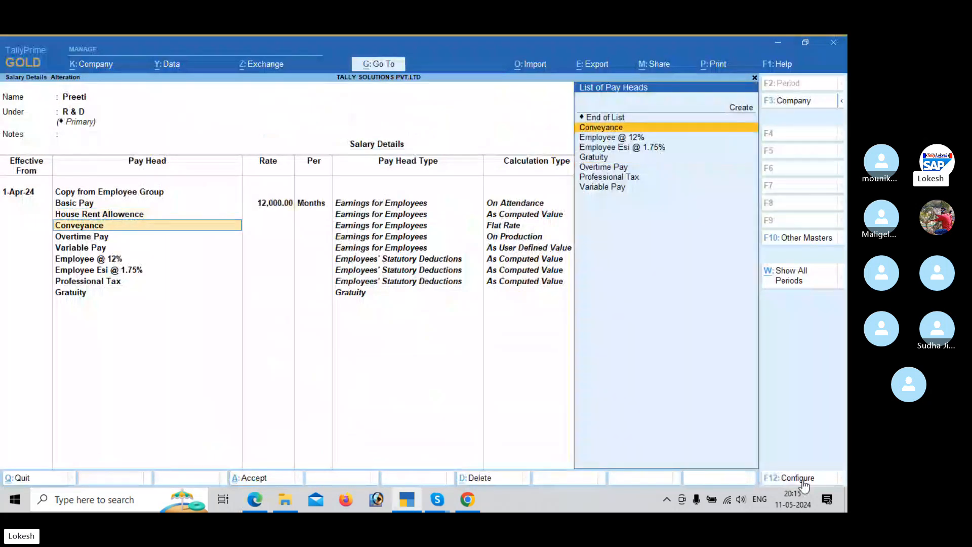
# Step: Return to House Rent Allowence and set Allow to Override Slab Percentage to Yes in the salary details configuration
pyautogui.press('Up')
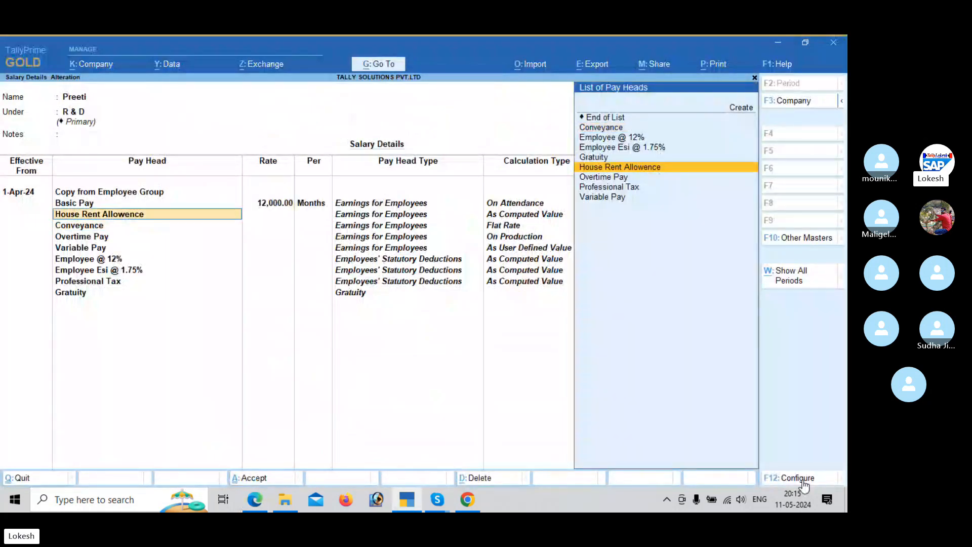
pyautogui.click(804, 479)
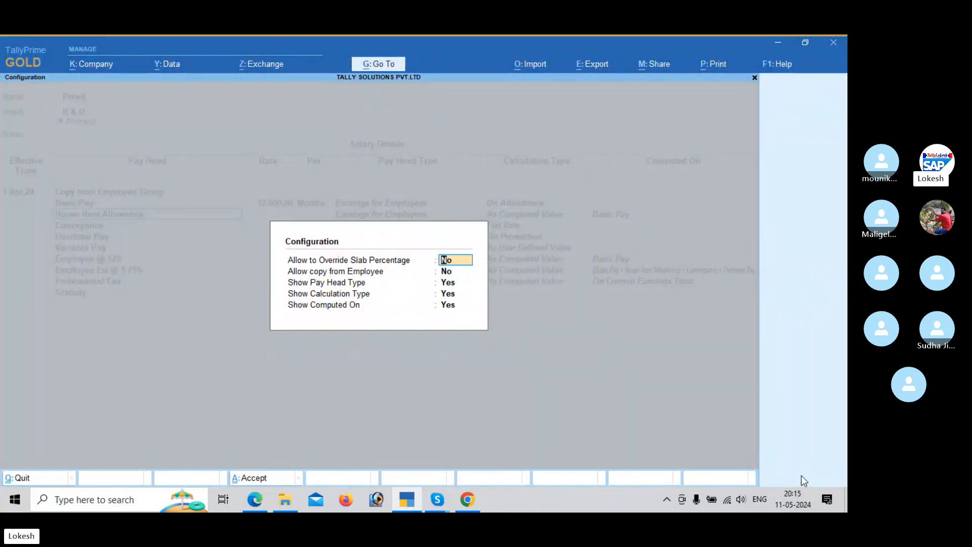
pyautogui.write('y')
pyautogui.press('Return')
pyautogui.press('Return')
pyautogui.press('Return')
pyautogui.press('Return')
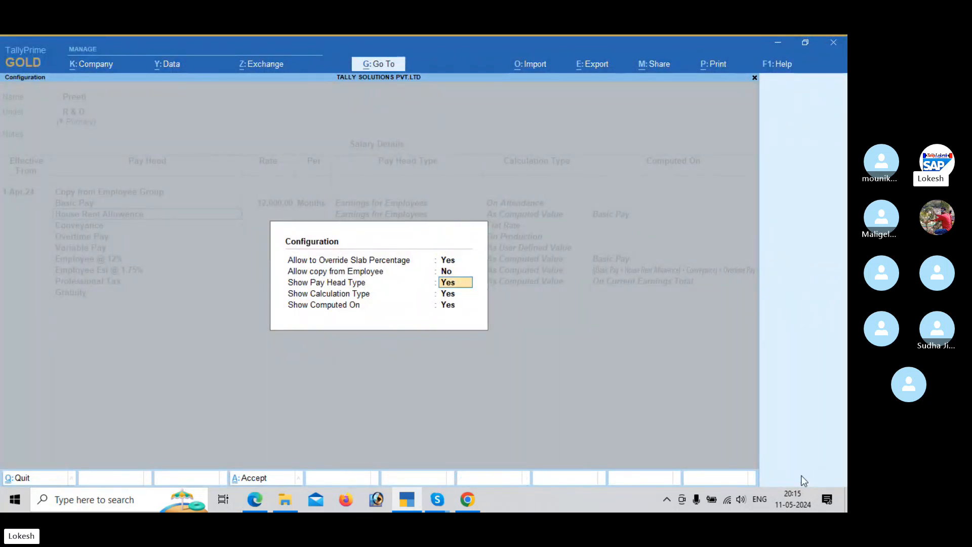
pyautogui.press('Return')
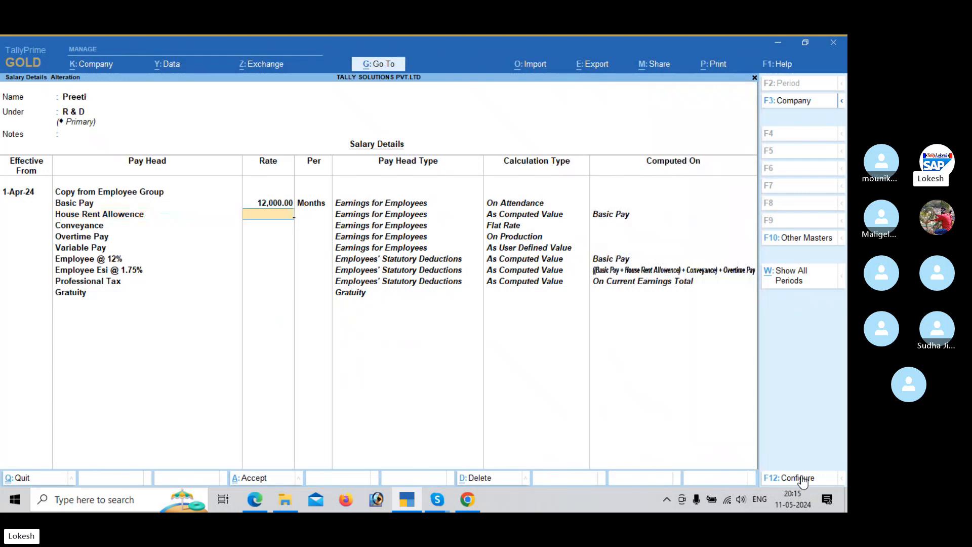
# Step: Override the R & D employee's House Rent Allowence rate with 40% after checking the PDF
pyautogui.hotkey('alt', 'Tab')
pyautogui.hotkey('alt', 'Tab')
pyautogui.write('40')
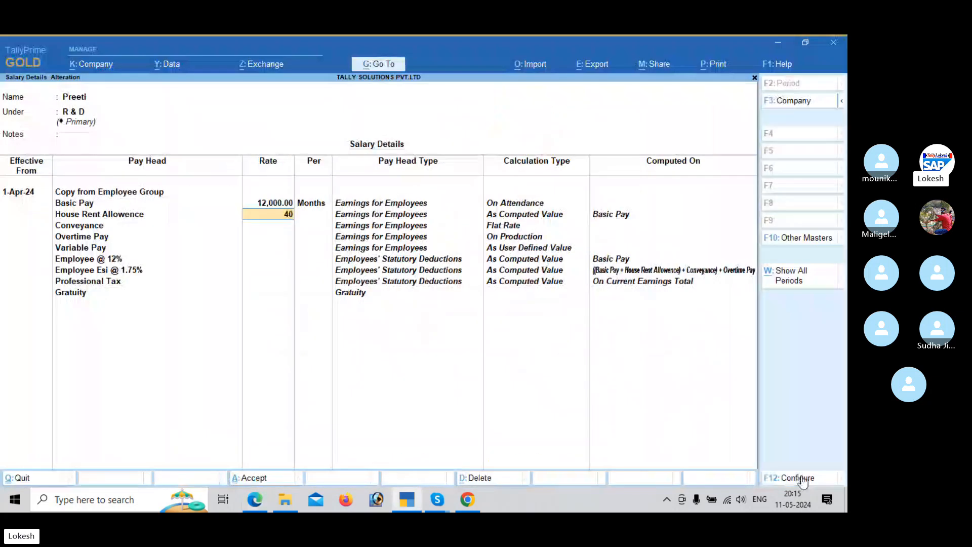
pyautogui.press('Return')
# Step: Leave the remaining pay heads without rates and save the R & D employee's salary details
pyautogui.press('Down')
pyautogui.press('Down')
pyautogui.press('Down')
pyautogui.press('Down')
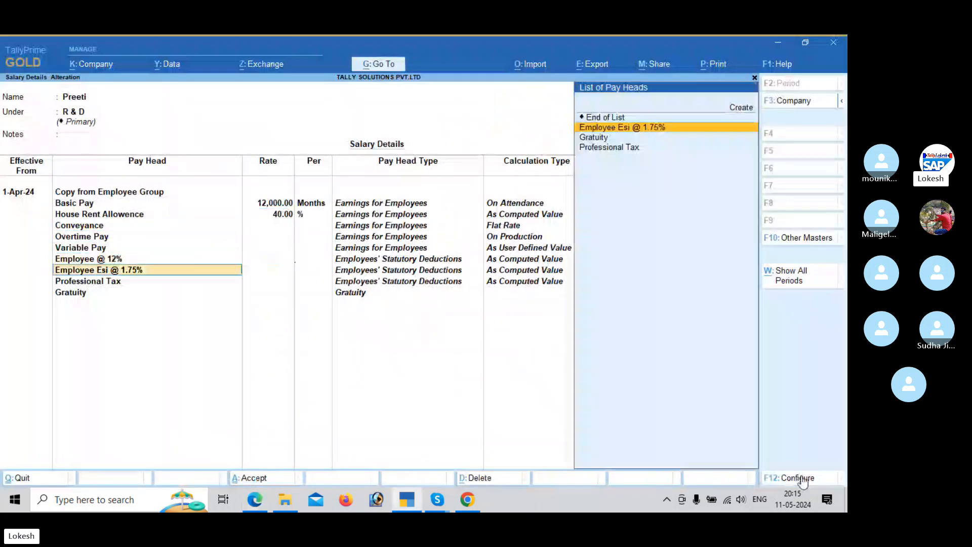
pyautogui.press('Return')
pyautogui.press('Return')
pyautogui.press('Return')
pyautogui.press('Return')
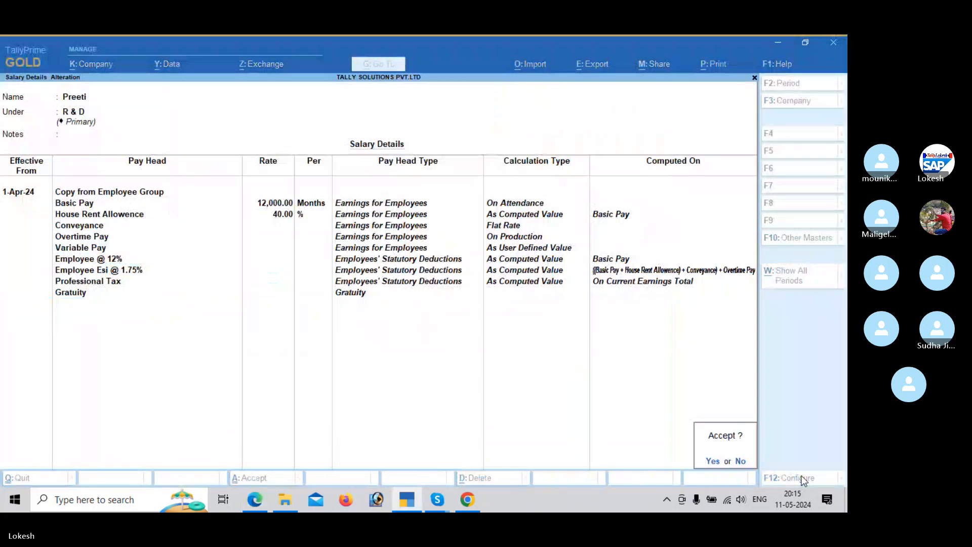
pyautogui.press('Return')
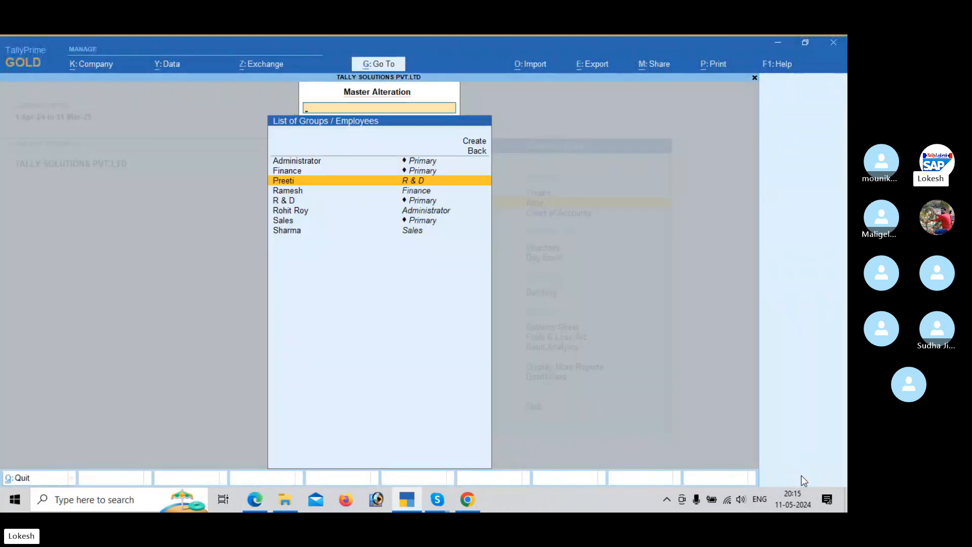
# Step: Open the Sales employee's salary details and copy the pay heads from the parent value effective 1-Apr-24
pyautogui.hotkey('alt', 'Tab')
pyautogui.hotkey('alt', 'Tab')
pyautogui.press('Down')
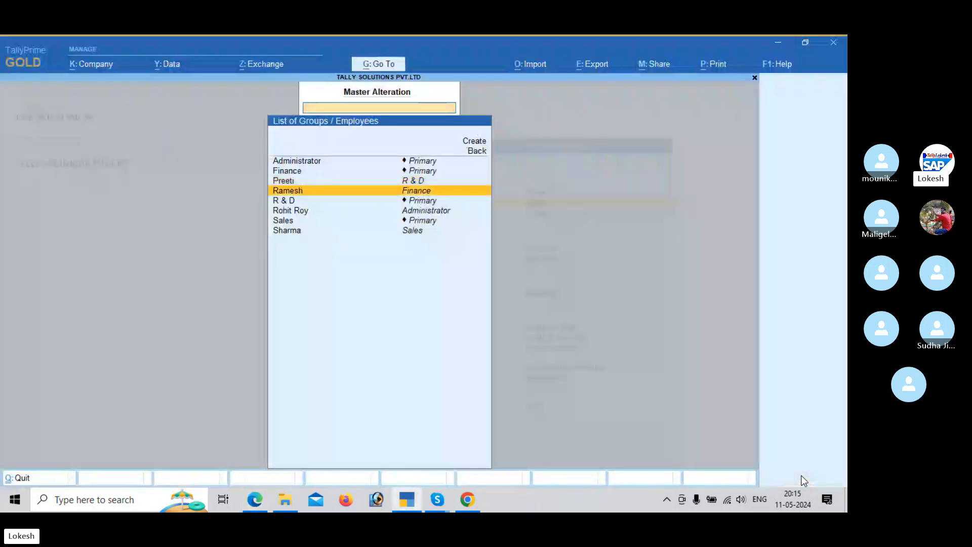
pyautogui.press('Up')
pyautogui.press('Up')
pyautogui.press('Down')
pyautogui.press('Down')
pyautogui.press('Down')
pyautogui.press('Down')
pyautogui.press('Down')
pyautogui.press('Down')
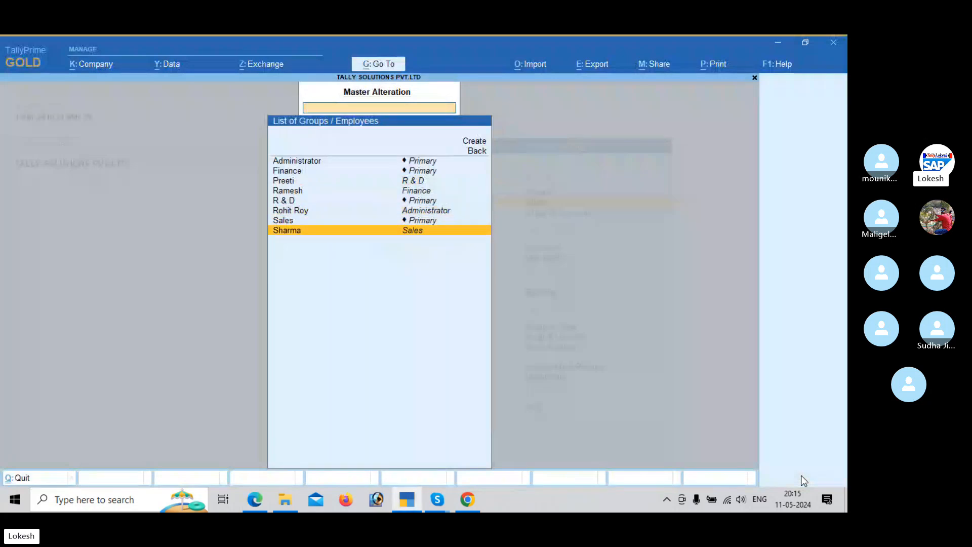
pyautogui.press('Return')
pyautogui.press('Return')
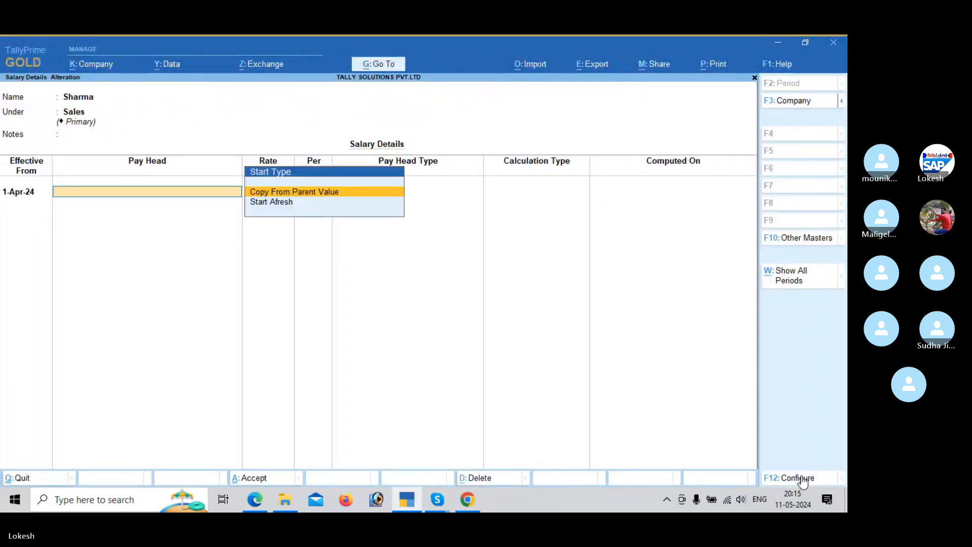
pyautogui.press('Return')
# Step: Set the Sales employee's Basic Pay rate to 20,000 according to the PDF table
pyautogui.hotkey('alt', 'Tab')
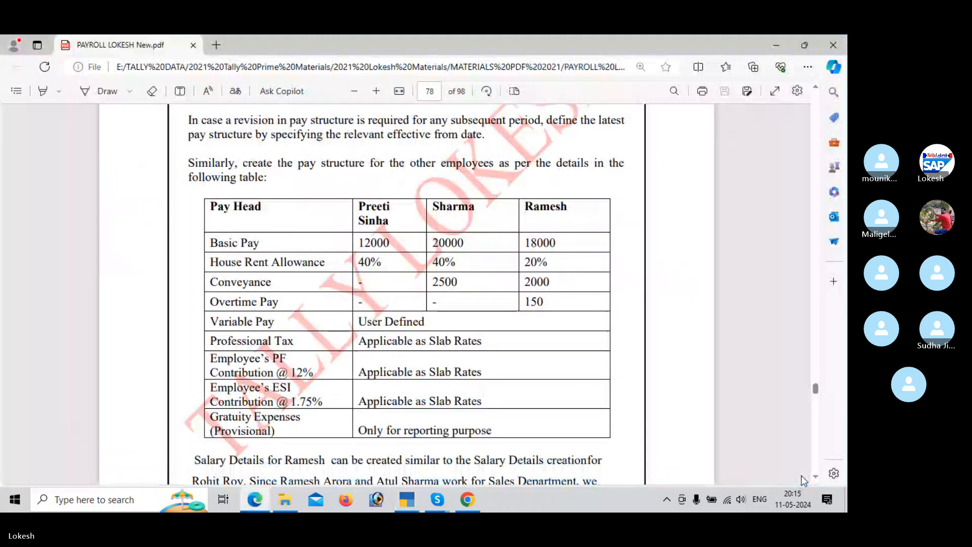
pyautogui.hotkey('alt', 'Tab')
pyautogui.write('2000')
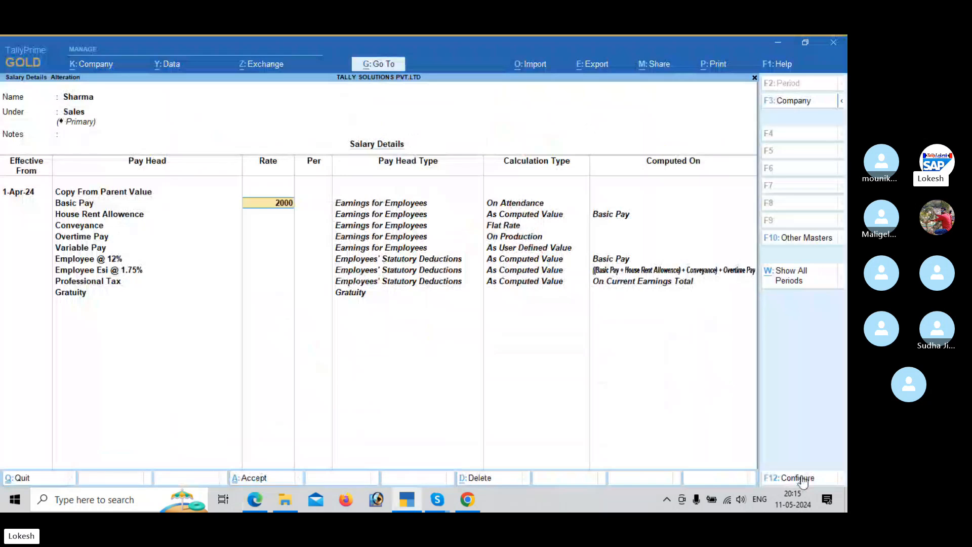
pyautogui.press('Return')
pyautogui.press('Return')
pyautogui.press('BackSpace')
pyautogui.press('BackSpace')
pyautogui.write('20000')
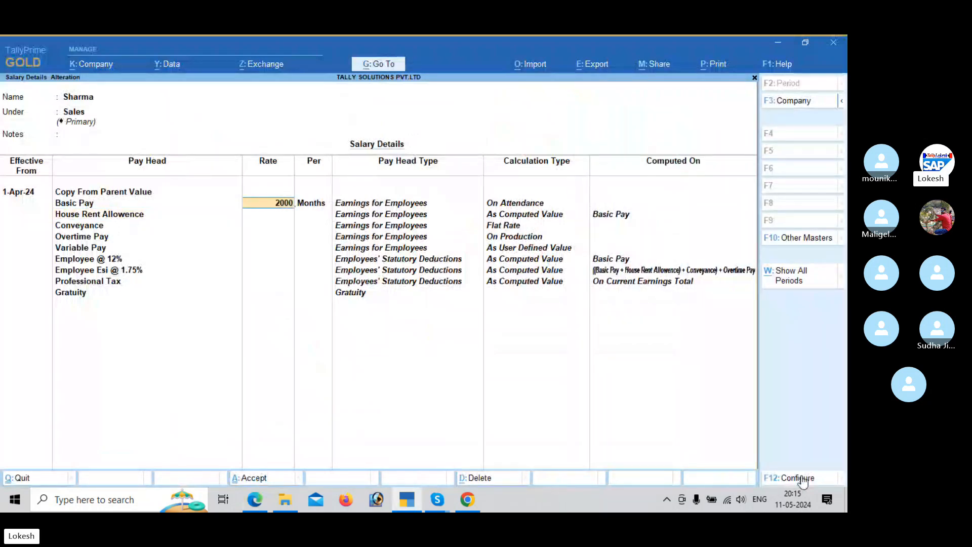
pyautogui.press('Return')
pyautogui.press('Return')
# Step: Set the Sales employee's House Rent Allowence to 40% and Conveyance to 2,500 from the PDF table
pyautogui.press('Return')
pyautogui.hotkey('alt', 'Tab')
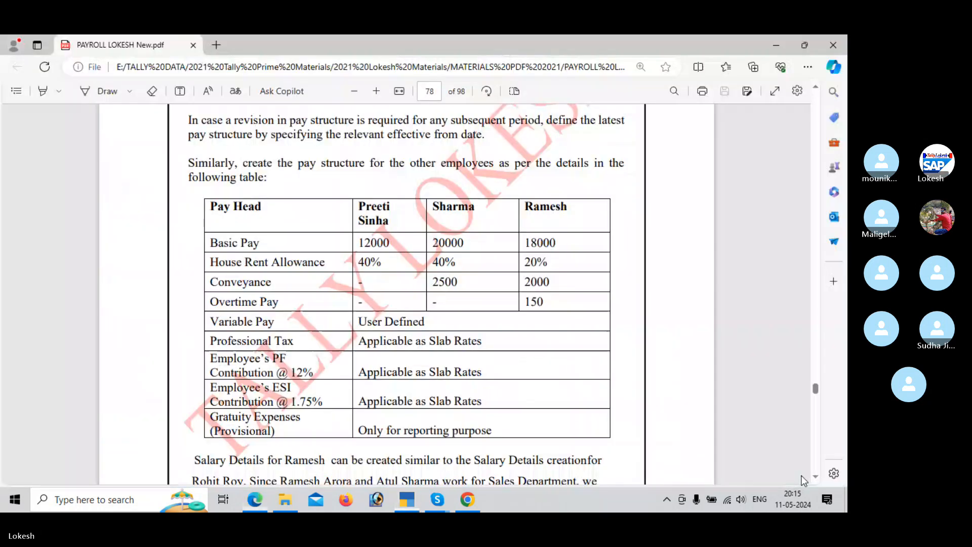
pyautogui.hotkey('alt', 'Tab')
pyautogui.write('40')
pyautogui.press('Return')
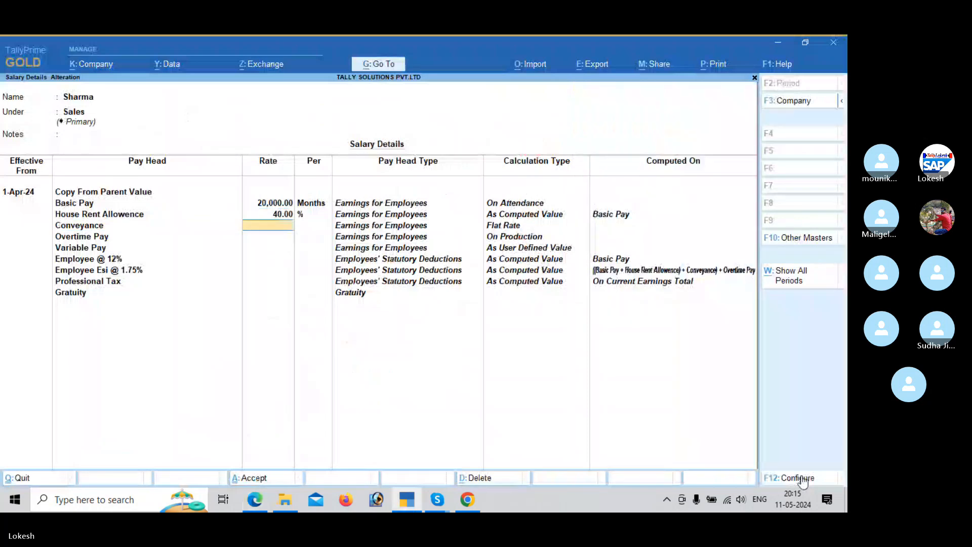
pyautogui.hotkey('alt', 'Tab')
pyautogui.hotkey('alt', 'Tab')
pyautogui.write('2,500')
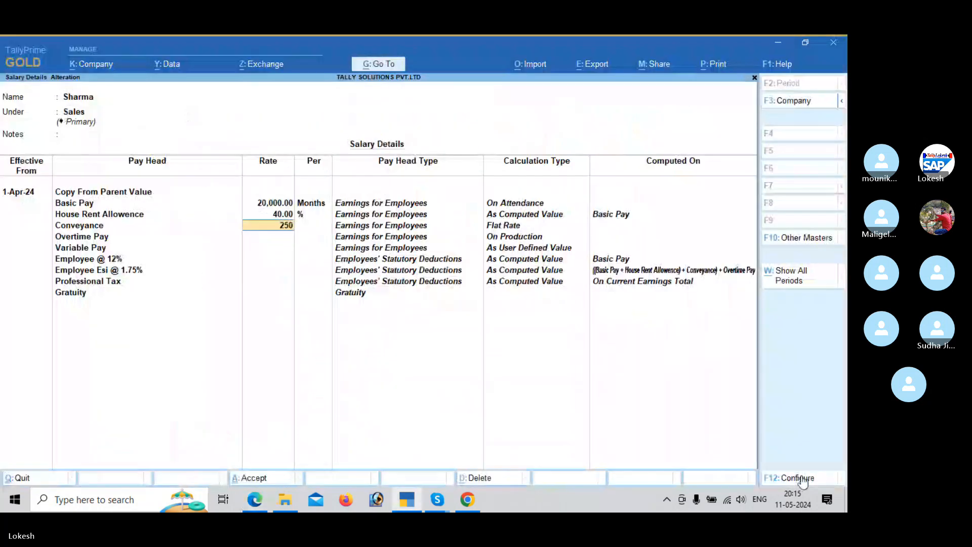
pyautogui.press('Return')
pyautogui.press('Return')
pyautogui.press('Return')
pyautogui.press('Return')
# Step: Leave the Sales employee's other pay heads without rates and save the salary details
pyautogui.press('Return')
pyautogui.press('Return')
pyautogui.press('Return')
pyautogui.press('Return')
pyautogui.press('Return')
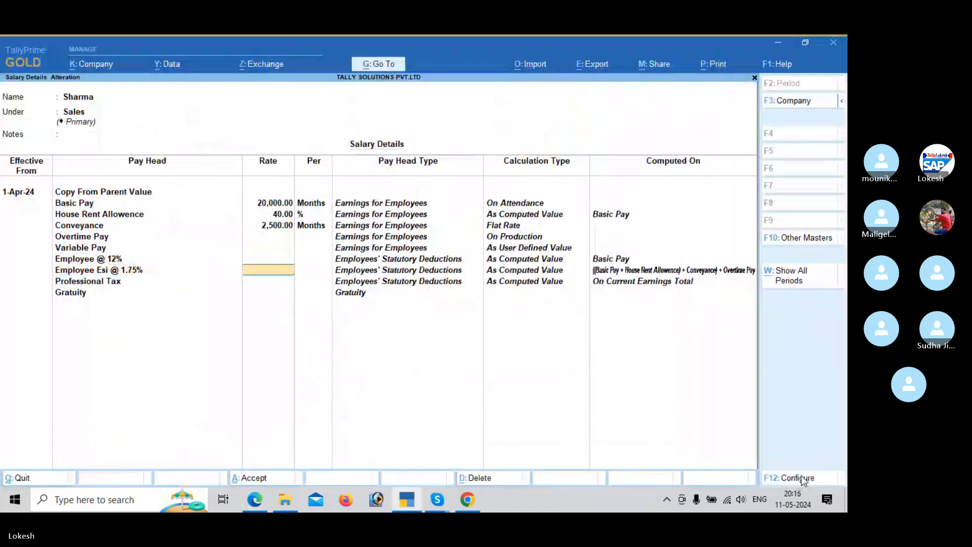
pyautogui.press('Return')
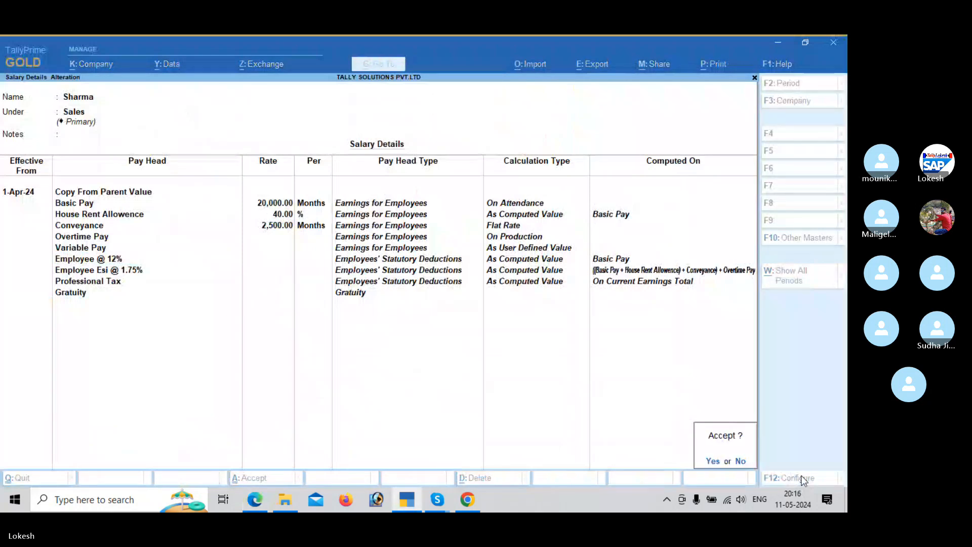
pyautogui.press('Return')
# Step: Open the Finance employee's salary details and copy the employee group's pay heads effective 1-Apr-24
pyautogui.hotkey('alt', 'Tab')
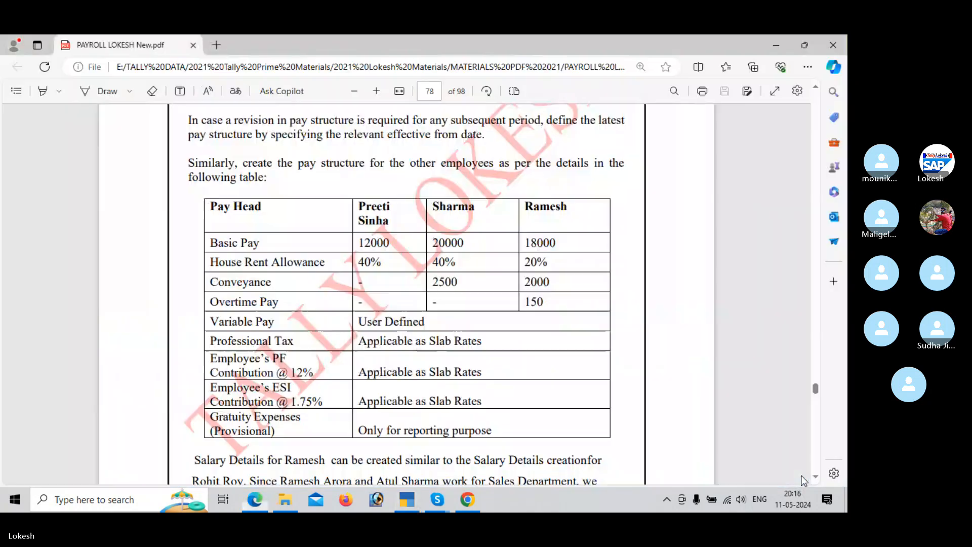
pyautogui.hotkey('alt', 'Tab')
pyautogui.press('Up')
pyautogui.press('Up')
pyautogui.press('Up')
pyautogui.press('Up')
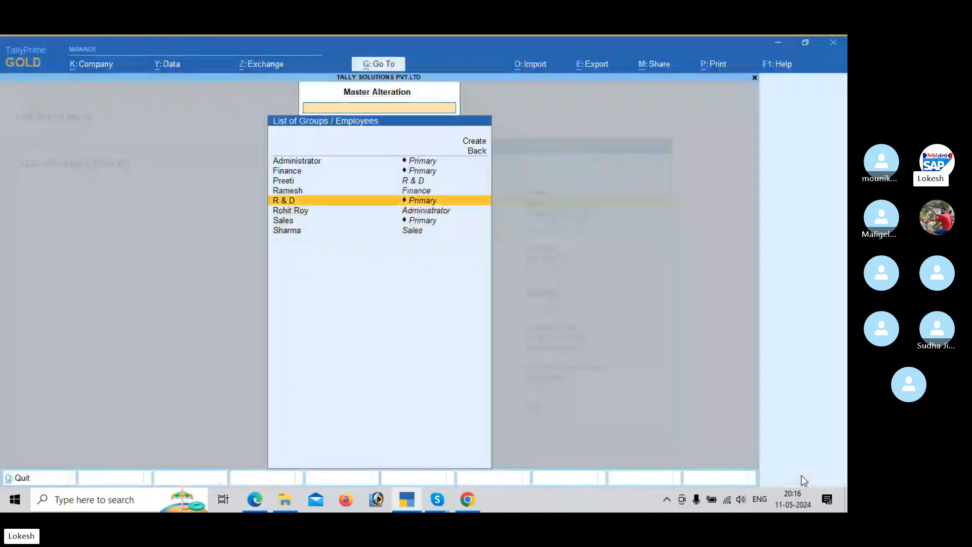
pyautogui.press('Return')
pyautogui.write('1-4')
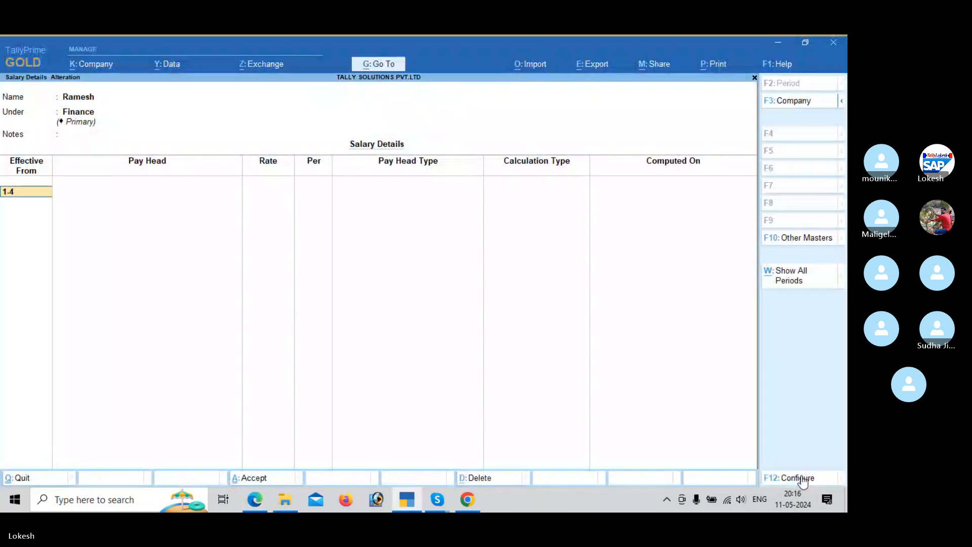
pyautogui.press('Return')
pyautogui.press('Return')
pyautogui.press('Return')
# Step: Set the Finance employee's Basic Pay rate to 18,000 according to the PDF table
pyautogui.hotkey('alt', 'Tab')
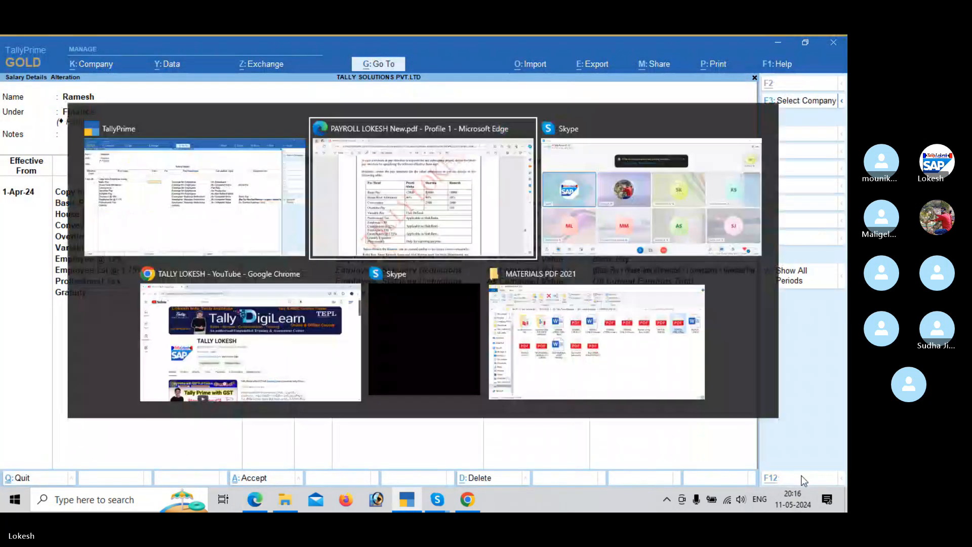
pyautogui.hotkey('alt', 'Tab')
pyautogui.write('18000')
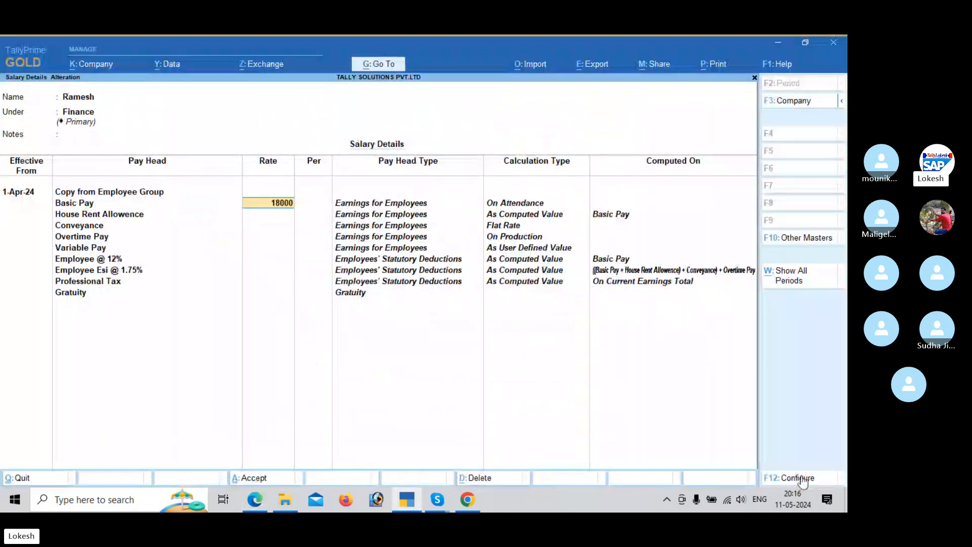
pyautogui.press('Return')
pyautogui.press('Return')
# Step: Override the Finance employee's House Rent Allowence rate with 20% after checking the PDF
pyautogui.press('Return')
pyautogui.hotkey('alt', 'Tab')
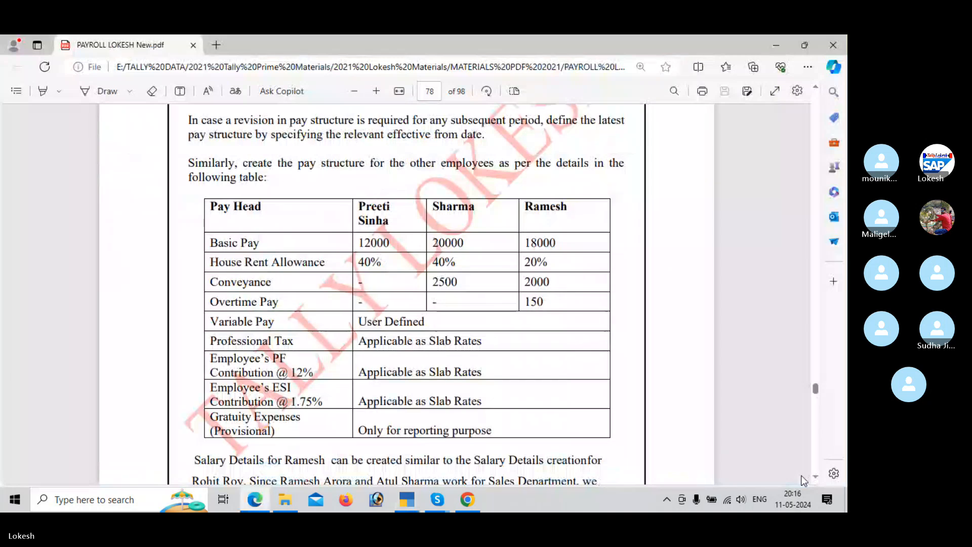
pyautogui.hotkey('alt', 'Tab')
pyautogui.write('20')
# Step: Set the Finance employee's Conveyance rate to 2,000 according to the PDF table
pyautogui.press('Return')
pyautogui.press('Return')
pyautogui.press('Return')
pyautogui.hotkey('alt', 'Tab')
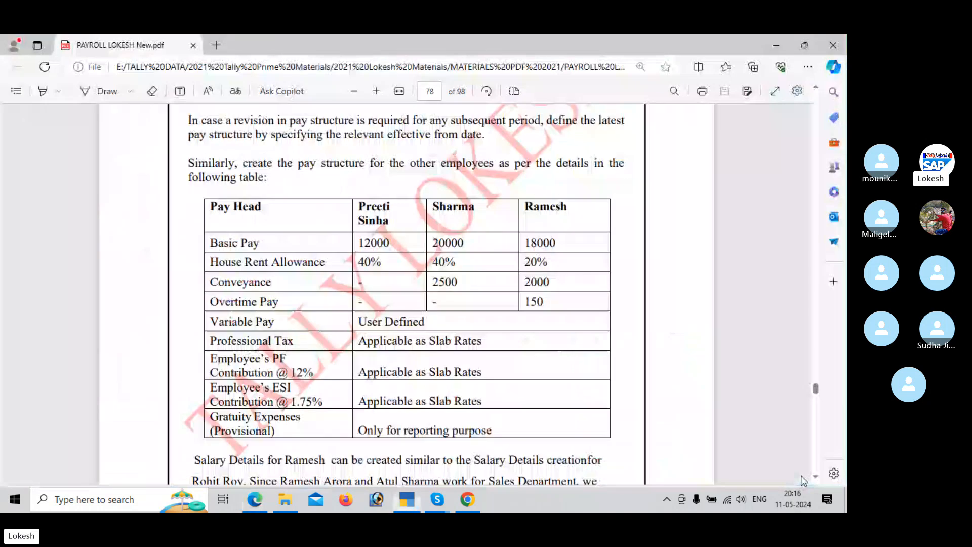
pyautogui.hotkey('alt', 'Tab')
pyautogui.write('2000')
# Step: Set the Finance employee's Overtime Pay to 150 per hour and save the salary details
pyautogui.press('Return')
pyautogui.press('Return')
pyautogui.press('Return')
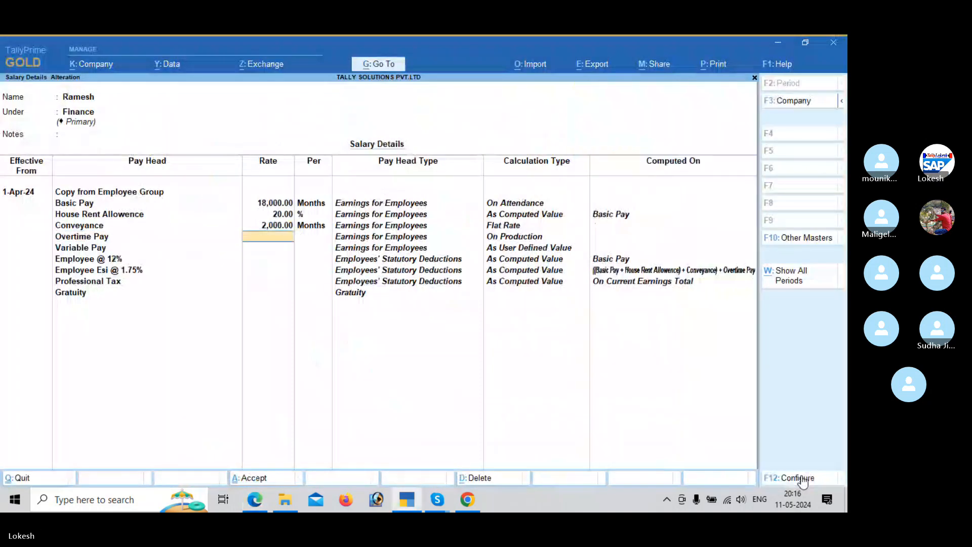
pyautogui.press('Return')
pyautogui.press('Return')
pyautogui.press('Return')
pyautogui.press('Return')
pyautogui.press('Return')
pyautogui.press('Return')
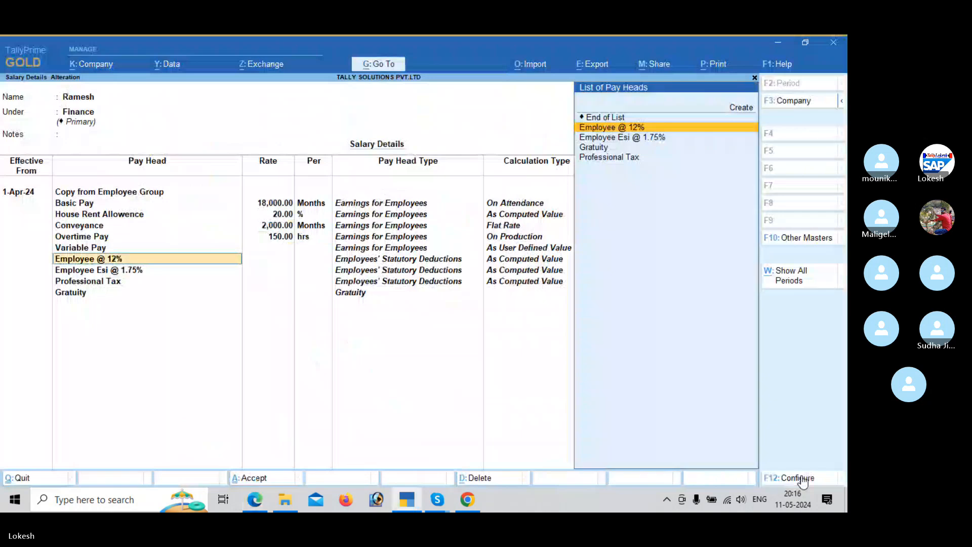
pyautogui.press('Return')
pyautogui.press('Return')
pyautogui.press('Return')
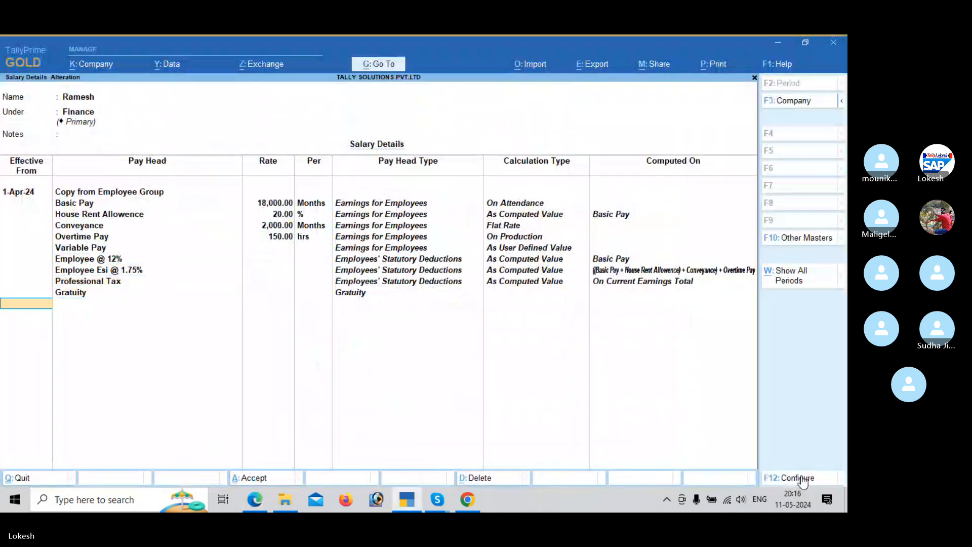
pyautogui.press('Return')
pyautogui.press('Return')
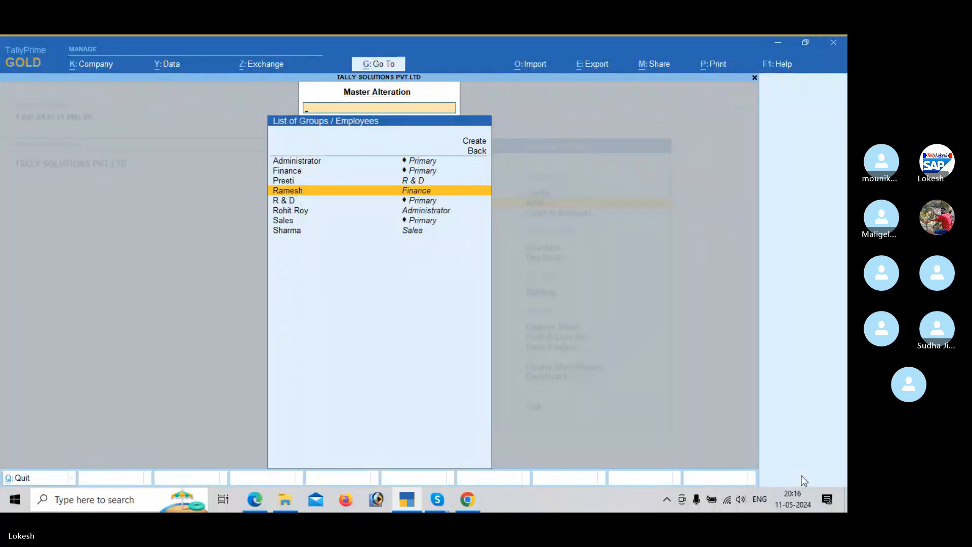
# Step: Return to the Gateway of Tally and open voucher creation
pyautogui.press('Escape')
pyautogui.press('Escape')
pyautogui.press('Down')
pyautogui.press('Down')
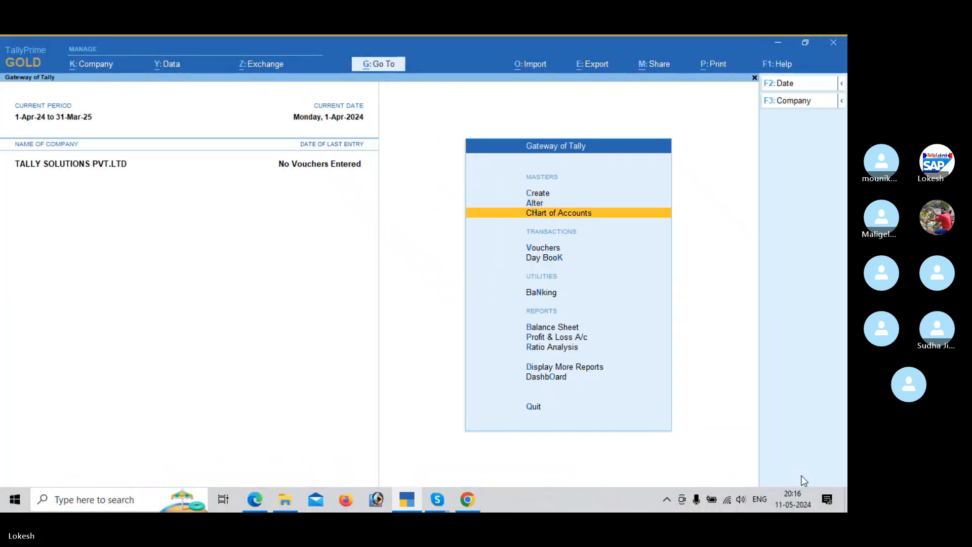
pyautogui.press('Return')
# Step: Find the attendance voucher example in the payroll PDF and check each employee's present days and overtime hours
pyautogui.hotkey('alt', 'Tab')
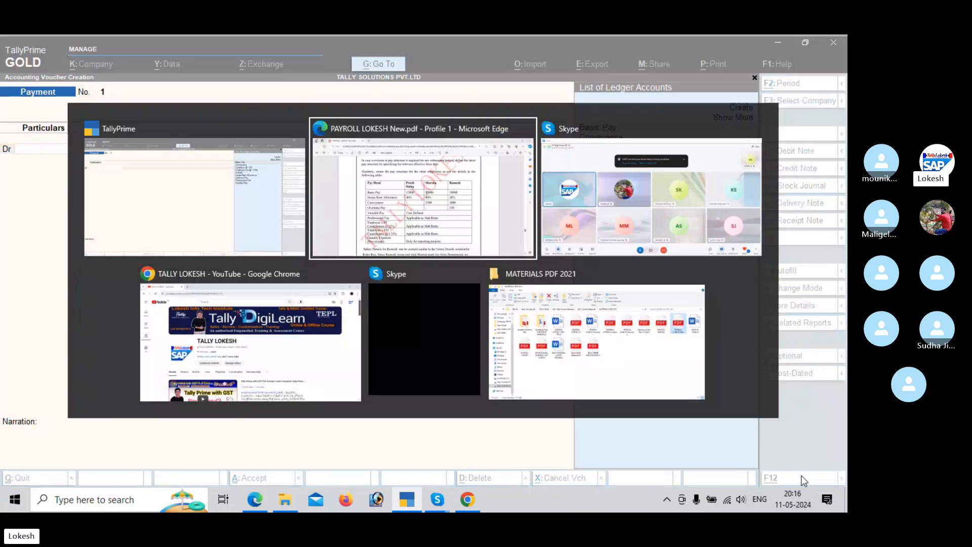
pyautogui.scroll(-10, 804, 480)
pyautogui.scroll(-10, 804, 480)
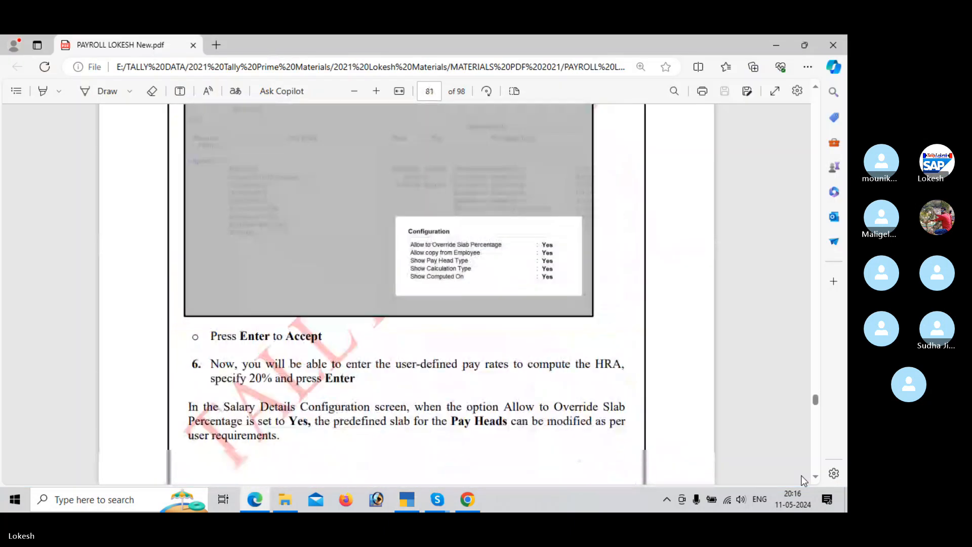
pyautogui.scroll(-8, 804, 480)
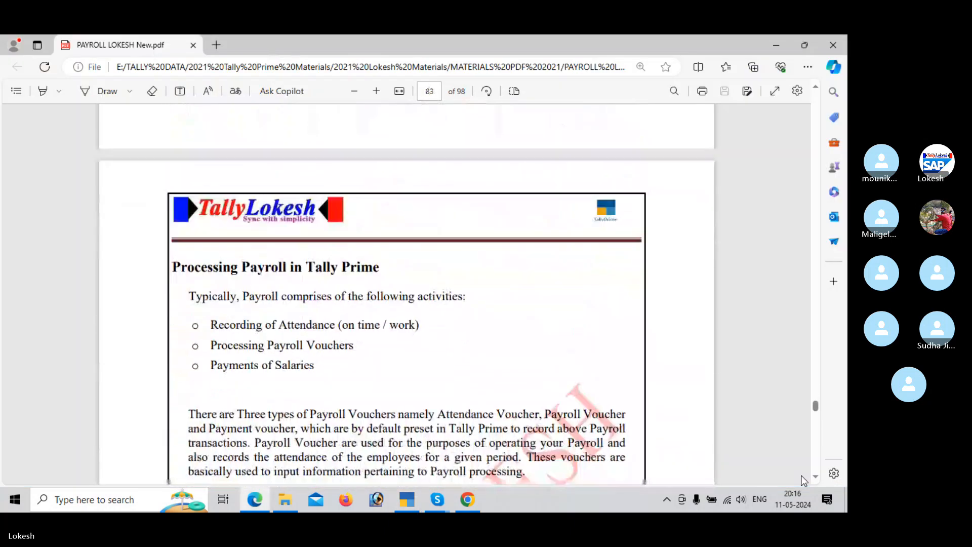
pyautogui.scroll(-6, 804, 480)
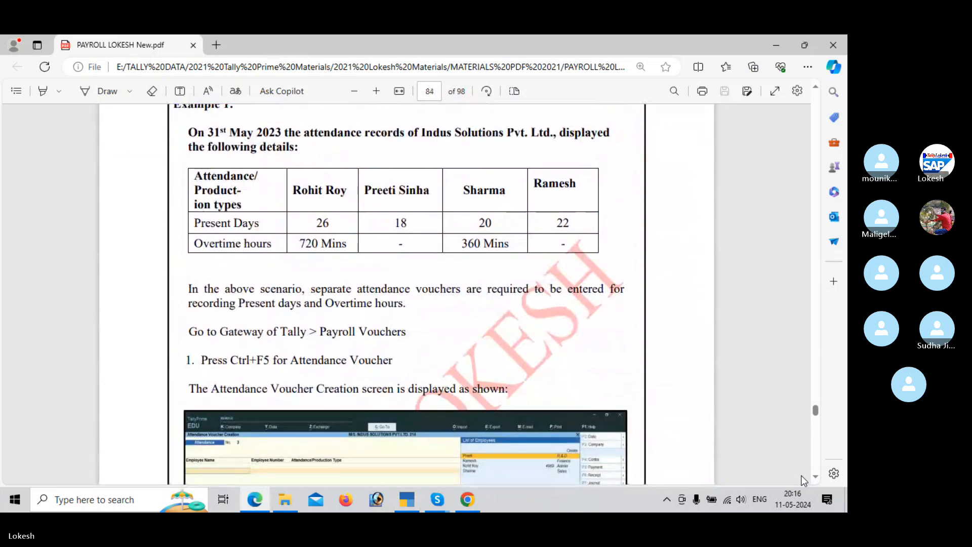
# Step: Return to TallyPrime and change the voucher type to the Attendance payroll voucher
pyautogui.hotkey('alt', 'Tab')
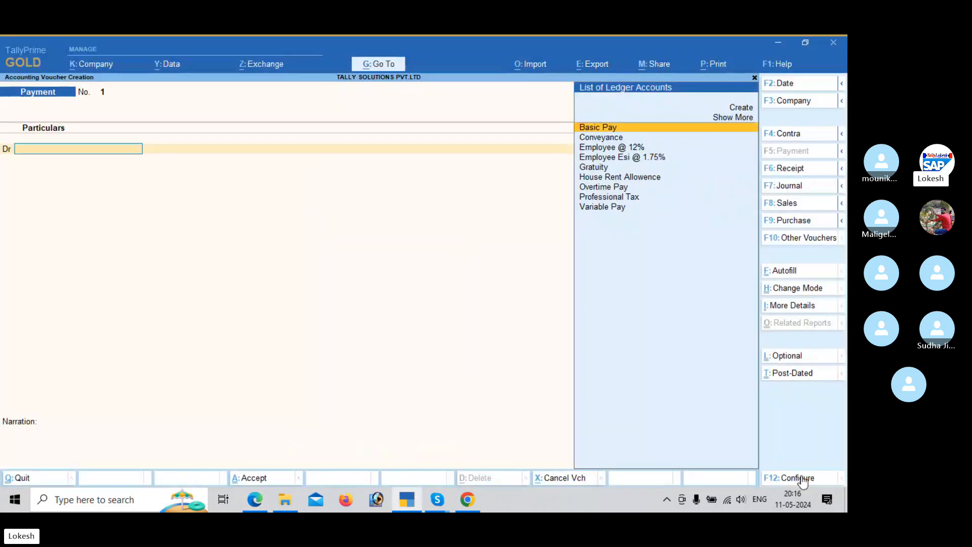
pyautogui.click(798, 238)
pyautogui.press('Down')
pyautogui.press('Down')
pyautogui.press('Down')
pyautogui.press('Down')
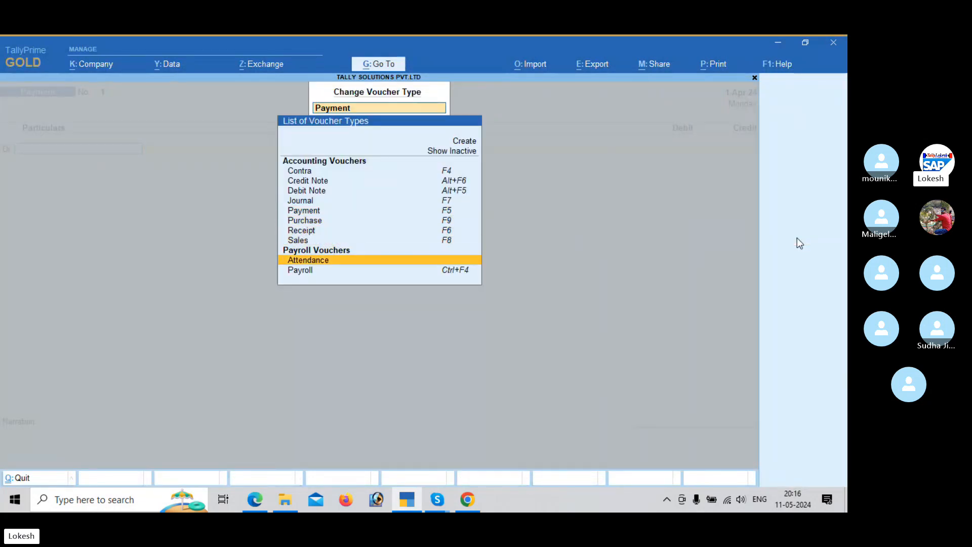
pyautogui.press('Return')
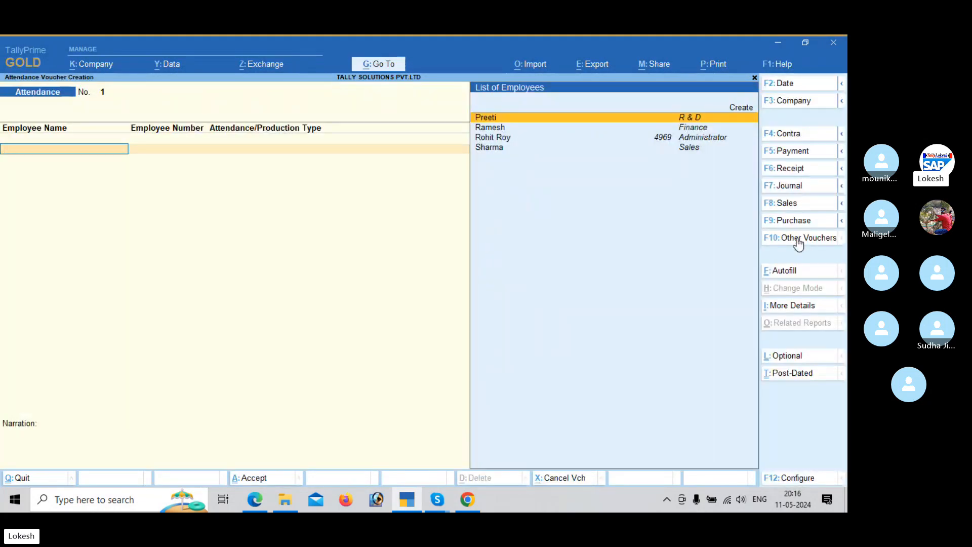
# Step: Change the attendance voucher's date to the end of April
pyautogui.click(797, 82)
pyautogui.write('3')
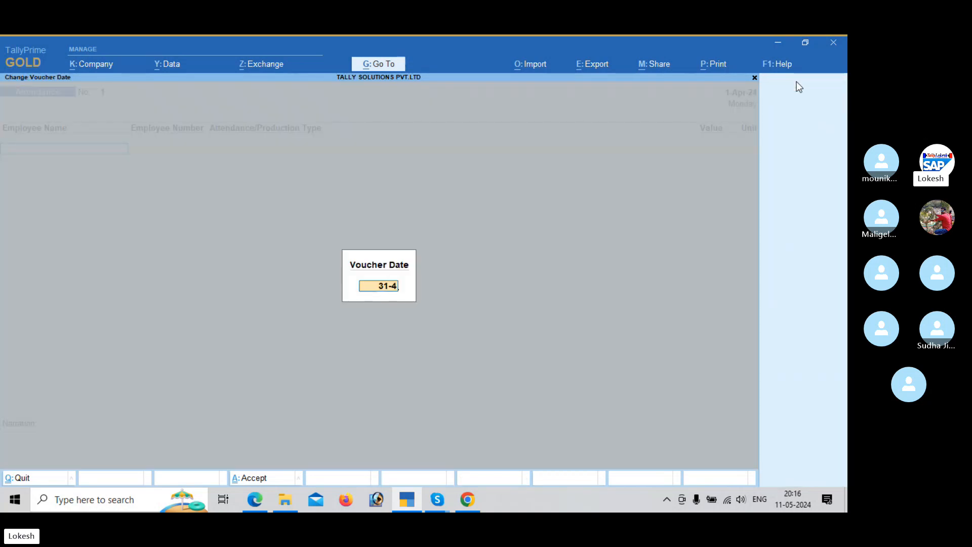
pyautogui.write('1-3')
pyautogui.press('Return')
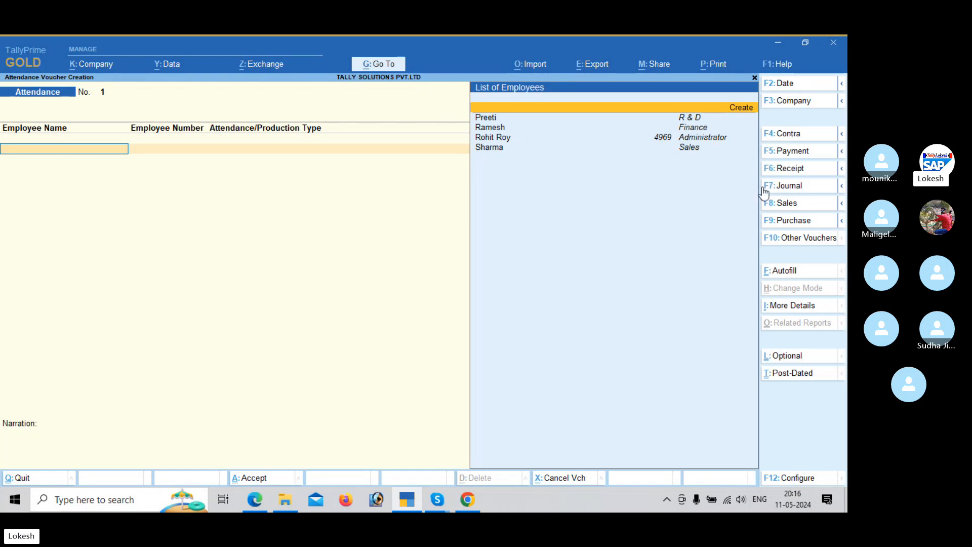
# Step: Autofill the attendance voucher for all employees with the Present attendance type, checking the payroll PDF's attendance table
pyautogui.click(794, 273)
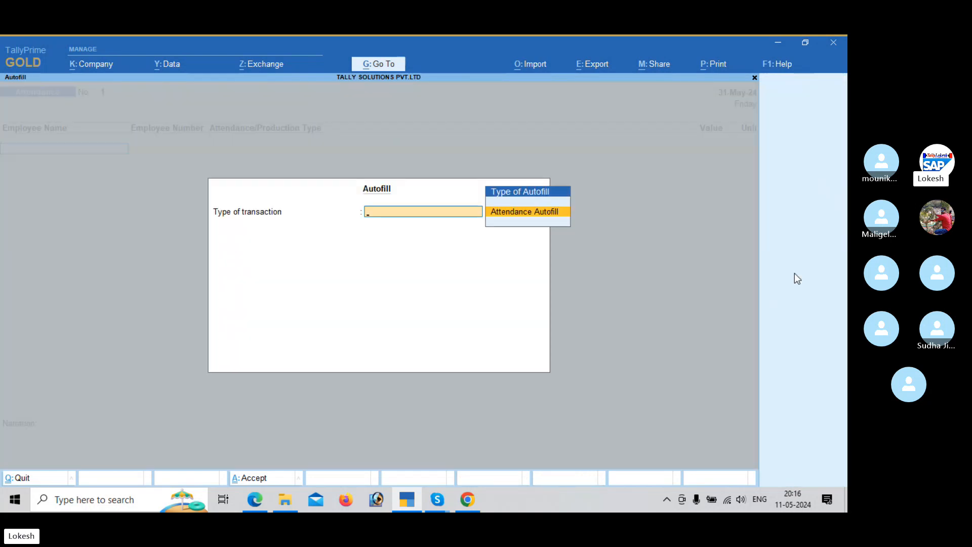
pyautogui.press('Return')
pyautogui.press('Return')
pyautogui.press('Return')
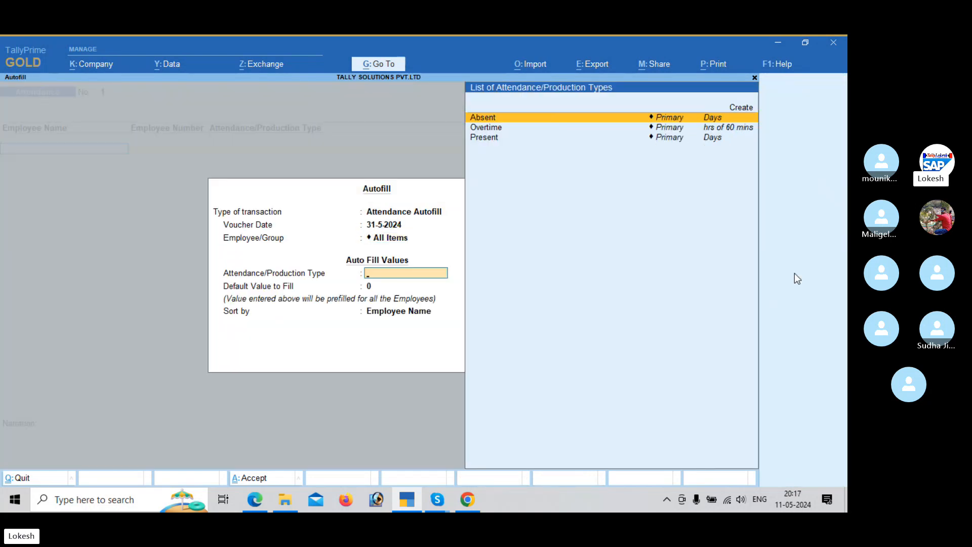
pyautogui.hotkey('alt', 'Tab')
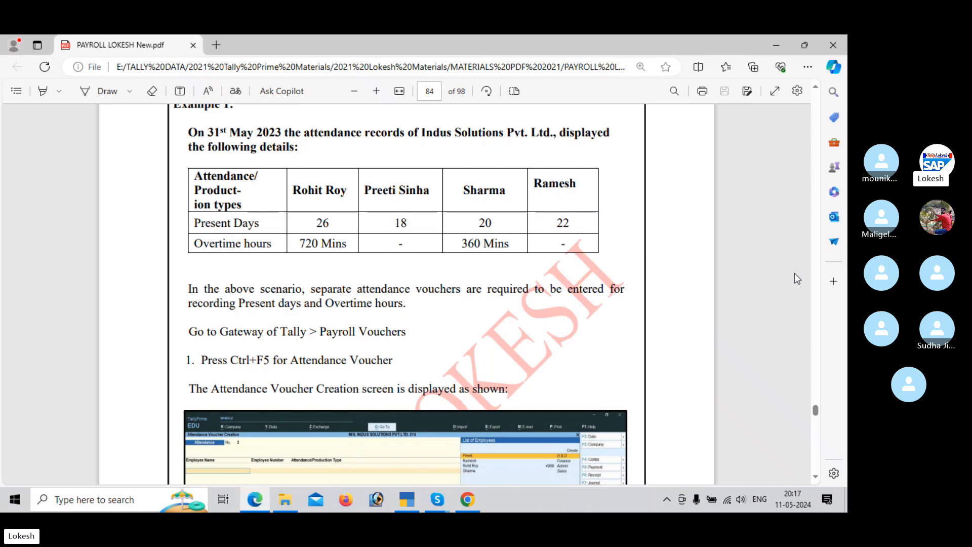
pyautogui.scroll(-1, 794, 274)
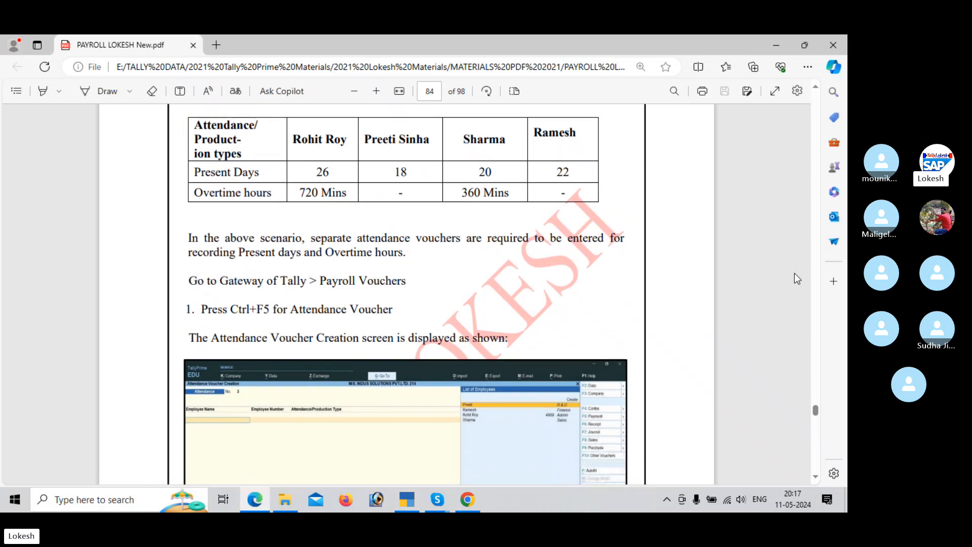
pyautogui.hotkey('alt', 'Tab')
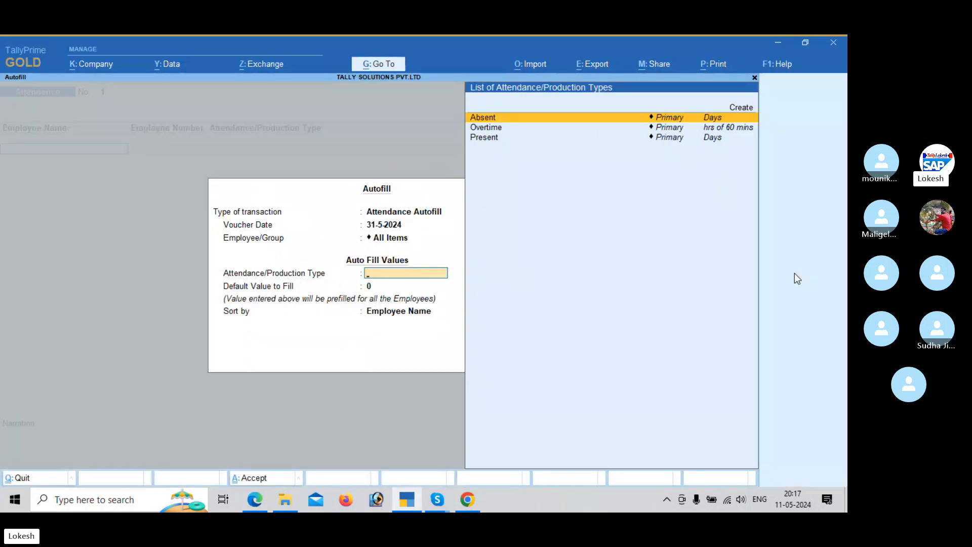
pyautogui.press('Down')
pyautogui.press('Down')
pyautogui.press('Return')
pyautogui.press('Return')
pyautogui.press('Return')
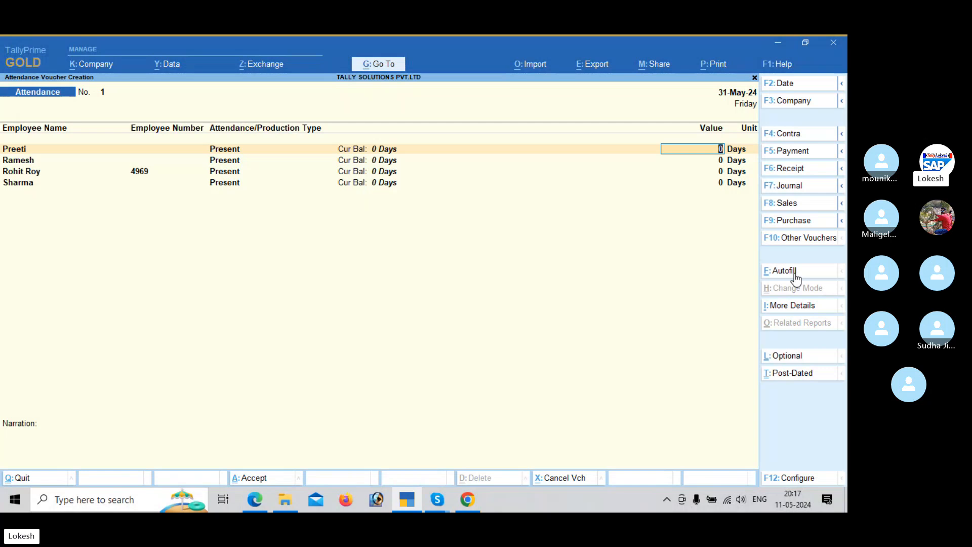
# Step: Enter the present days from the payroll PDF for the first two employees: 18 and 22 days
pyautogui.hotkey('alt', 'Tab')
pyautogui.hotkey('alt', 'Tab')
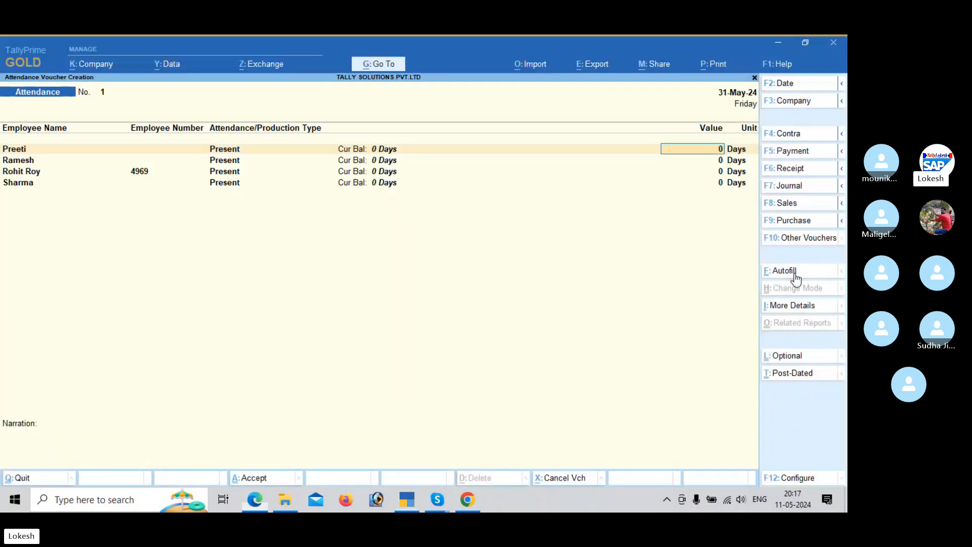
pyautogui.write('18')
pyautogui.press('Return')
pyautogui.hotkey('alt', 'Tab')
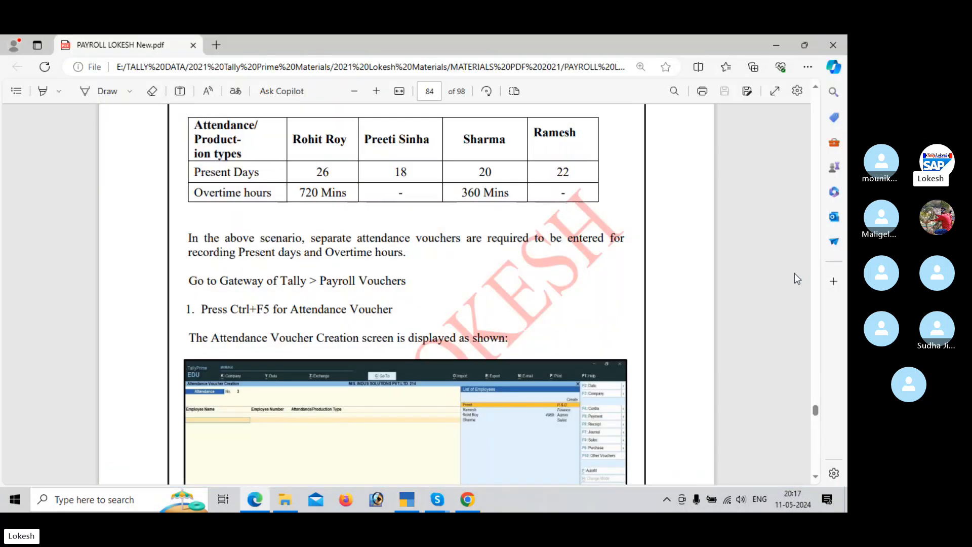
# Step: Enter 26 present days for the third employee and 20 for the fourth, and save the attendance voucher
pyautogui.hotkey('alt', 'Tab')
pyautogui.write('22')
pyautogui.press('Return')
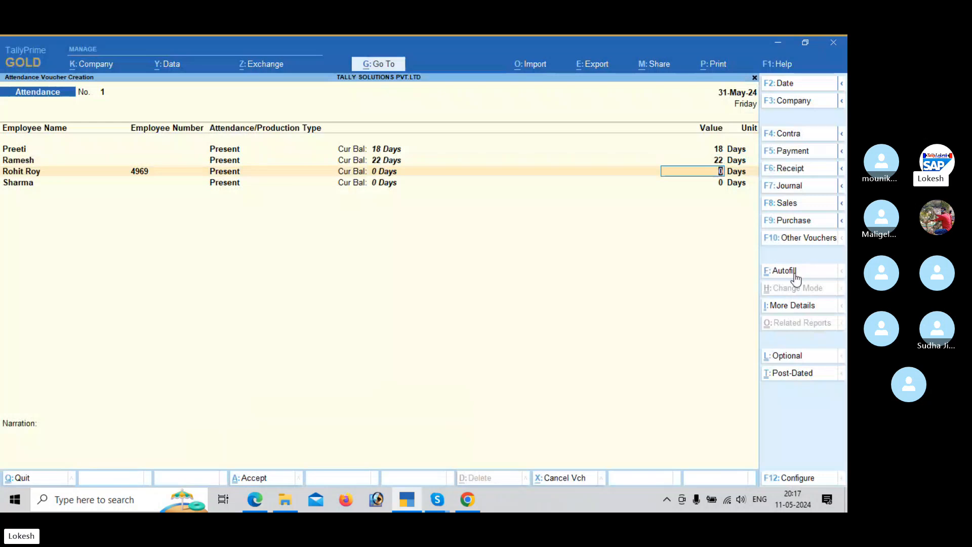
pyautogui.hotkey('alt', 'Tab')
pyautogui.hotkey('alt', 'Tab')
pyautogui.write('26')
pyautogui.press('Return')
pyautogui.hotkey('alt', 'Tab')
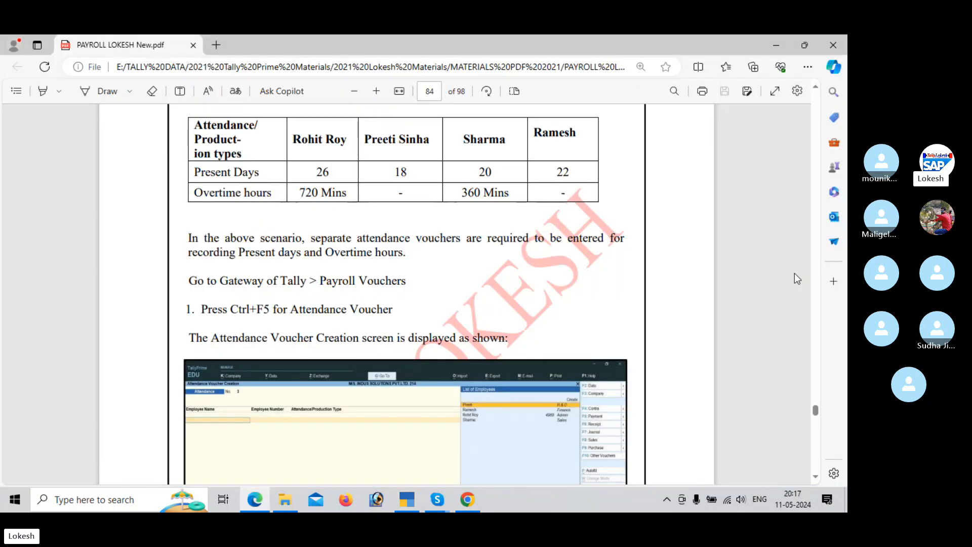
pyautogui.hotkey('alt', 'Tab')
pyautogui.write('20')
pyautogui.press('Return')
pyautogui.press('Return')
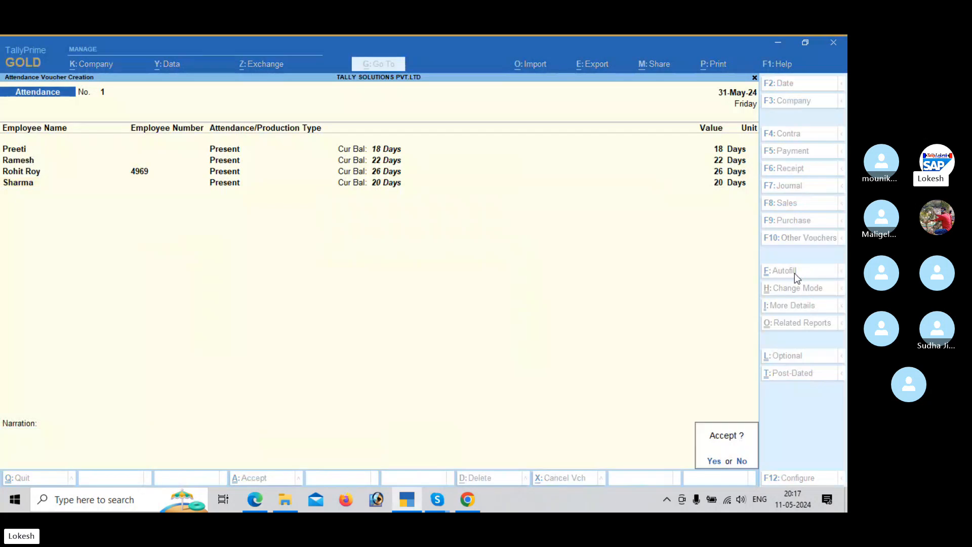
# Step: Autofill a second attendance voucher dated 31-5-2024 for all employees with the Overtime type
pyautogui.press('Return')
pyautogui.click(794, 272)
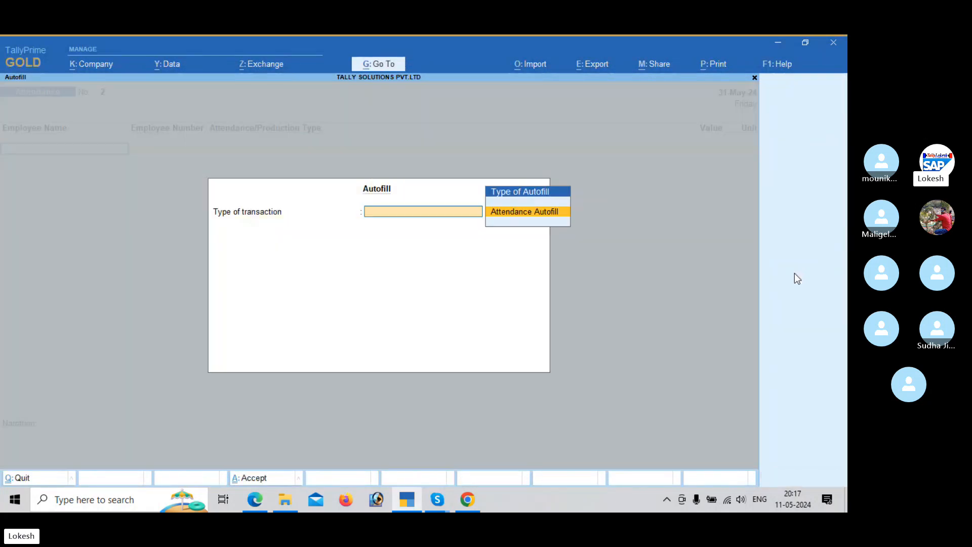
pyautogui.press('Return')
pyautogui.press('Return')
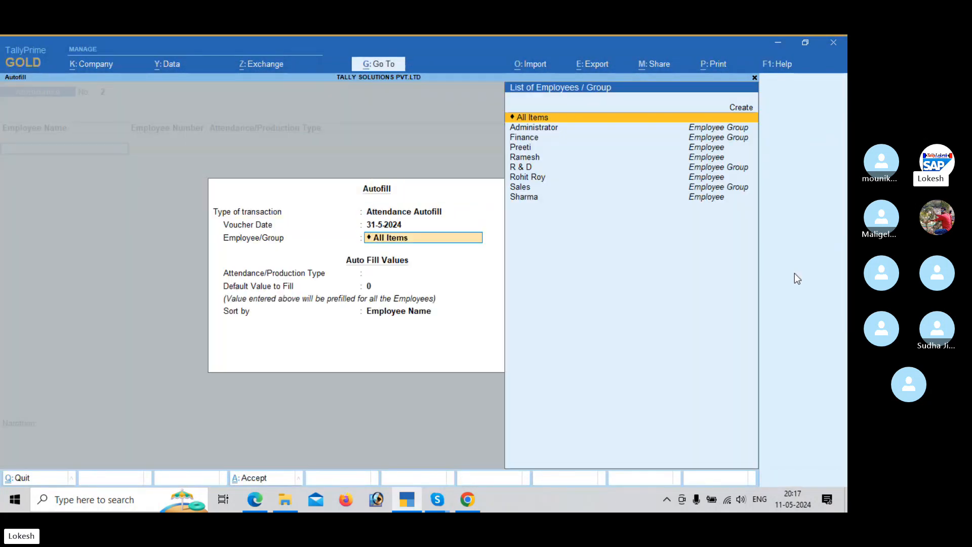
pyautogui.press('Return')
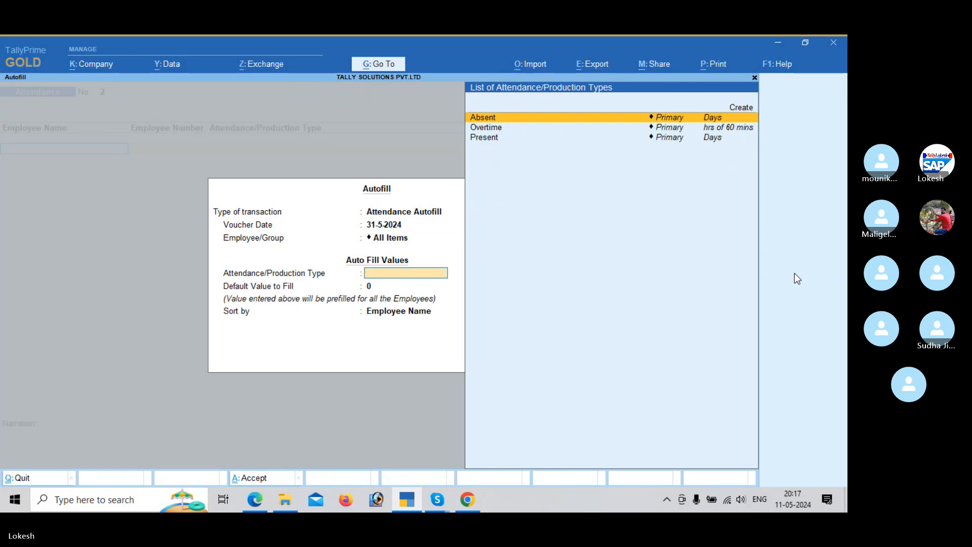
pyautogui.press('Down')
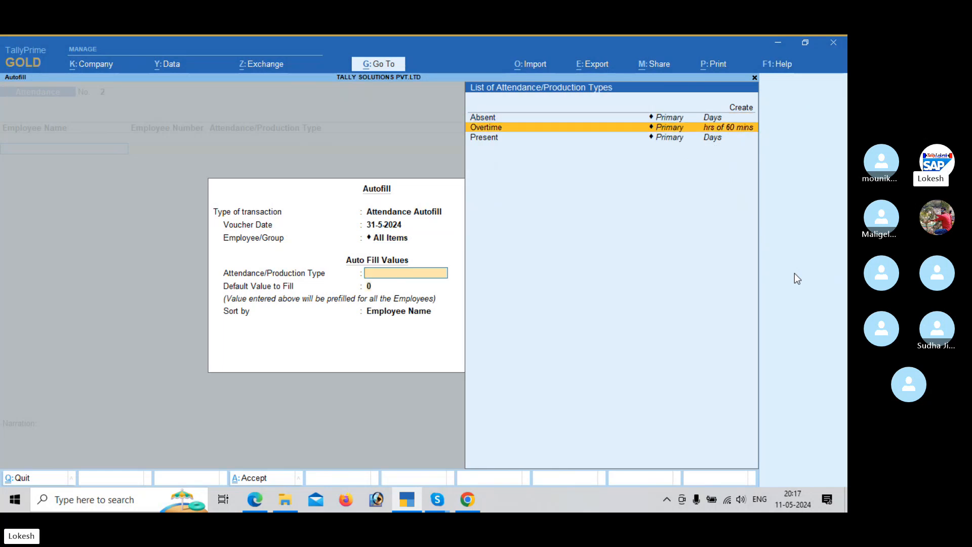
pyautogui.press('Return')
pyautogui.press('Return')
pyautogui.press('Return')
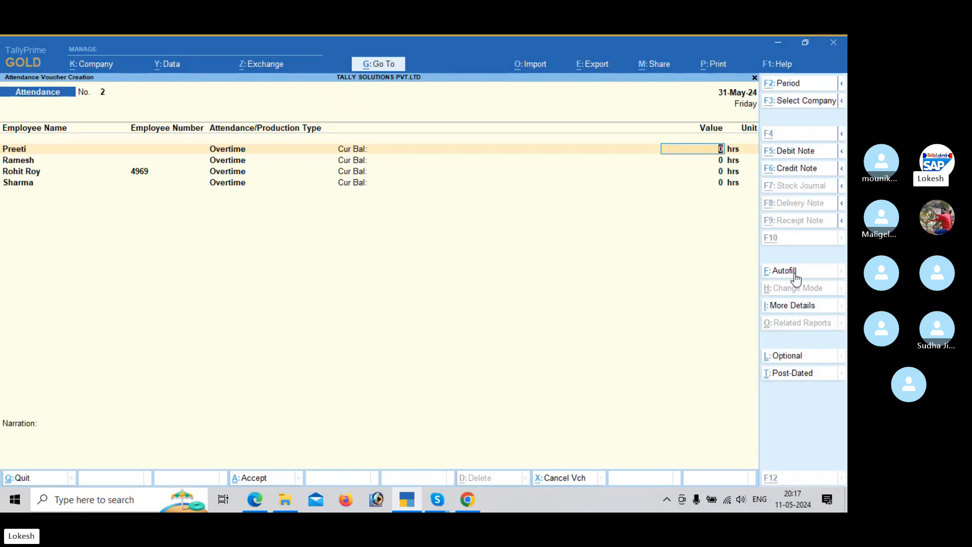
# Step: Leave the first two employees without overtime and enter 720 mins of overtime for the third, following the payroll PDF
pyautogui.hotkey('alt', 'Tab')
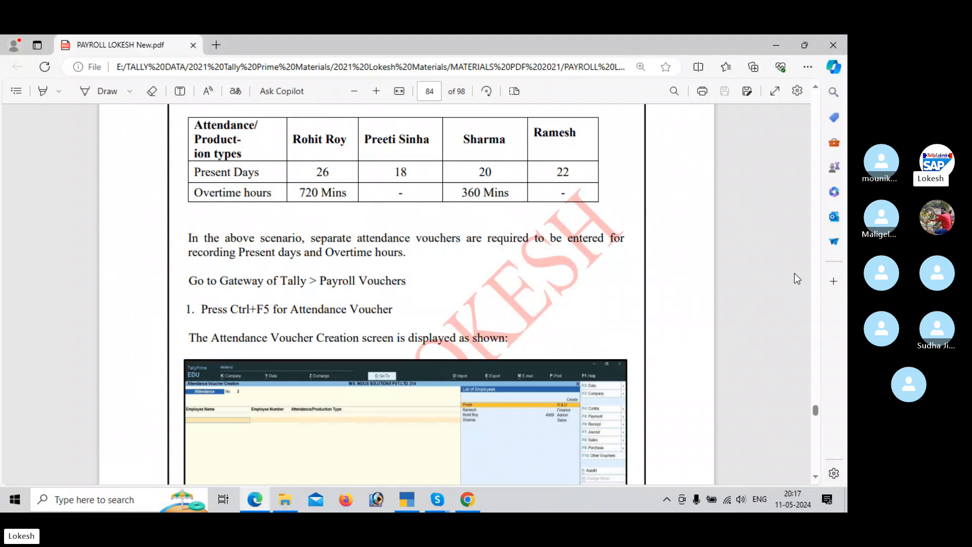
pyautogui.hotkey('alt', 'Tab')
pyautogui.press('Return')
pyautogui.press('Return')
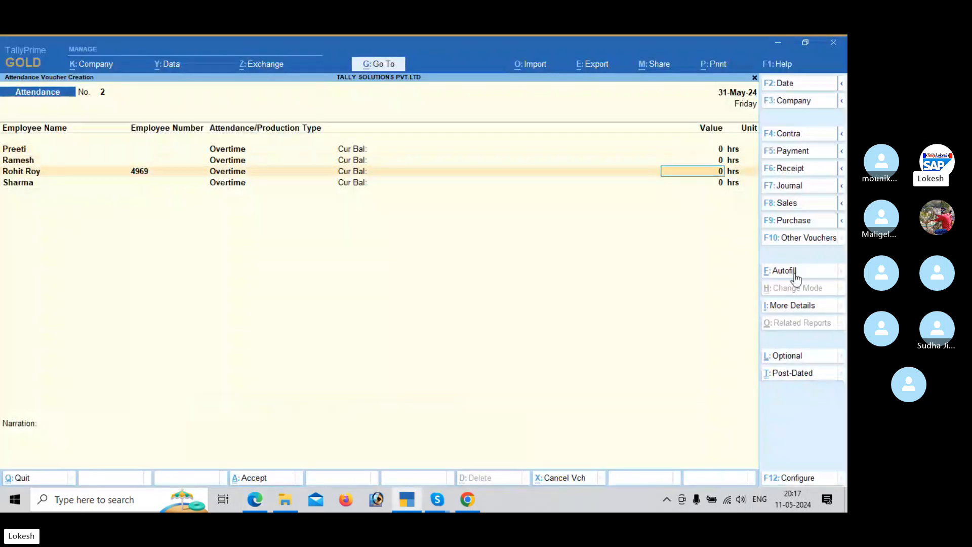
pyautogui.hotkey('alt', 'Tab')
pyautogui.hotkey('alt', 'Tab')
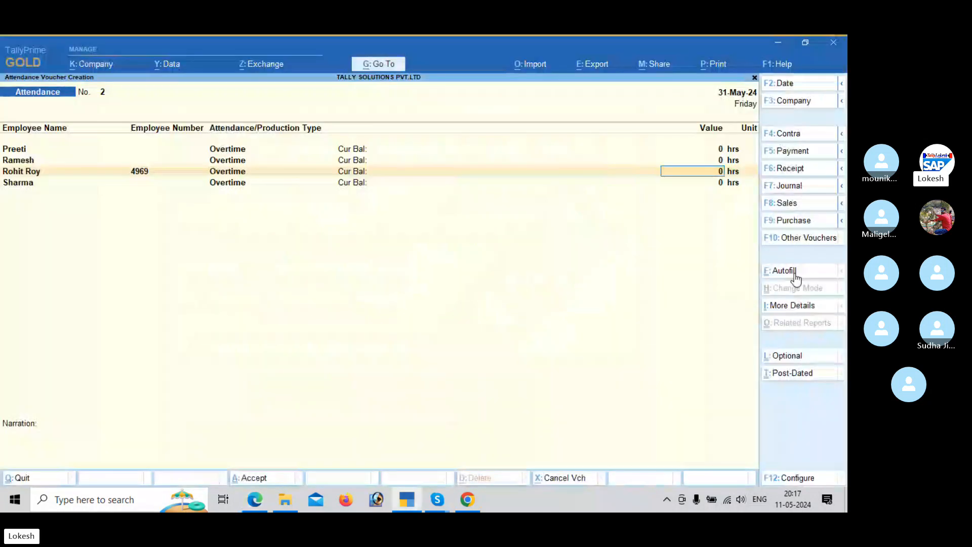
pyautogui.write('720')
pyautogui.press('Return')
pyautogui.write('mins')
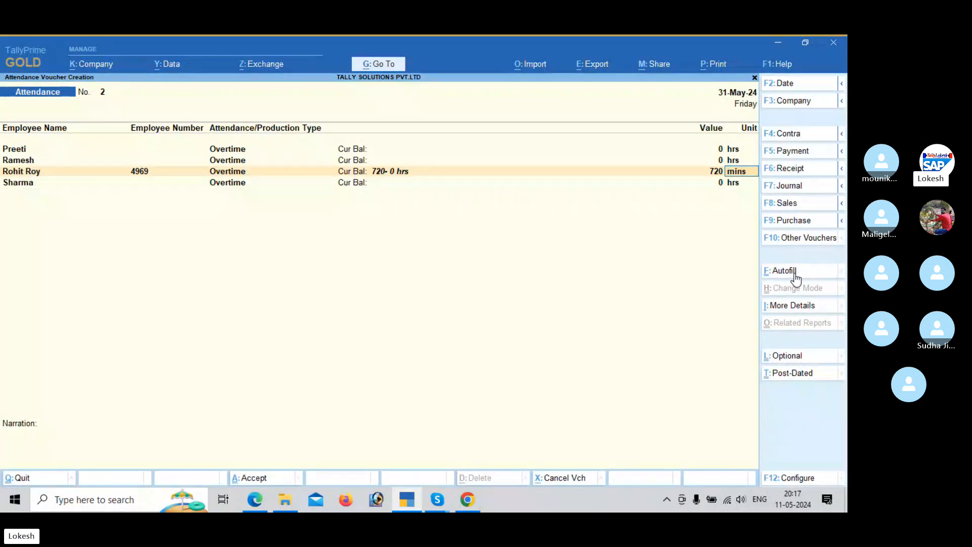
pyautogui.press('Return')
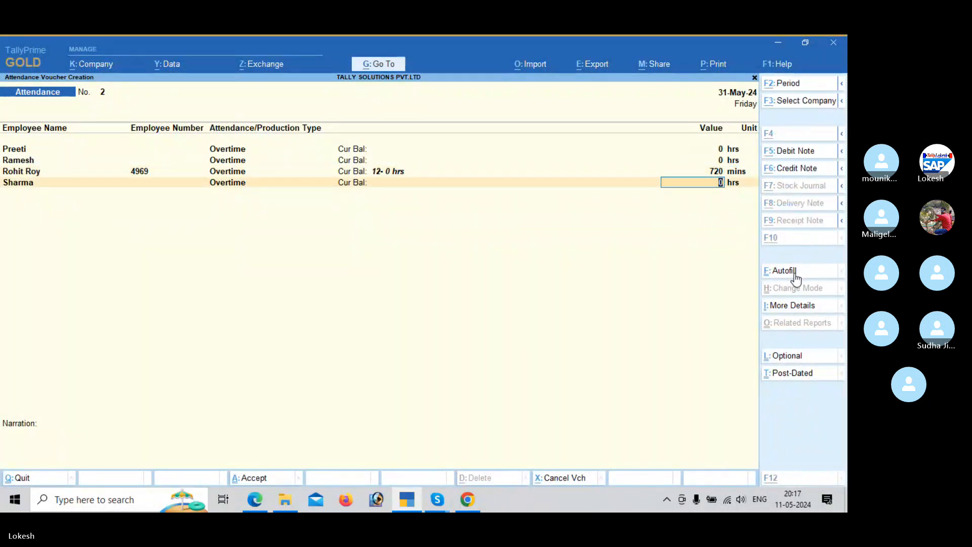
# Step: Enter 360 mins of overtime for the fourth employee and save the overtime voucher
pyautogui.hotkey('alt', 'Tab')
pyautogui.hotkey('alt', 'Tab')
pyautogui.write('360')
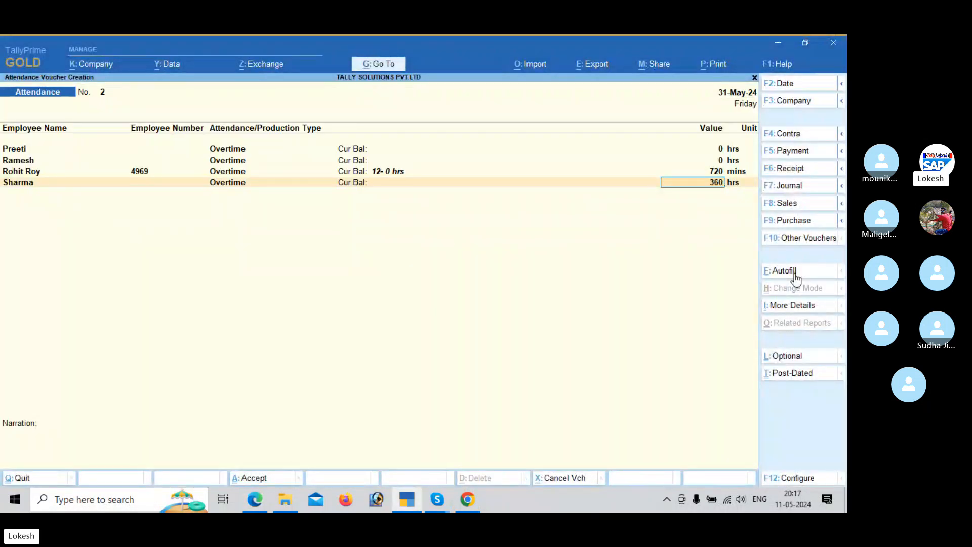
pyautogui.press('Return')
pyautogui.write('mins')
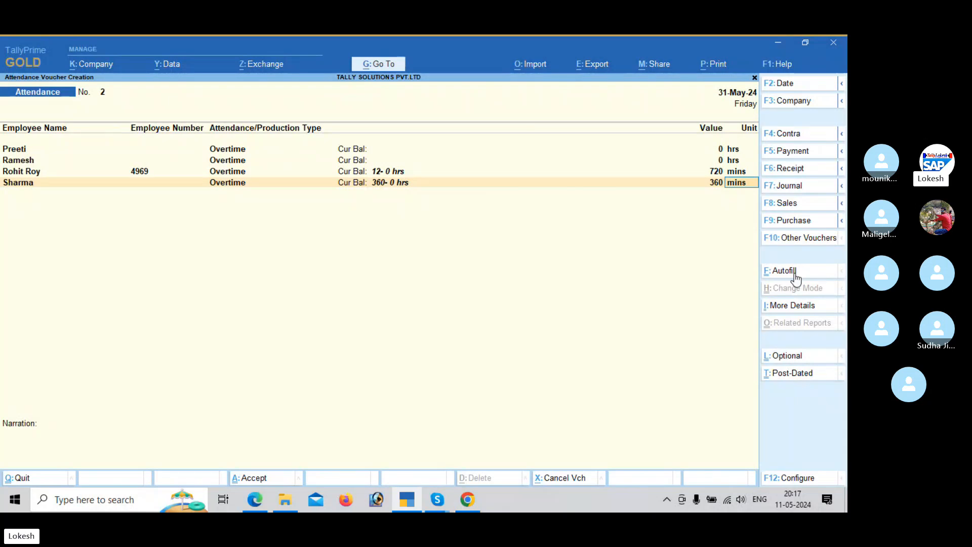
pyautogui.press('Return')
pyautogui.press('Return')
pyautogui.press('Return')
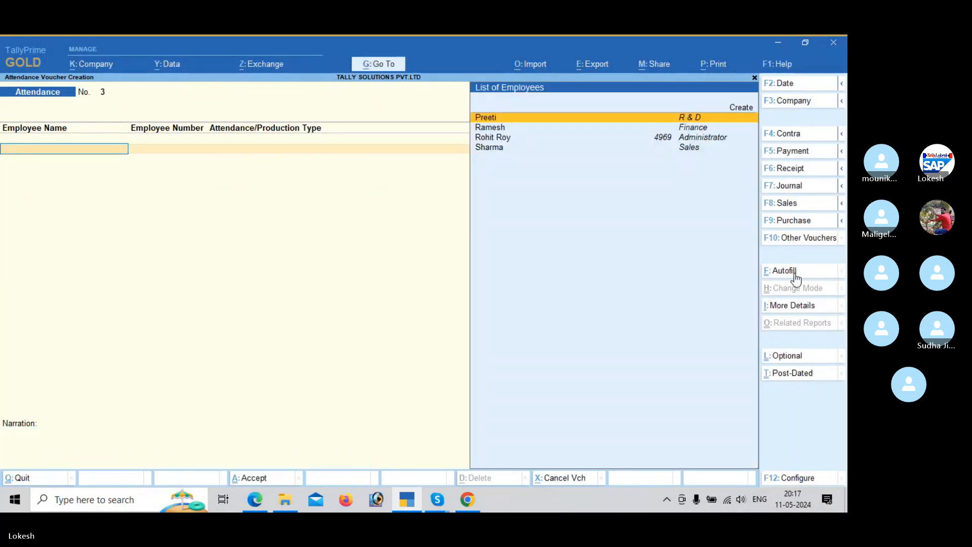
# Step: Find the cash remittance payroll example in the payroll PDF and change the TallyPrime voucher type to Payroll
pyautogui.hotkey('alt', 'Tab')
pyautogui.scroll(-10, 796, 278)
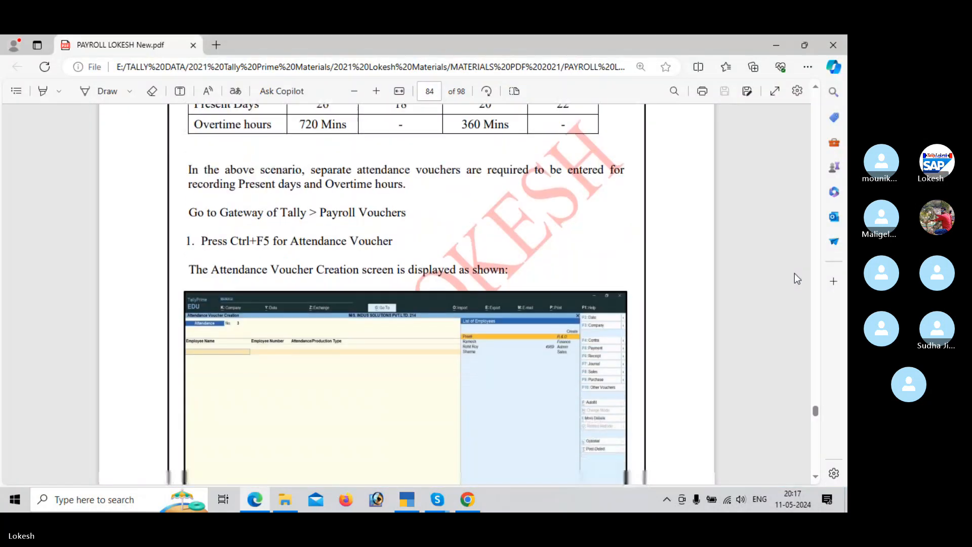
pyautogui.scroll(-10, 794, 274)
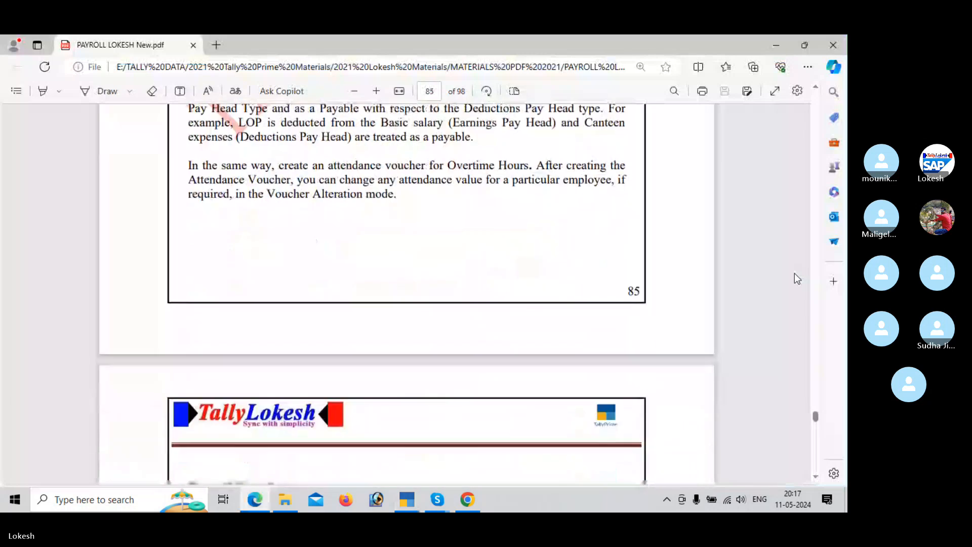
pyautogui.scroll(-5, 794, 279)
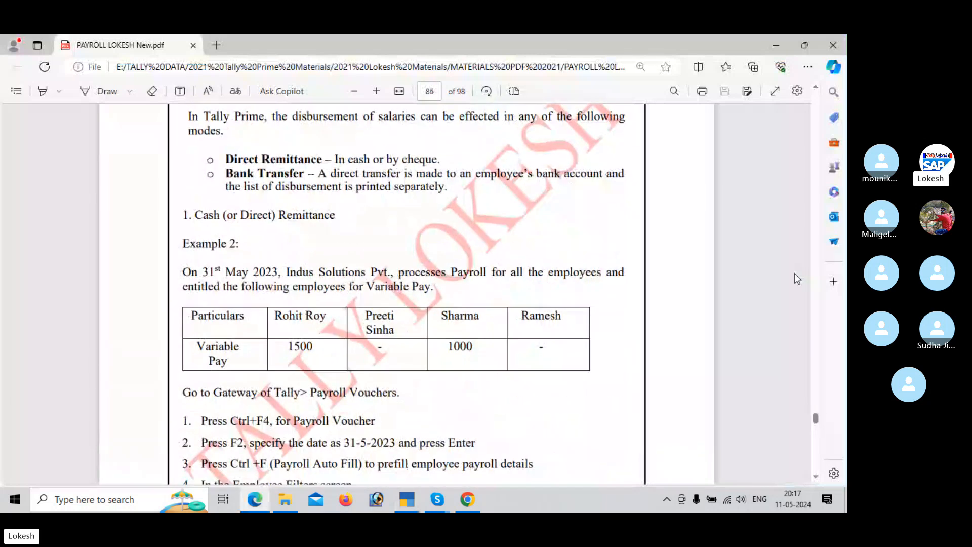
pyautogui.scroll(-2, 795, 274)
pyautogui.hotkey('alt', 'Tab')
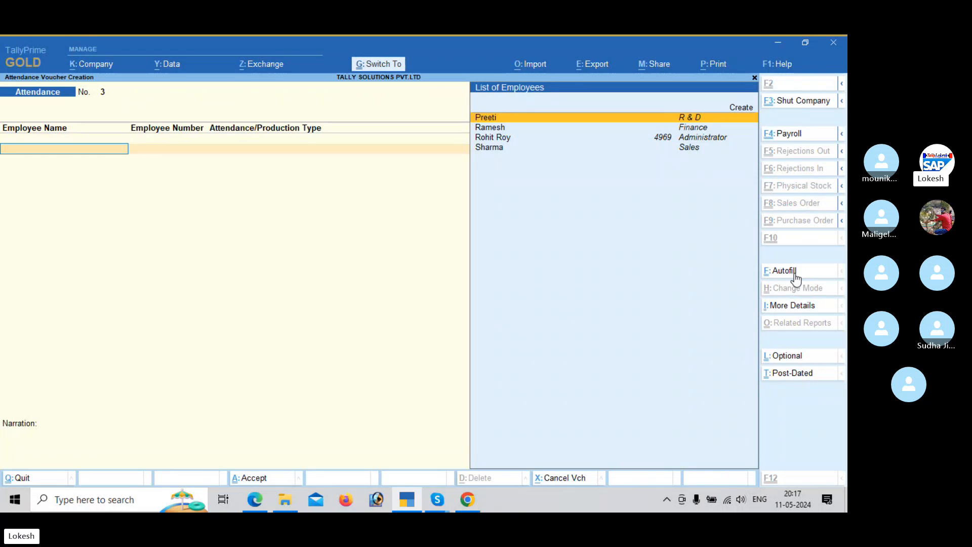
pyautogui.hotkey('ctrl', 'F4')
pyautogui.hotkey('alt', 'Tab')
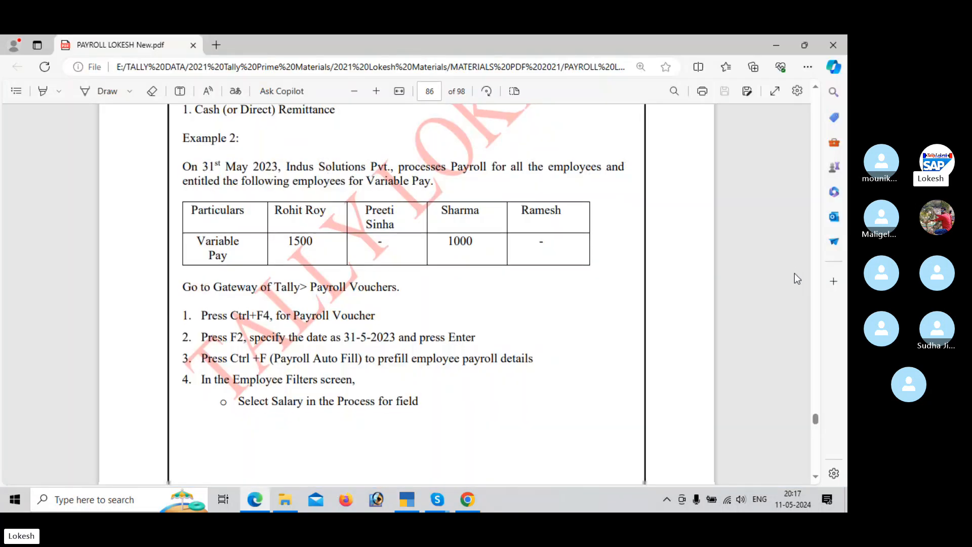
pyautogui.scroll(-1, 797, 279)
pyautogui.hotkey('alt', 'Tab')
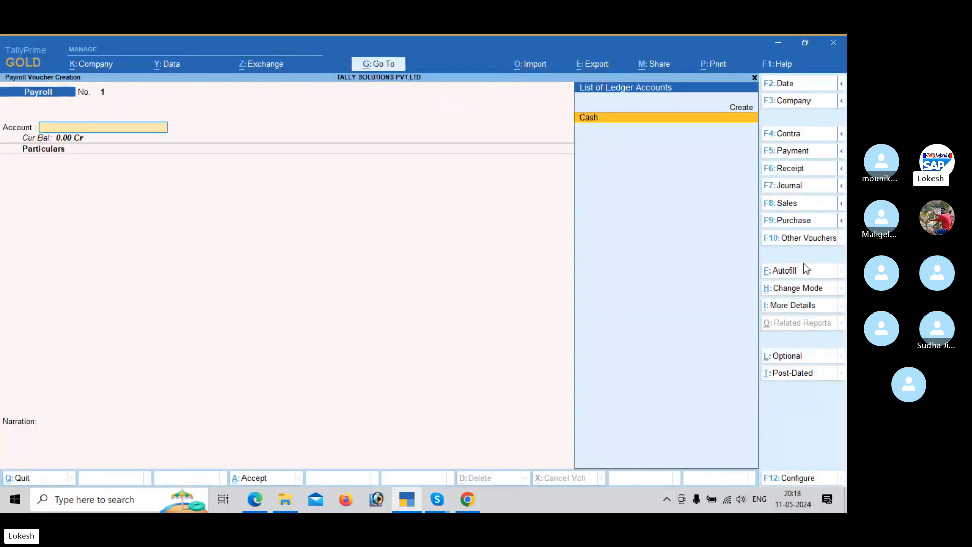
# Step: Autofill the payroll voucher for Salary from 1-5-2024 to 31-5-2024, all employees, with the Cash ledger and employees having banking details included
pyautogui.click(798, 272)
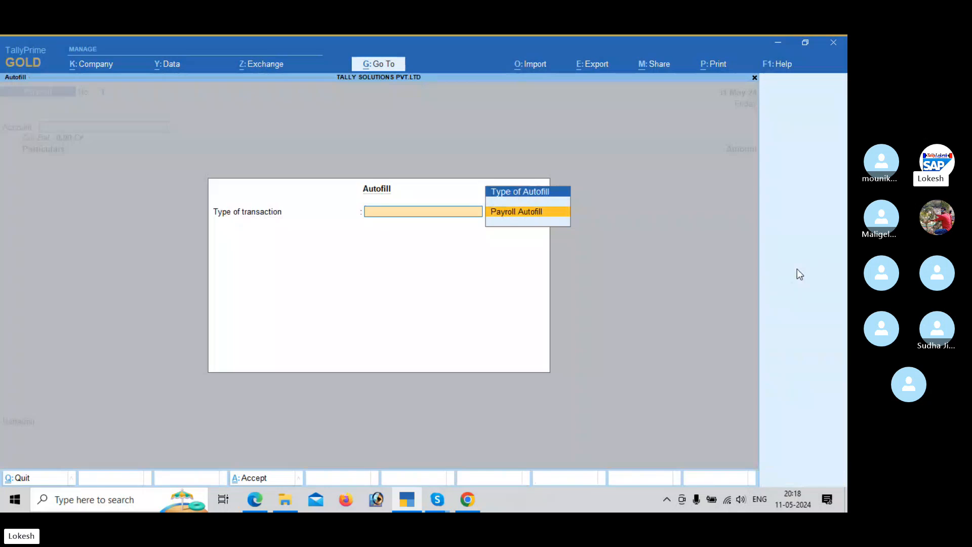
pyautogui.press('Return')
pyautogui.press('Down')
pyautogui.press('Down')
pyautogui.press('Down')
pyautogui.press('Return')
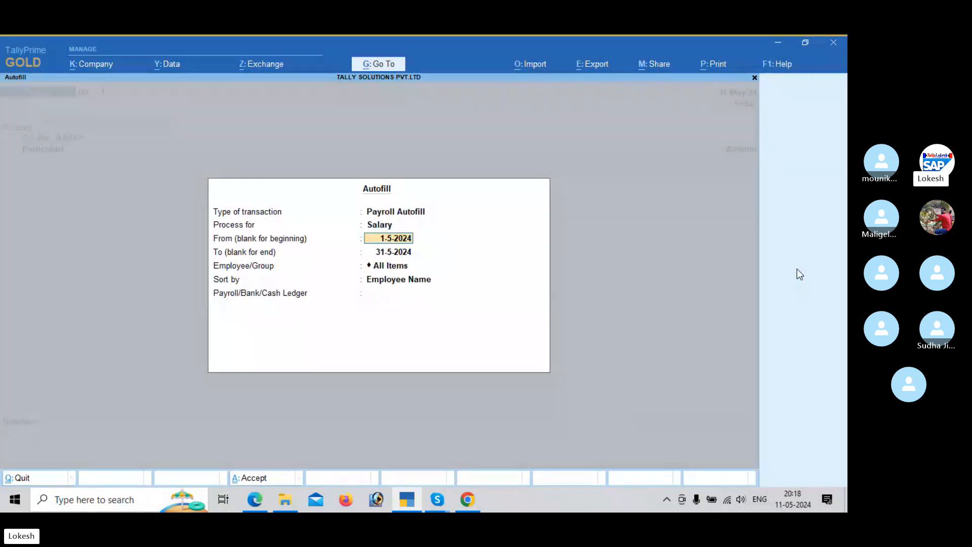
pyautogui.press('Return')
pyautogui.press('Return')
pyautogui.press('Return')
pyautogui.press('Return')
pyautogui.press('Return')
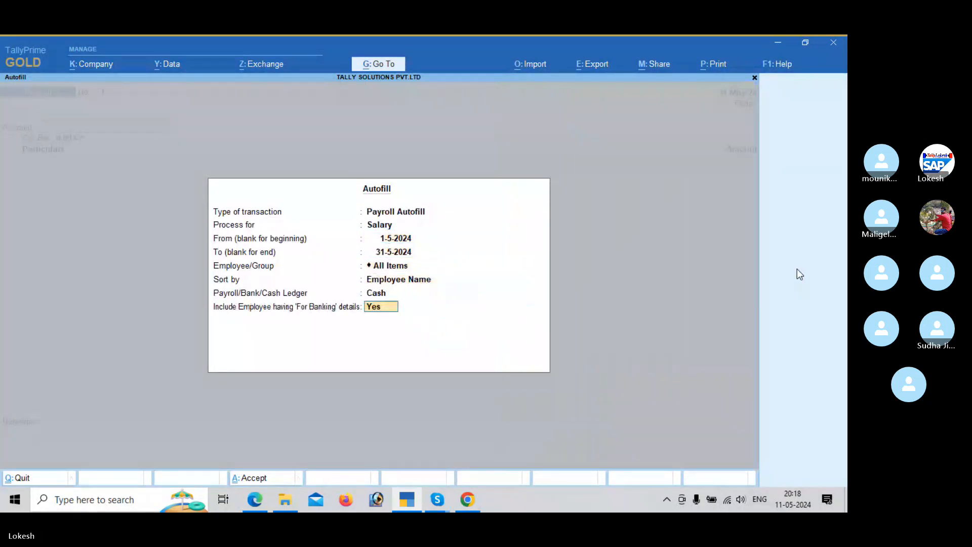
pyautogui.press('Return')
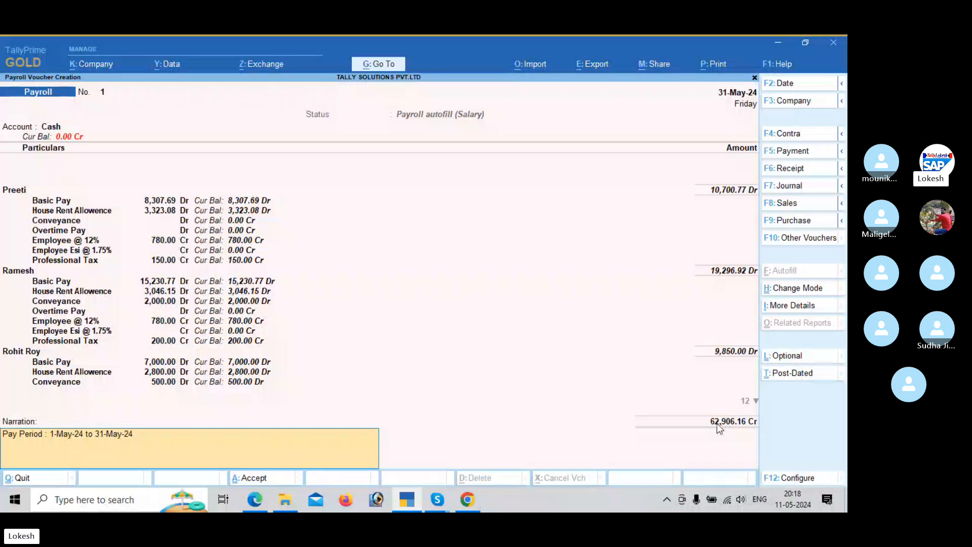
# Step: Compare the autofilled salary voucher with the worked example in the payroll PDF and save the voucher in TallyPrime
pyautogui.hotkey('alt', 'Tab')
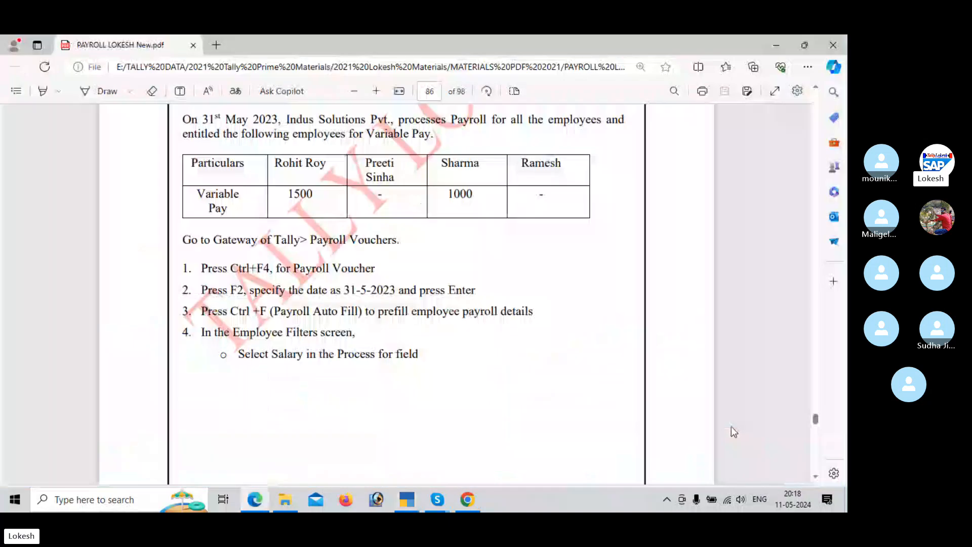
pyautogui.scroll(-5, 732, 426)
pyautogui.scroll(-5, 732, 427)
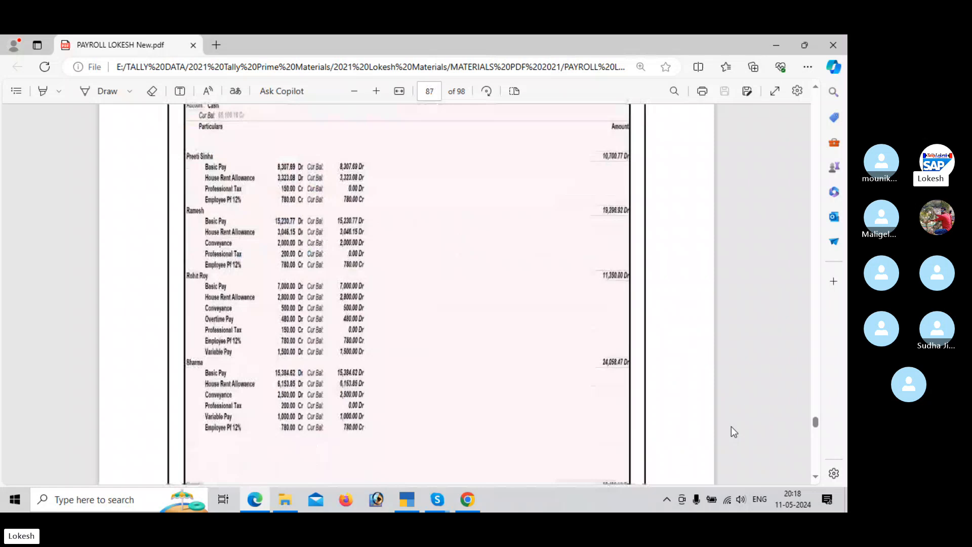
pyautogui.hotkey('alt', 'Tab')
pyautogui.press('Return')
pyautogui.press('Return')
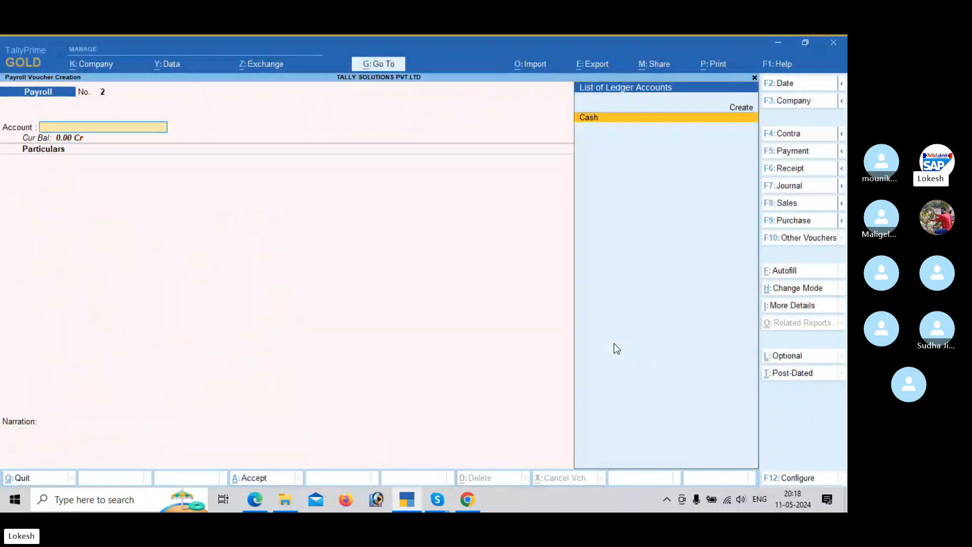
# Step: Reopen the saved salary payroll voucher and look up the employees' Variable Pay entitlements in the payroll PDF
pyautogui.press('pageup')
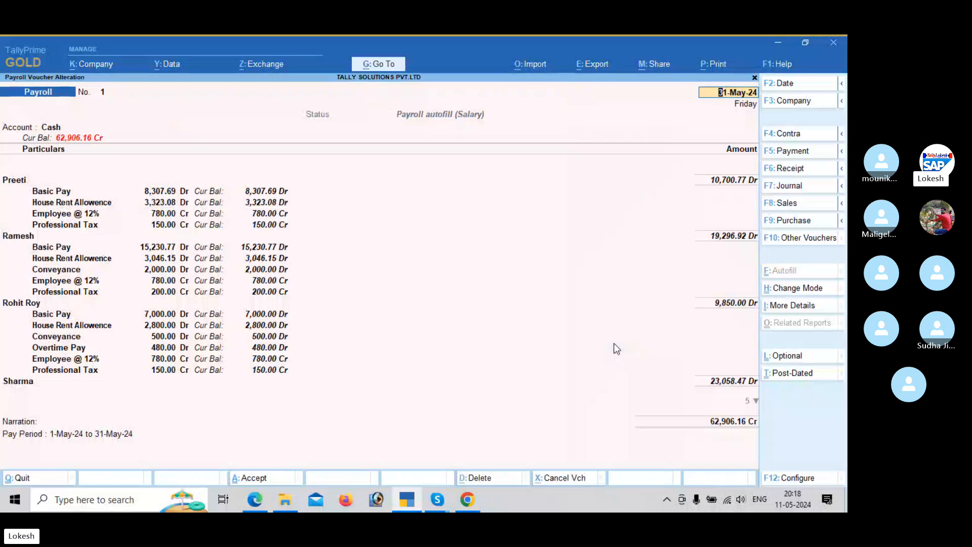
pyautogui.hotkey('alt', 'Tab')
pyautogui.scroll(5, 616, 348)
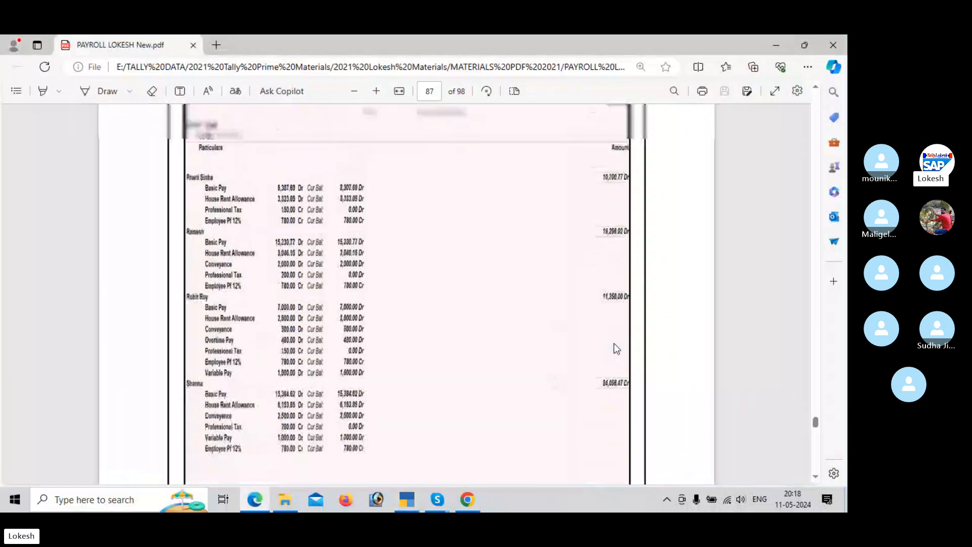
pyautogui.scroll(10, 616, 348)
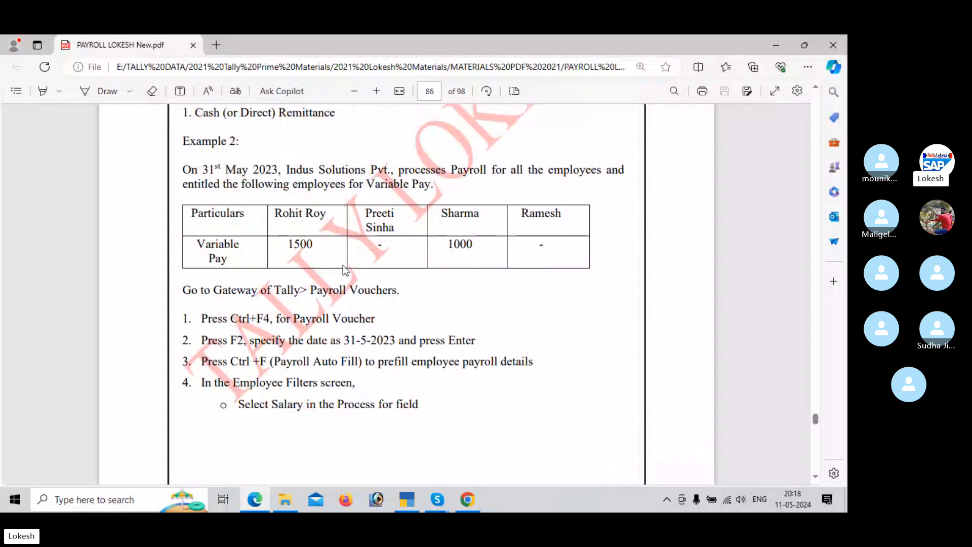
# Step: Add a Variable Pay line of 1,500 Dr below Professional Tax for the third employee in the TallyPrime payroll voucher
pyautogui.hotkey('alt', 'Tab')
pyautogui.click(55, 370)
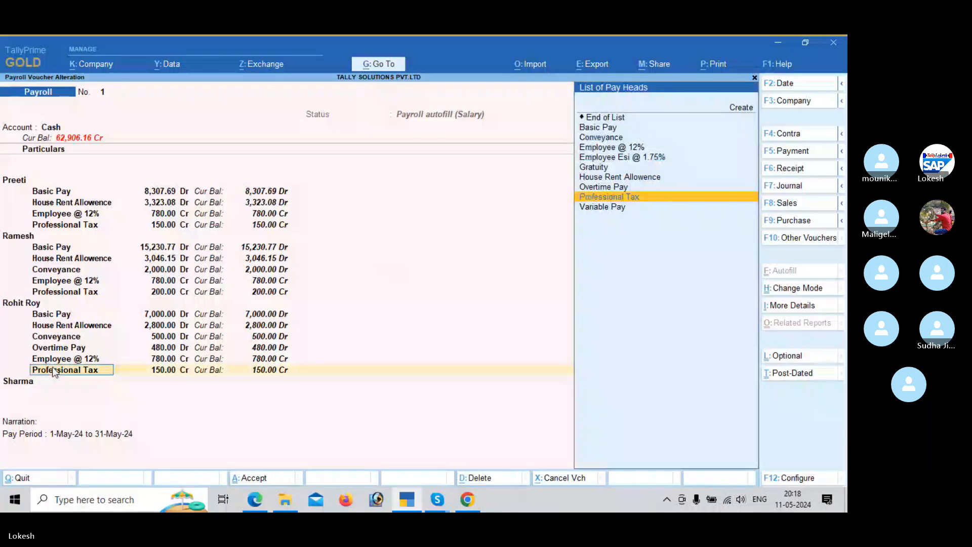
pyautogui.press('Return')
pyautogui.press('Return')
pyautogui.write('v')
pyautogui.press('Return')
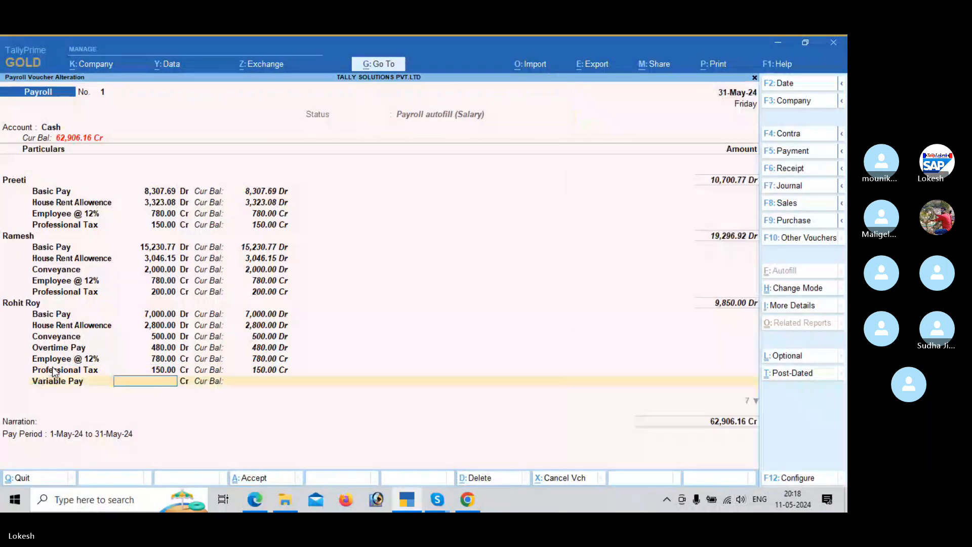
pyautogui.press('alt')
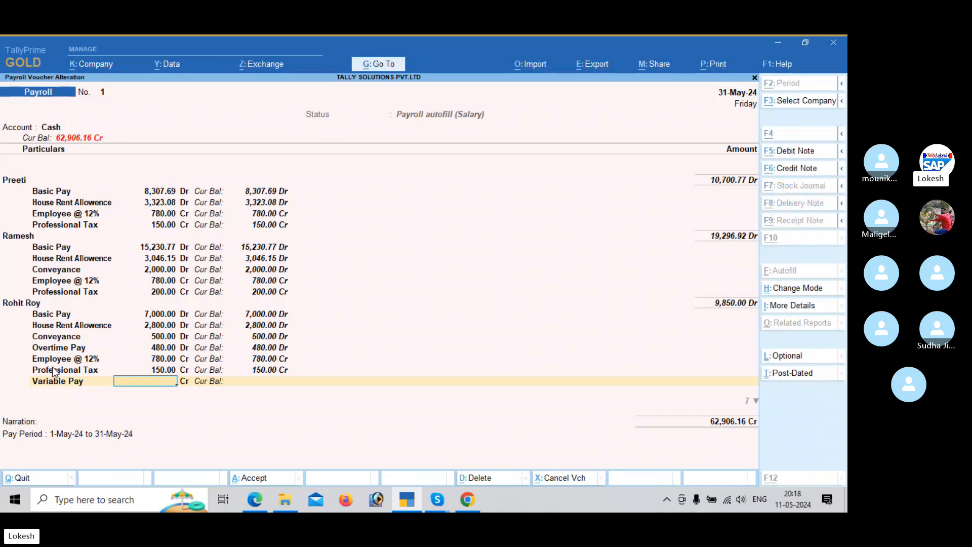
pyautogui.hotkey('alt', 'Tab')
pyautogui.hotkey('alt', 'Tab')
pyautogui.write('1,')
pyautogui.write('500')
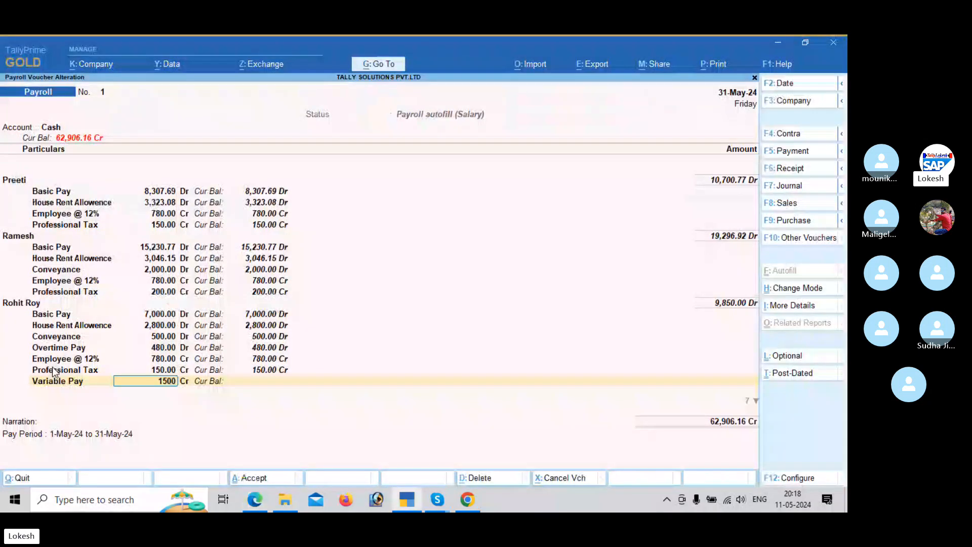
pyautogui.press('Return')
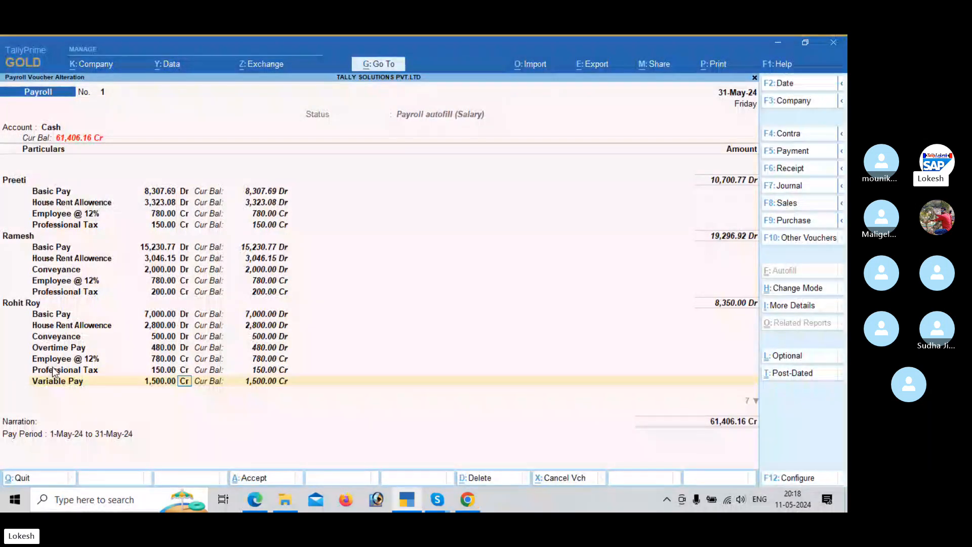
pyautogui.write('d')
pyautogui.press('Return')
# Step: Add a Variable Pay line of 1,000 Dr for the fourth employee, following the payroll PDF, and save the altered voucher
pyautogui.press('Return')
pyautogui.press('Return')
pyautogui.press('Return')
pyautogui.press('Return')
pyautogui.press('Return')
pyautogui.press('Return')
pyautogui.press('Return')
pyautogui.press('Return')
pyautogui.press('Return')
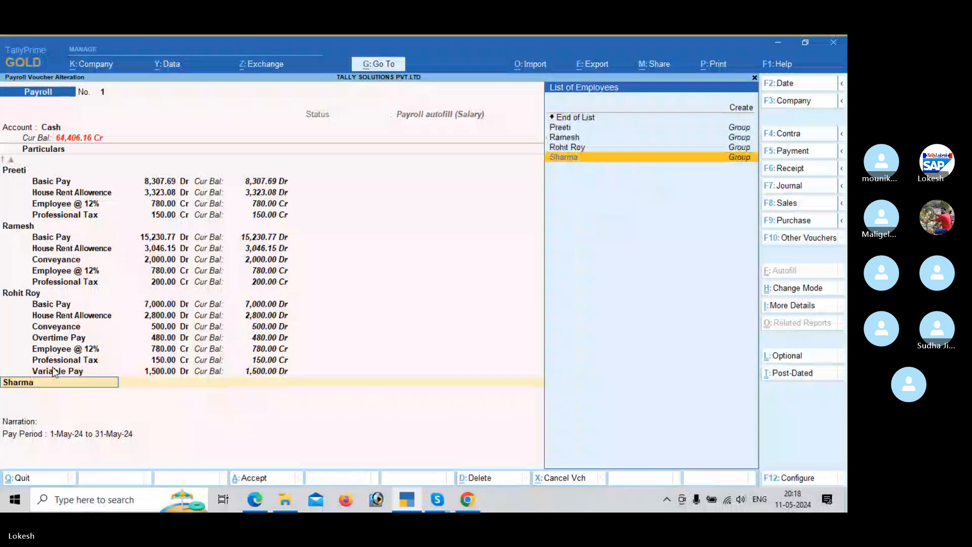
pyautogui.press('Return')
pyautogui.press('Return')
pyautogui.press('Return')
pyautogui.press('Return')
pyautogui.press('Return')
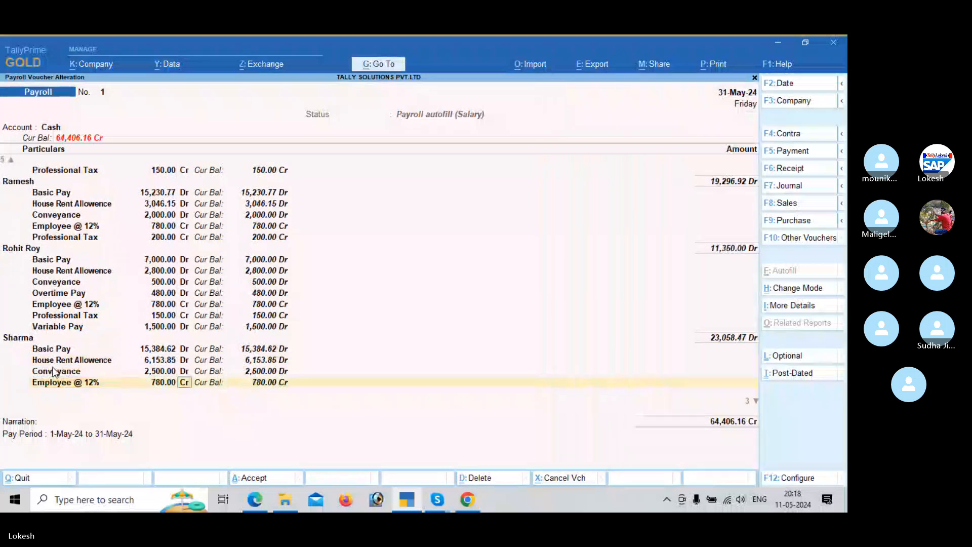
pyautogui.write('v')
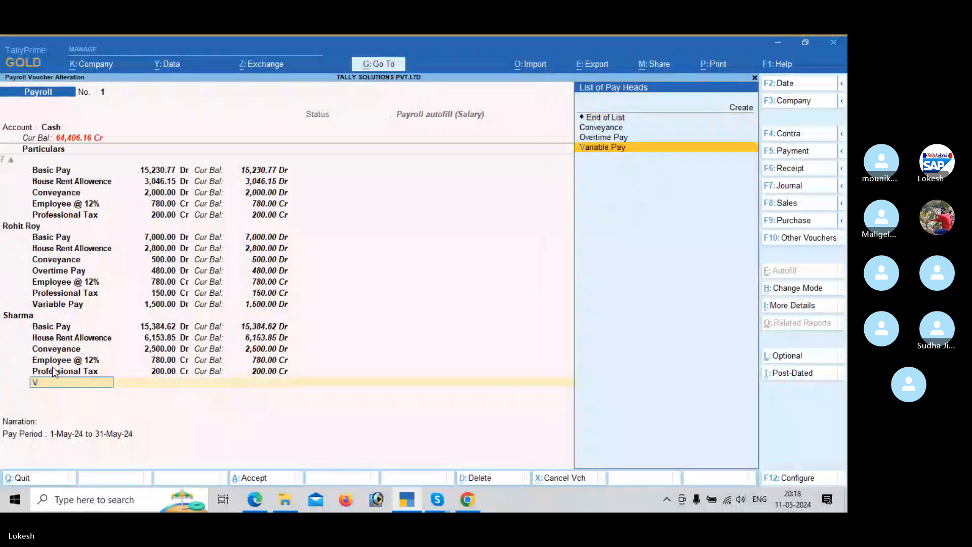
pyautogui.press('Return')
pyautogui.hotkey('alt', 'Tab')
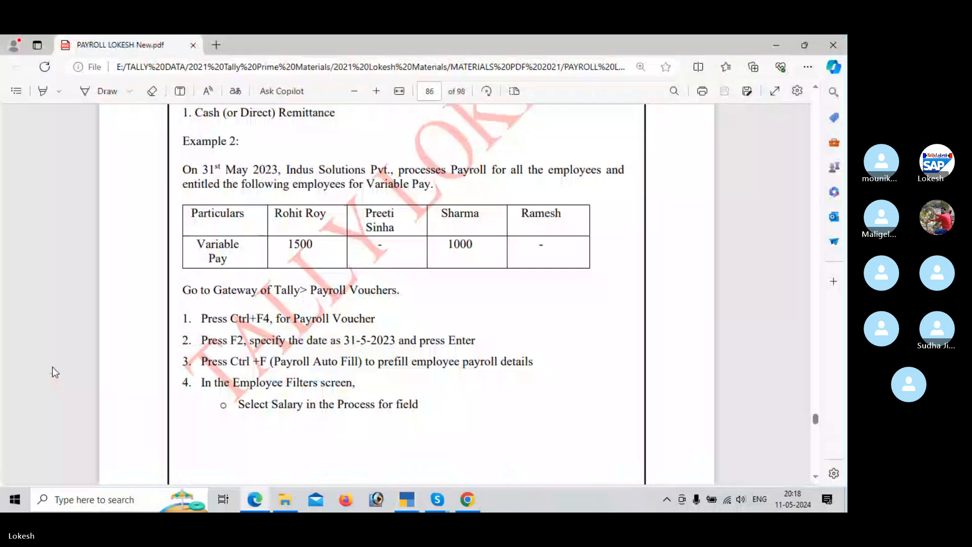
pyautogui.hotkey('alt', 'Tab')
pyautogui.write('1000')
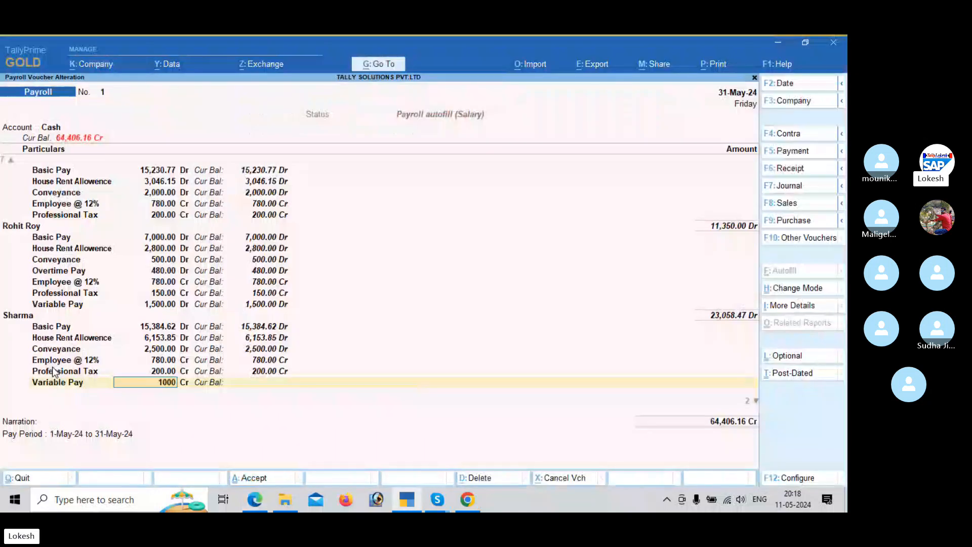
pyautogui.press('Return')
pyautogui.write('d')
pyautogui.press('Return')
pyautogui.press('Return')
pyautogui.press('Return')
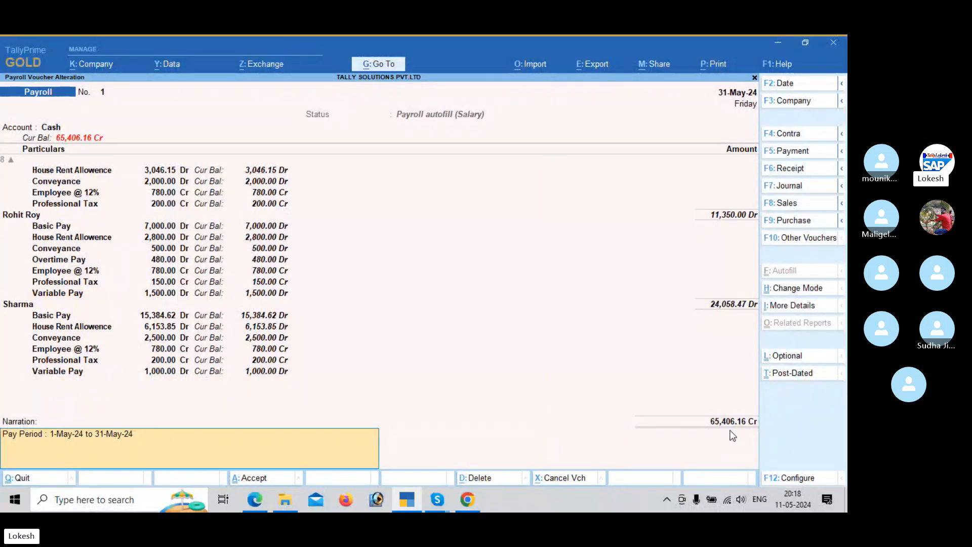
pyautogui.press('Return')
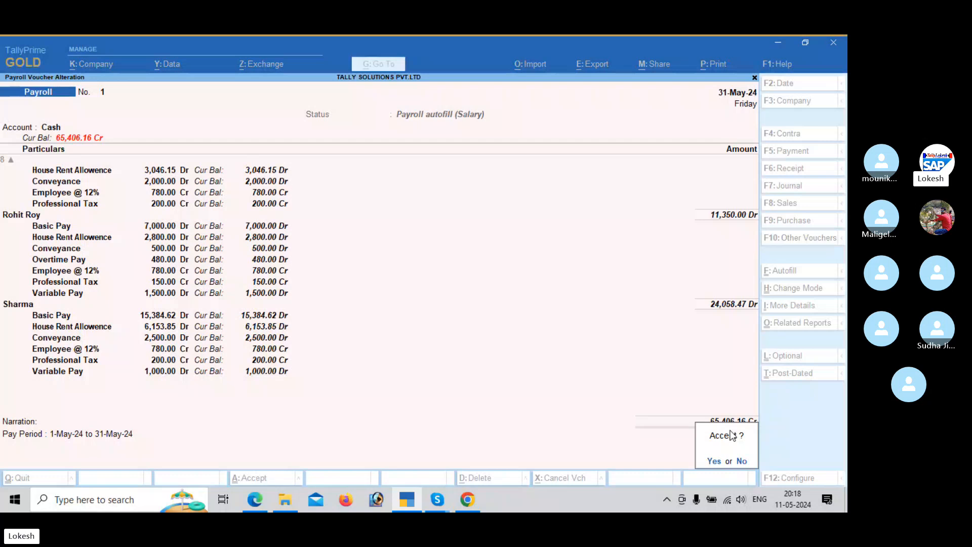
pyautogui.press('Return')
# Step: Find the professional tax payment example in the payroll PDF and change the TallyPrime voucher type to Payment
pyautogui.hotkey('alt', 'Tab')
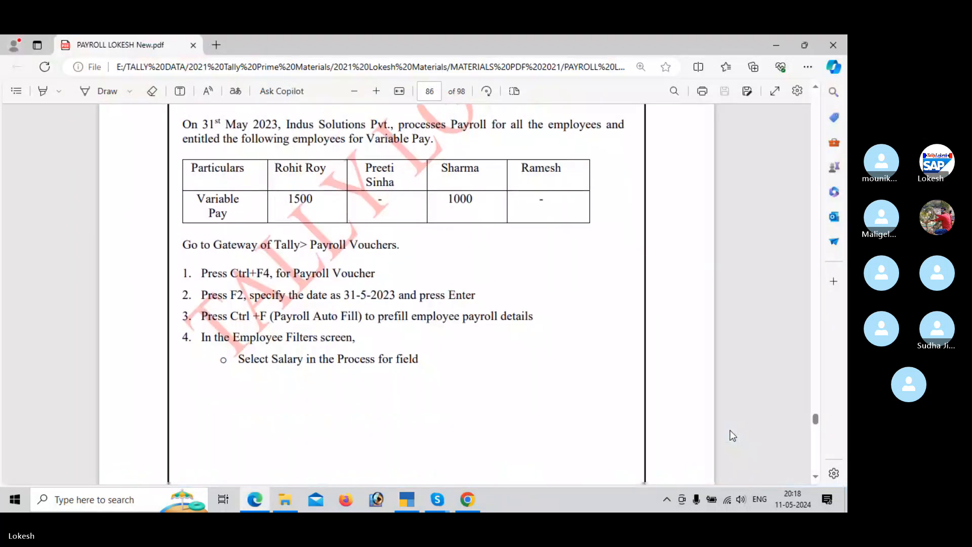
pyautogui.scroll(-15, 733, 435)
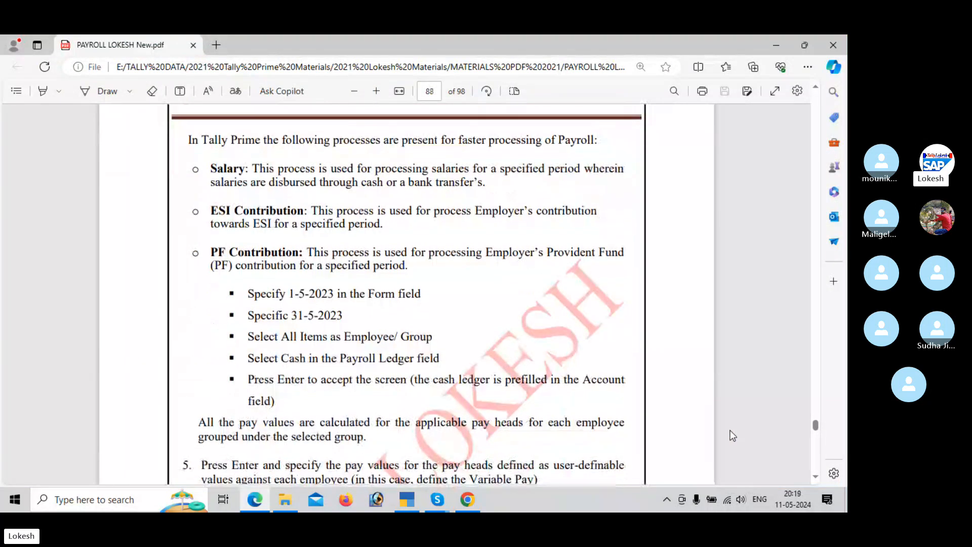
pyautogui.scroll(-10, 733, 436)
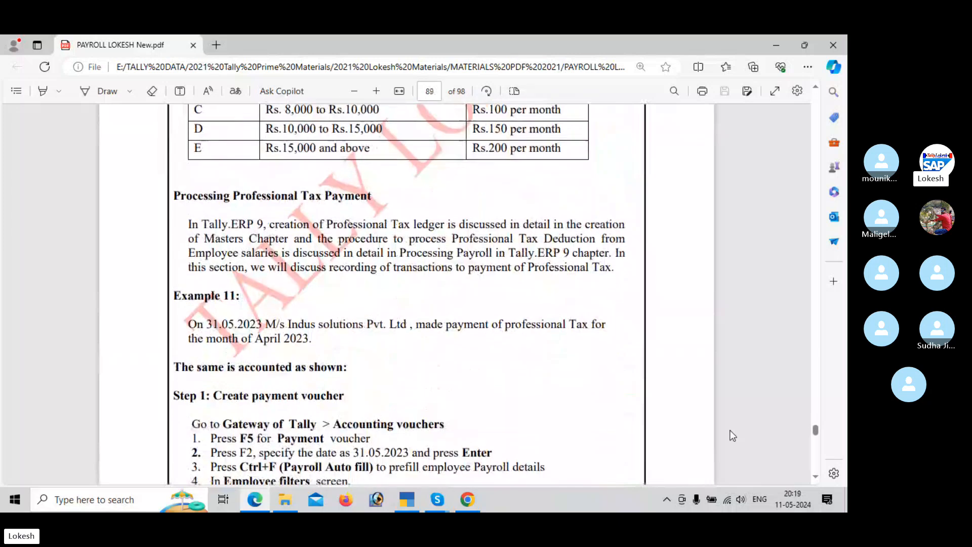
pyautogui.scroll(-10, 732, 435)
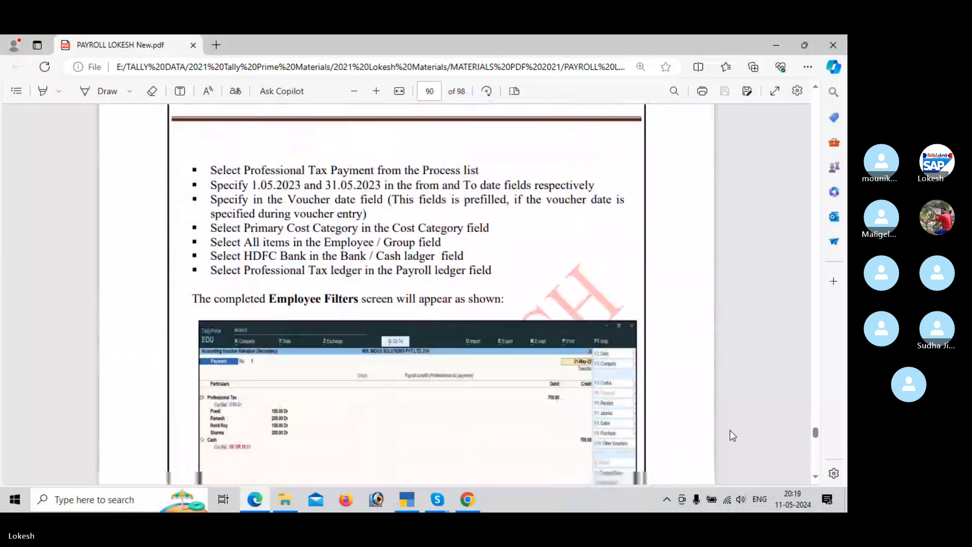
pyautogui.scroll(-3, 733, 436)
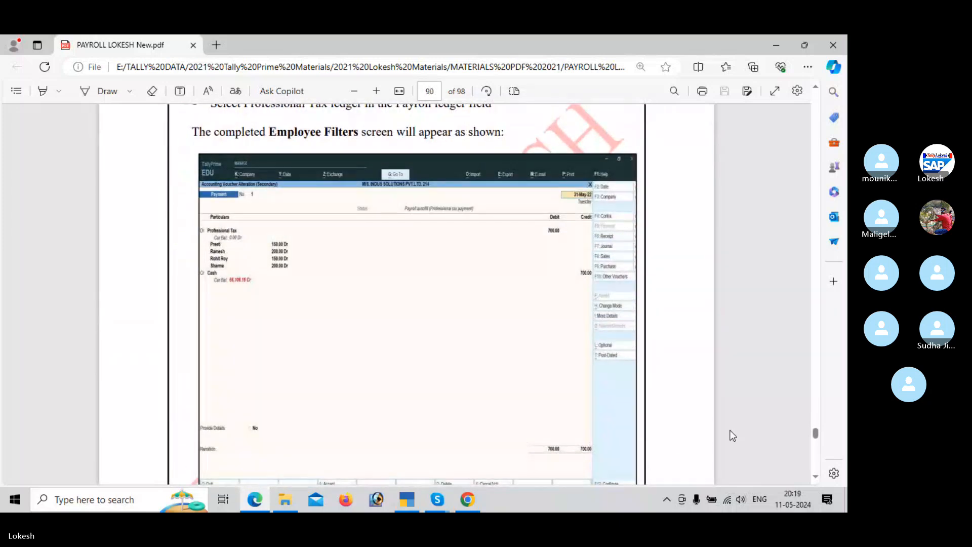
pyautogui.scroll(10, 733, 436)
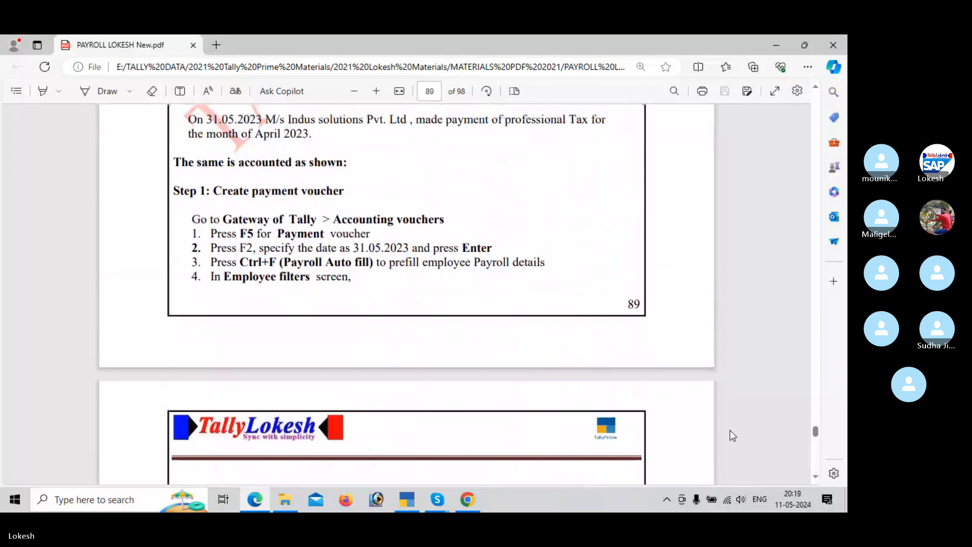
pyautogui.hotkey('alt', 'Tab')
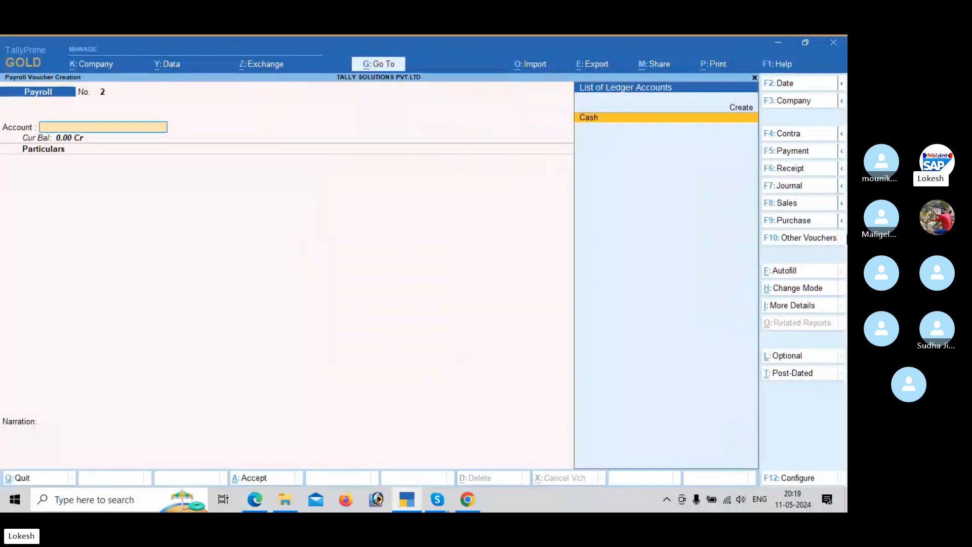
pyautogui.click(809, 152)
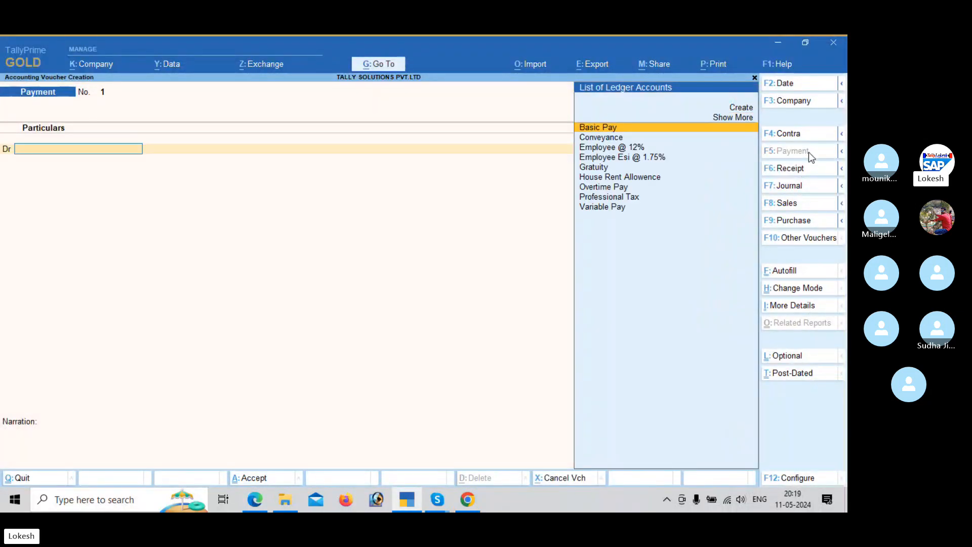
# Step: Autofill the payment voucher for Professional Tax Payment from 1-5-2024 to 31-5-2024 for all items, with the Professional Tax and Cash ledgers
pyautogui.click(795, 275)
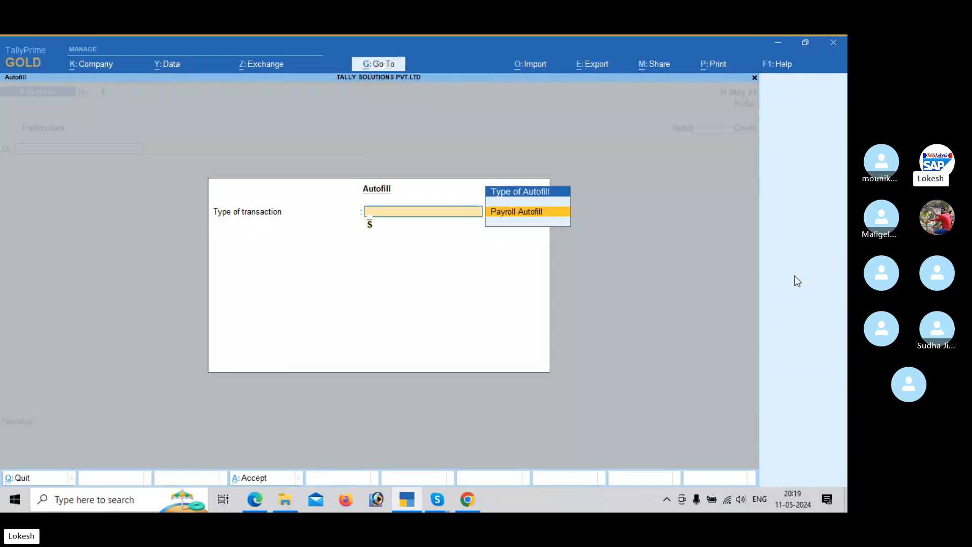
pyautogui.press('Return')
pyautogui.press('Up')
pyautogui.press('Return')
pyautogui.press('Return')
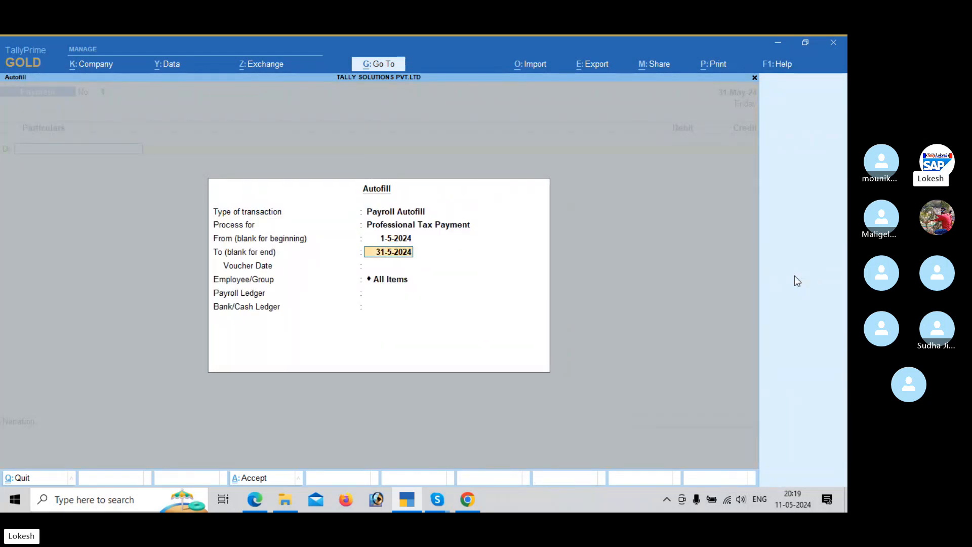
pyautogui.press('Return')
pyautogui.press('Return')
pyautogui.press('Return')
pyautogui.press('Return')
pyautogui.press('Return')
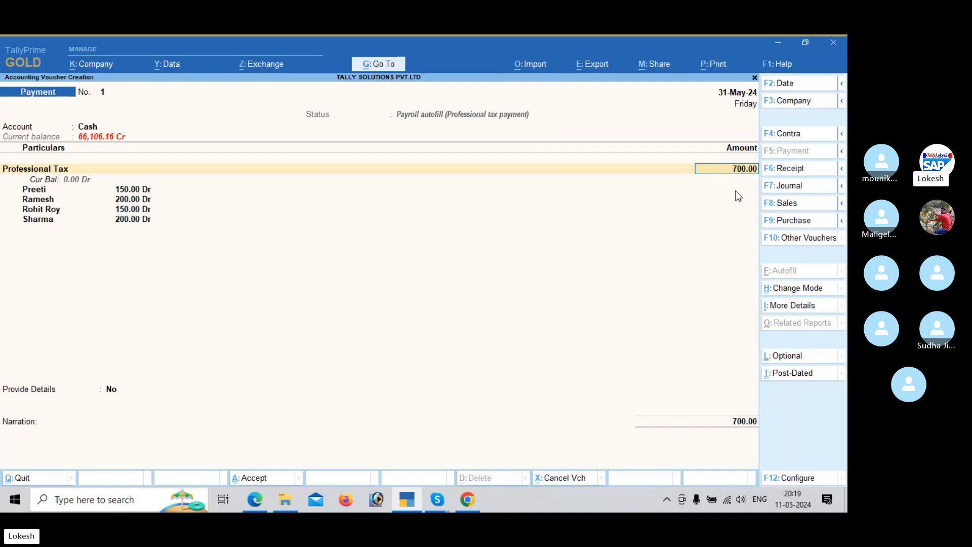
# Step: Compare the professional tax payment with the payroll PDF example and save the payment voucher without a narration
pyautogui.press('Return')
pyautogui.press('Return')
pyautogui.hotkey('alt', 'Tab')
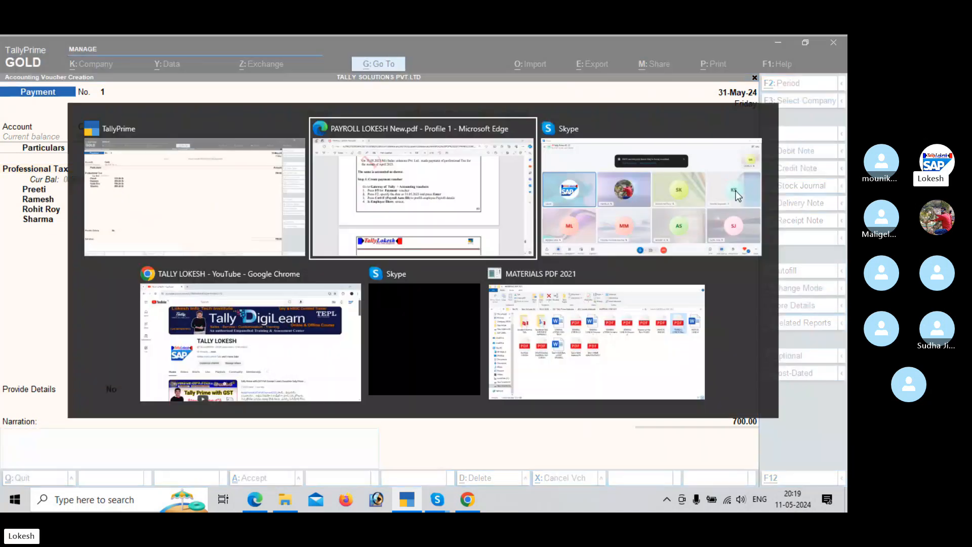
pyautogui.scroll(-10, 739, 196)
pyautogui.scroll(4, 738, 196)
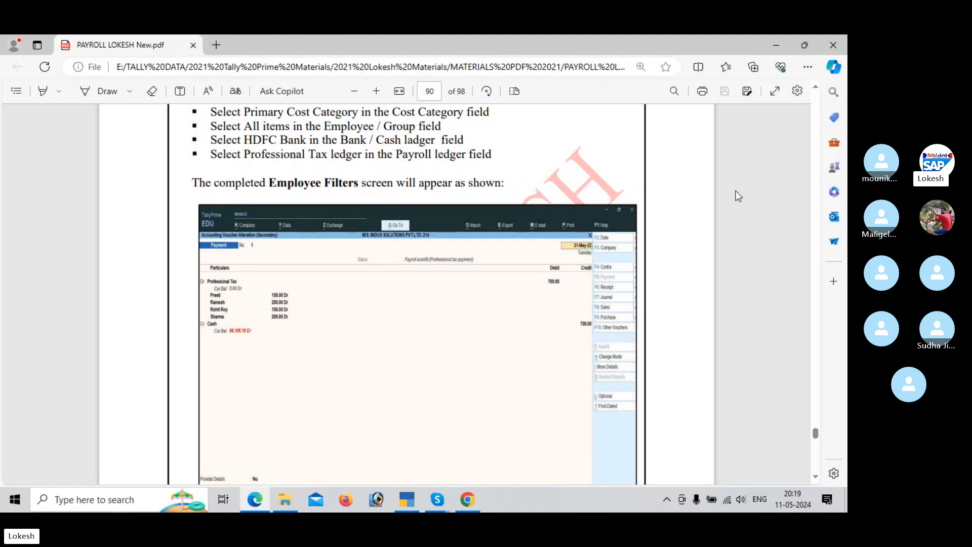
pyautogui.hotkey('alt', 'Tab')
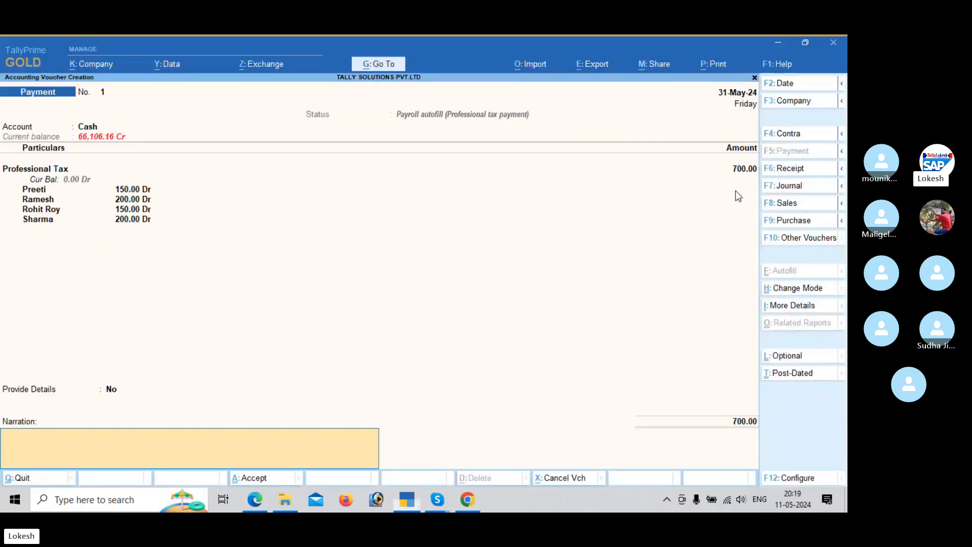
pyautogui.press('Return')
# Step: Leave payment voucher creation and open Payroll Reports from Display More Reports
pyautogui.press('Return')
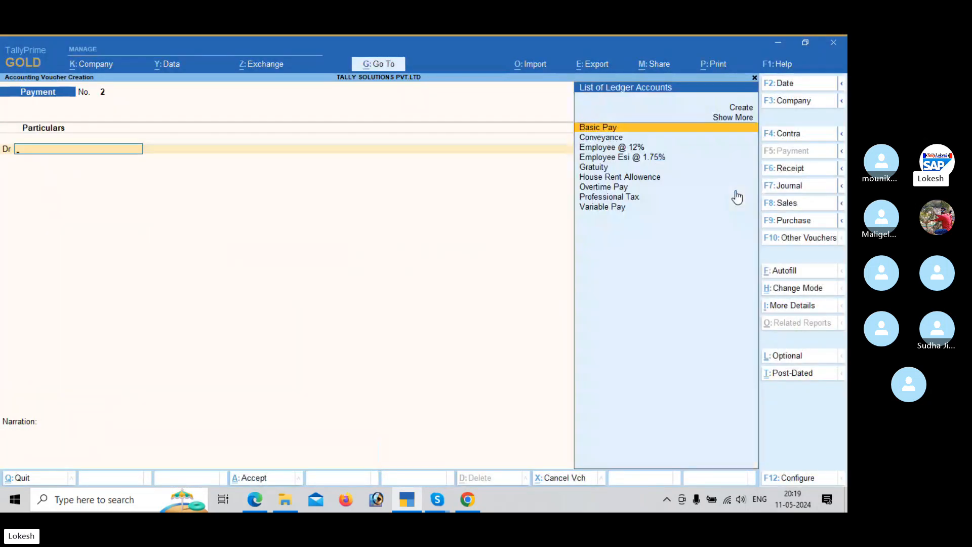
pyautogui.press('Escape')
pyautogui.press('Return')
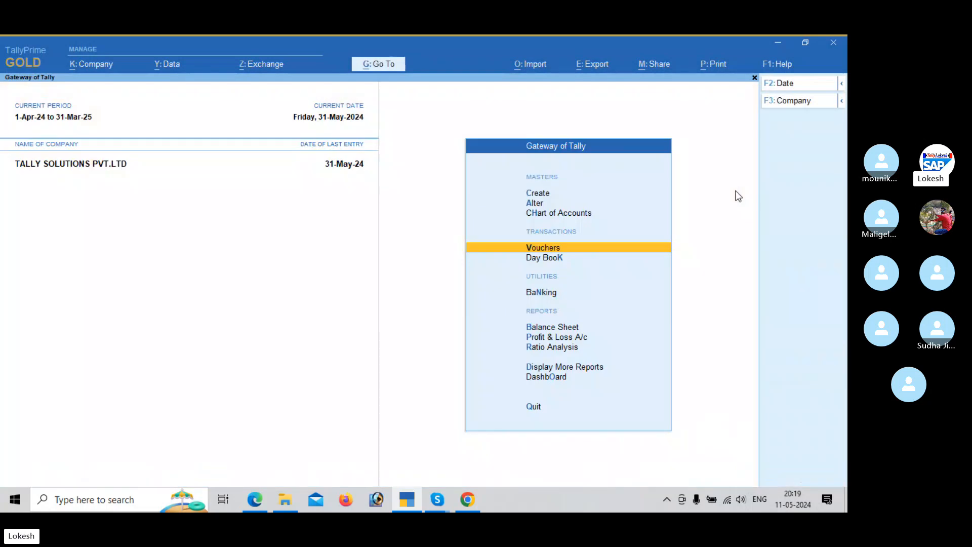
pyautogui.press('Down')
pyautogui.press('Down')
pyautogui.press('Down')
pyautogui.press('Down')
pyautogui.press('Down')
pyautogui.press('Down')
pyautogui.press('Return')
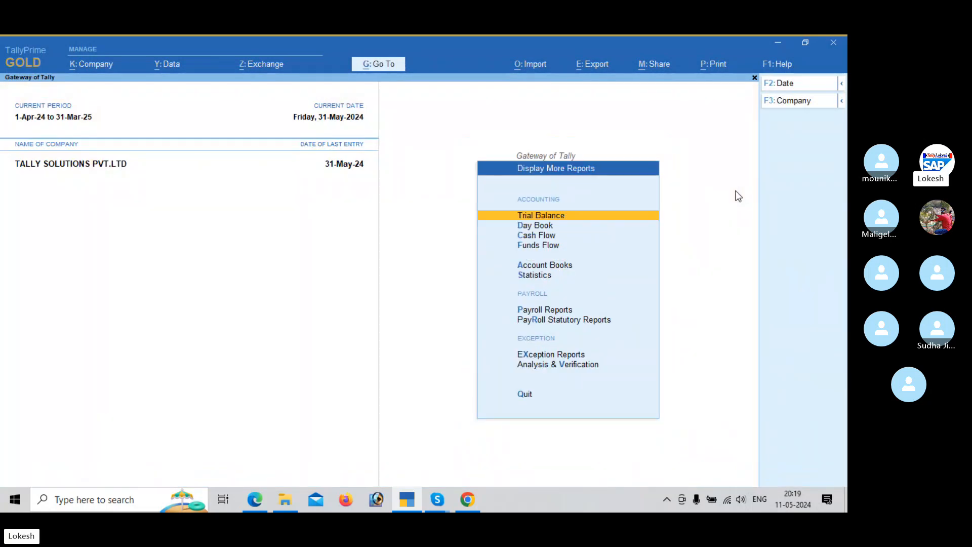
pyautogui.press('Down')
pyautogui.press('Down')
pyautogui.press('Down')
pyautogui.press('Down')
pyautogui.press('Down')
pyautogui.press('Down')
pyautogui.press('Down')
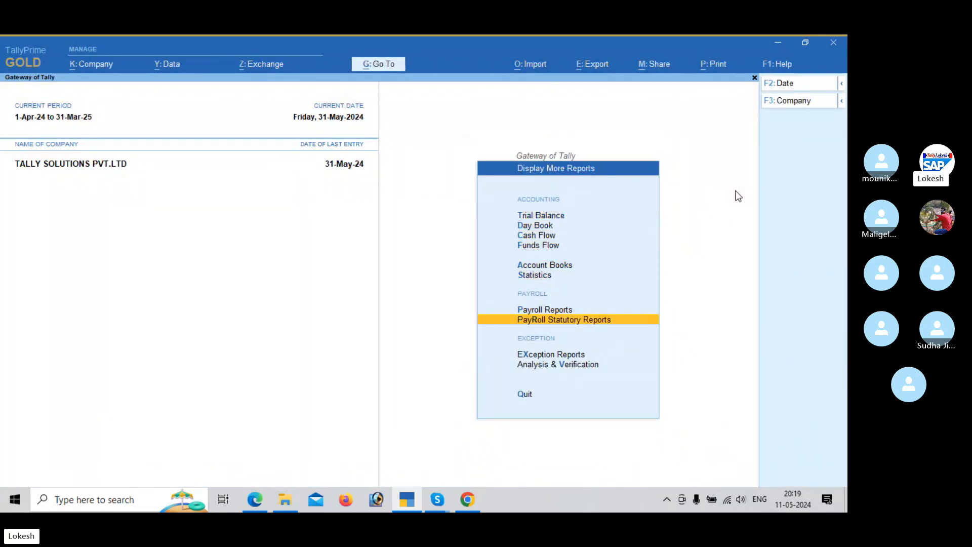
pyautogui.press('Up')
pyautogui.press('Return')
pyautogui.press('Return')
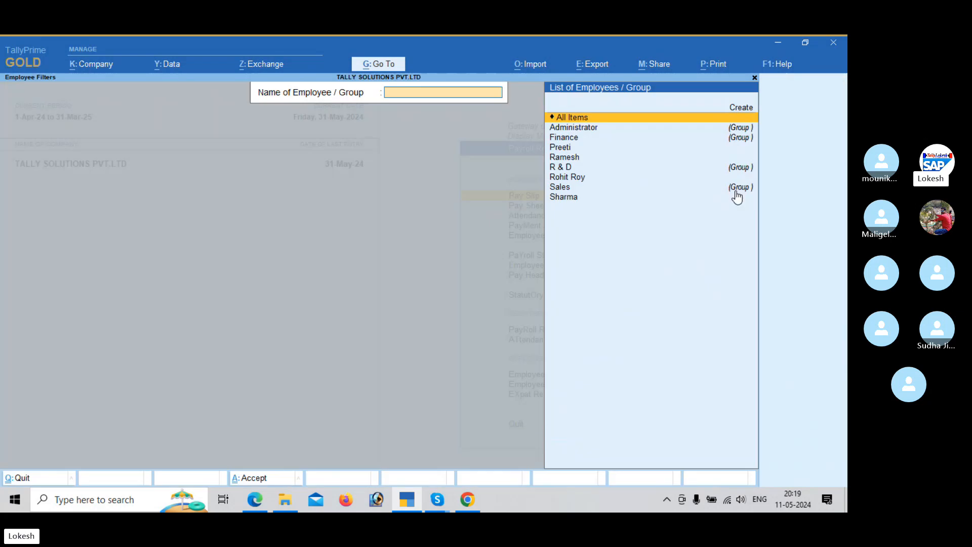
# Step: View the pay slip of the employee who belongs to the Administrator group
pyautogui.press('Down')
pyautogui.press('Down')
pyautogui.press('Down')
pyautogui.press('Down')
pyautogui.press('Down')
pyautogui.press('Down')
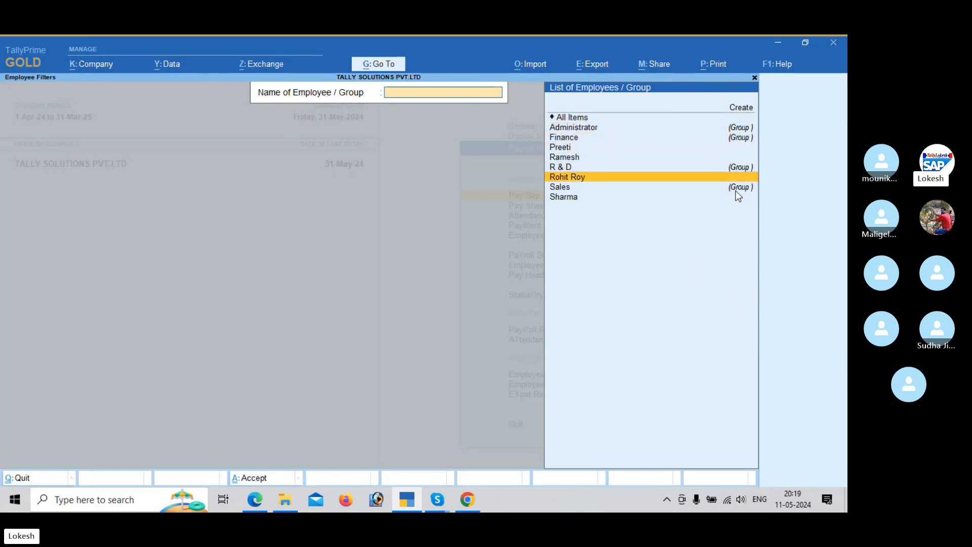
pyautogui.press('Return')
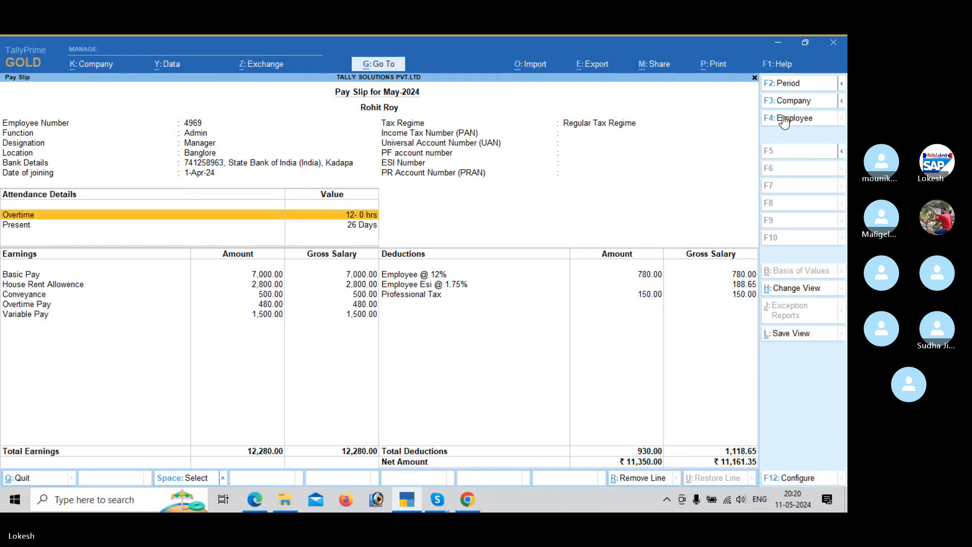
# Step: Switch the pay slip to the Finance employee and to the R & D employee to review their earnings and deductions
pyautogui.click(798, 119)
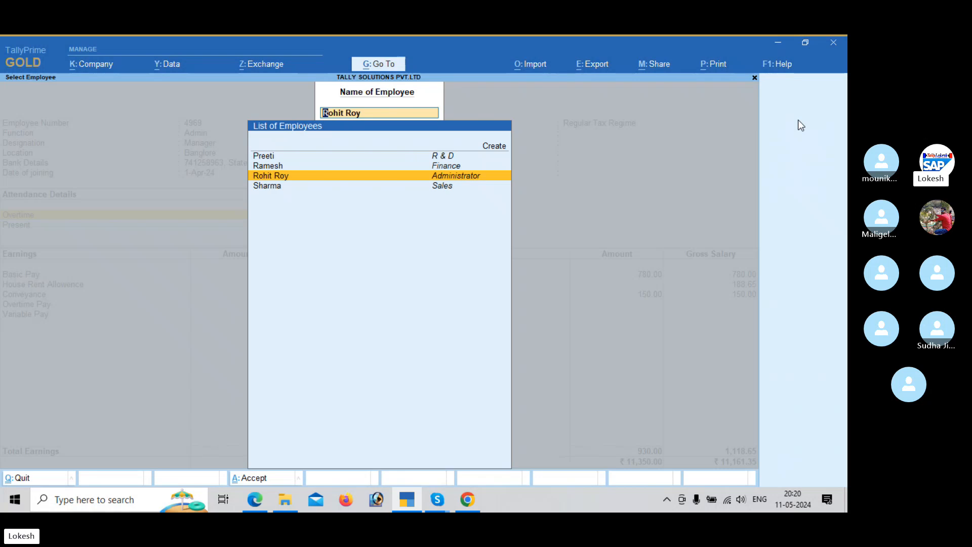
pyautogui.press('Up')
pyautogui.press('Return')
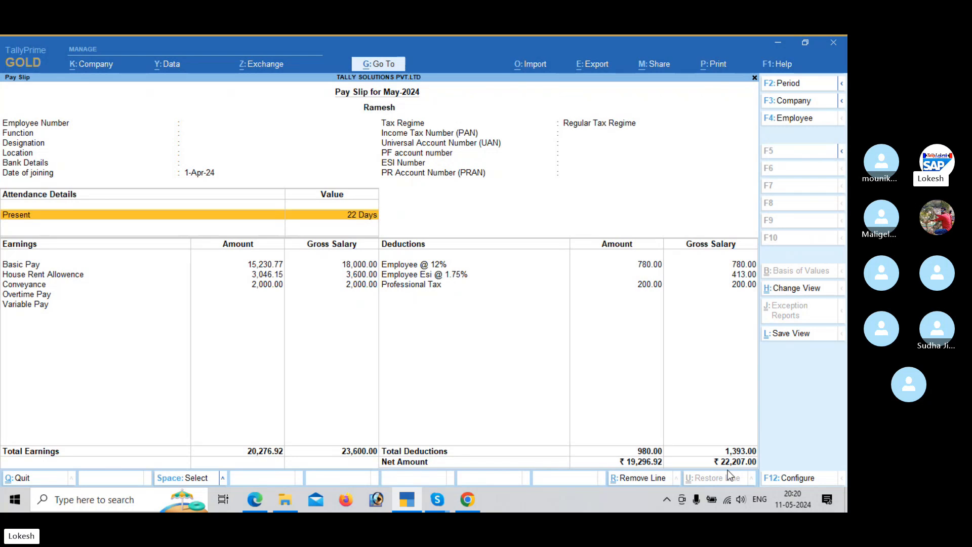
pyautogui.click(794, 121)
pyautogui.press('Up')
pyautogui.press('Return')
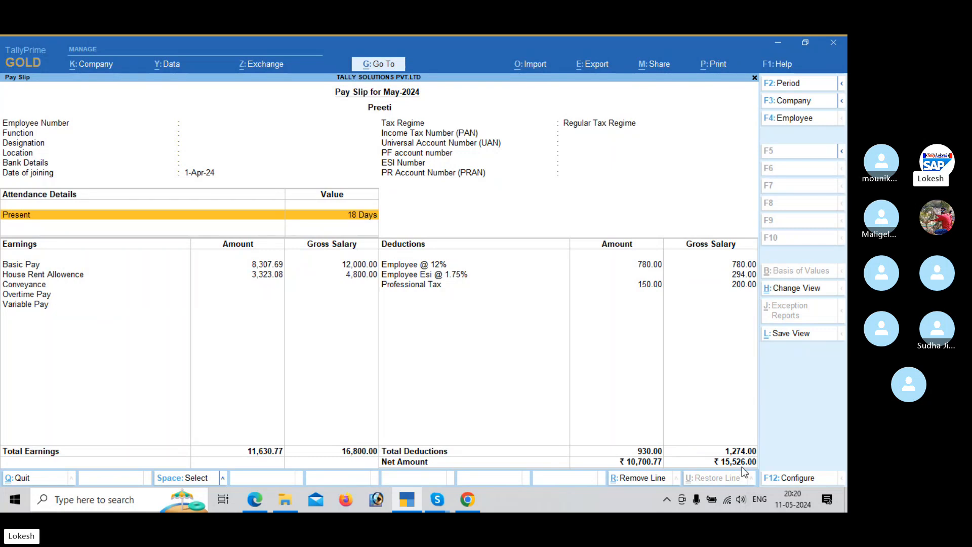
# Step: Close the pay slip and the report lists, returning to the Gateway of Tally without quitting
pyautogui.press('Escape')
pyautogui.press('Escape')
pyautogui.press('Escape')
pyautogui.press('Escape')
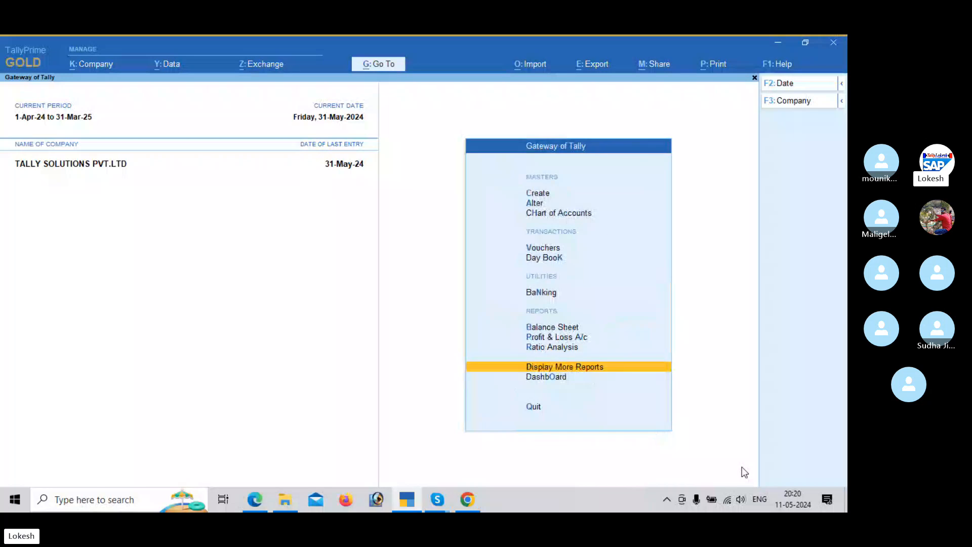
pyautogui.click(581, 405)
pyautogui.press('Escape')
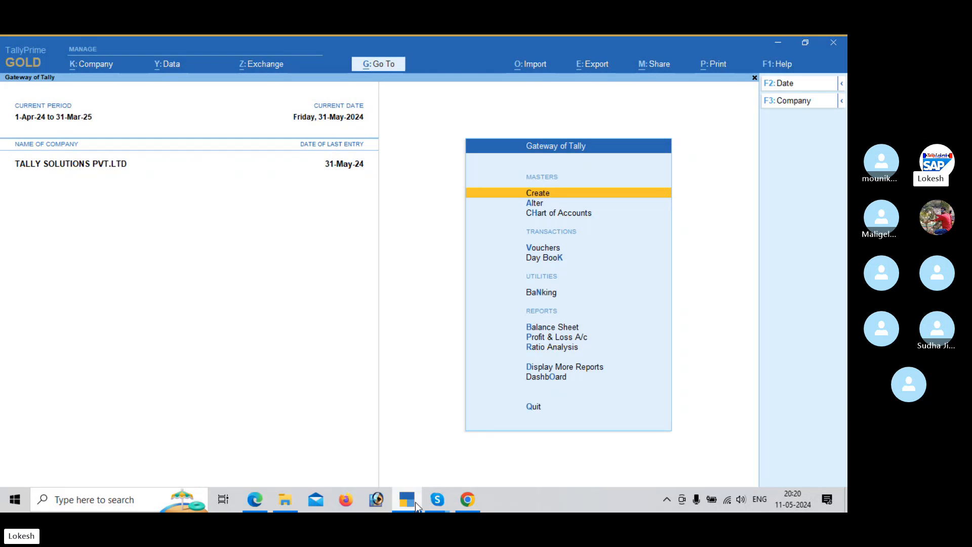
pyautogui.click(409, 453)
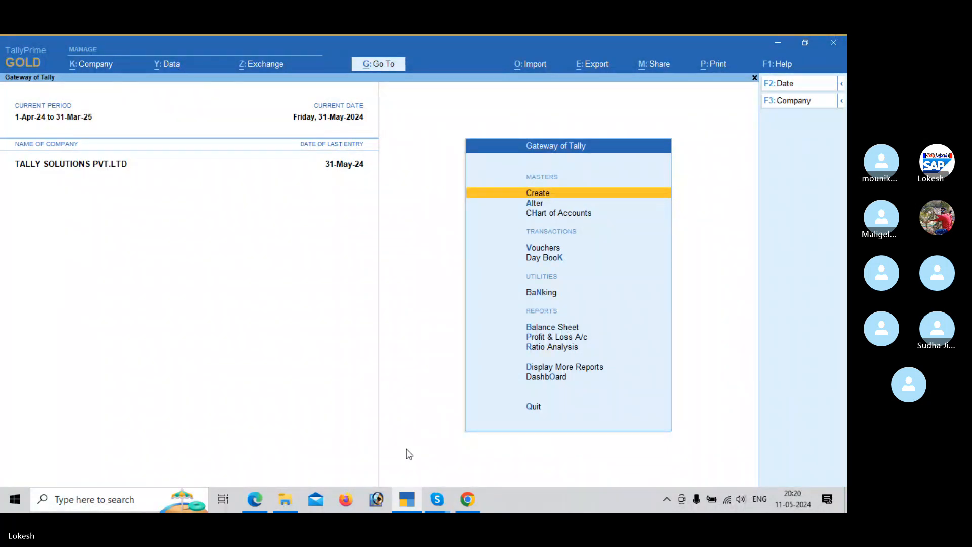
# Step: Switch to the Skype call and dismiss its recording notice
pyautogui.click(436, 501)
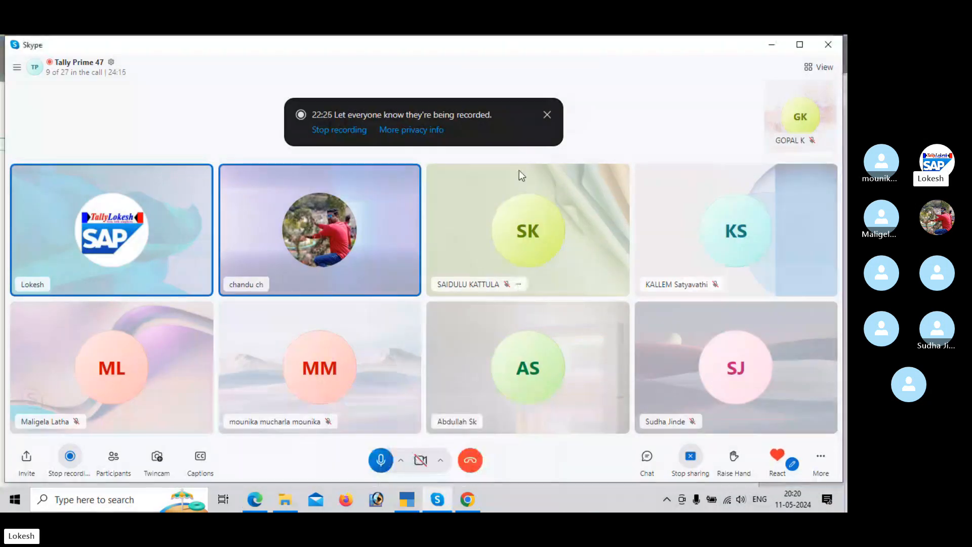
pyautogui.click(547, 116)
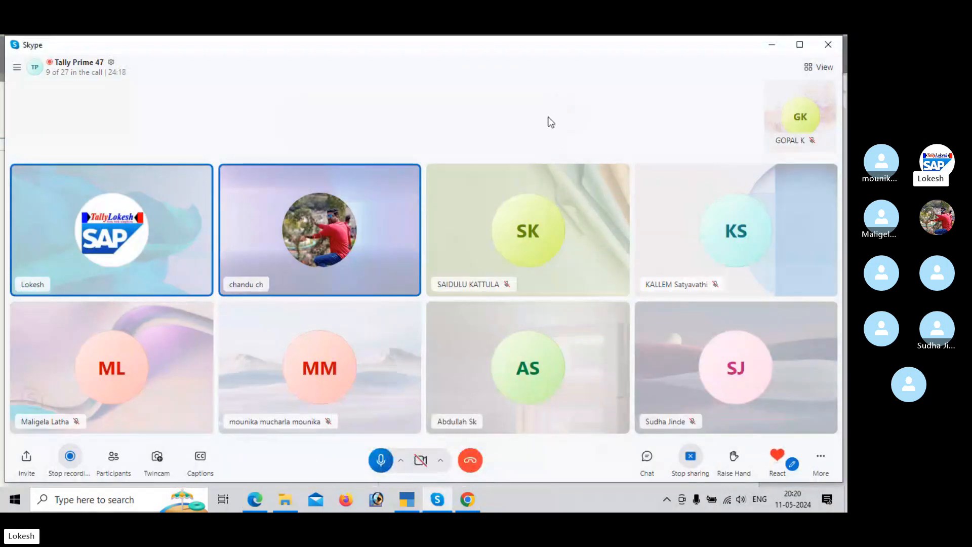